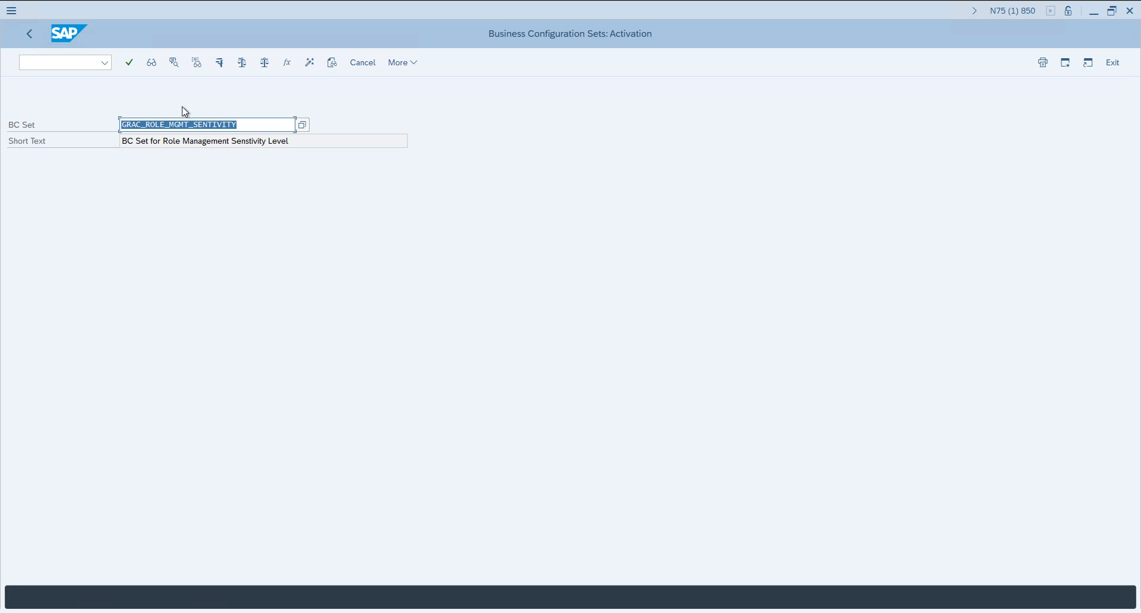
Open the SAP Reference IMG through transaction spro and expand Governance, Risk and Compliance down to the Access Control activities
click(32, 37)
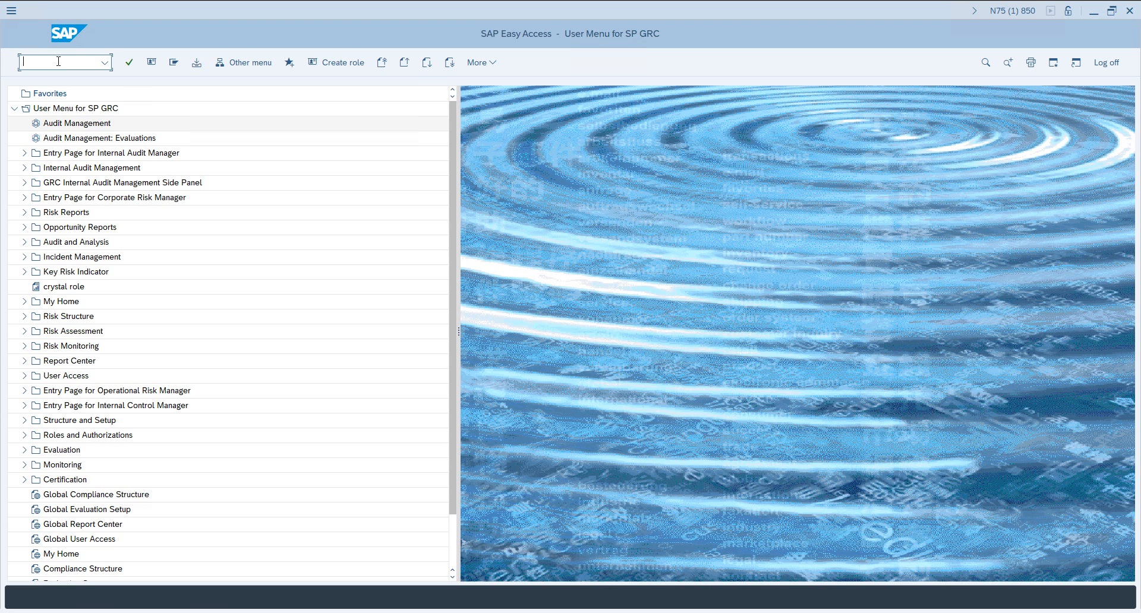
text(spro)
key(Return)
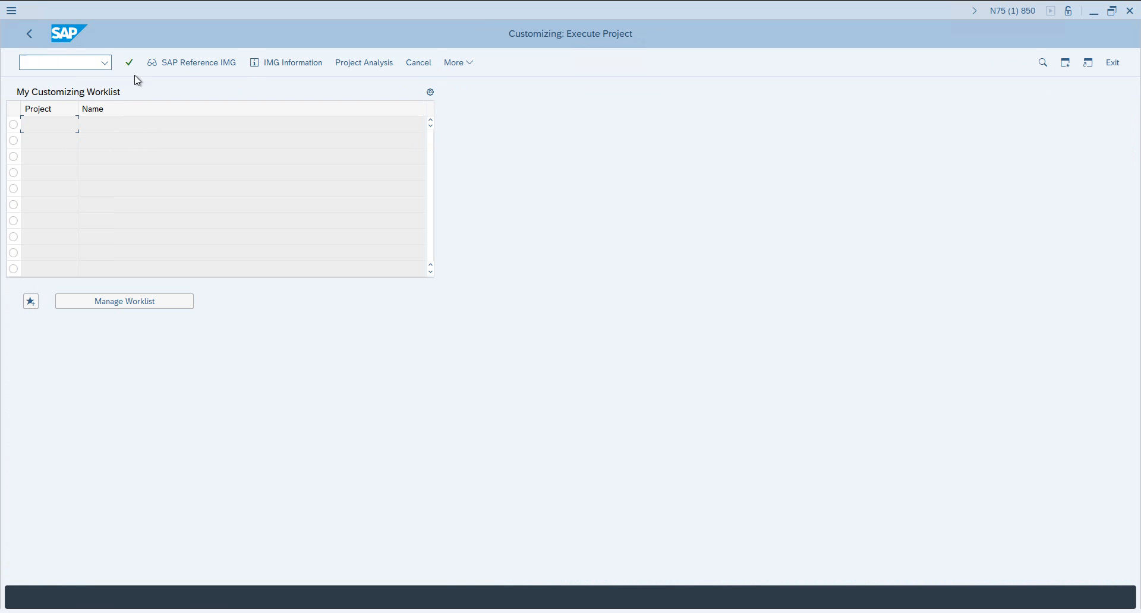
click(152, 65)
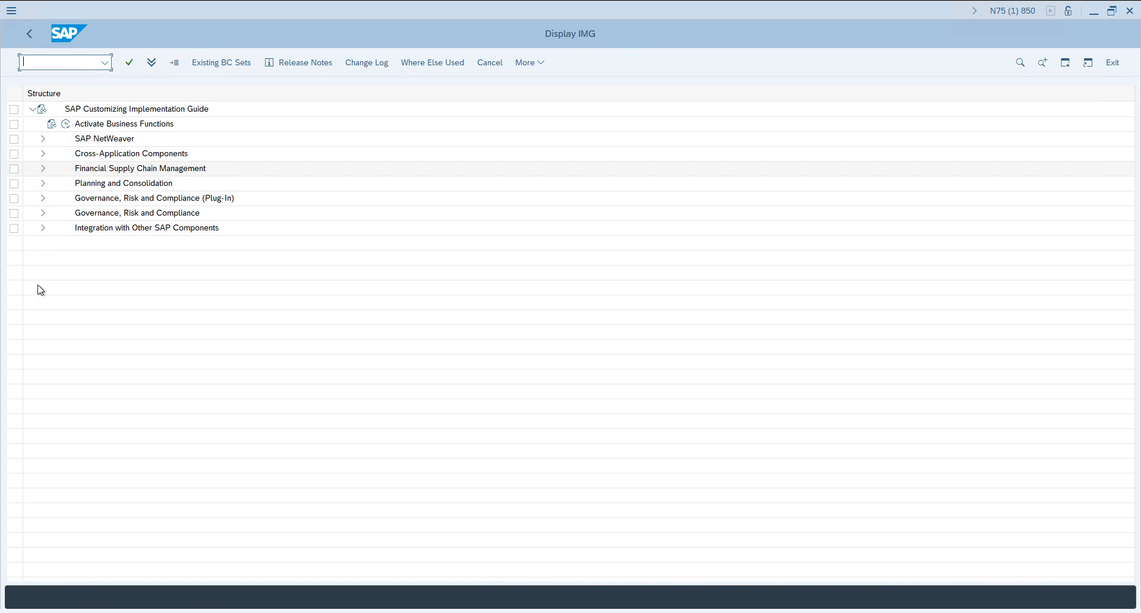
click(43, 213)
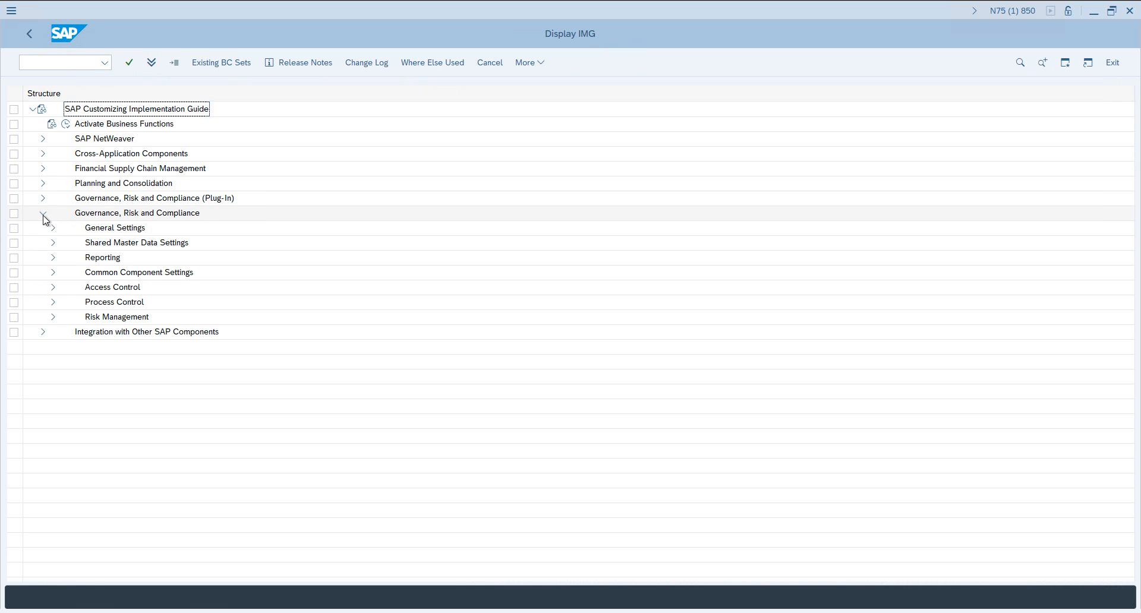
click(53, 288)
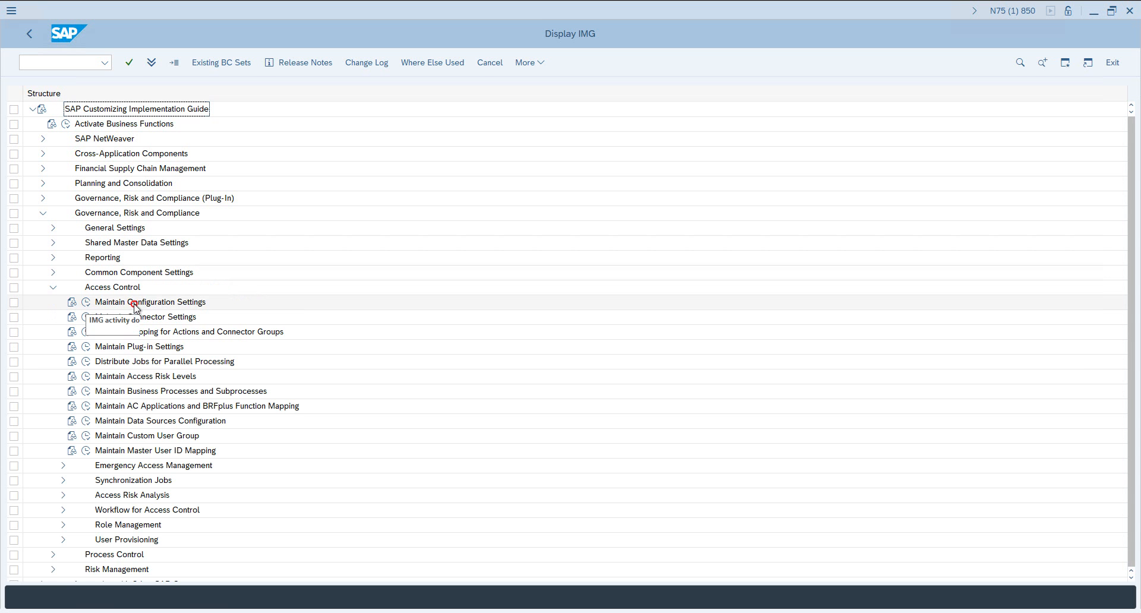
Read the documentation of the Maintain Configuration Settings activity, including its parameter group 10 Role Management, and close it
click(135, 303)
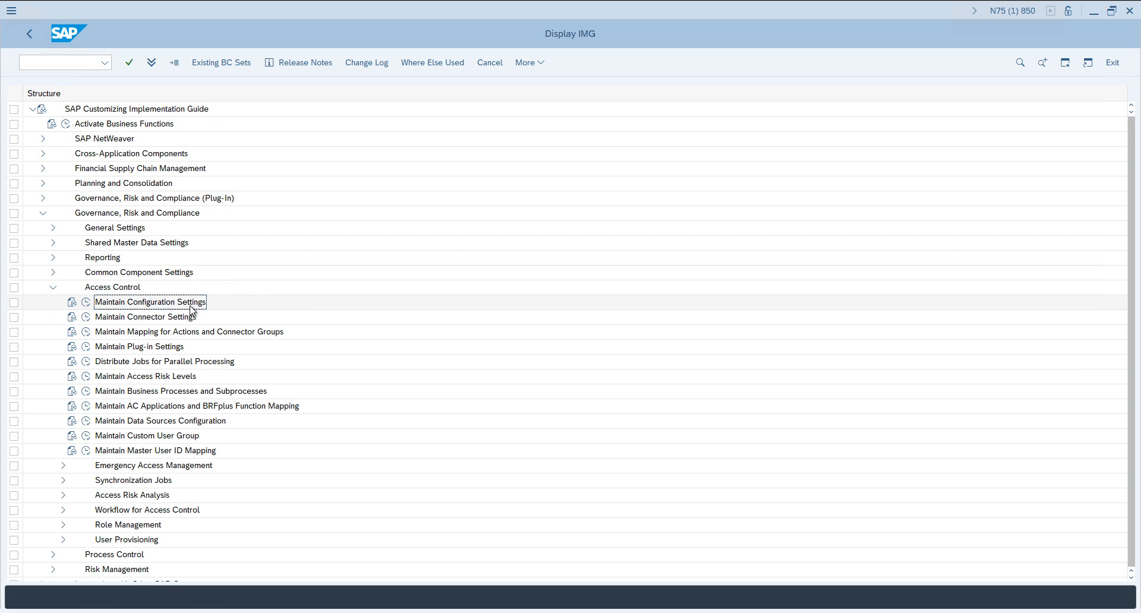
click(71, 303)
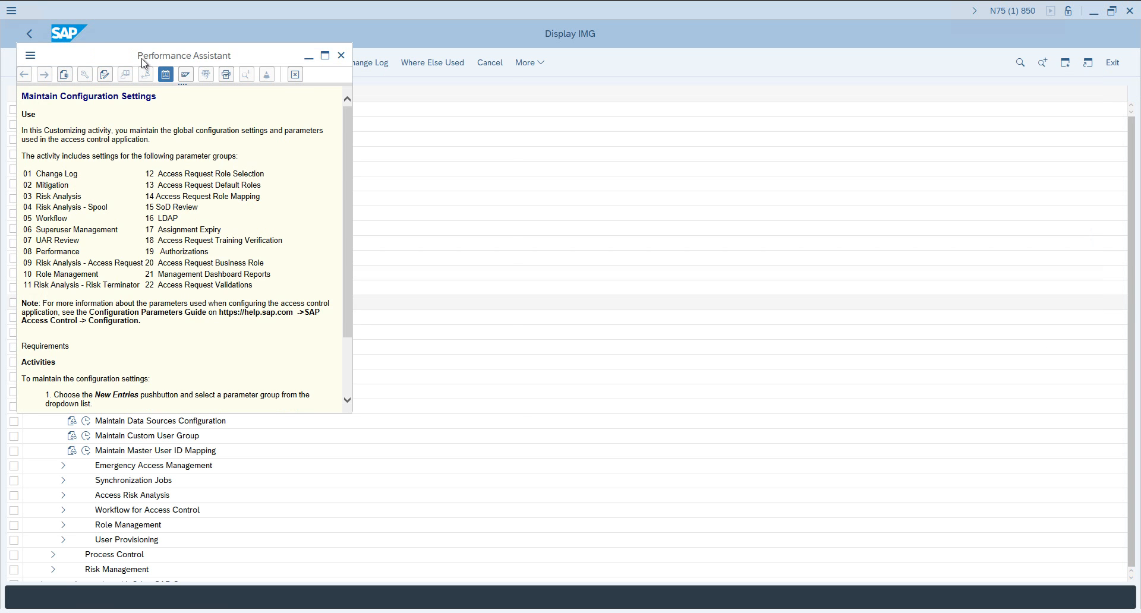
drag(261, 60, 433, 58)
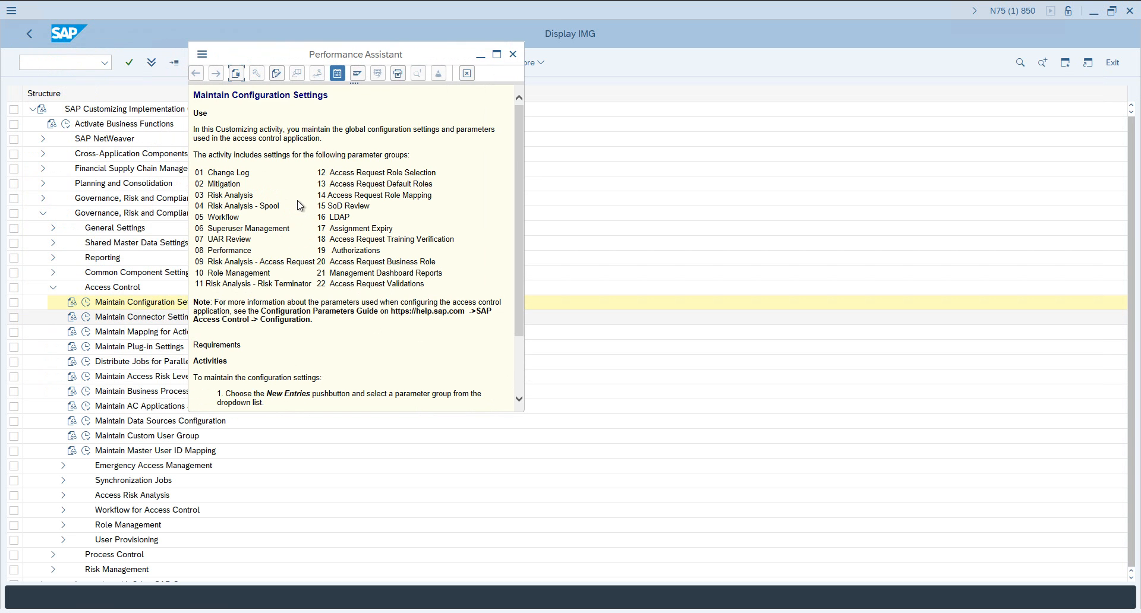
scroll(300, 206, down, 3)
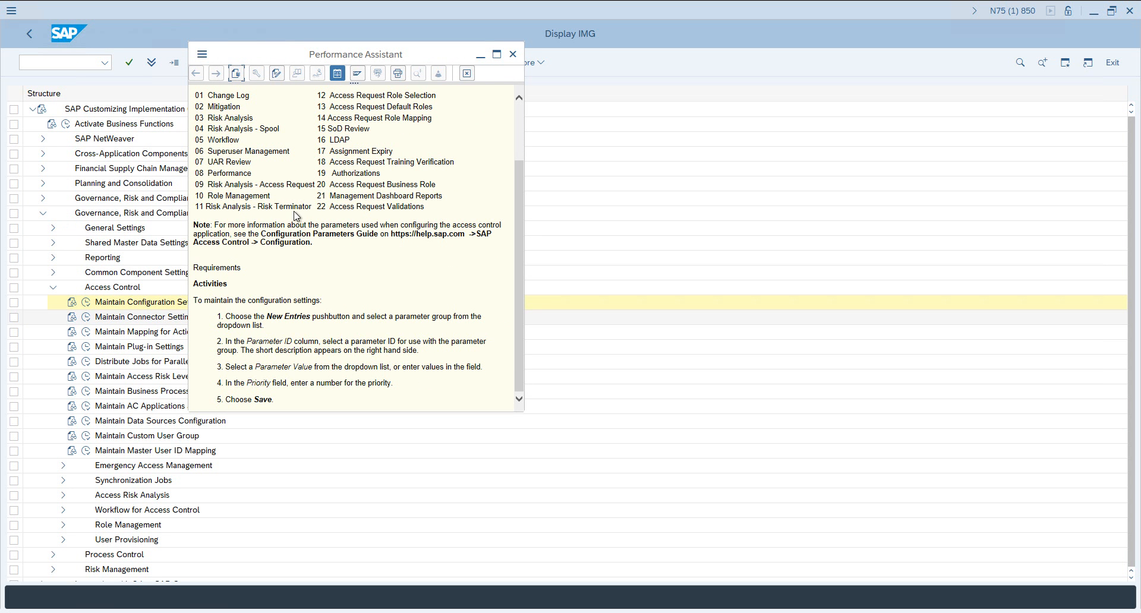
scroll(296, 217, up, 3)
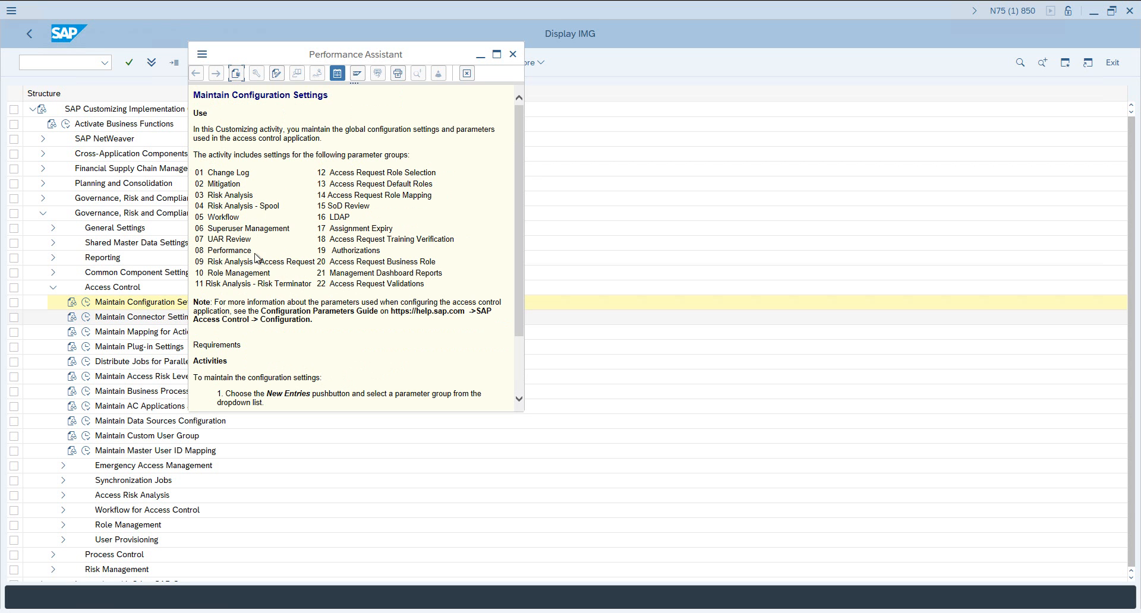
drag(271, 274, 192, 273)
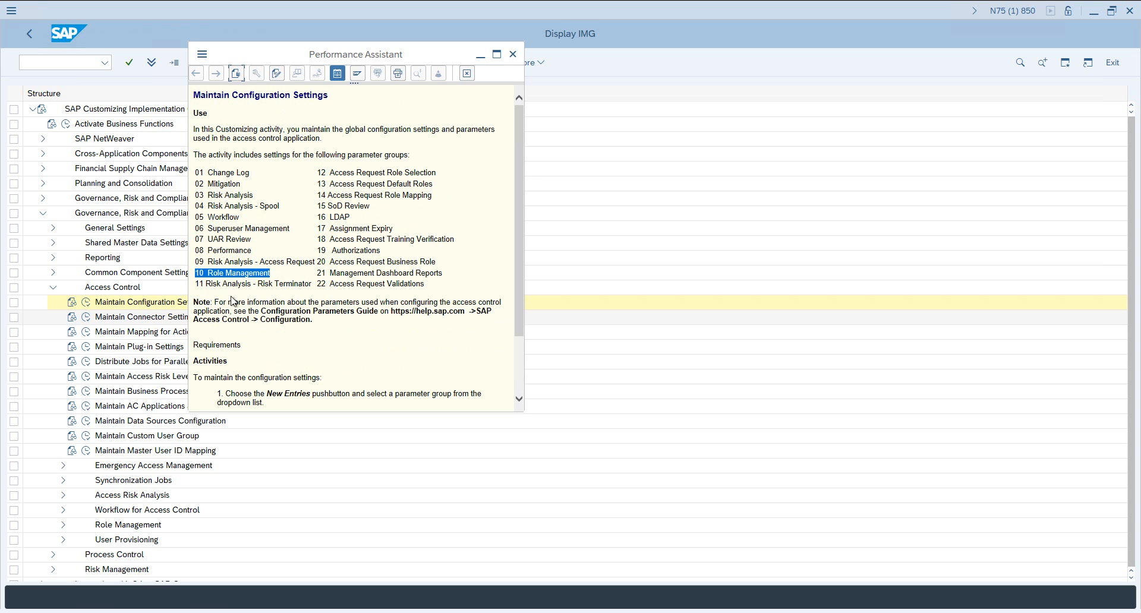
click(512, 56)
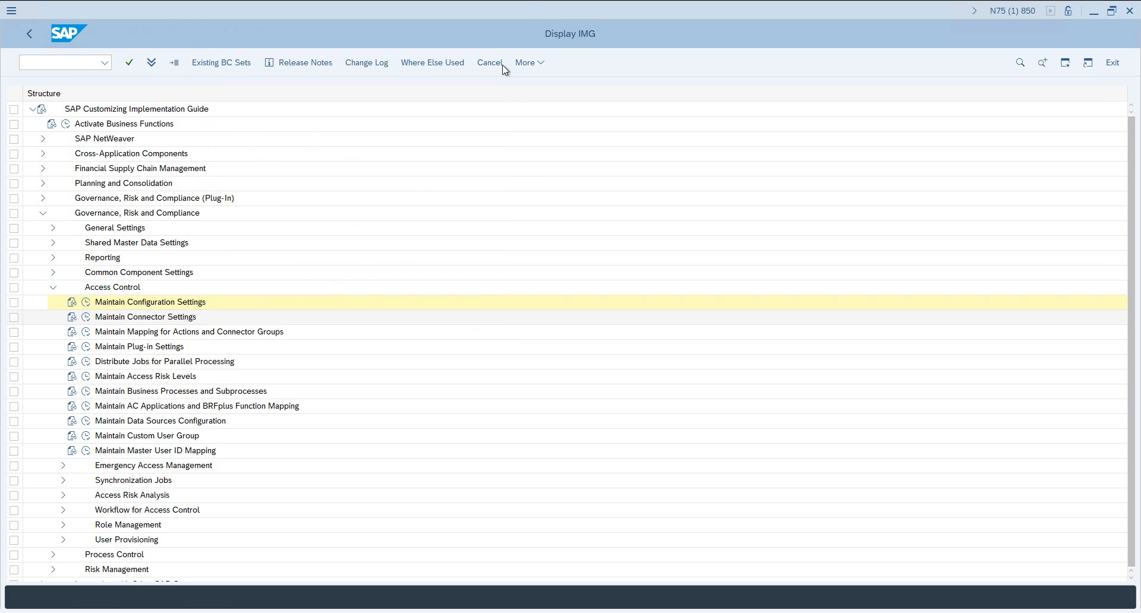
Open the Maintain Configuration Settings activity and review the existing AC parameters across all groups, from Change Log to Access request validations
click(88, 307)
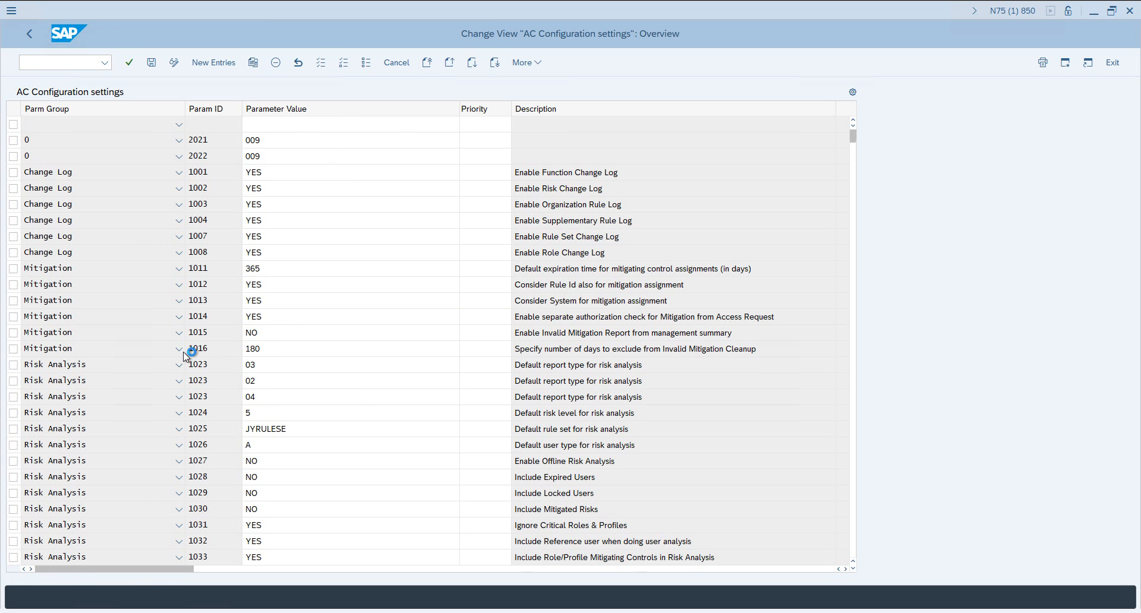
scroll(188, 355, down, 1)
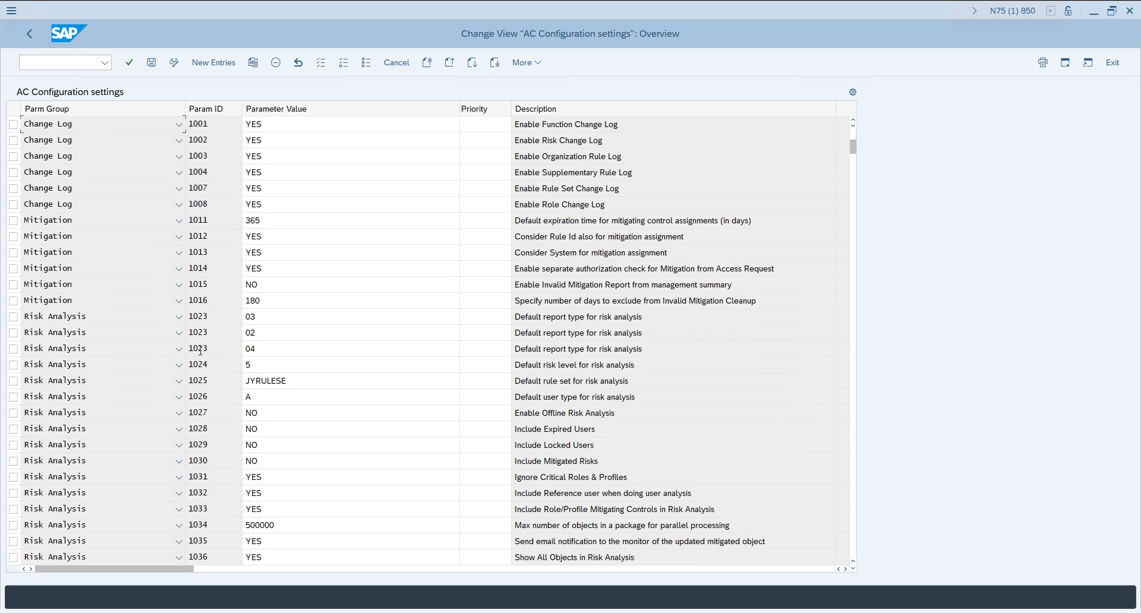
scroll(191, 355, down, 2)
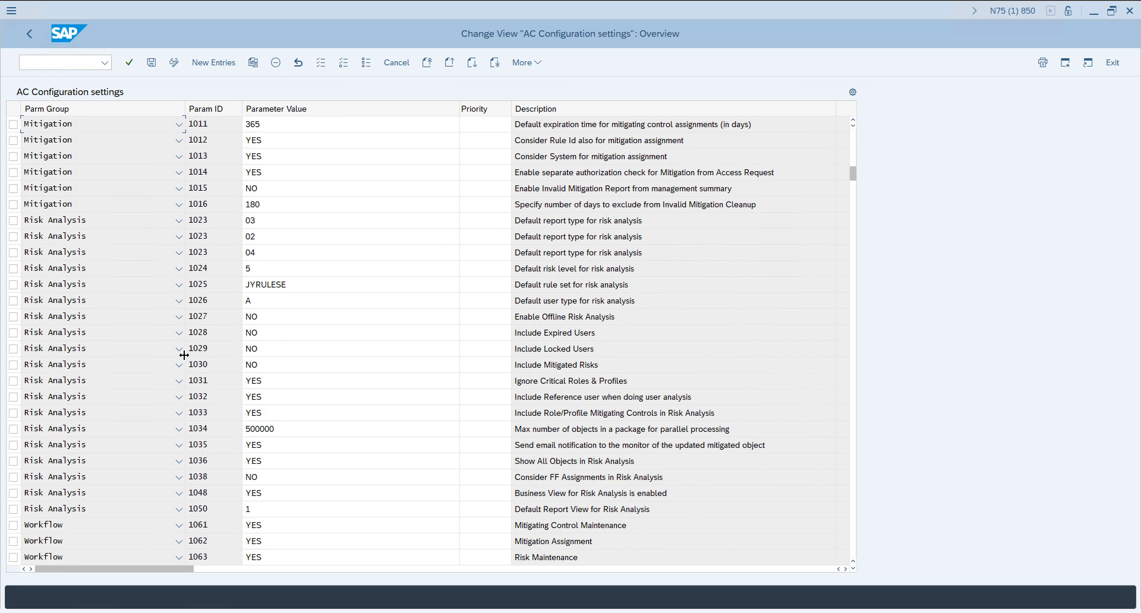
scroll(184, 355, down, 1)
scroll(184, 354, down, 1)
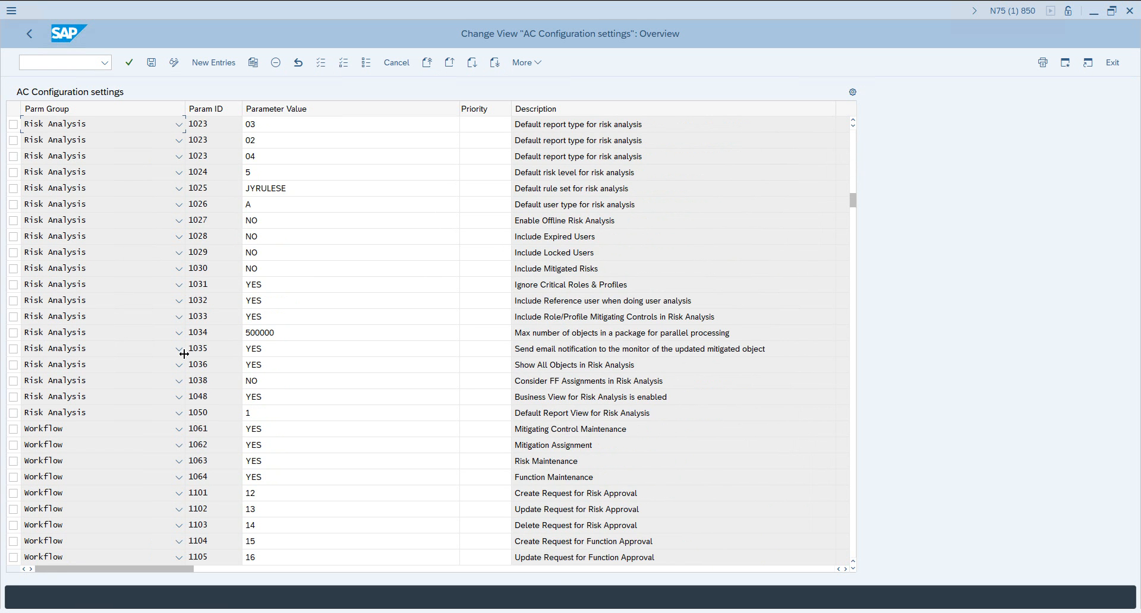
scroll(184, 354, down, 1)
scroll(185, 356, down, 3)
scroll(184, 359, down, 2)
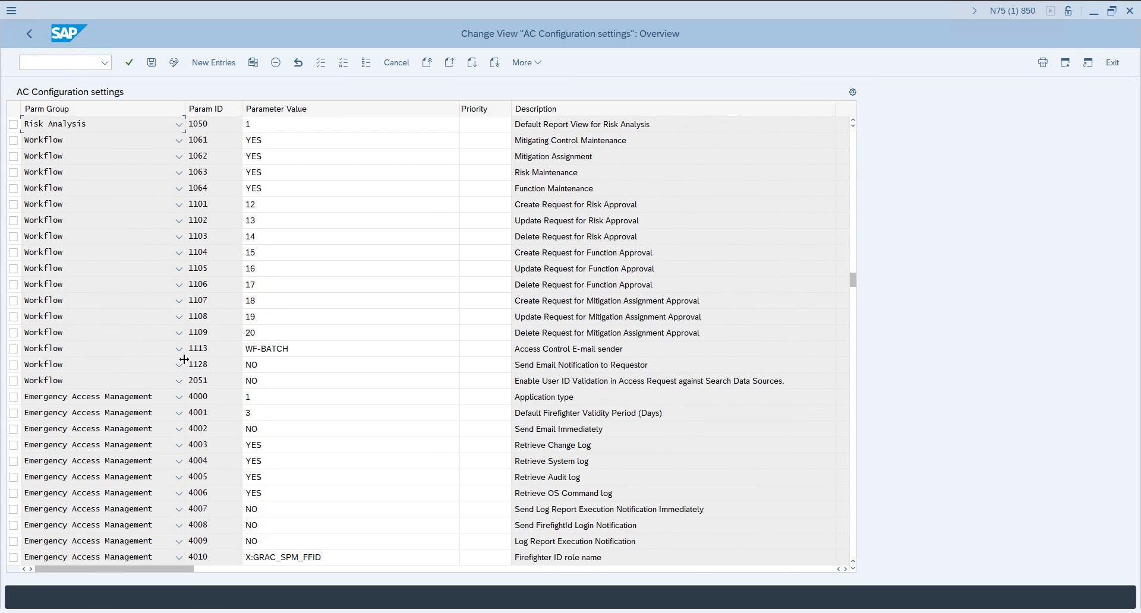
scroll(184, 359, down, 1)
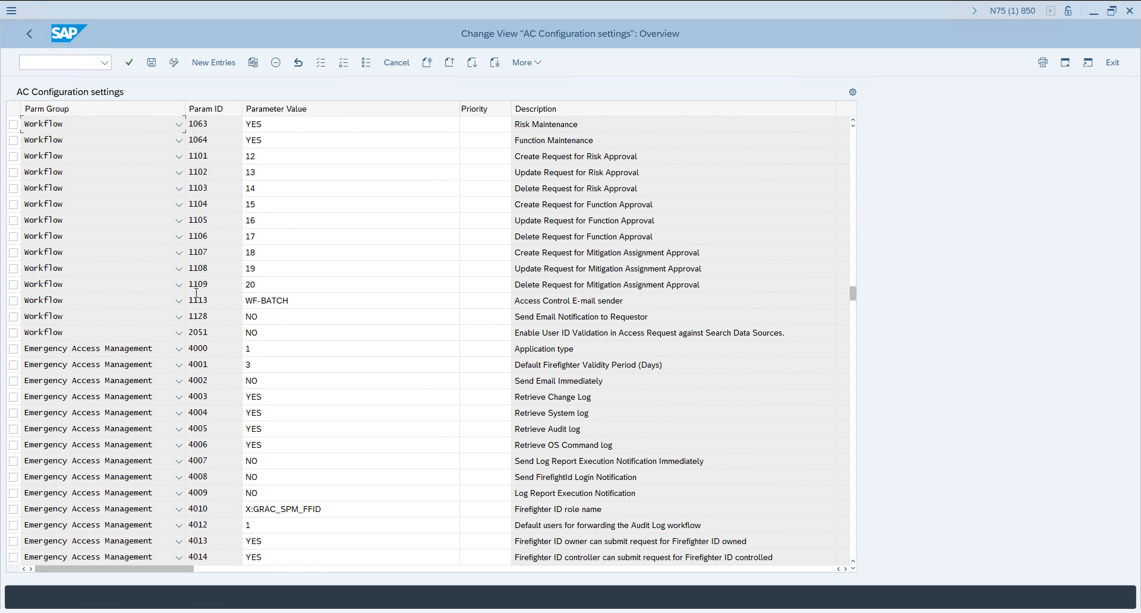
scroll(196, 300, down, 5)
scroll(196, 302, down, 3)
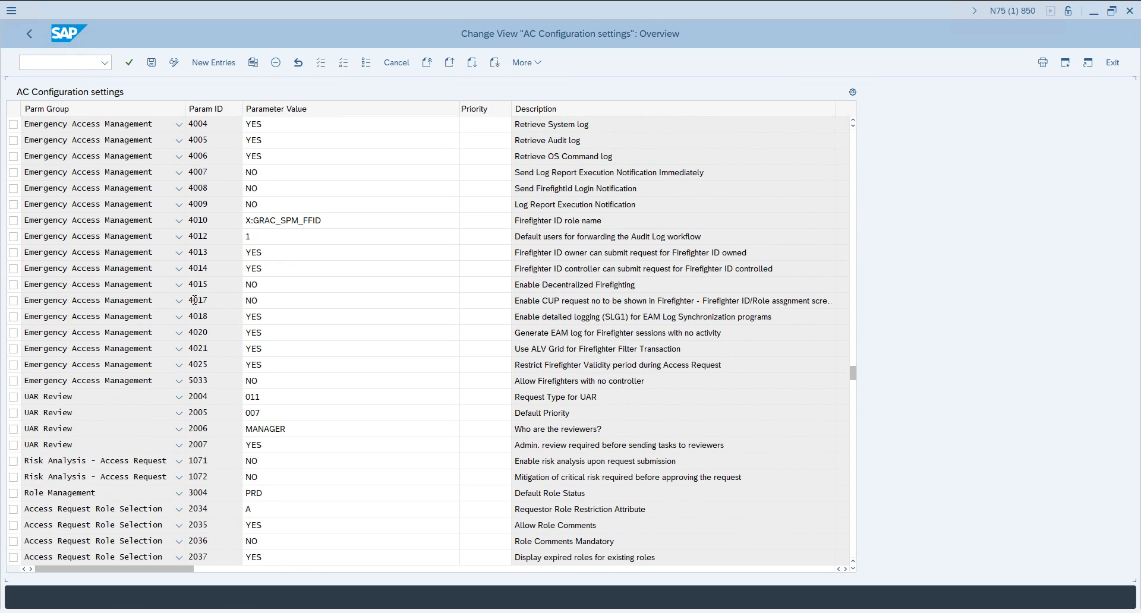
scroll(193, 305, down, 2)
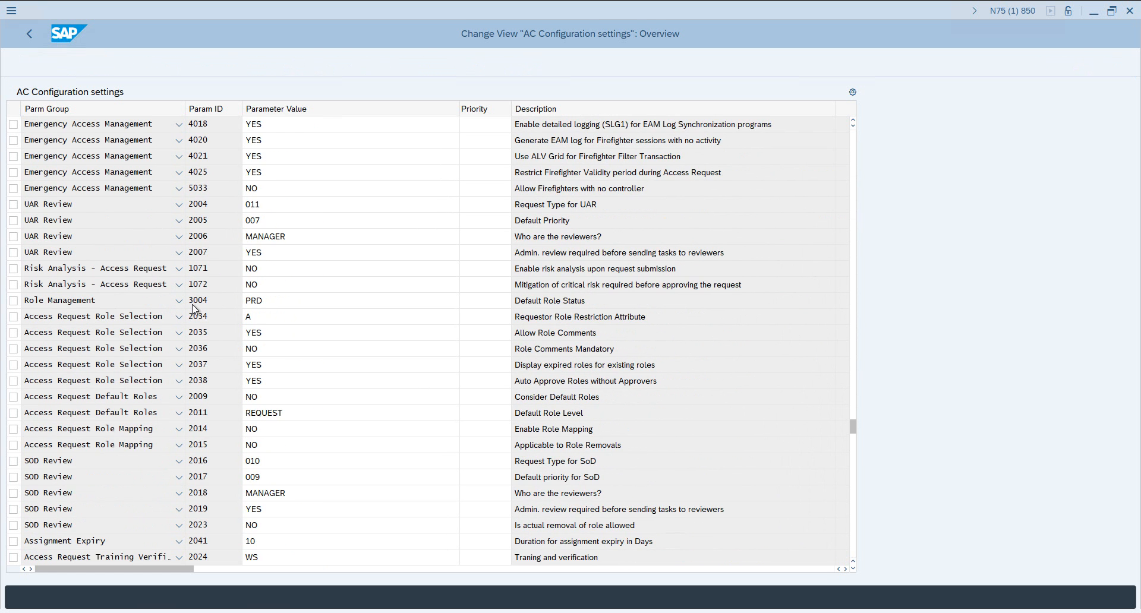
scroll(193, 305, down, 2)
scroll(240, 337, up, 3)
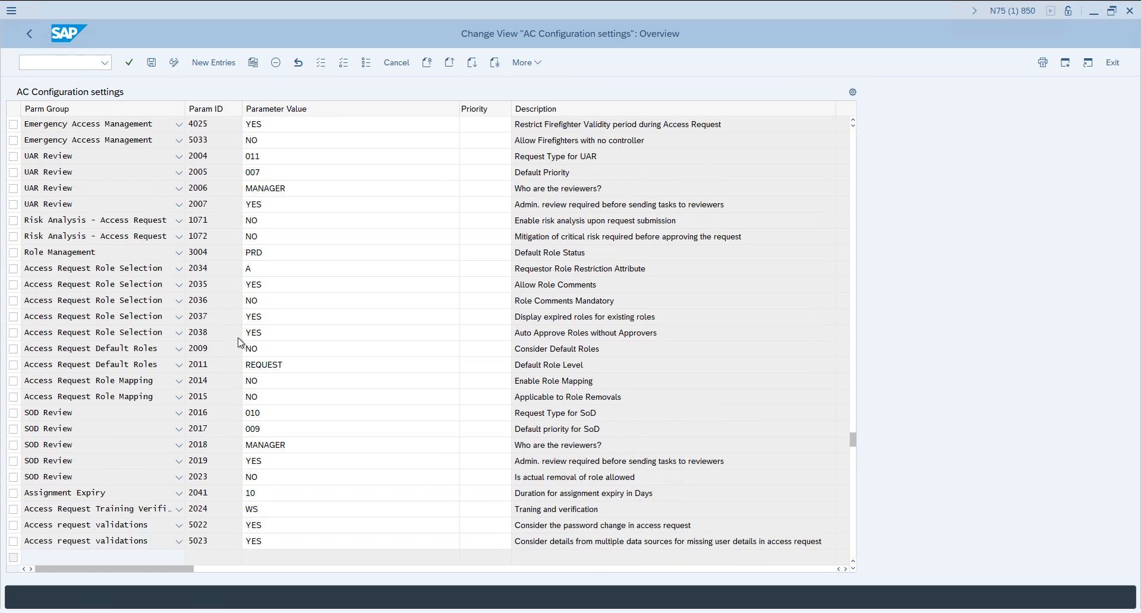
scroll(226, 331, up, 5)
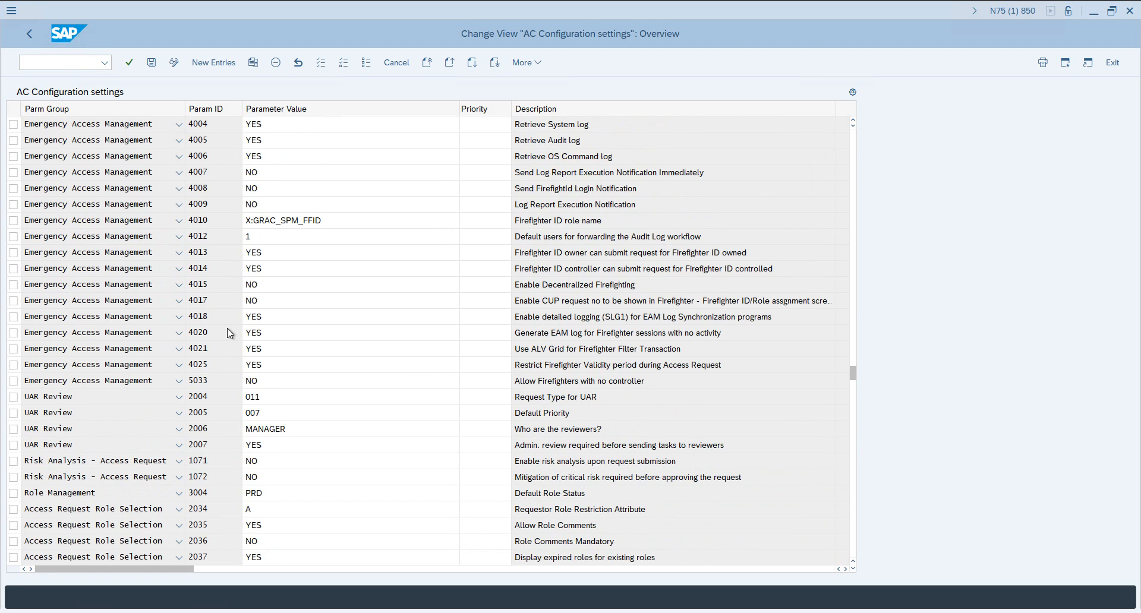
scroll(225, 327, up, 3)
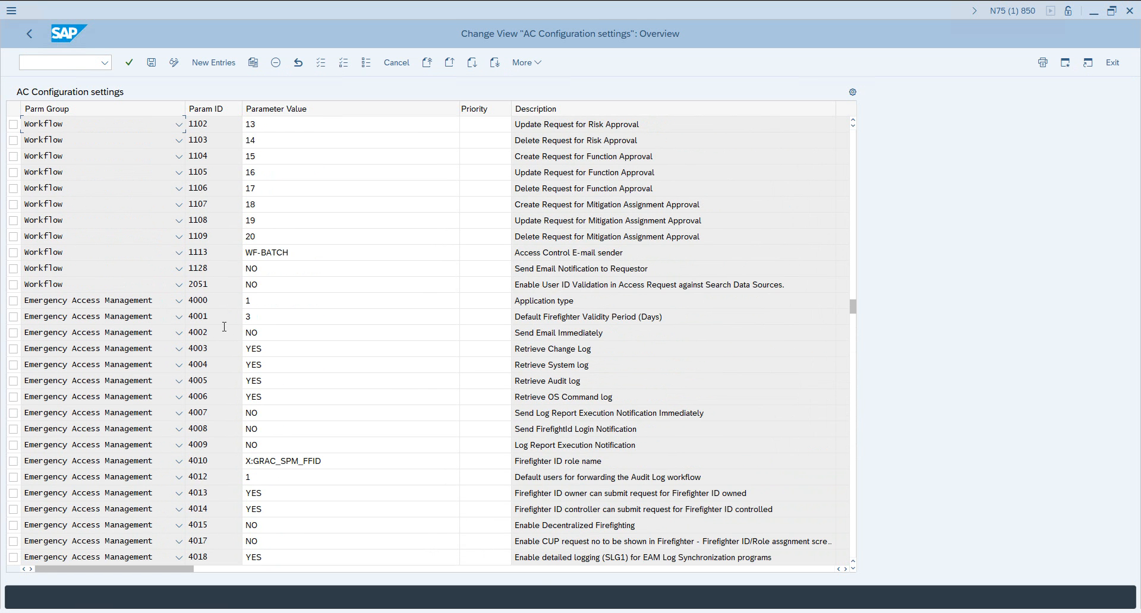
scroll(224, 327, up, 2)
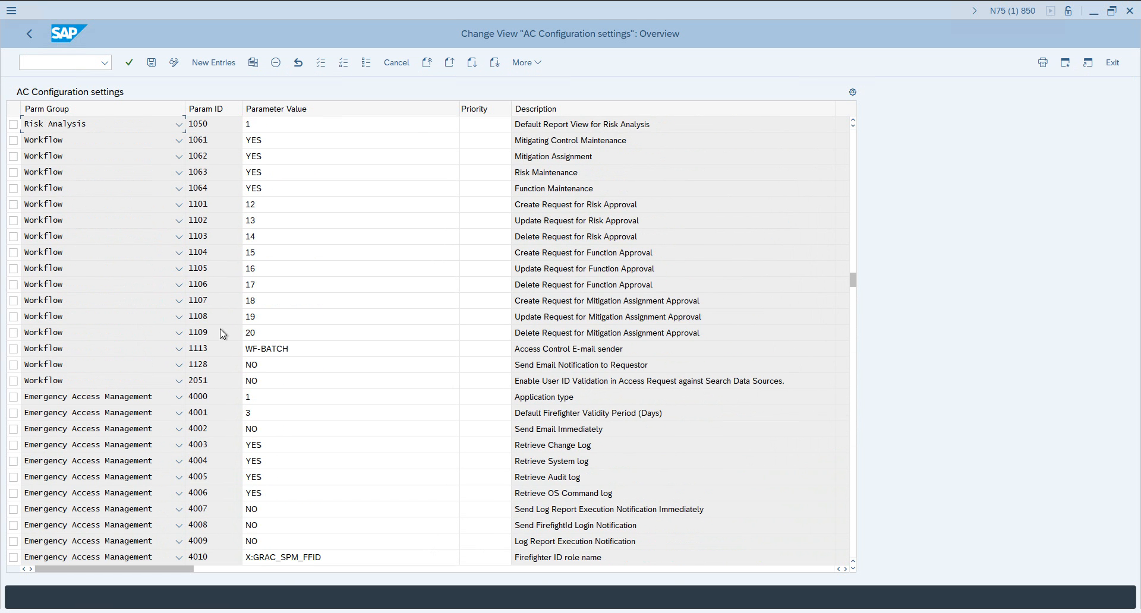
scroll(220, 332, up, 4)
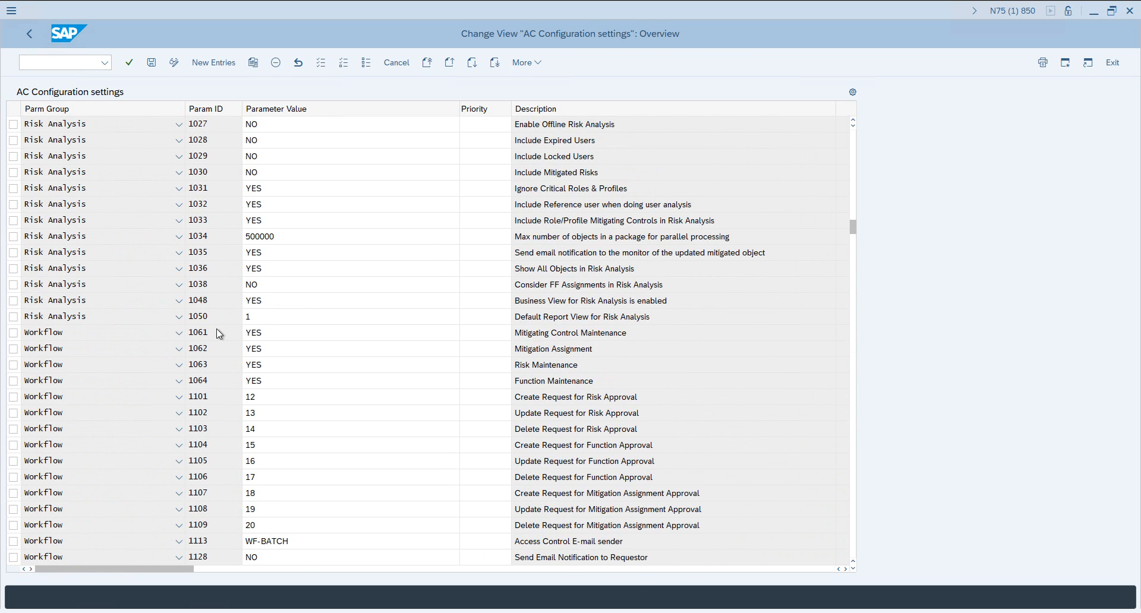
scroll(217, 330, up, 3)
scroll(211, 329, up, 3)
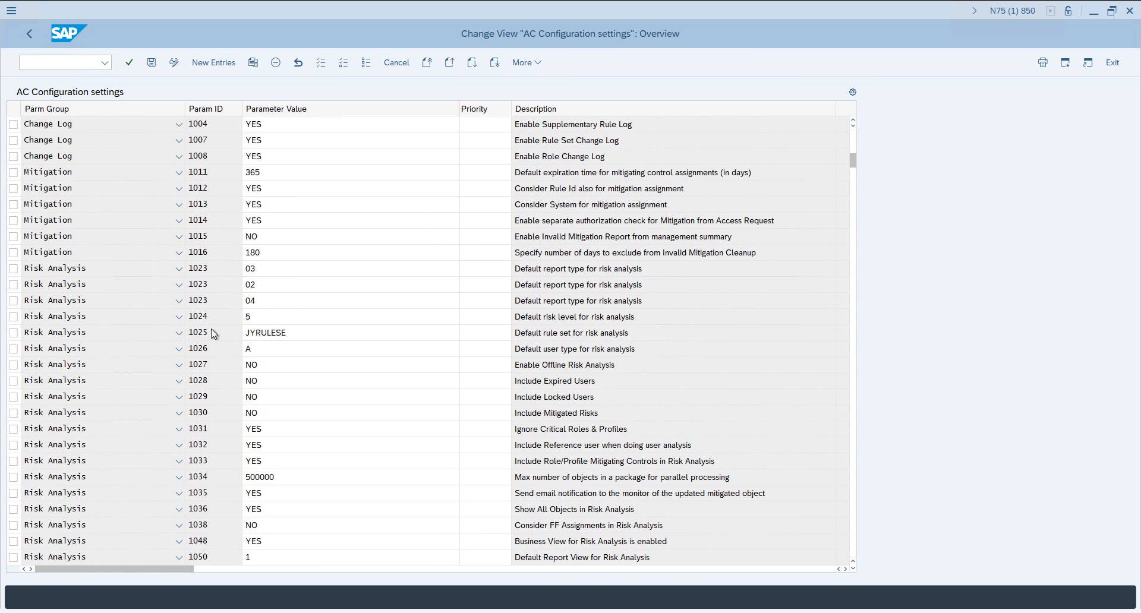
scroll(219, 327, down, 1)
scroll(219, 328, down, 3)
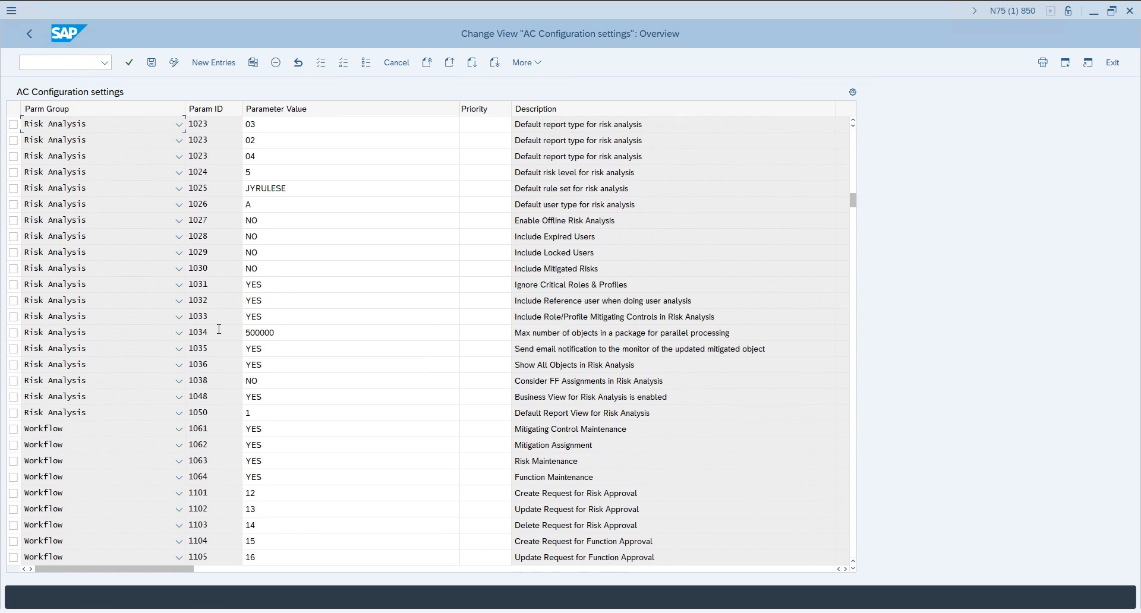
scroll(219, 330, down, 1)
scroll(219, 331, down, 2)
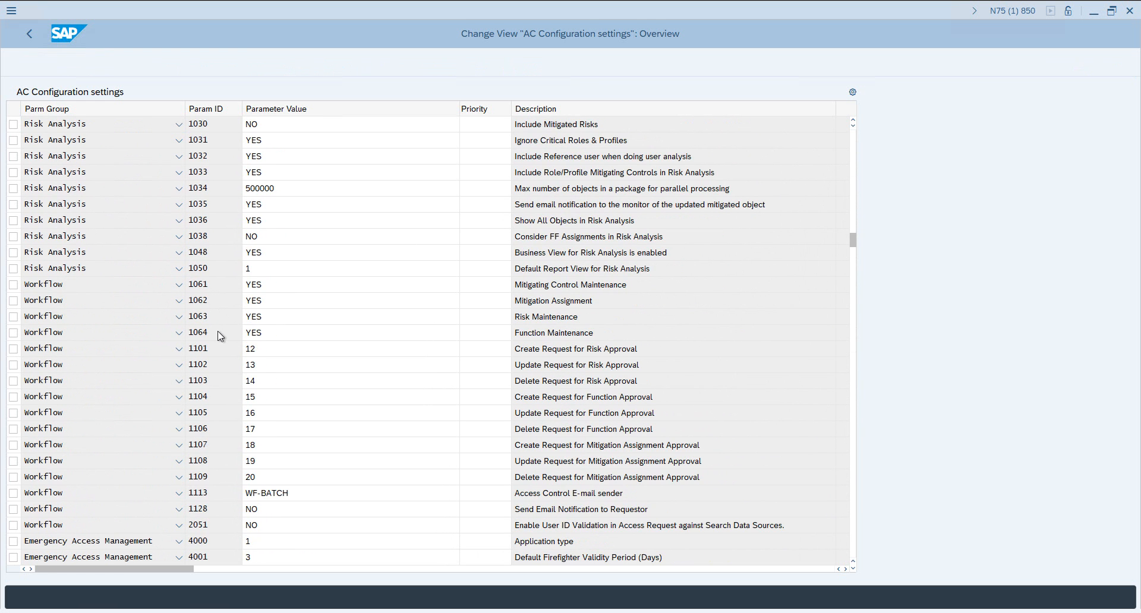
scroll(219, 331, down, 2)
scroll(219, 333, down, 1)
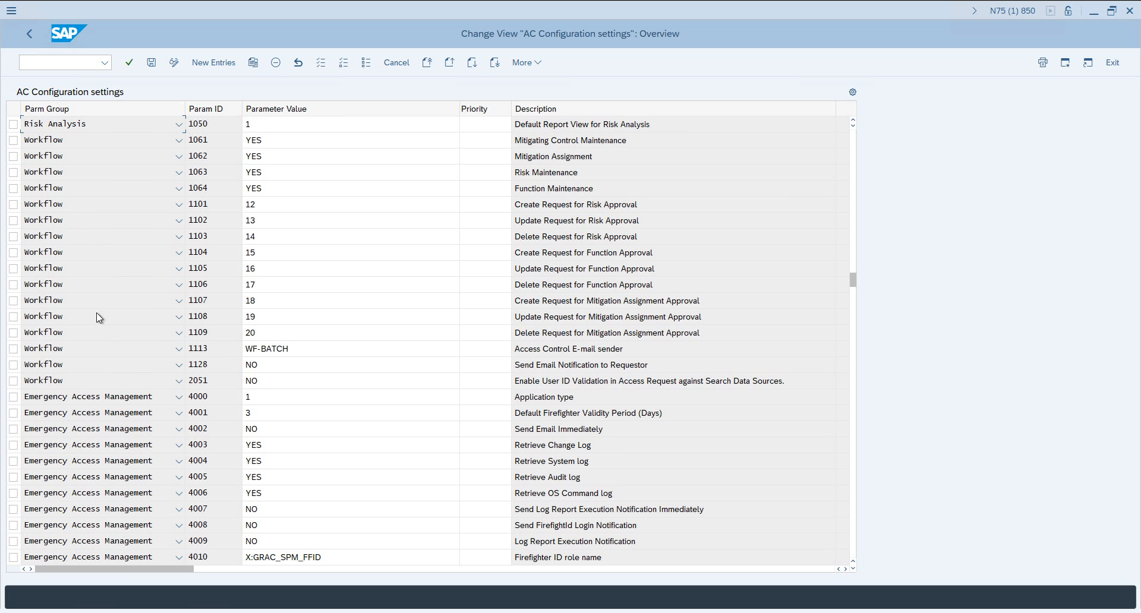
scroll(69, 312, up, 4)
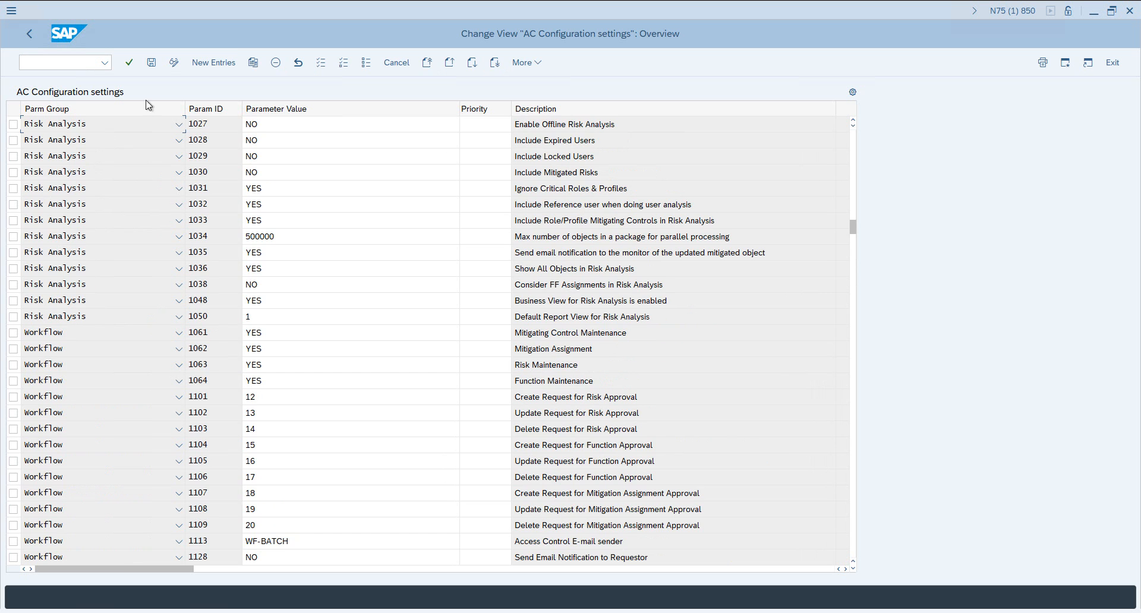
Start a new AC configuration entry and assign it to the Role Management parameter group
click(203, 67)
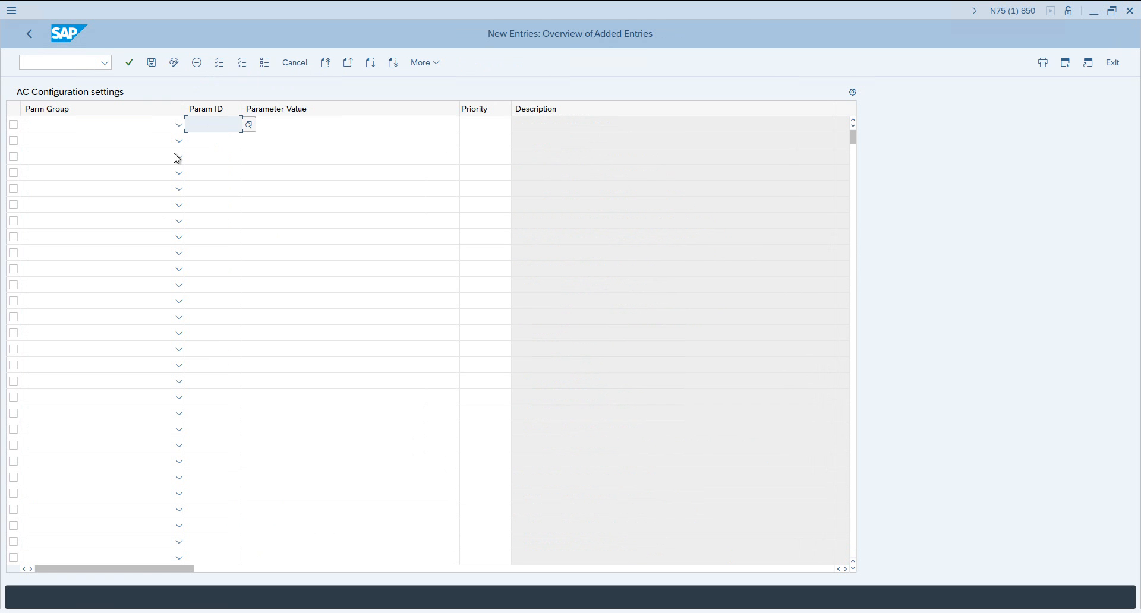
click(179, 124)
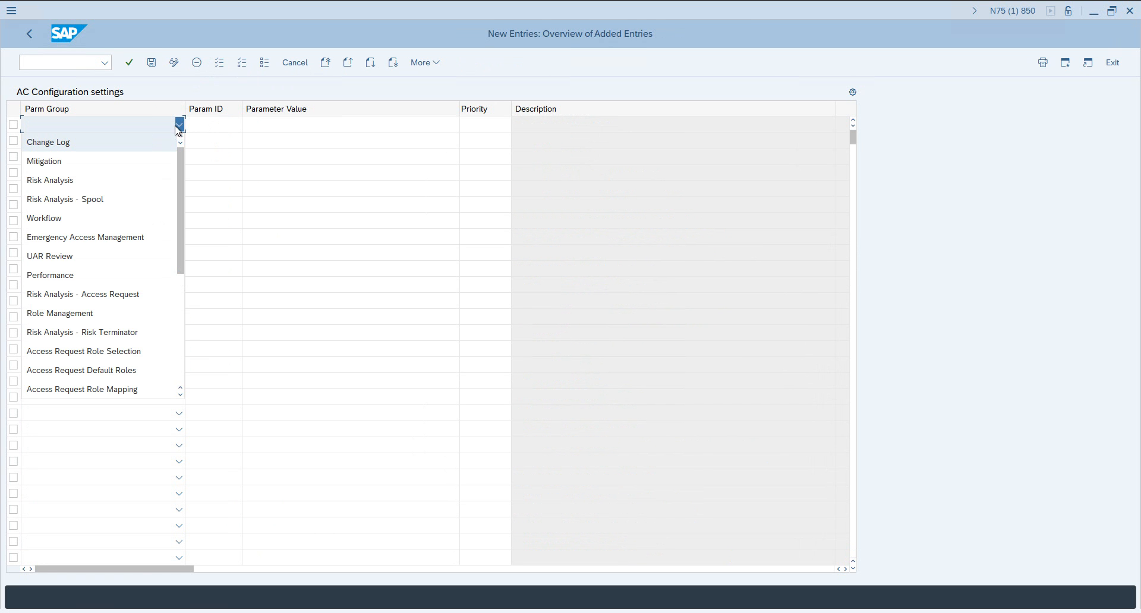
click(70, 315)
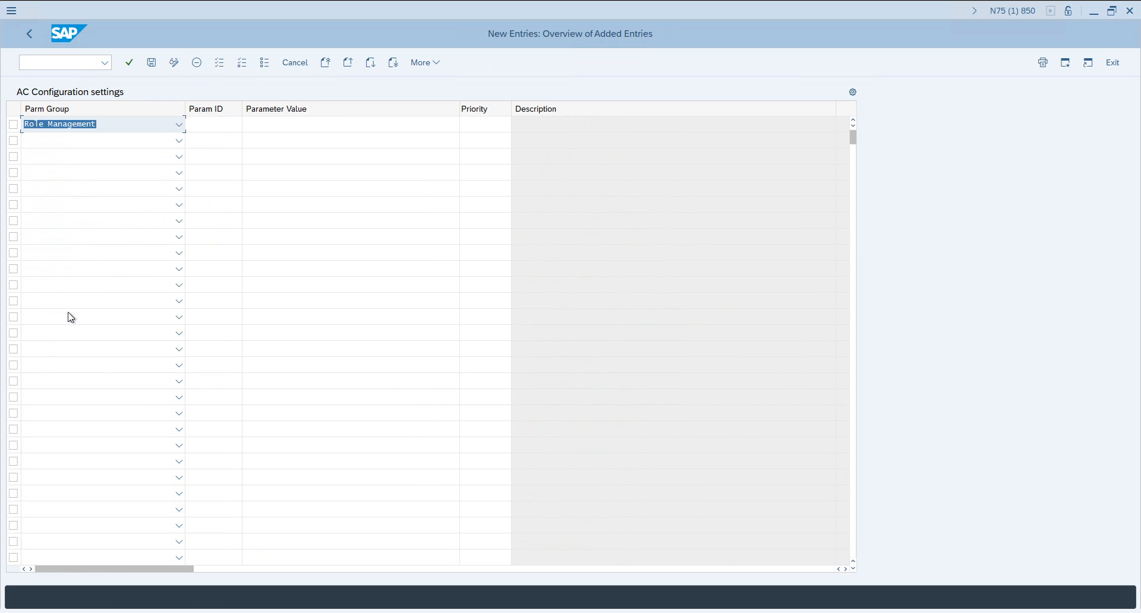
Open the list of available parameter IDs for Role Management in an enlarged window and review the parameters from 3000 to 3043
click(217, 122)
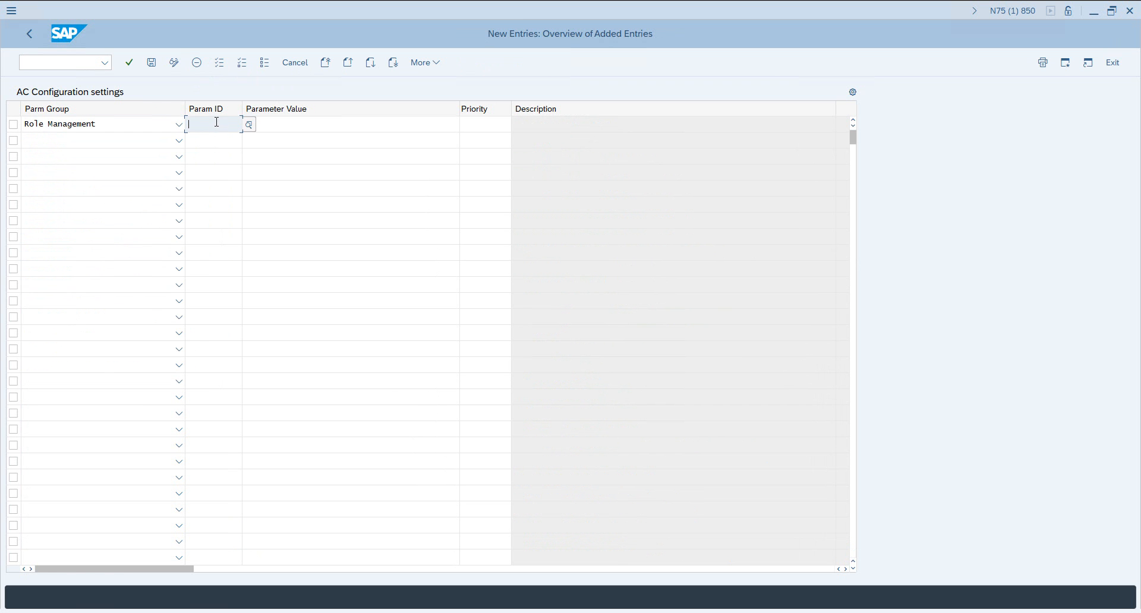
click(248, 124)
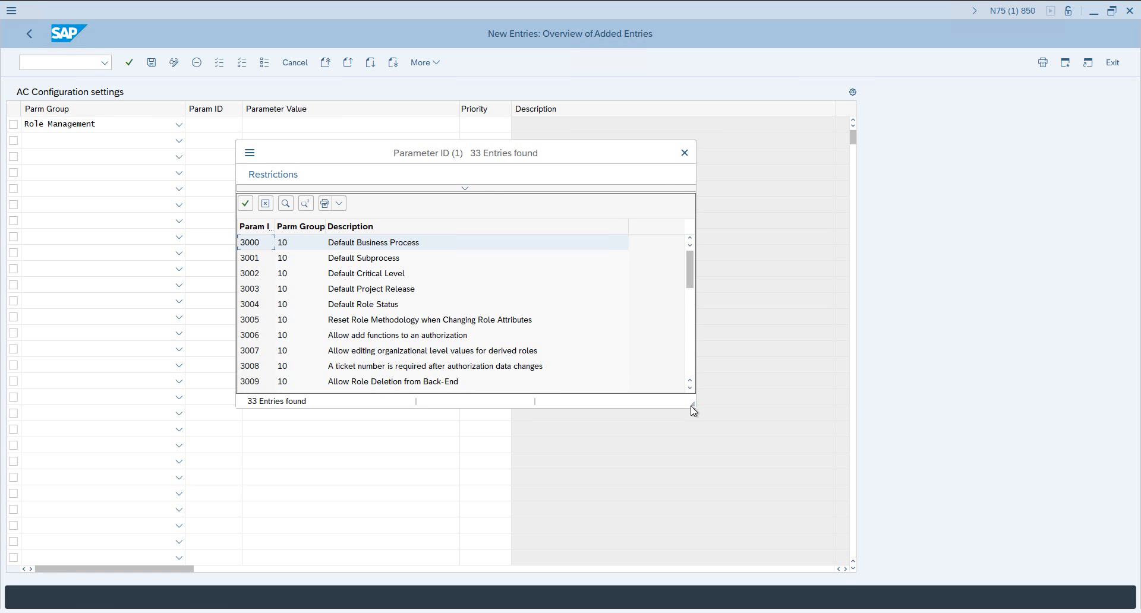
drag(691, 405, 861, 593)
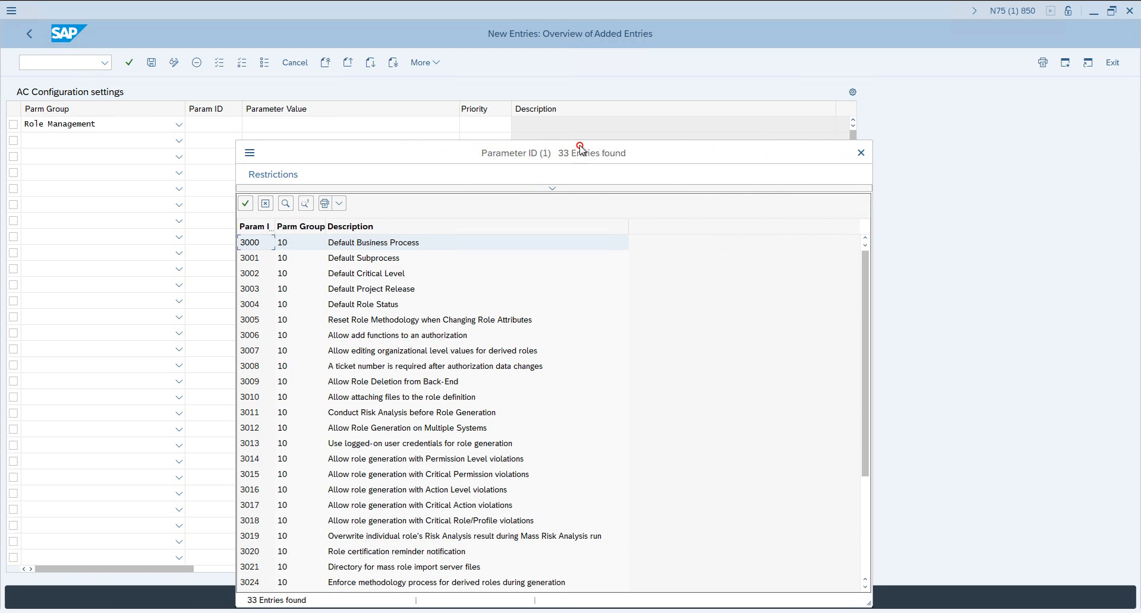
drag(573, 155, 599, 16)
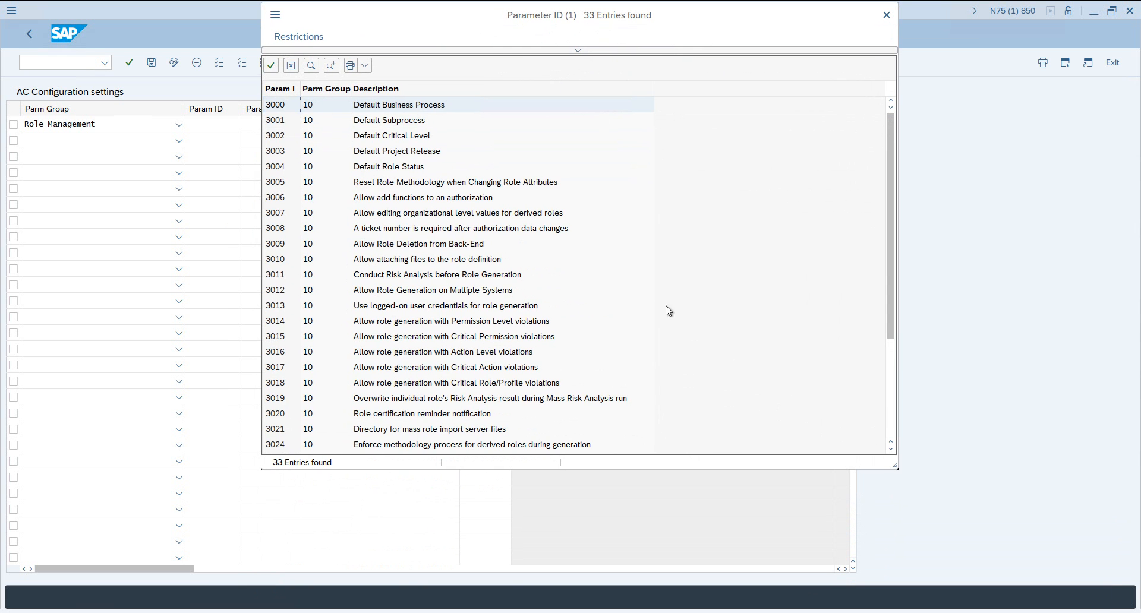
drag(895, 467, 1010, 584)
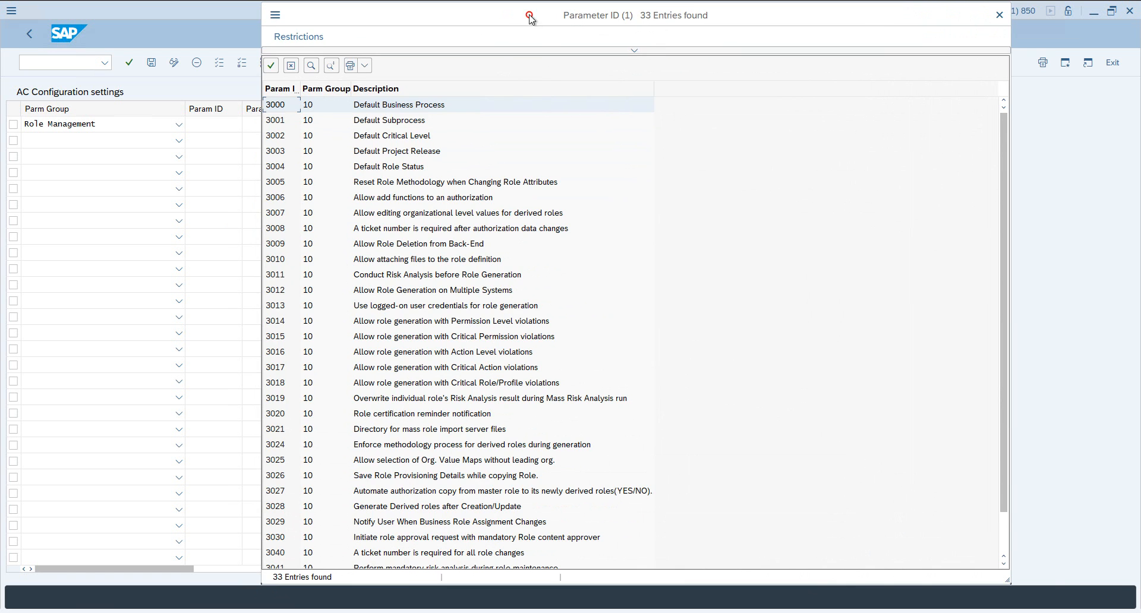
drag(525, 13, 572, 9)
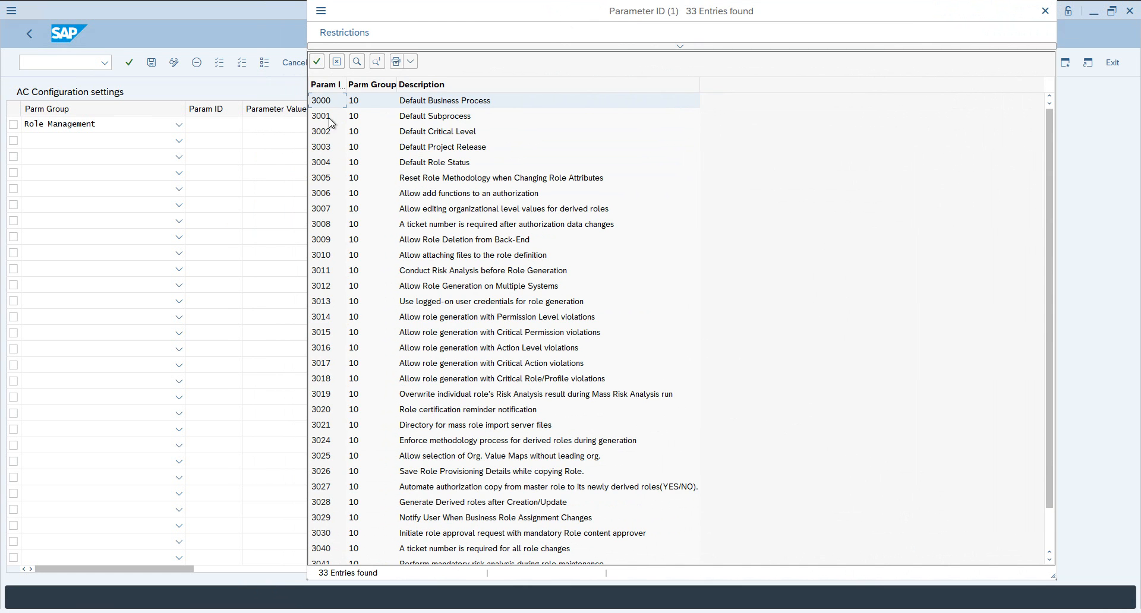
double_click(347, 87)
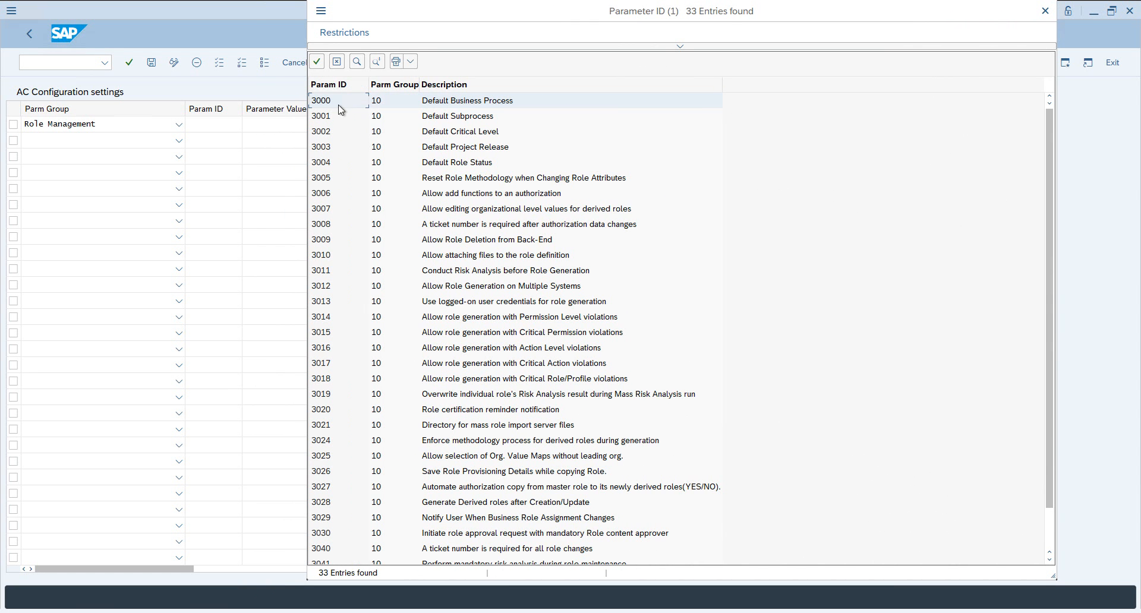
scroll(338, 107, down, 1)
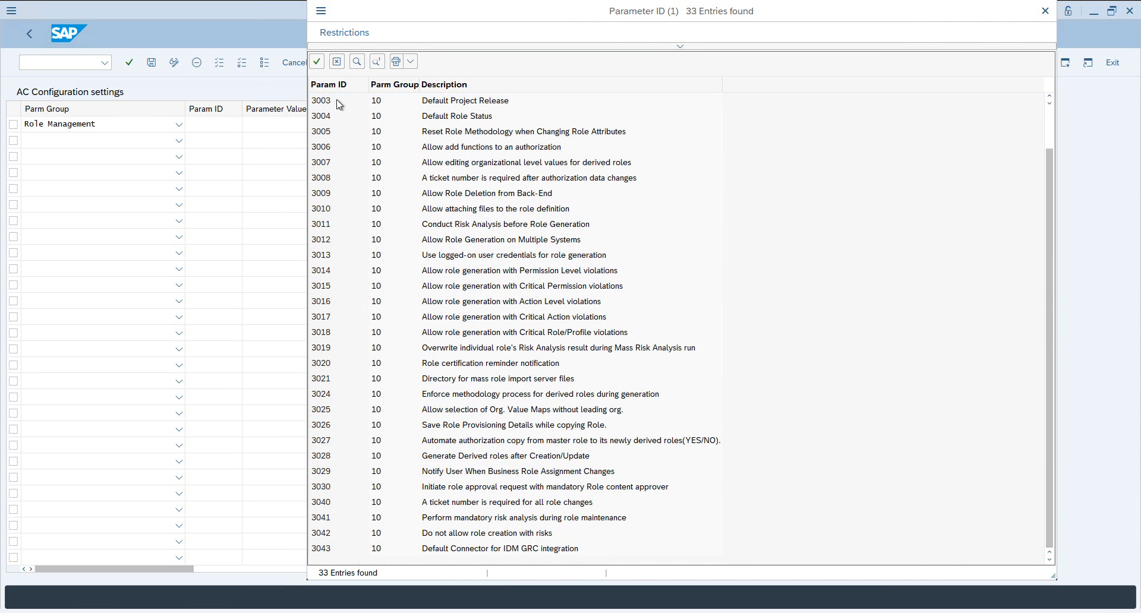
click(316, 550)
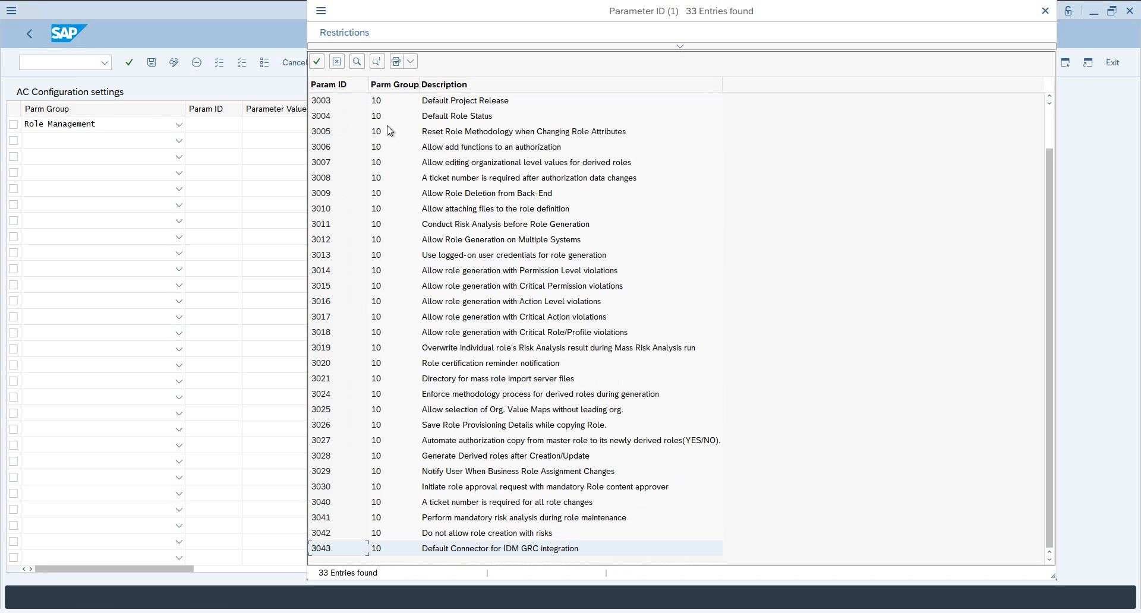
click(334, 114)
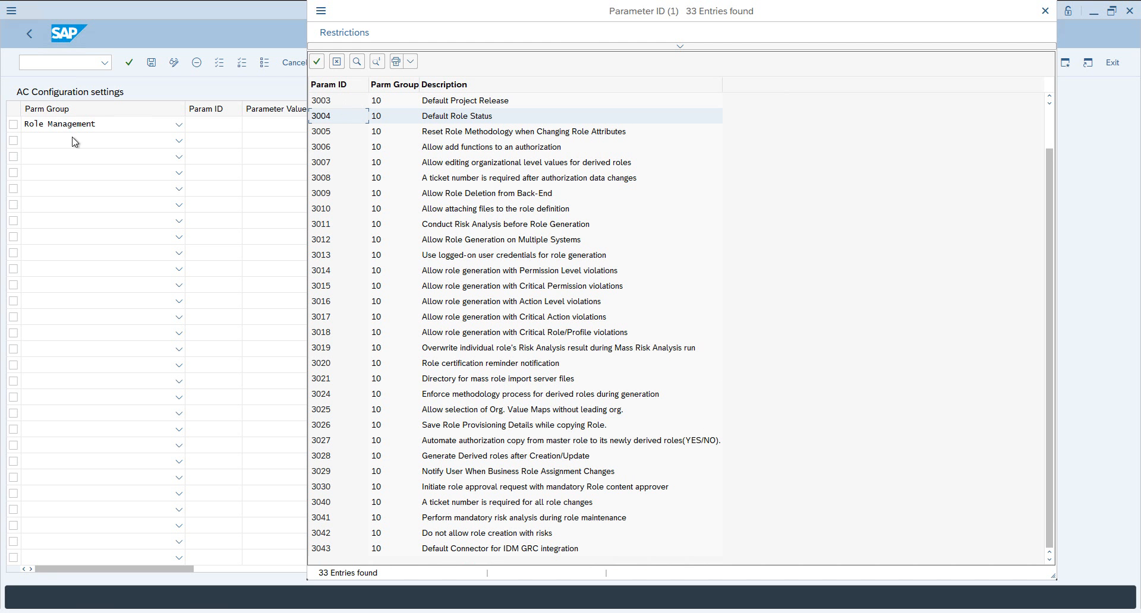
scroll(349, 136, up, 1)
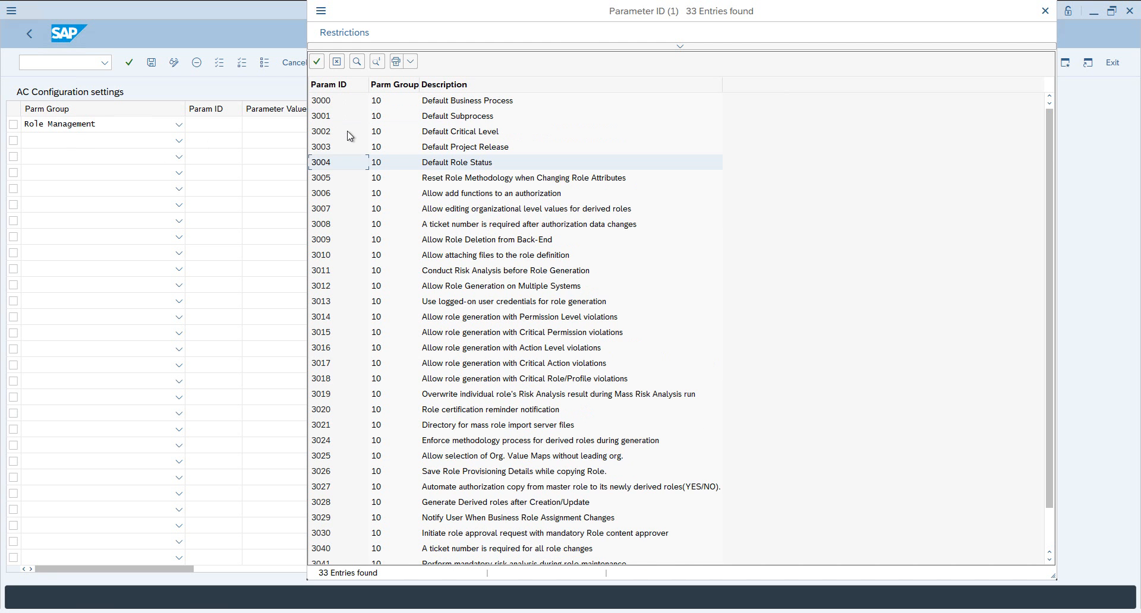
click(320, 102)
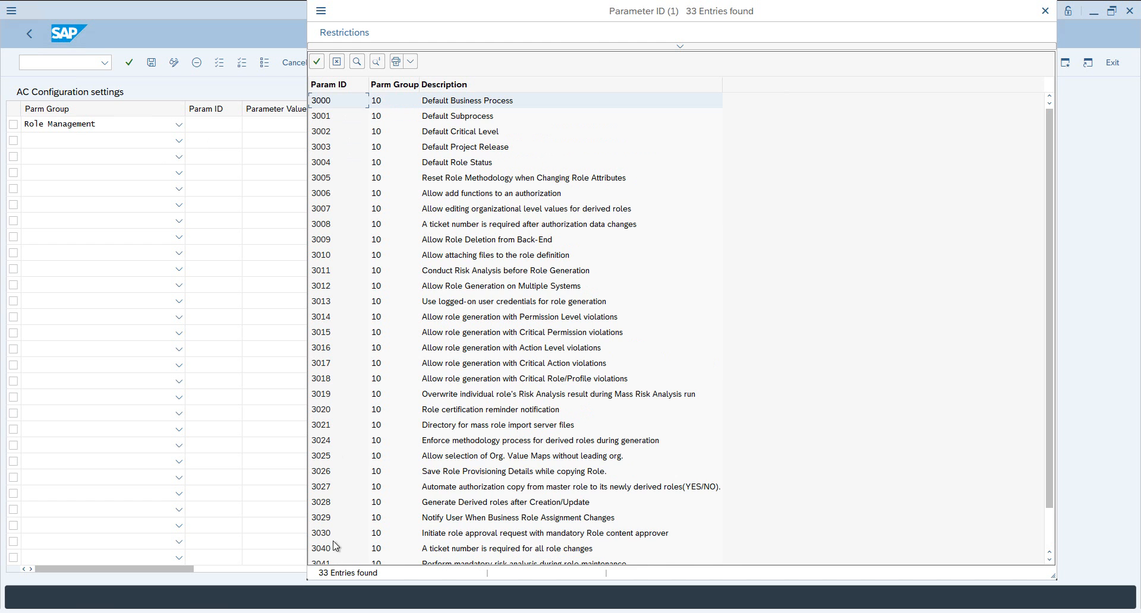
scroll(334, 545, down, 1)
scroll(377, 271, up, 1)
Choose parameter 3000 Default Business Process for the new entry and set its parameter value to SD00
click(436, 102)
click(438, 104)
click(290, 126)
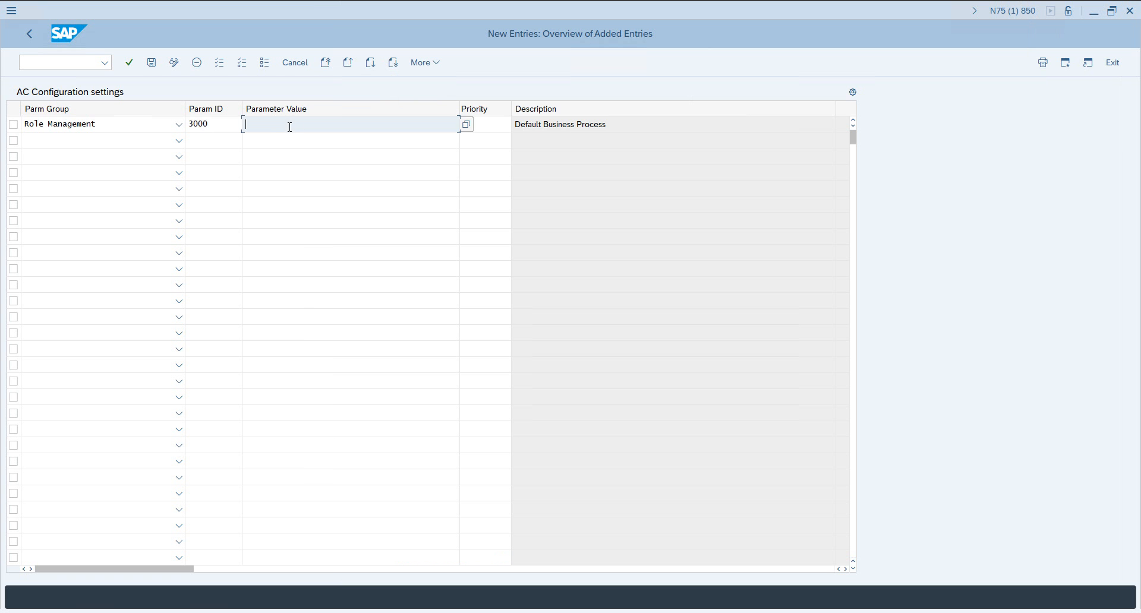
click(466, 124)
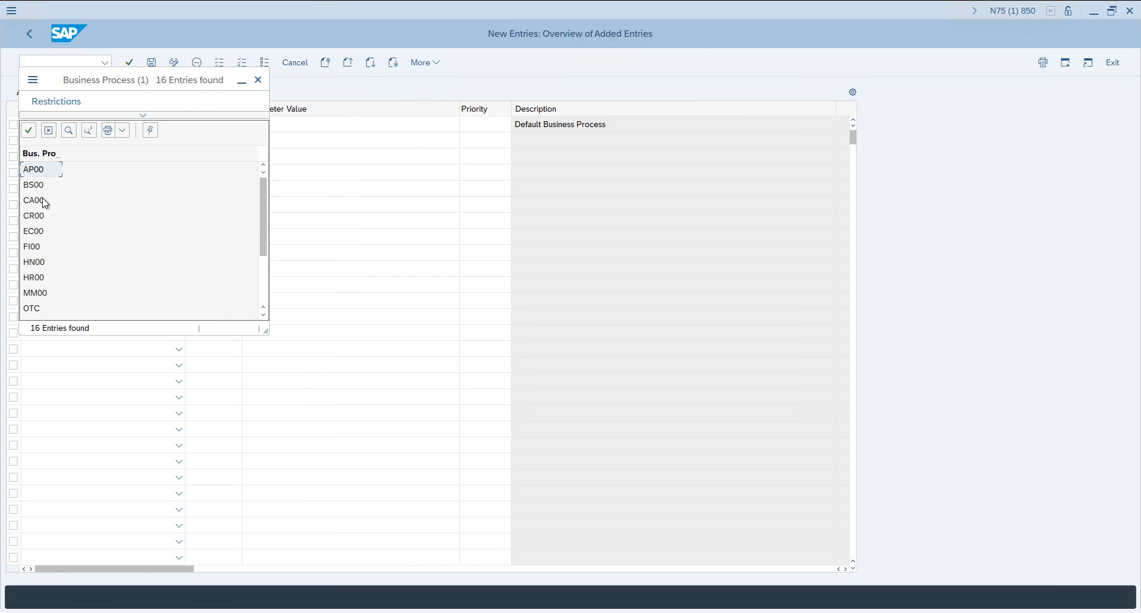
scroll(46, 208, down, 2)
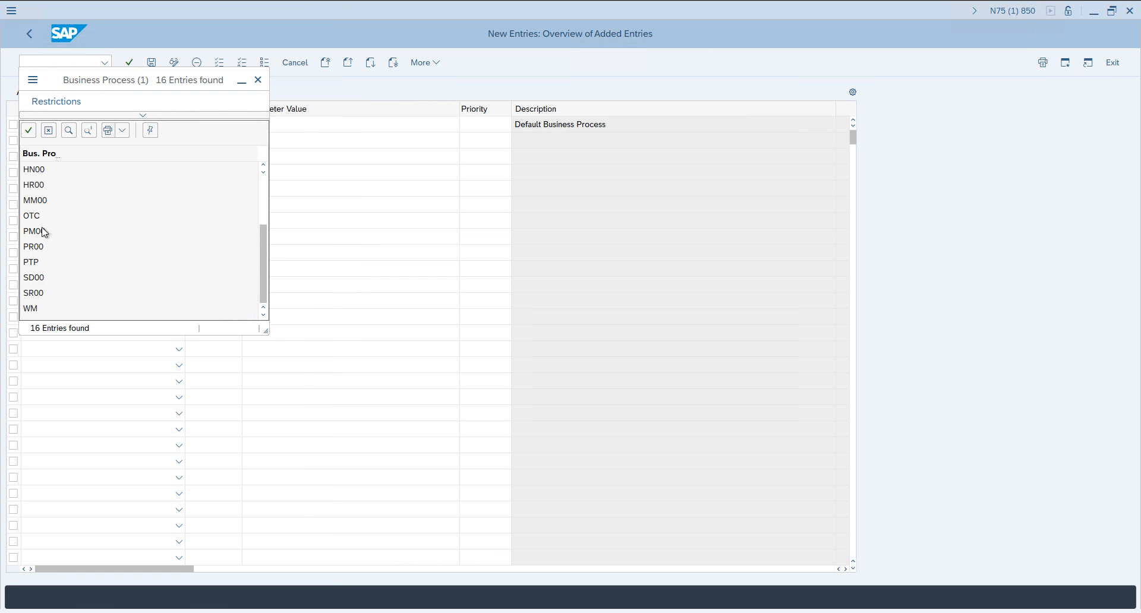
click(46, 232)
double_click(43, 277)
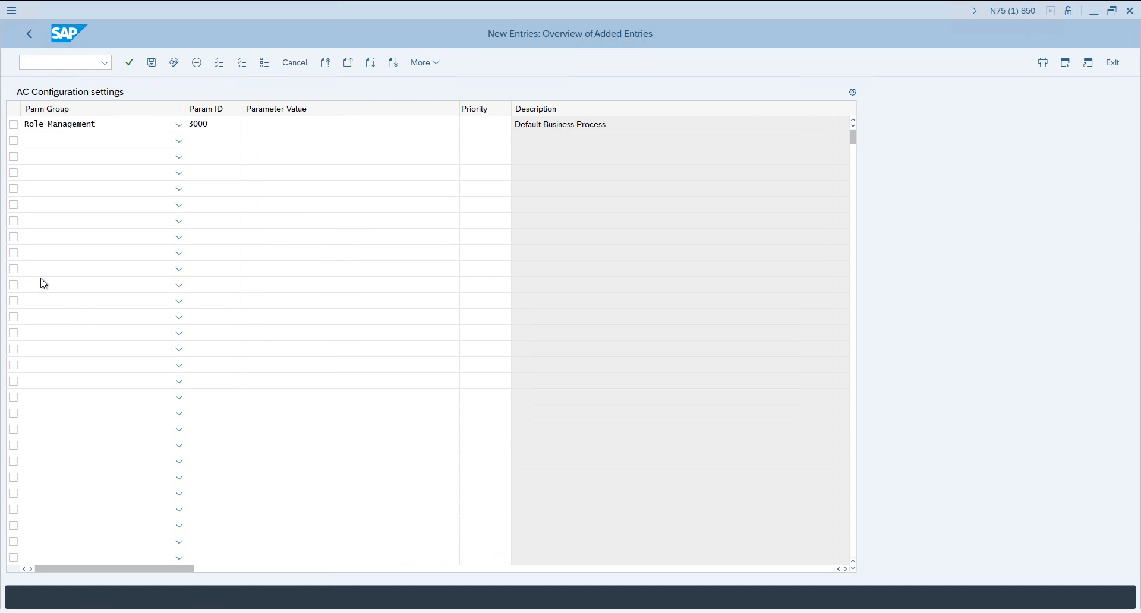
key(Return)
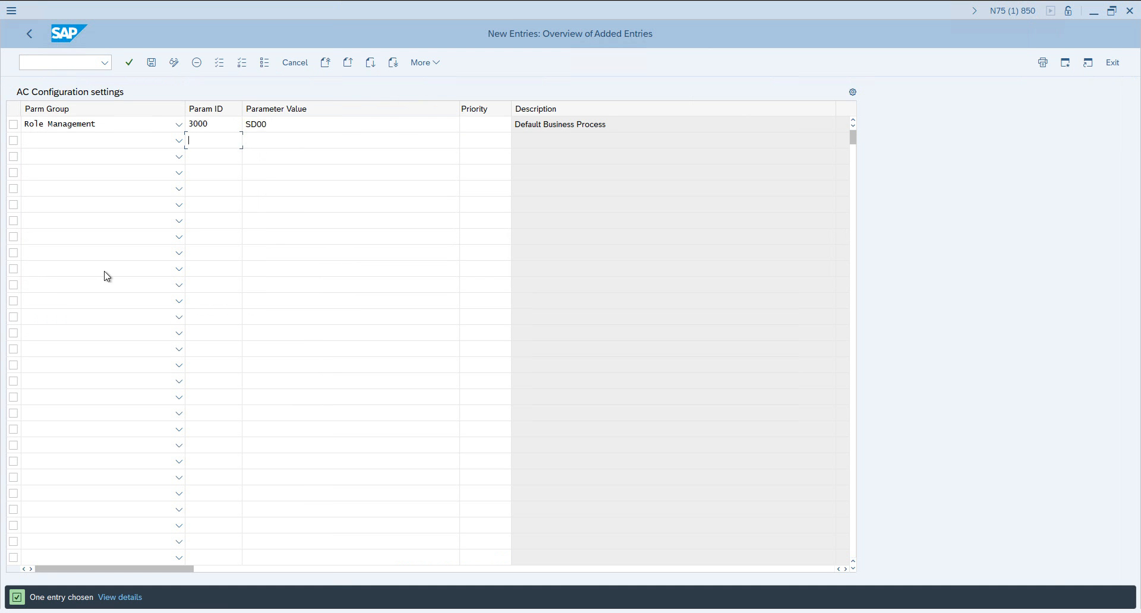
Save the new entry in a newly created customizing request with the short description BRM Configuration
click(152, 62)
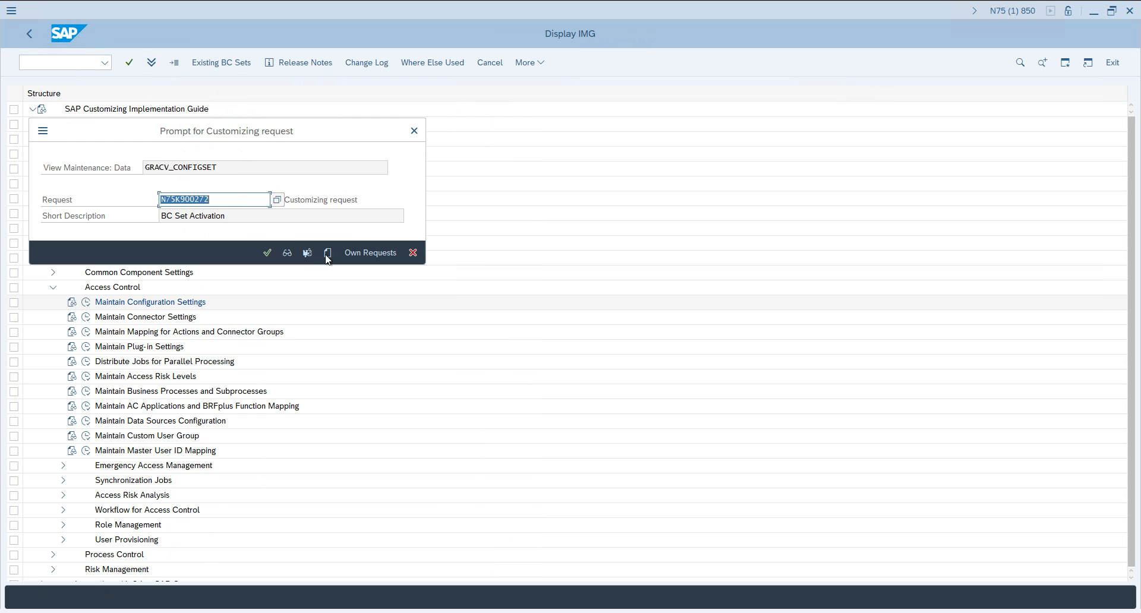
click(327, 253)
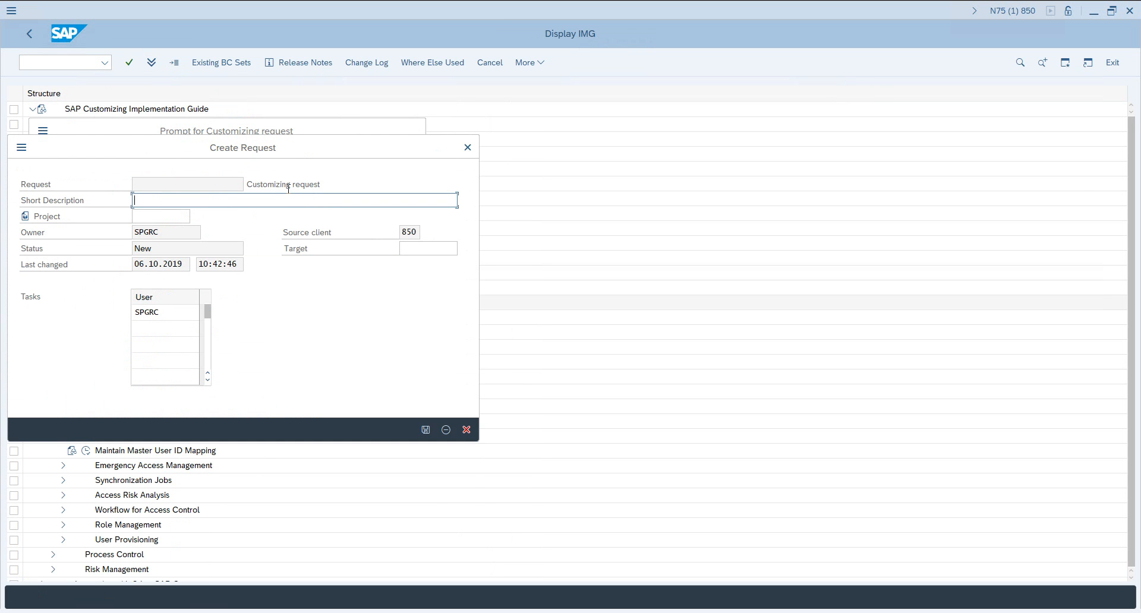
text(C)
text(BRNM)
key(BackSpace)
key(BackSpace)
key(BackSpace)
text(RM Con)
text(uration)
key(Return)
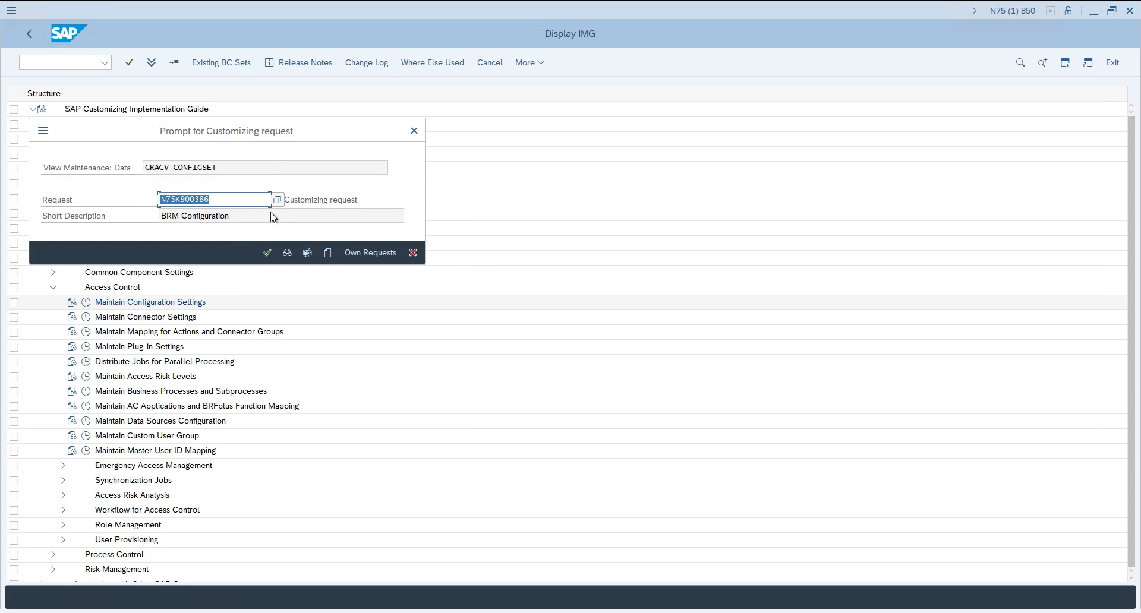
click(267, 252)
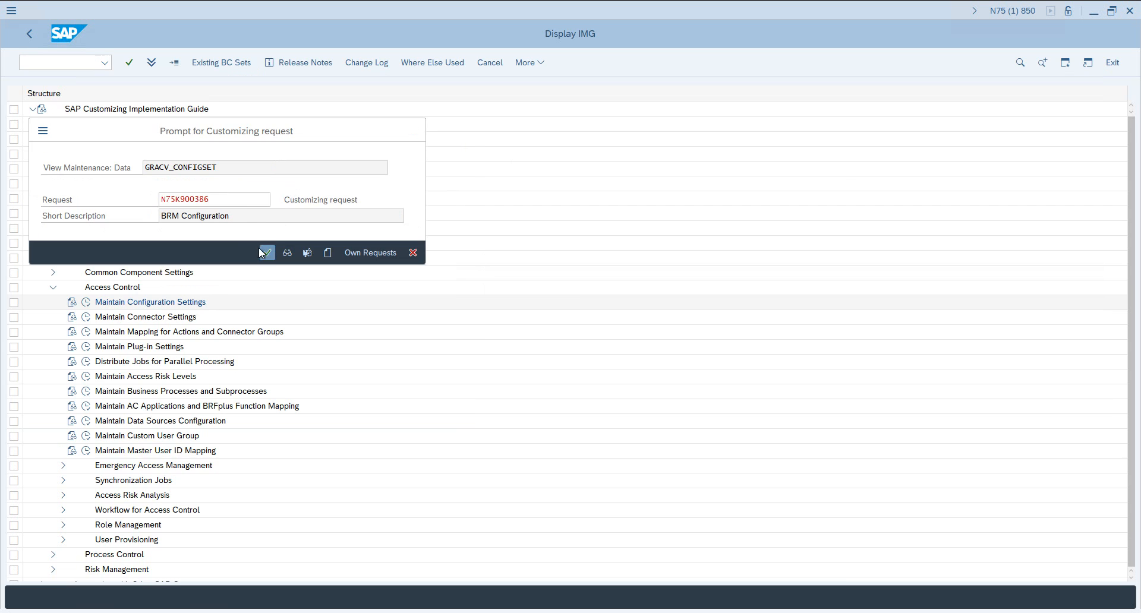
drag(285, 131, 214, 130)
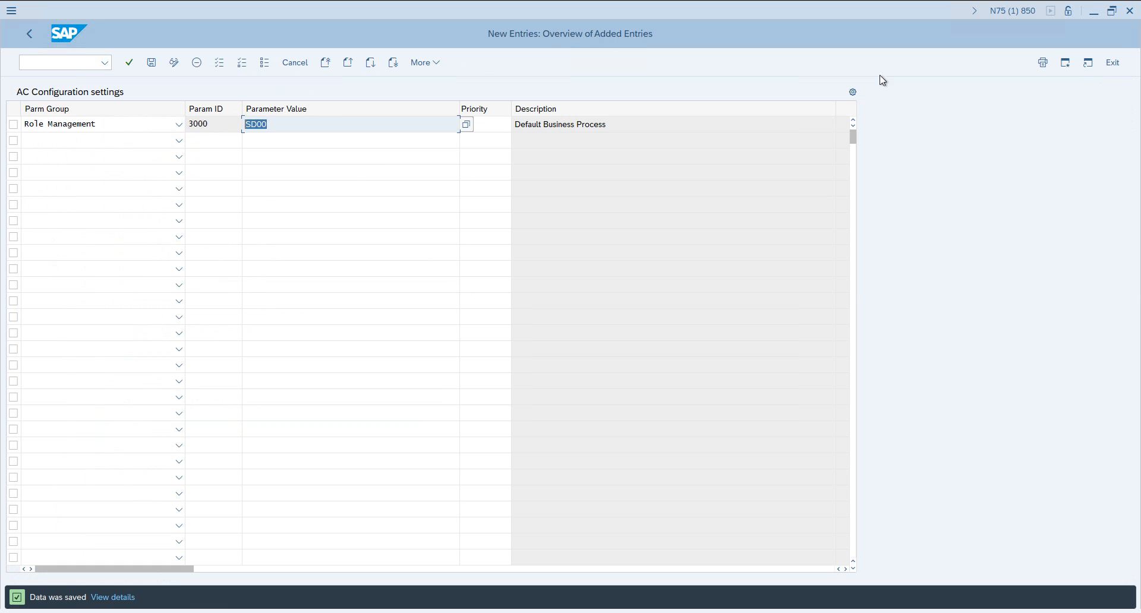
Run transaction nwbc in a new session and open the /nwbc cockpit of NetWeaver Business Client in a maximized browser window
click(1065, 62)
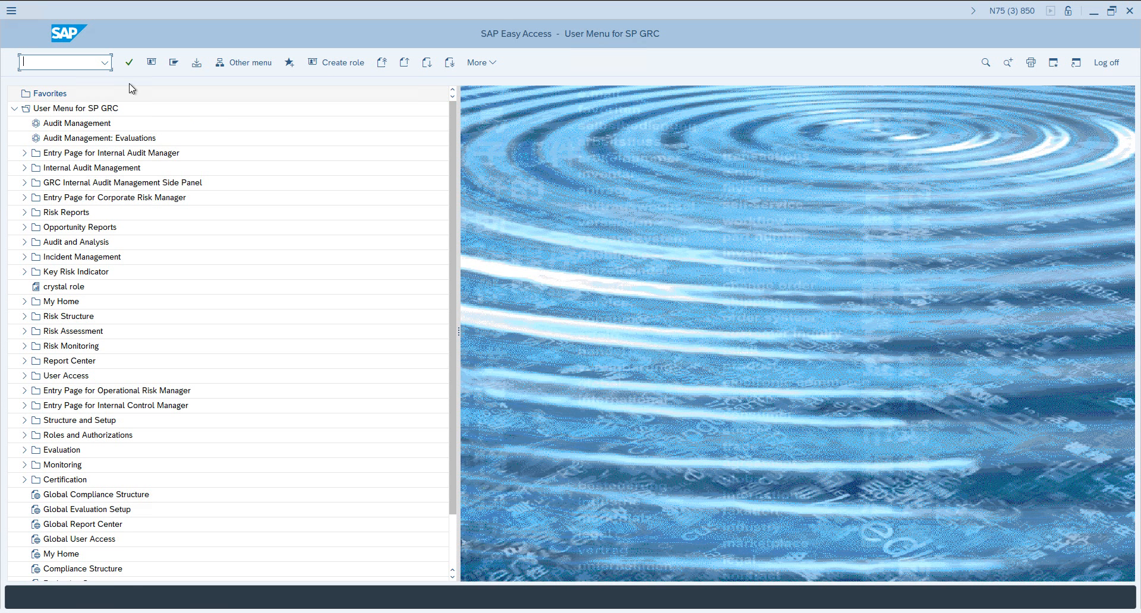
text(nwbc)
key(Return)
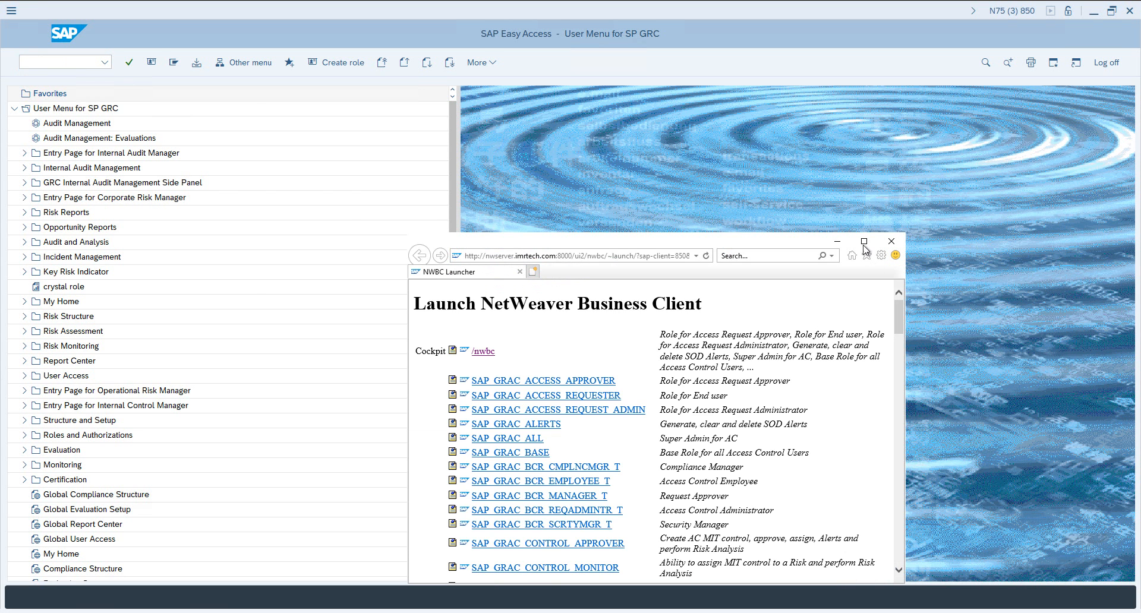
click(864, 240)
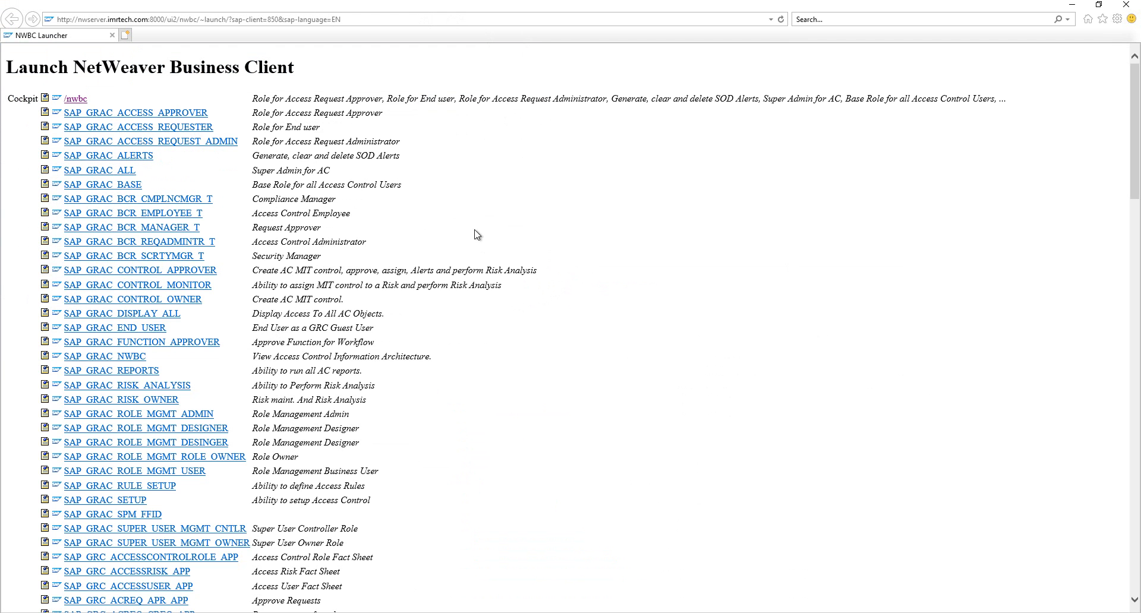
click(76, 99)
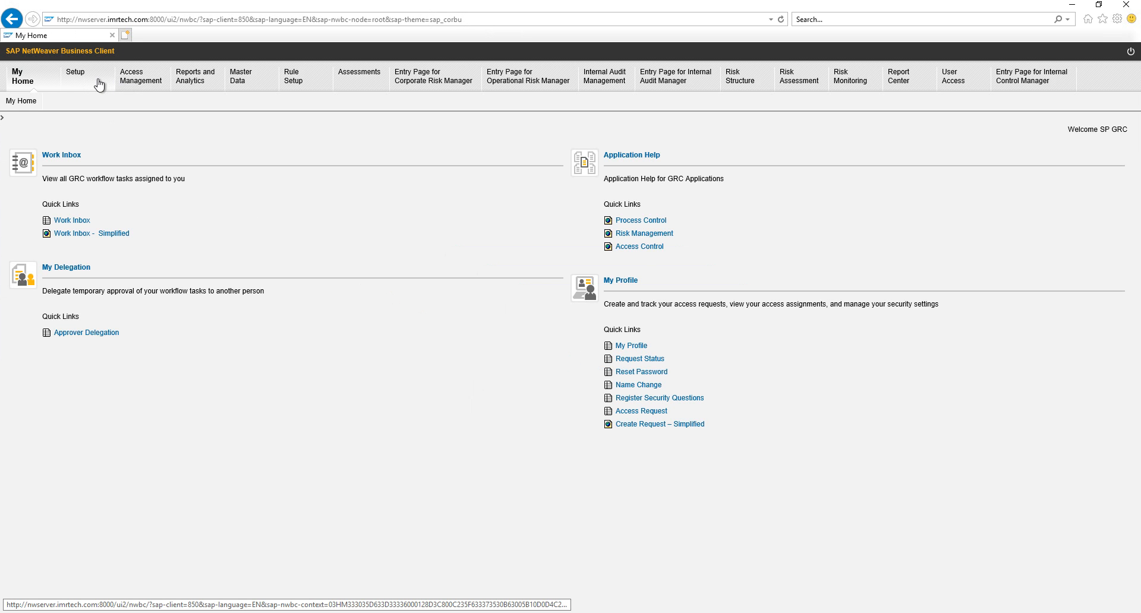
Start a new single role from Role Maintenance in Access Management, examine its Business Process choices, and close the role unsaved
click(143, 75)
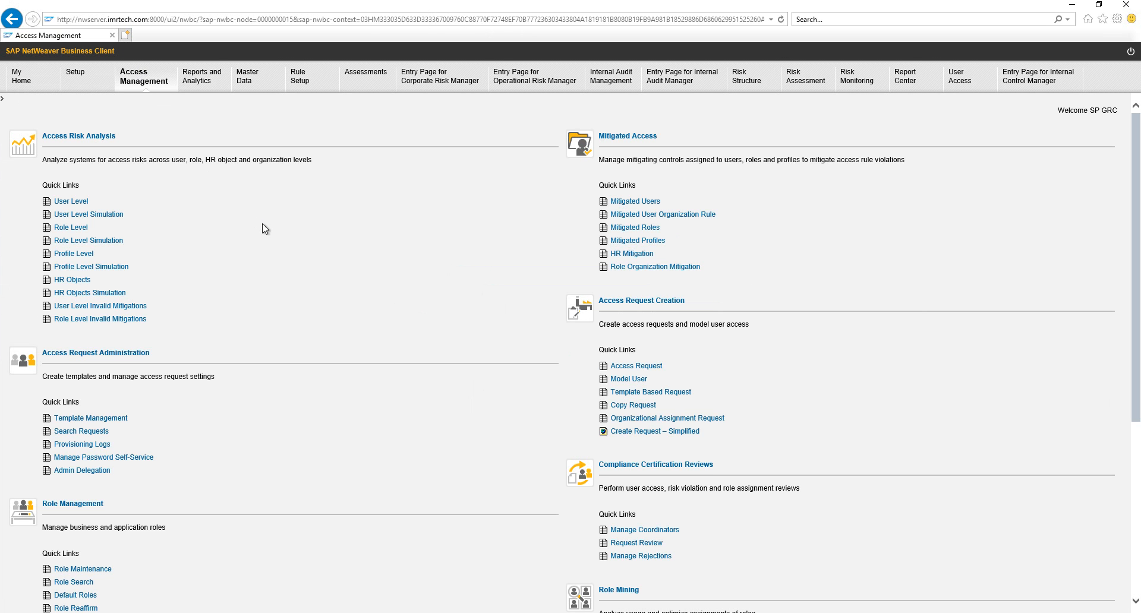
click(83, 569)
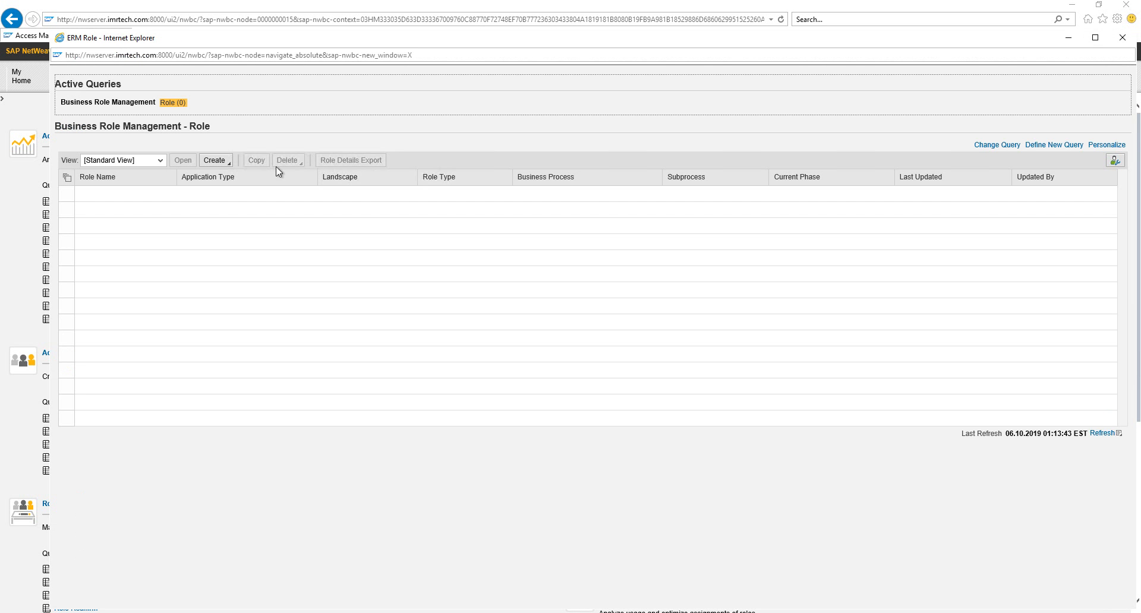
click(230, 164)
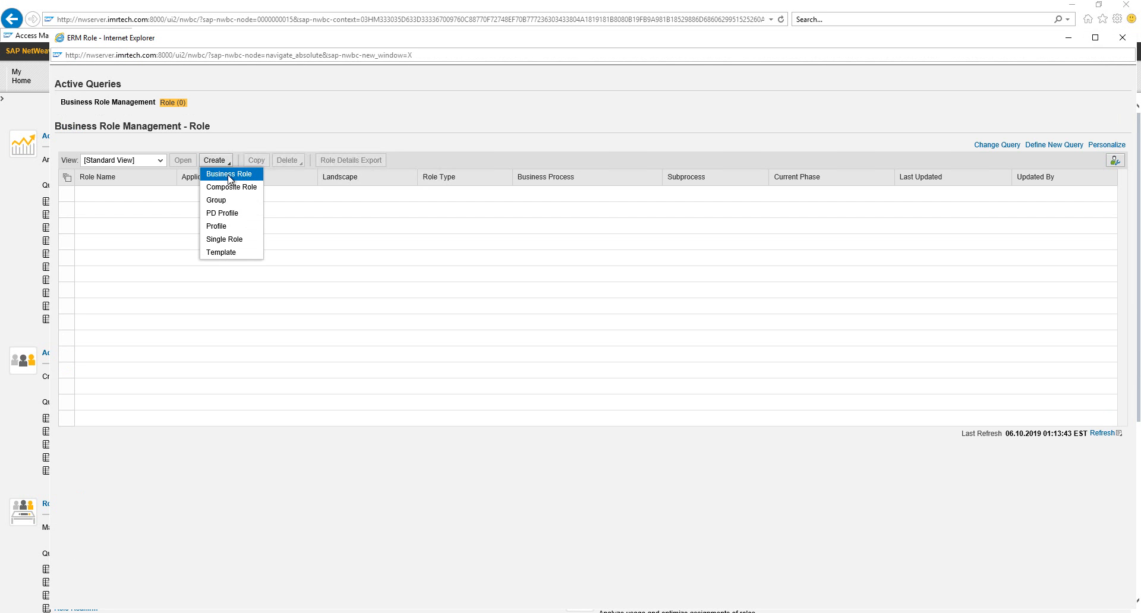
click(230, 238)
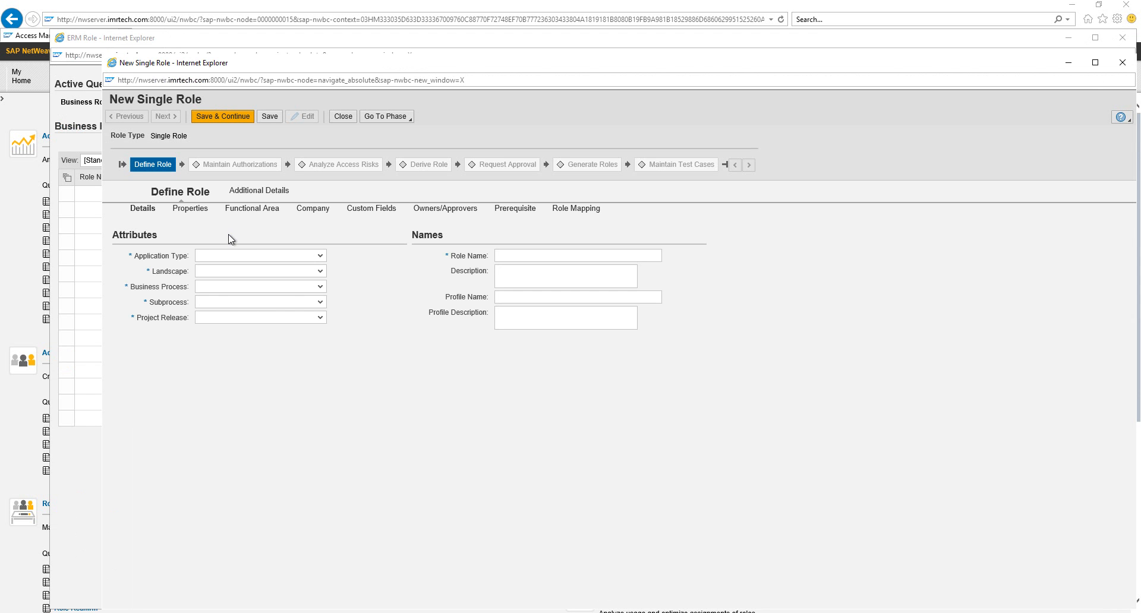
click(273, 287)
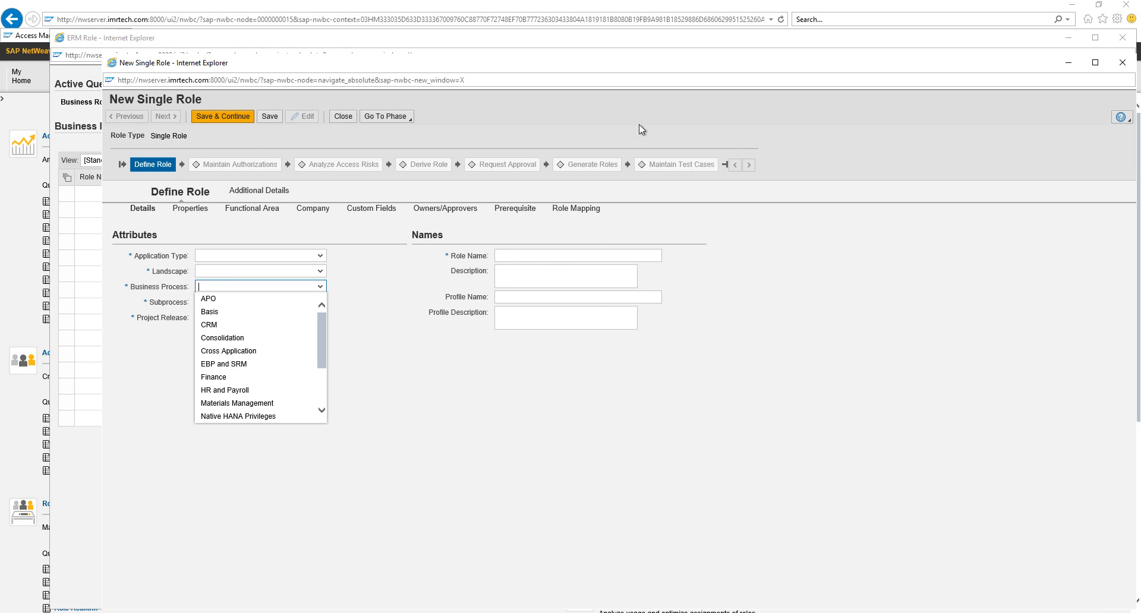
click(1122, 64)
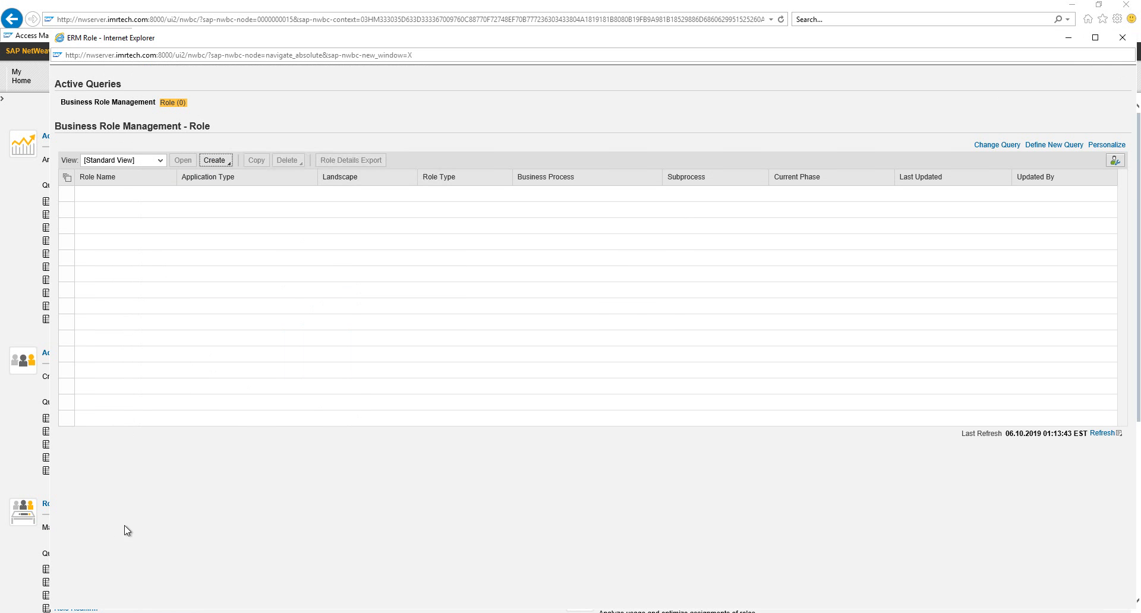
Open Role Import under Role Mass Maintenance and set the application type to SAP and the landscape to SAP R3
click(27, 425)
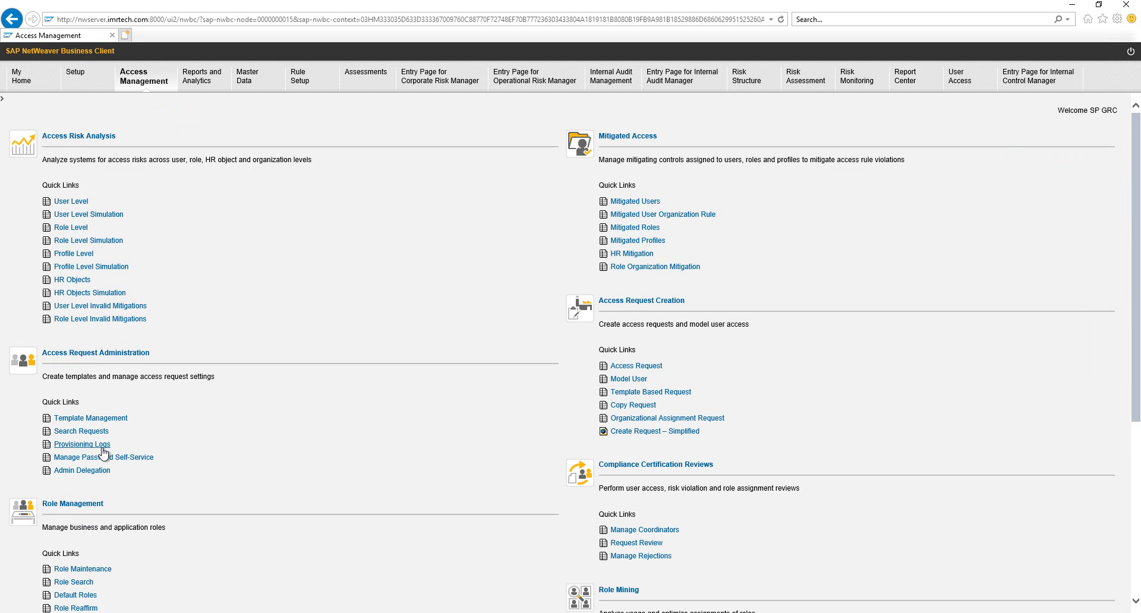
scroll(106, 457, down, 5)
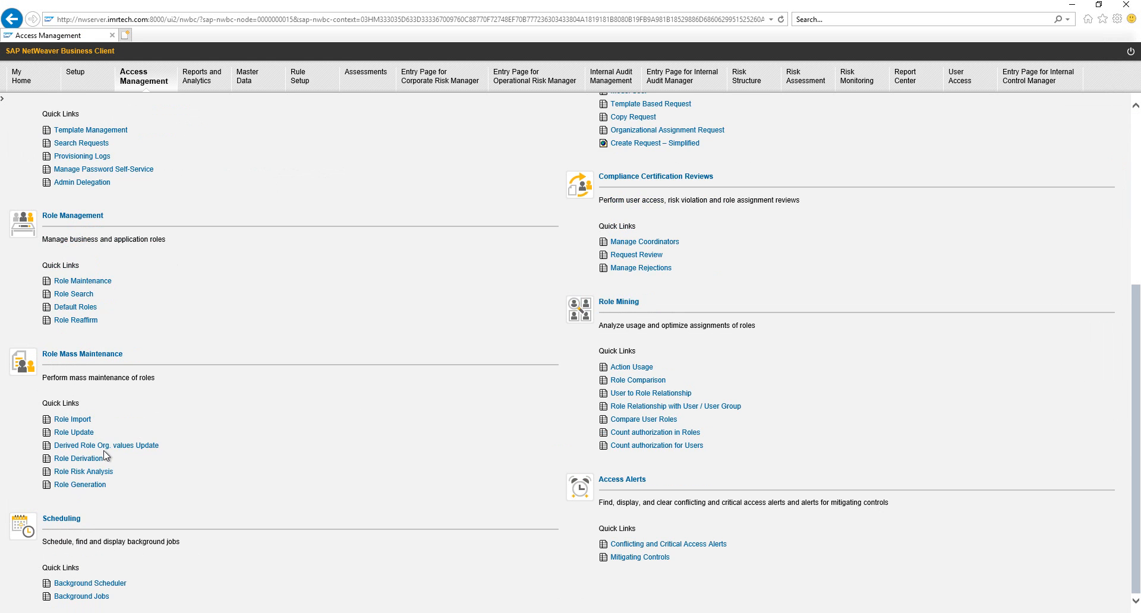
click(88, 420)
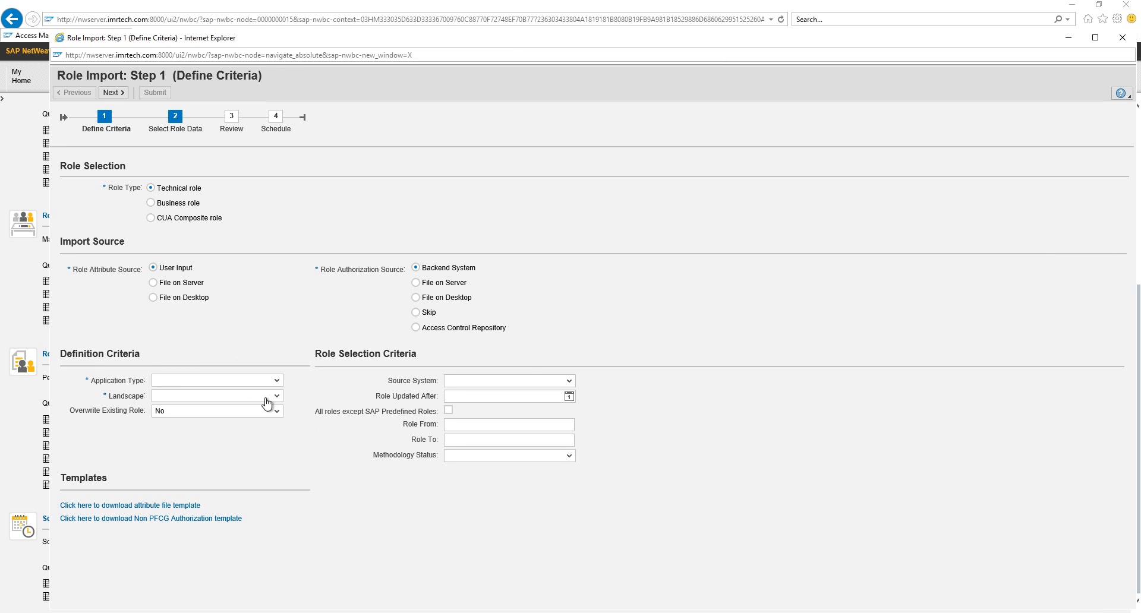
click(265, 384)
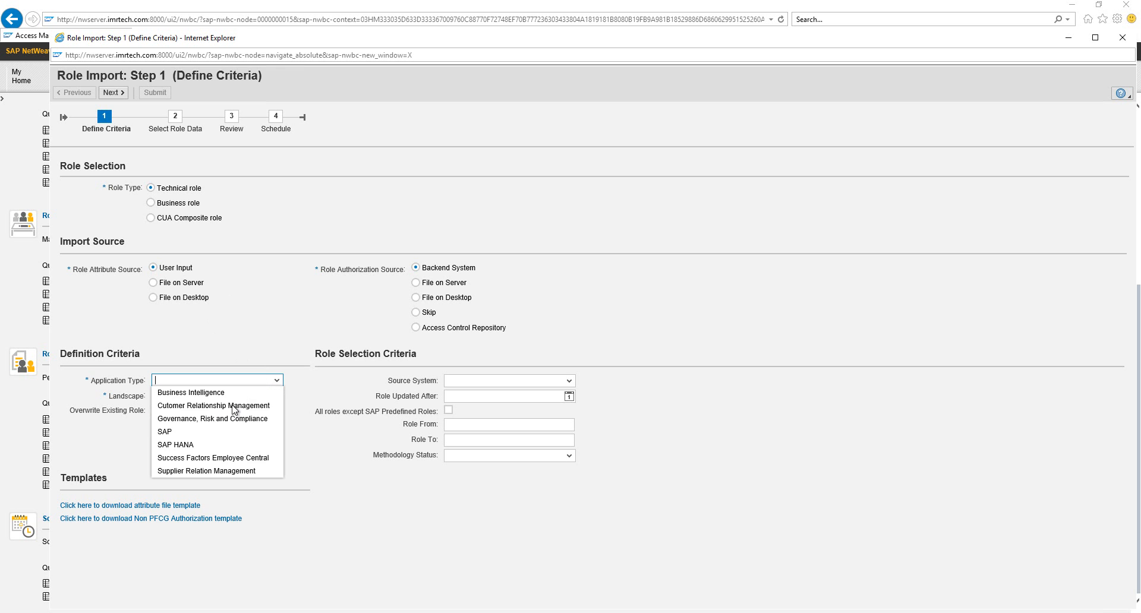
click(216, 432)
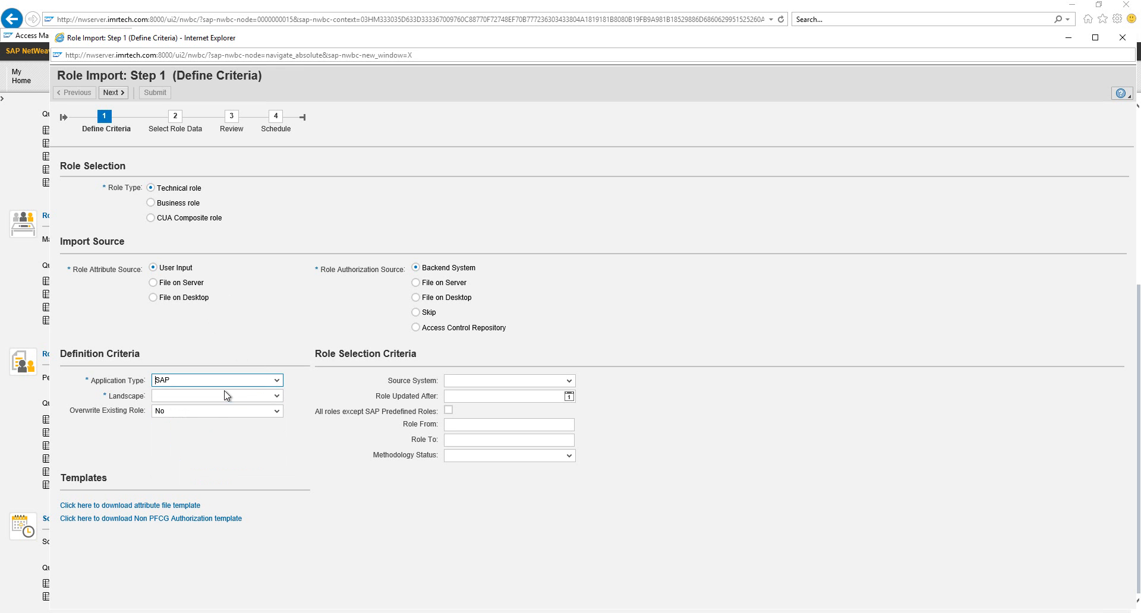
click(224, 395)
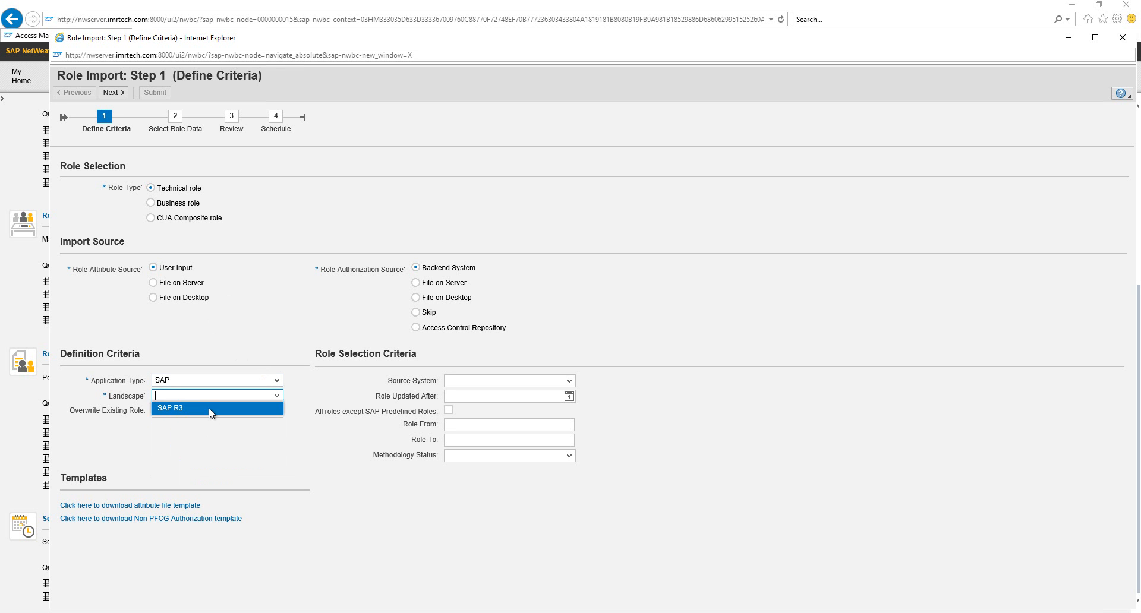
click(212, 409)
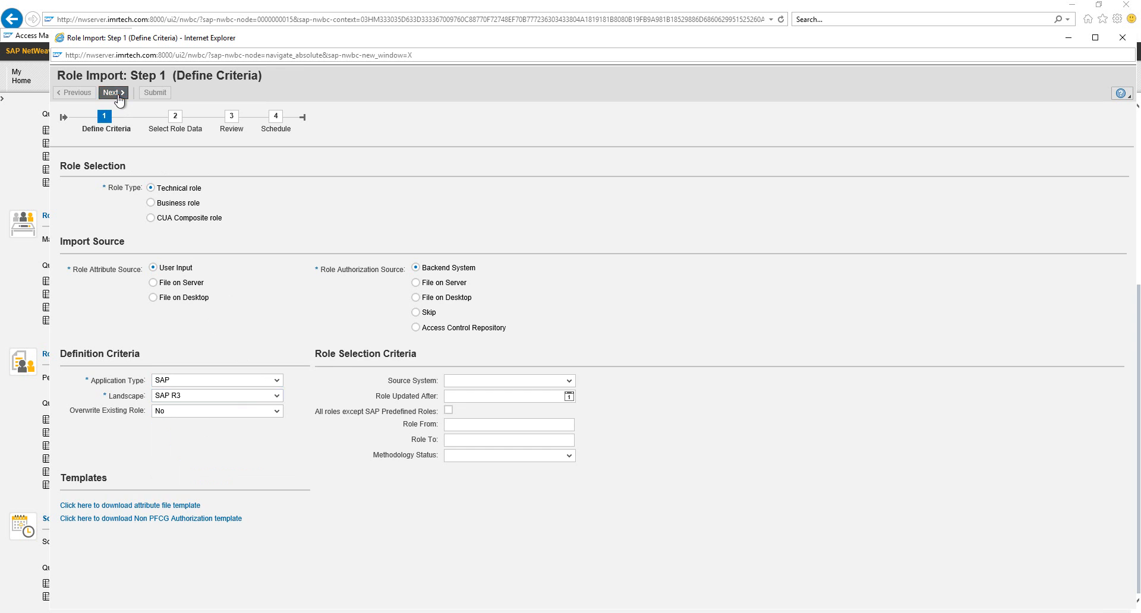
Select RFC connection to ECC EHP8 Client 100 as the source system and advance to Select Role Data to check the business process
click(116, 94)
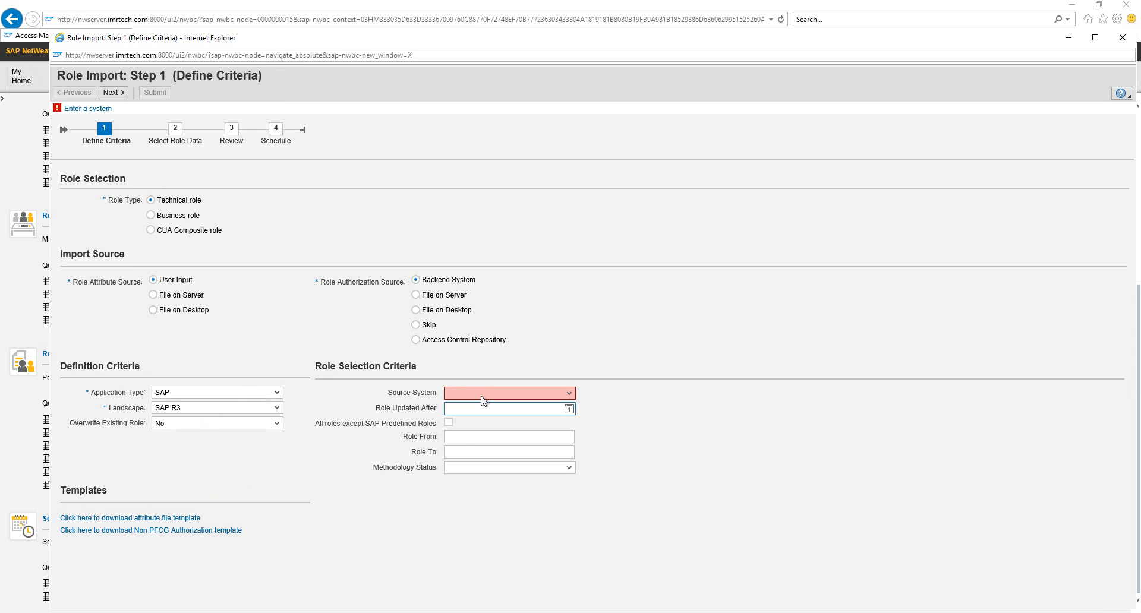
click(568, 393)
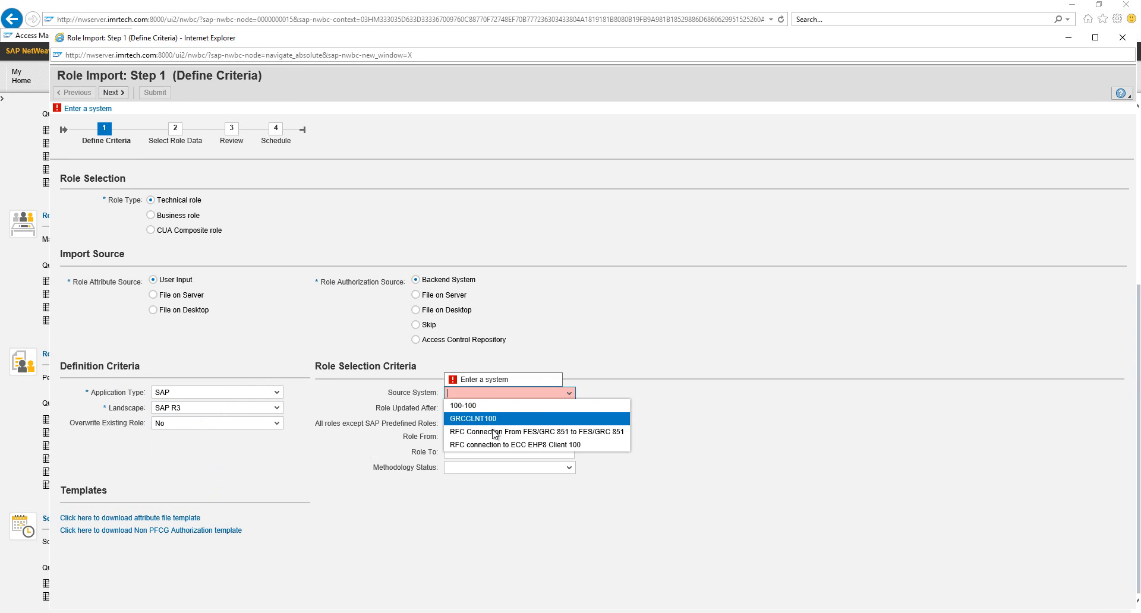
click(508, 446)
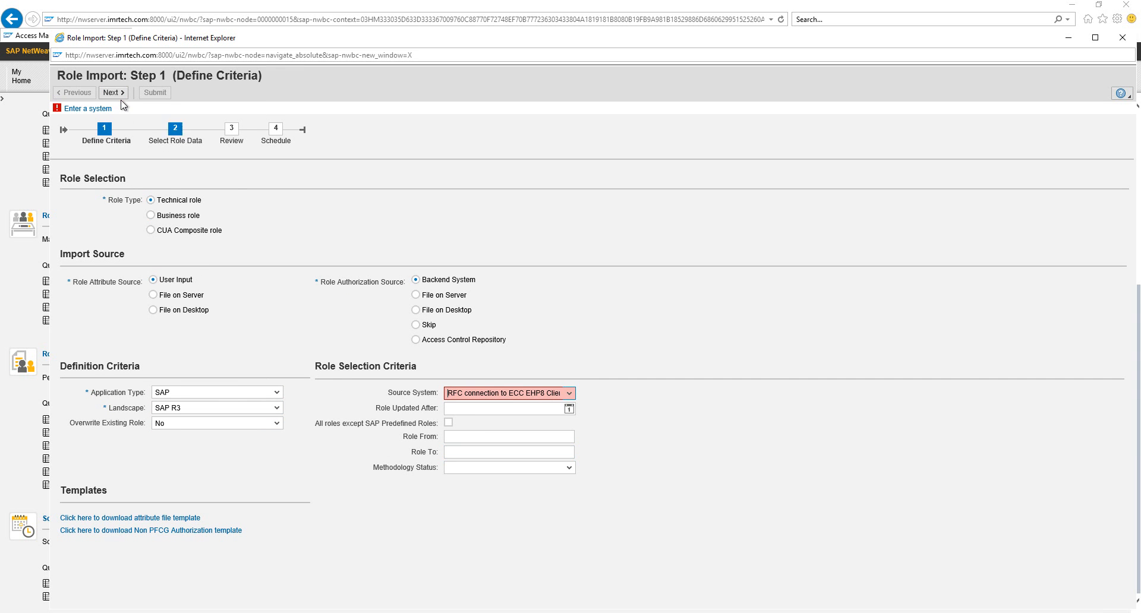
click(113, 93)
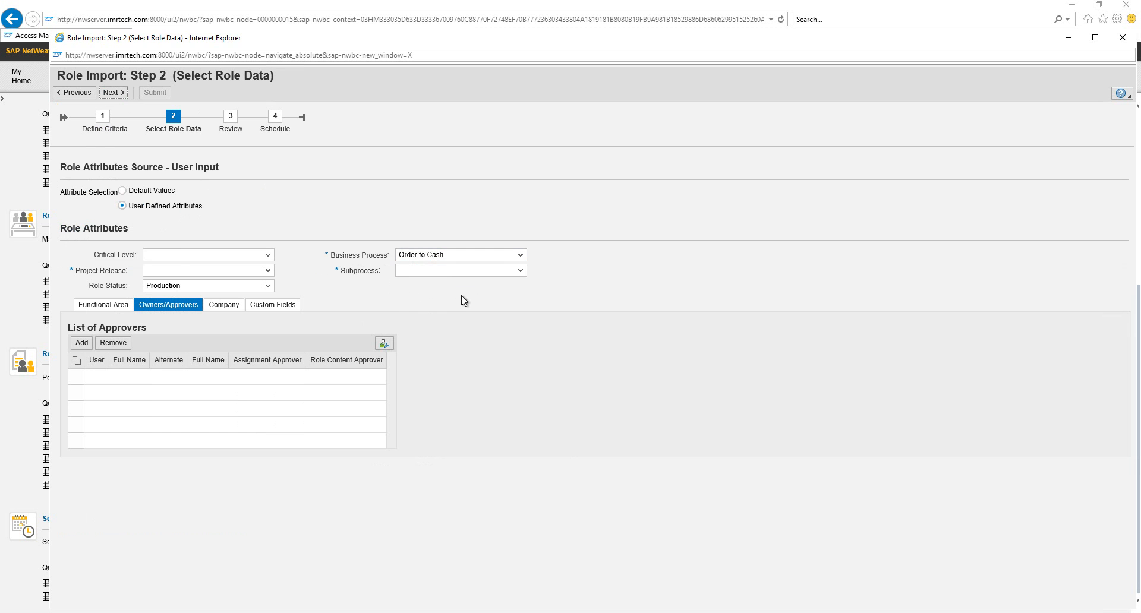
Switch to the AC Configuration settings in SAP GUI, change the value of parameter 3000 to MM00, and save the entry
key(alt+Tab)
key(alt+Tab)
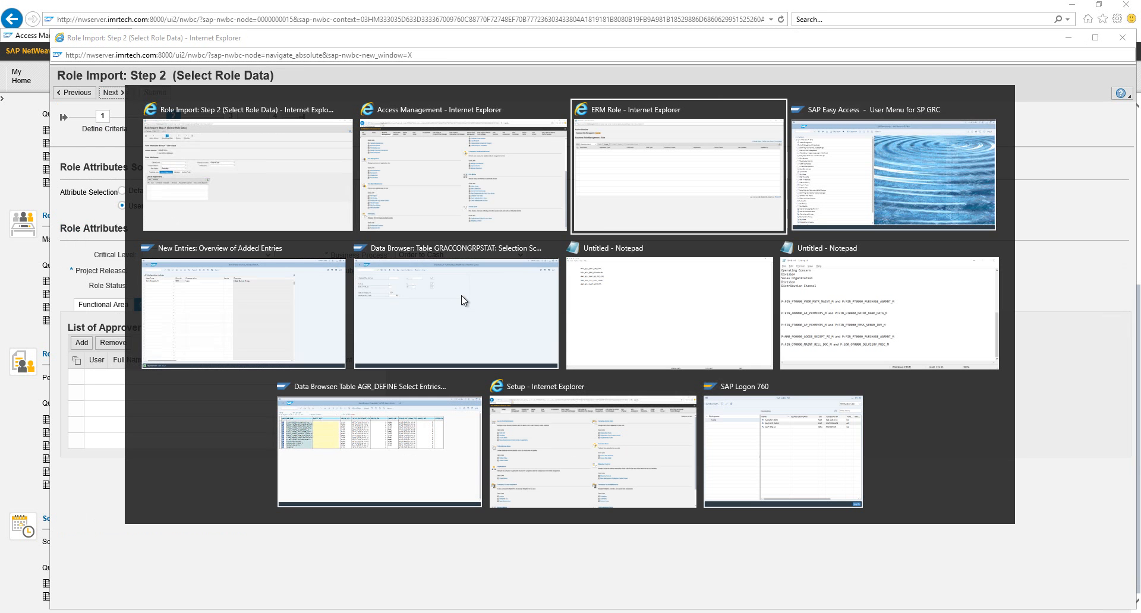
click(317, 333)
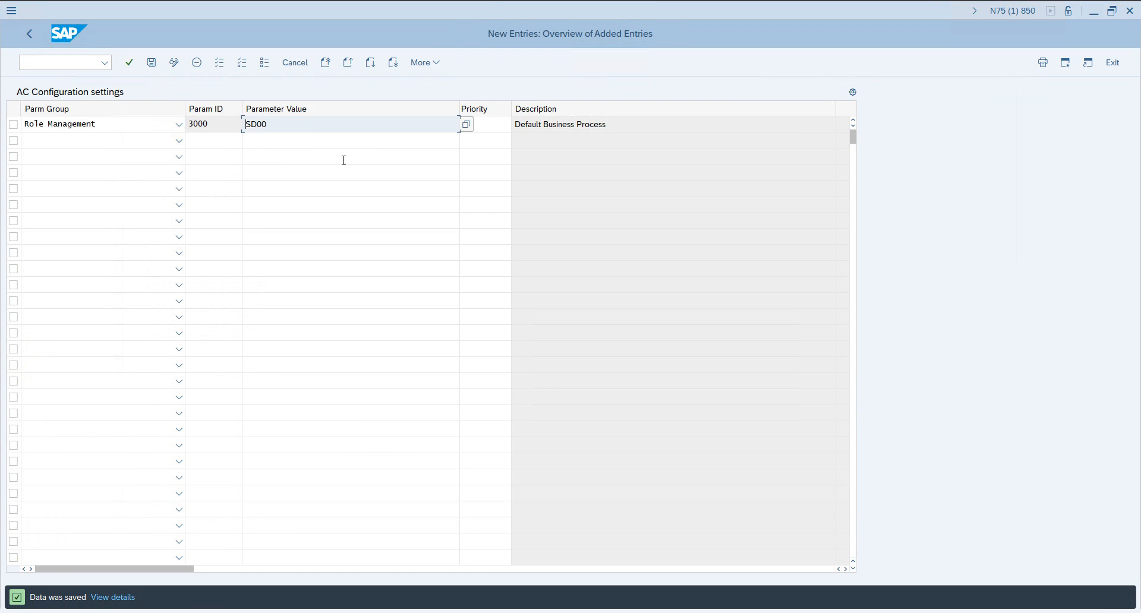
click(464, 126)
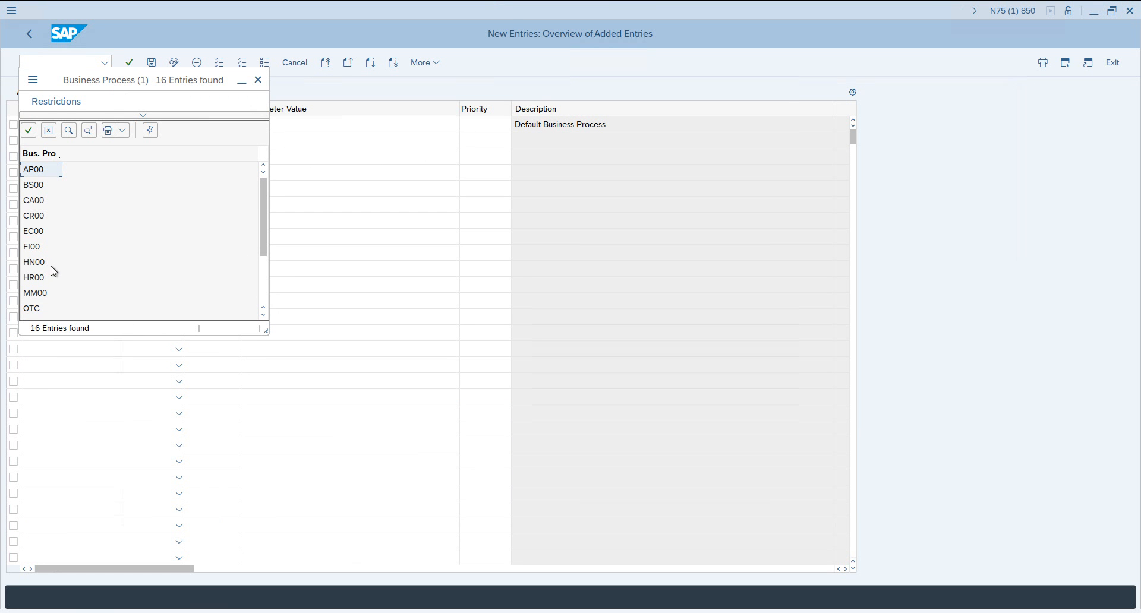
scroll(45, 293, down, 1)
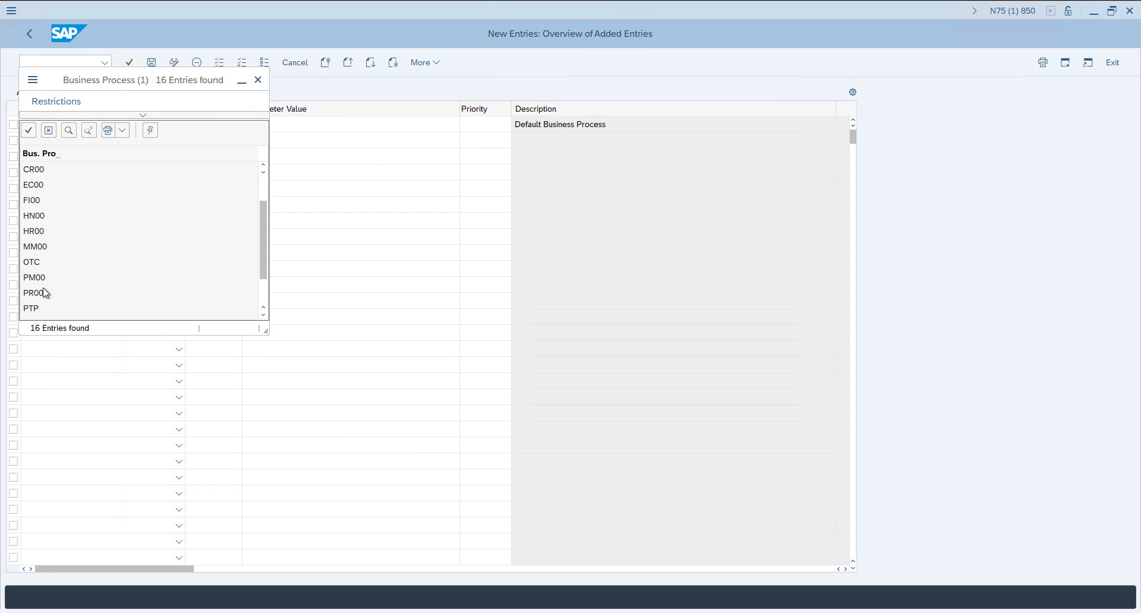
double_click(46, 248)
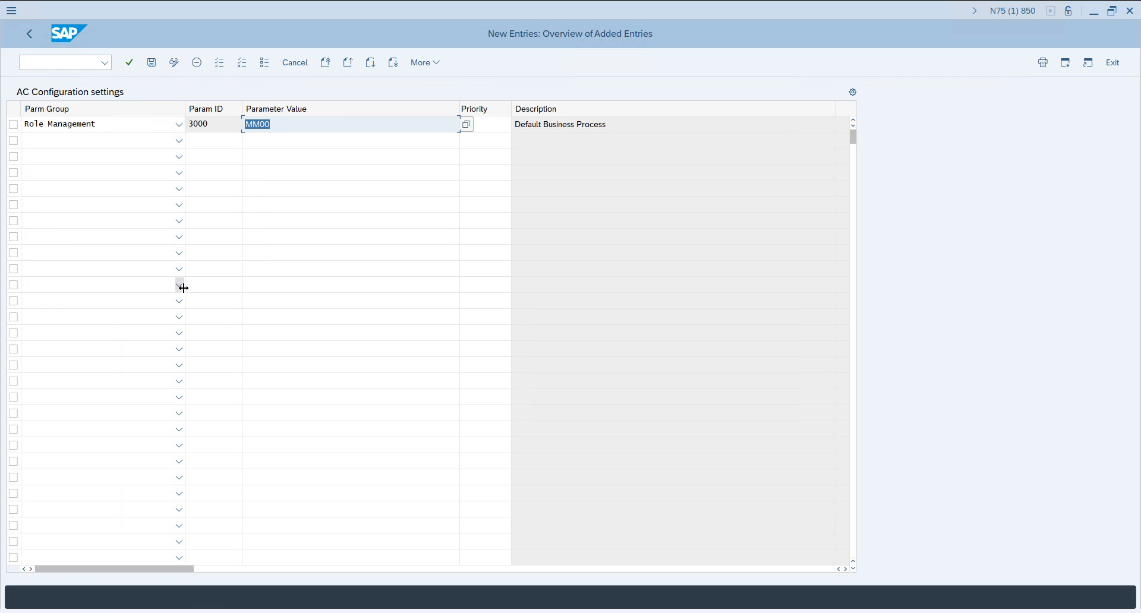
click(152, 64)
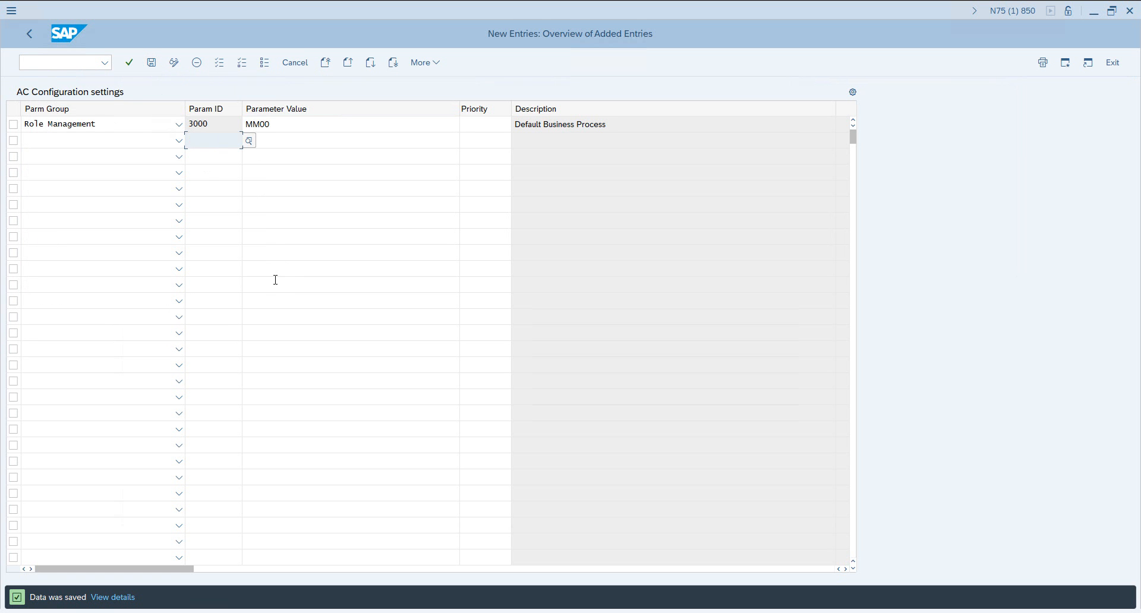
Return to the open Role Import, reload its Select Role Data page to check the default business process, and close the import window
key(alt+Tab)
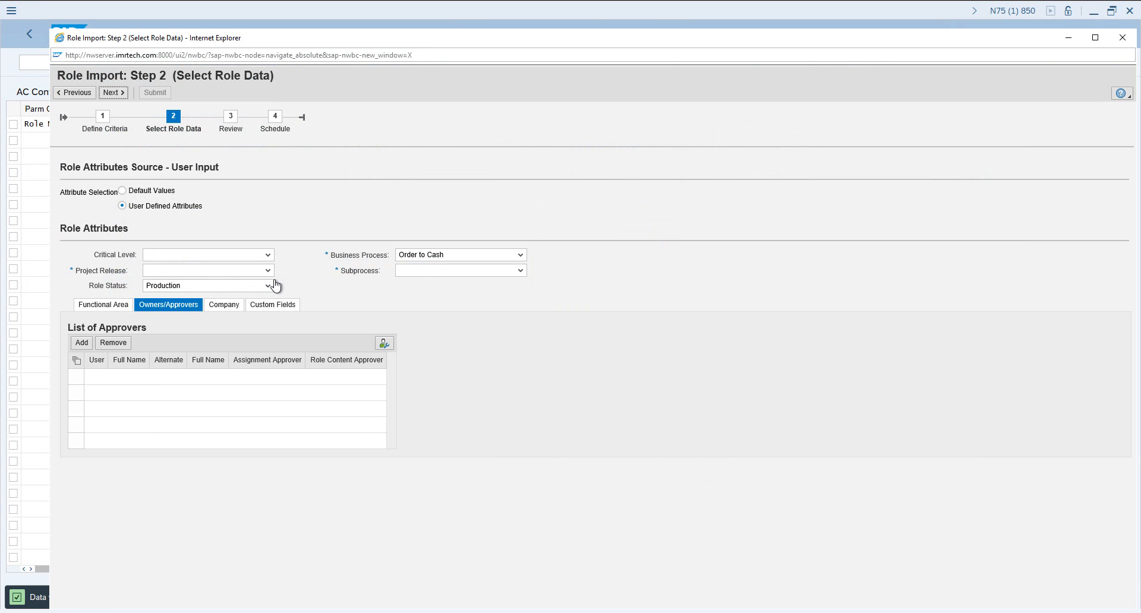
click(85, 97)
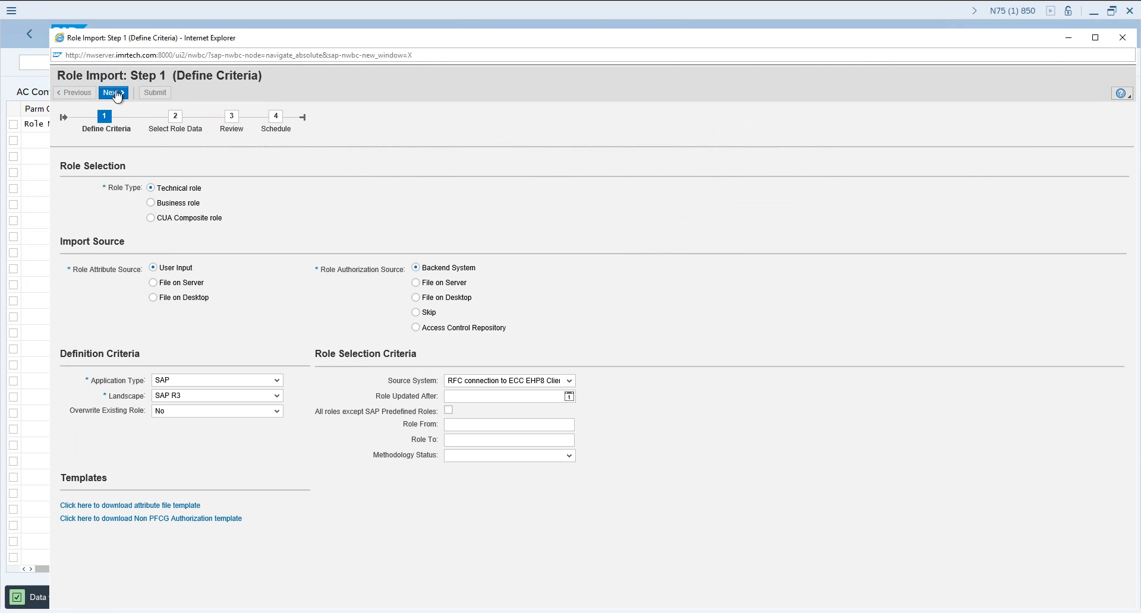
click(117, 95)
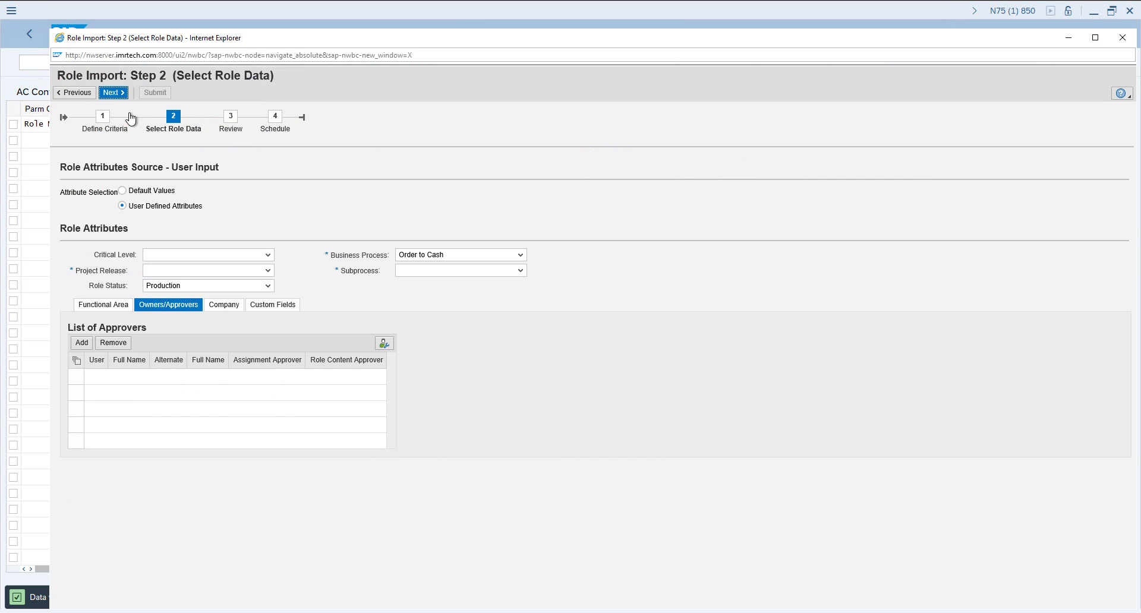
click(446, 259)
click(580, 248)
click(1122, 38)
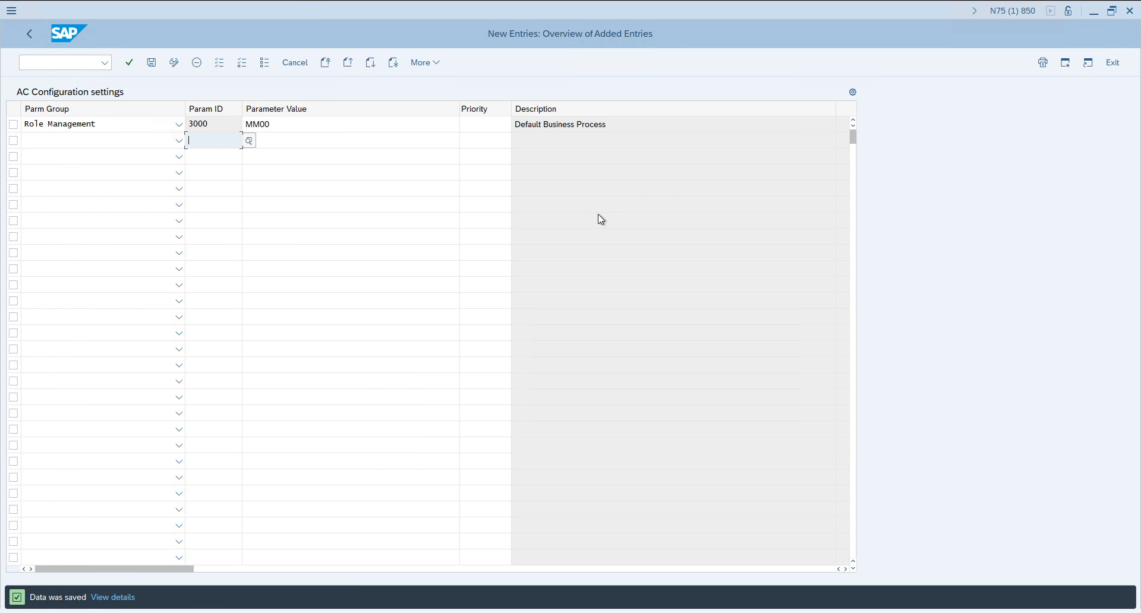
Start a fresh Role Import from Access Management with application type SAP and landscape SAP R3
key(alt+Tab)
click(70, 420)
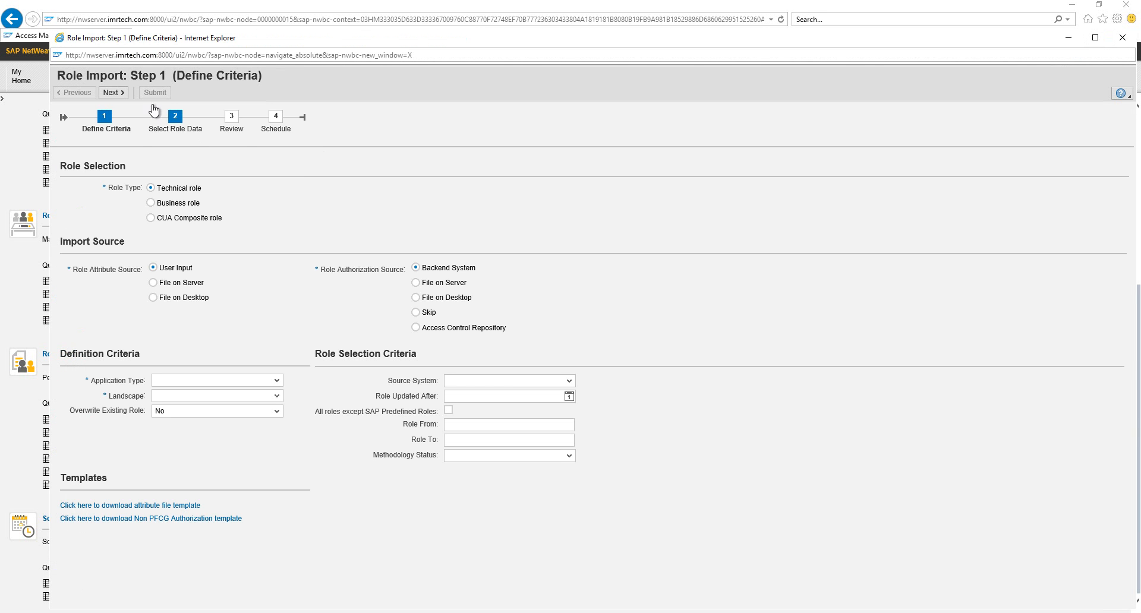
click(217, 380)
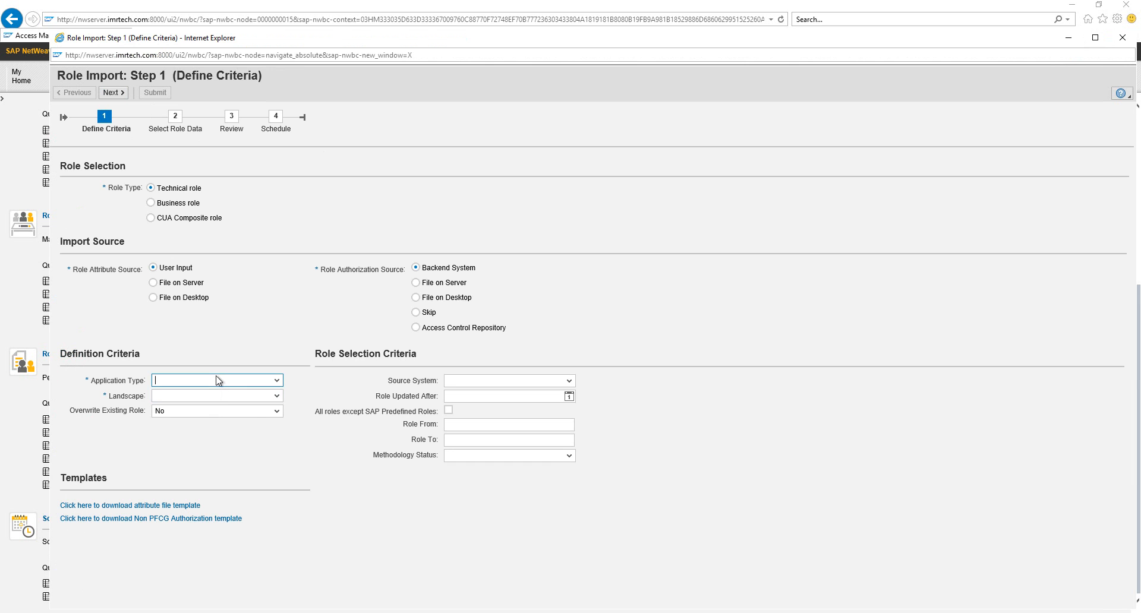
click(188, 433)
click(194, 397)
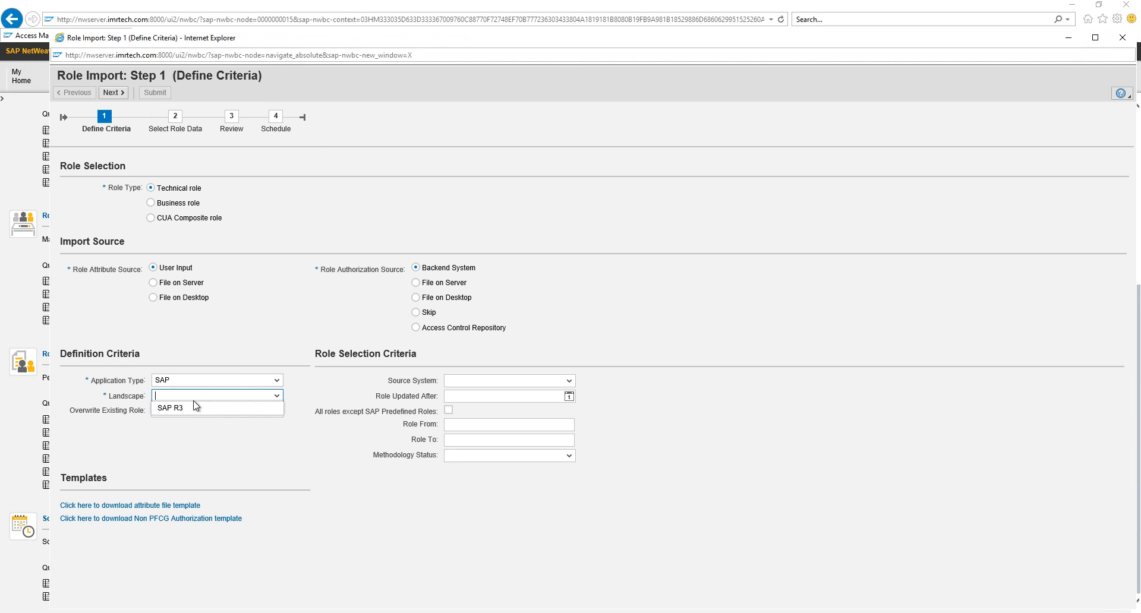
click(190, 396)
click(180, 410)
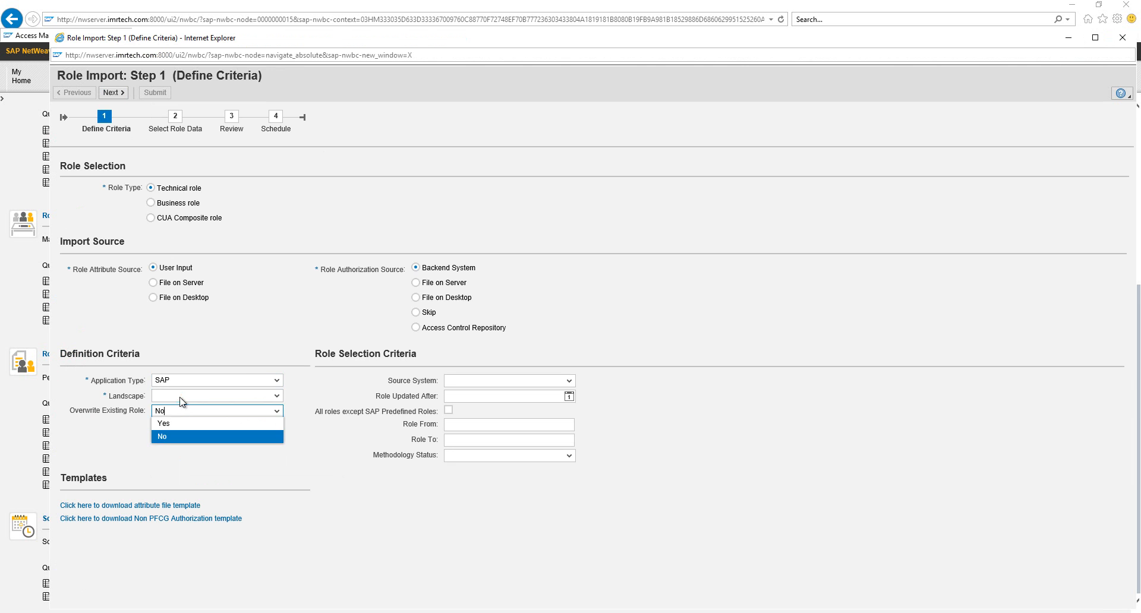
click(179, 397)
click(177, 400)
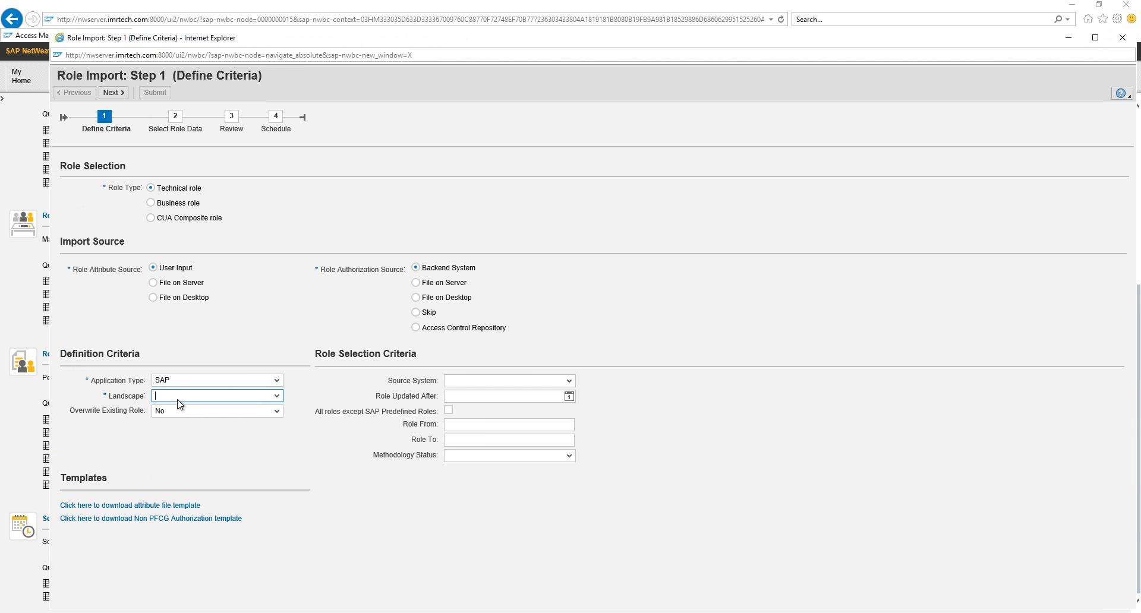
click(171, 399)
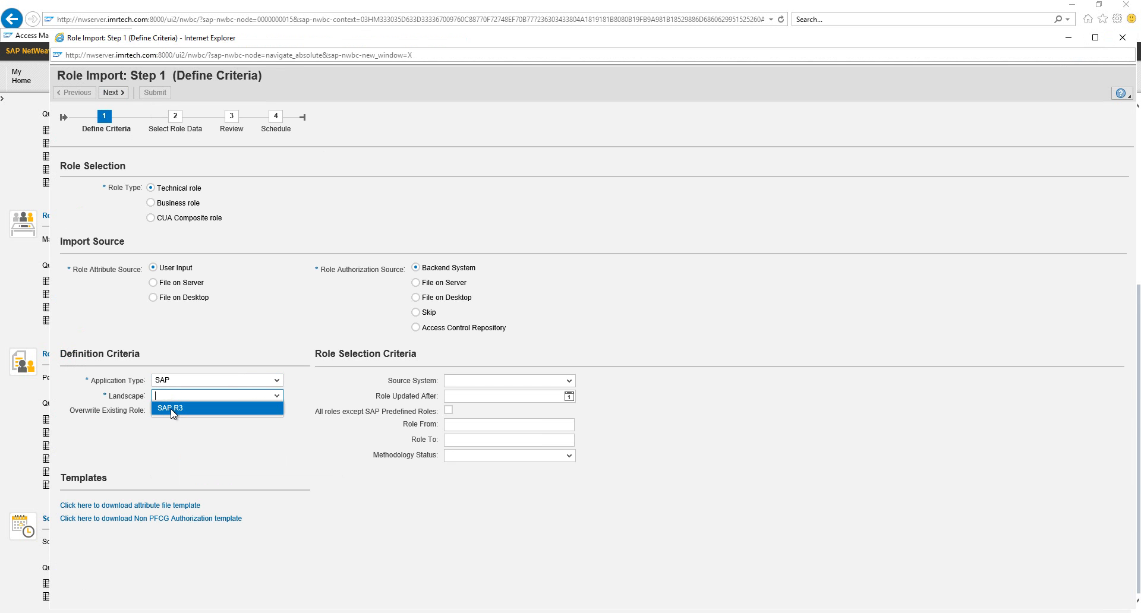
click(173, 410)
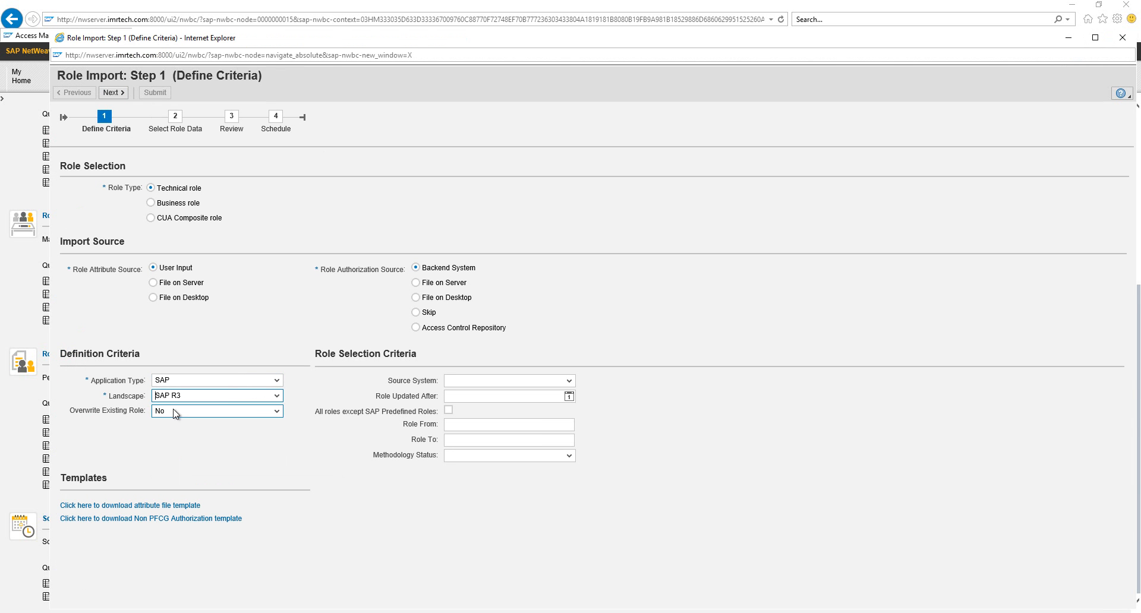
Choose RFC connection to ECC EHP8 Client 100 as source system, check the business process in Select Role Data, and close the import
click(553, 381)
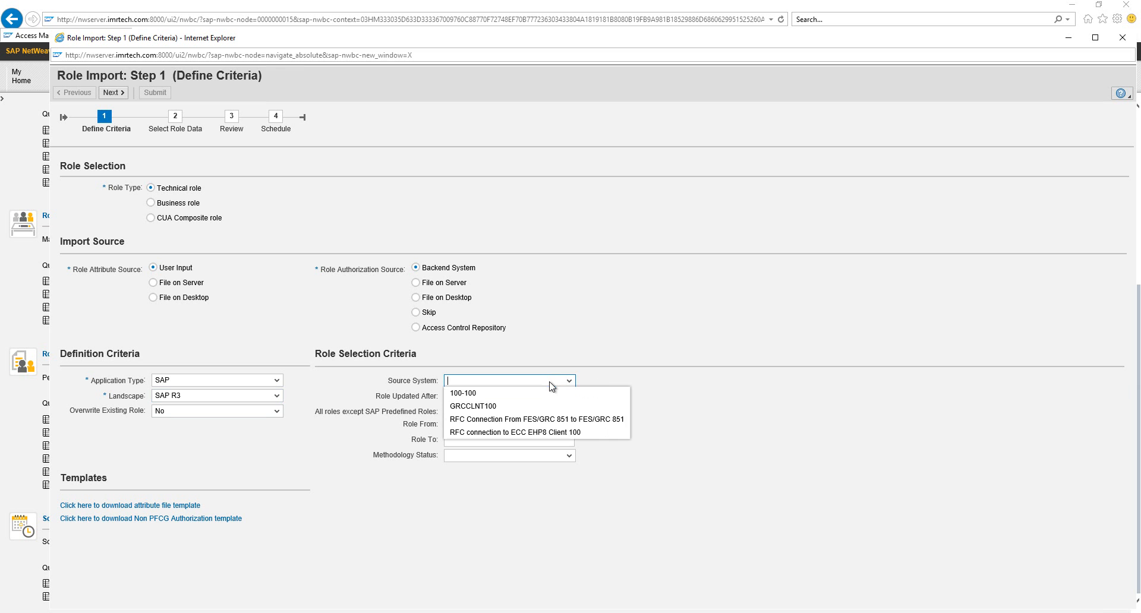
click(511, 433)
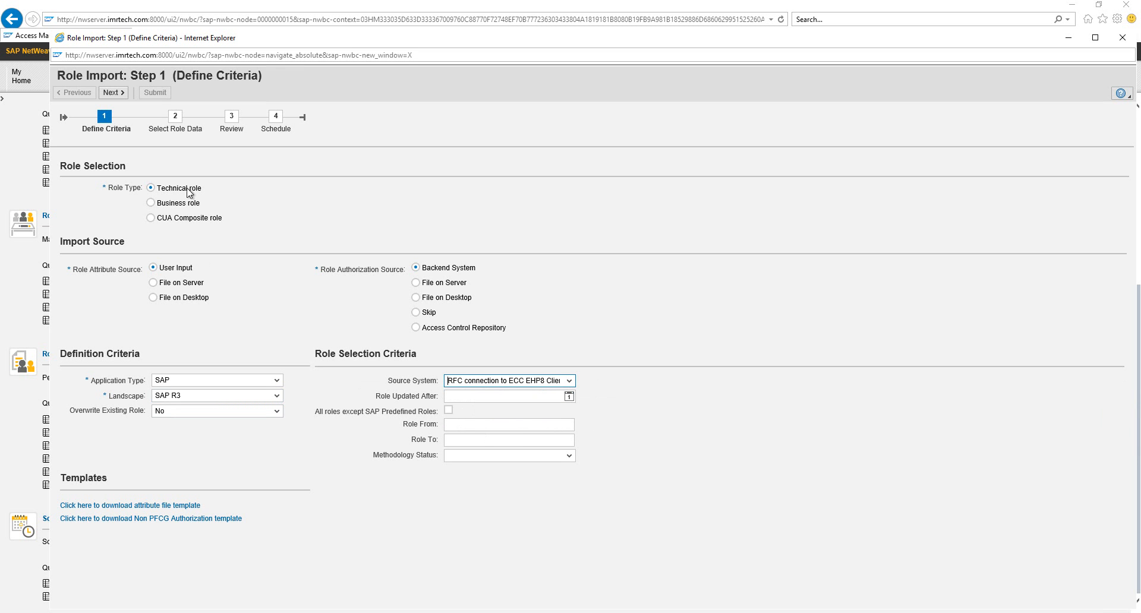
click(113, 92)
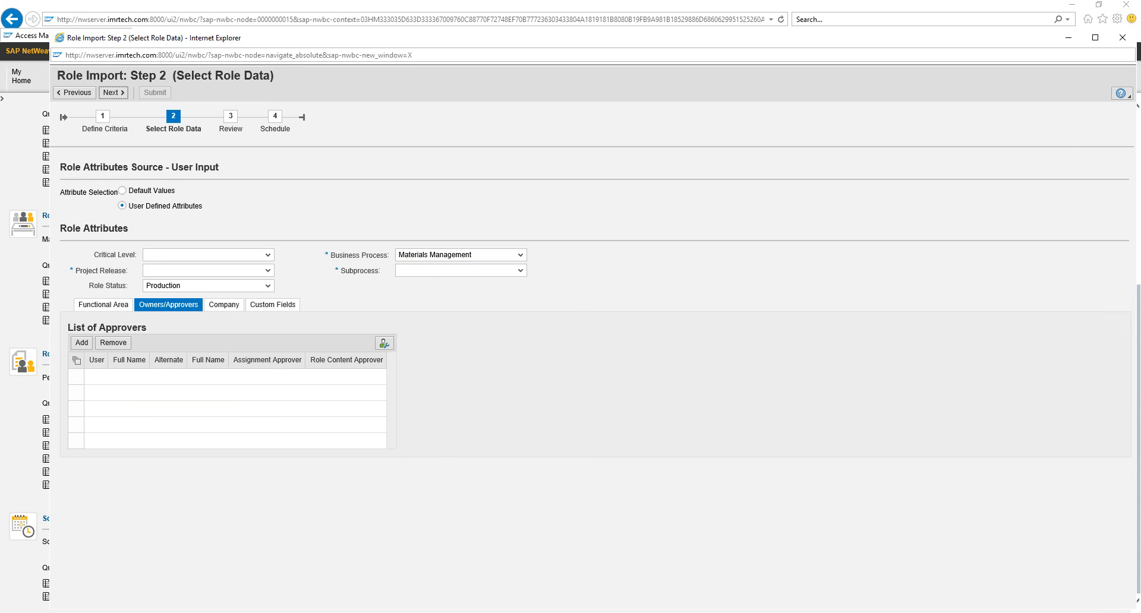
click(1120, 39)
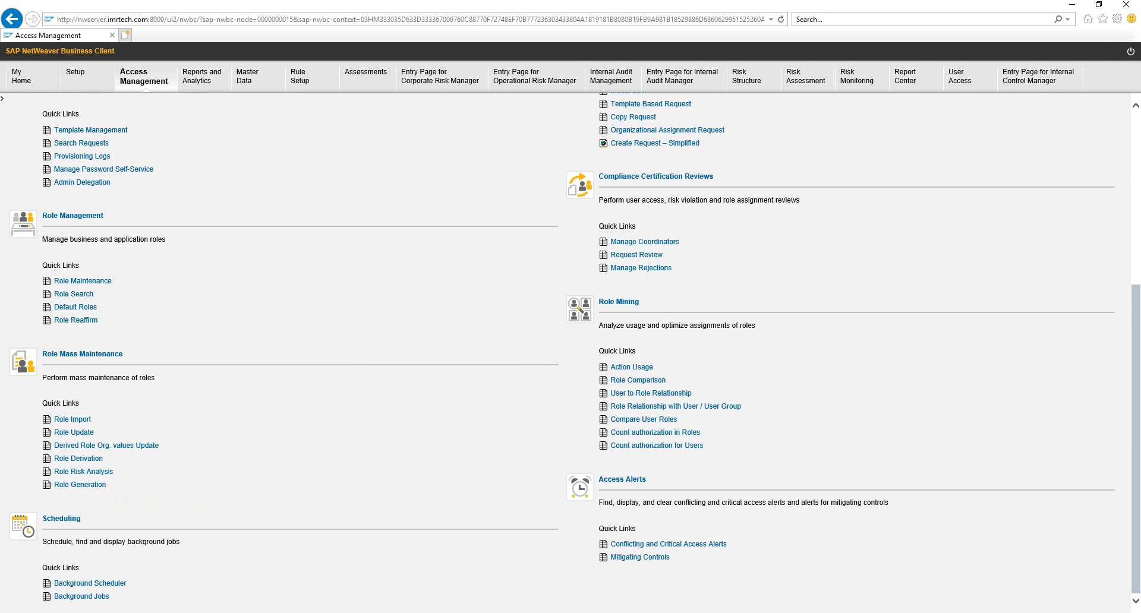
Switch back to the AC Configuration settings and review the description and value of parameter 3000
click(208, 577)
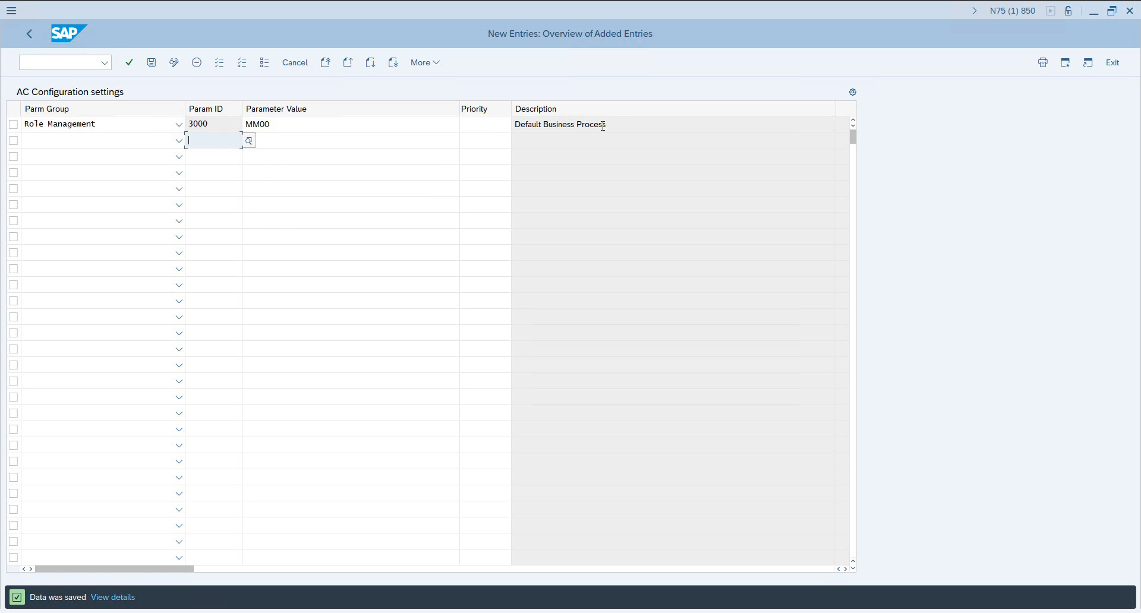
drag(604, 125, 458, 123)
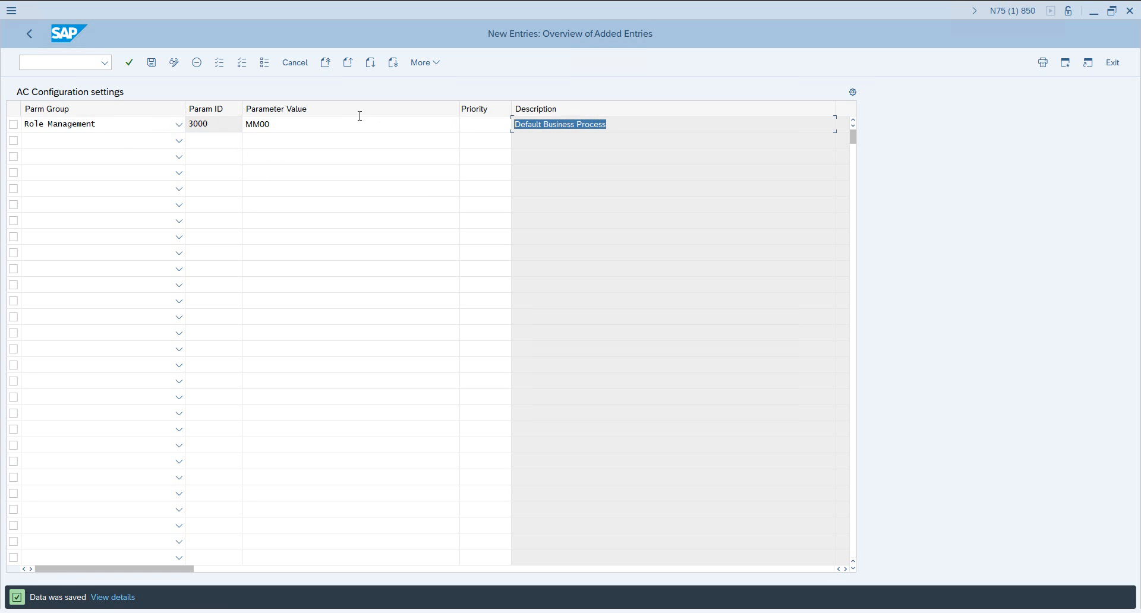
drag(307, 126, 206, 132)
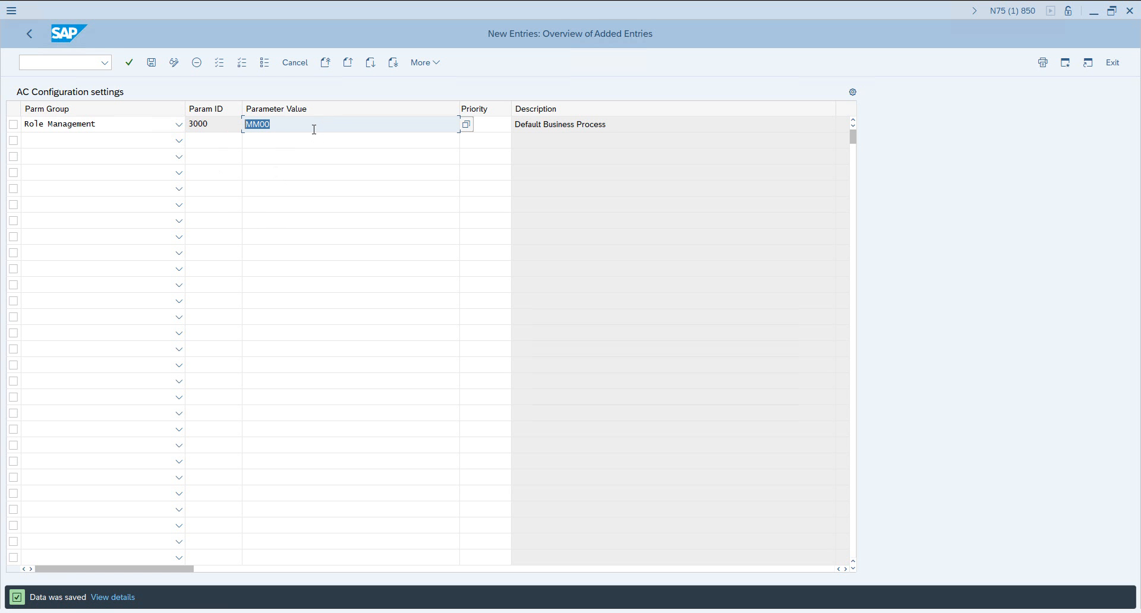
Start a second entry with parameter group Role Management and open the list of available parameter IDs for it
click(220, 139)
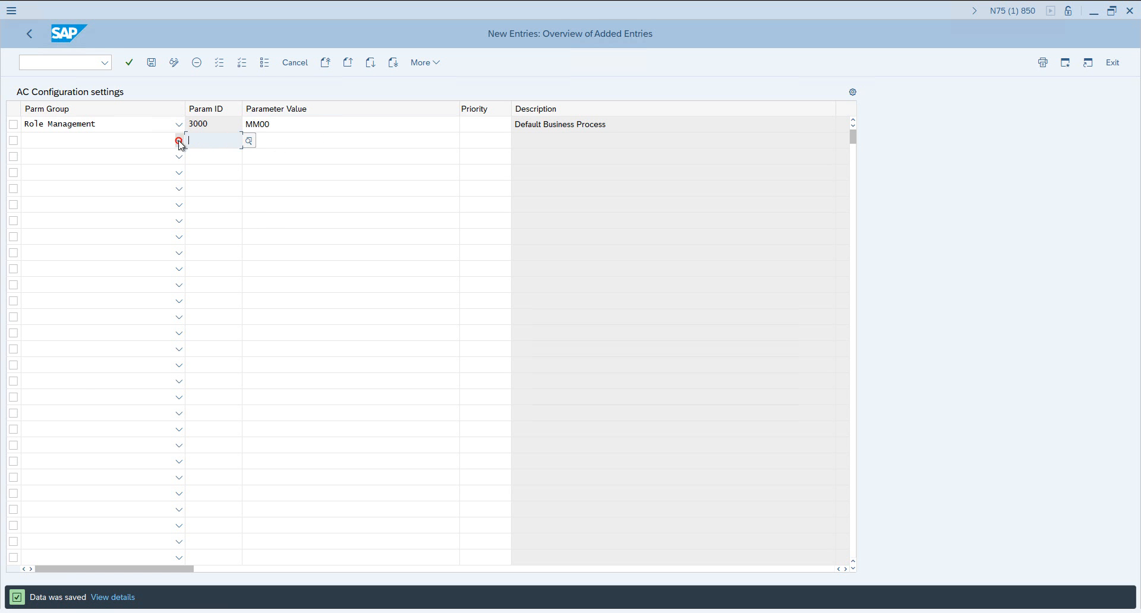
click(179, 140)
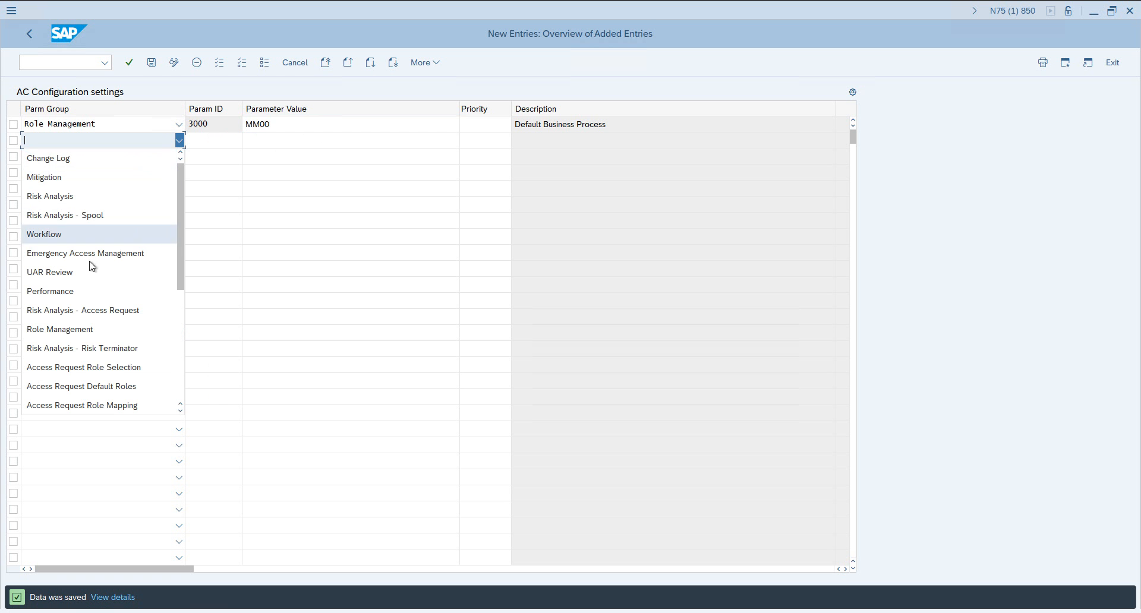
click(76, 330)
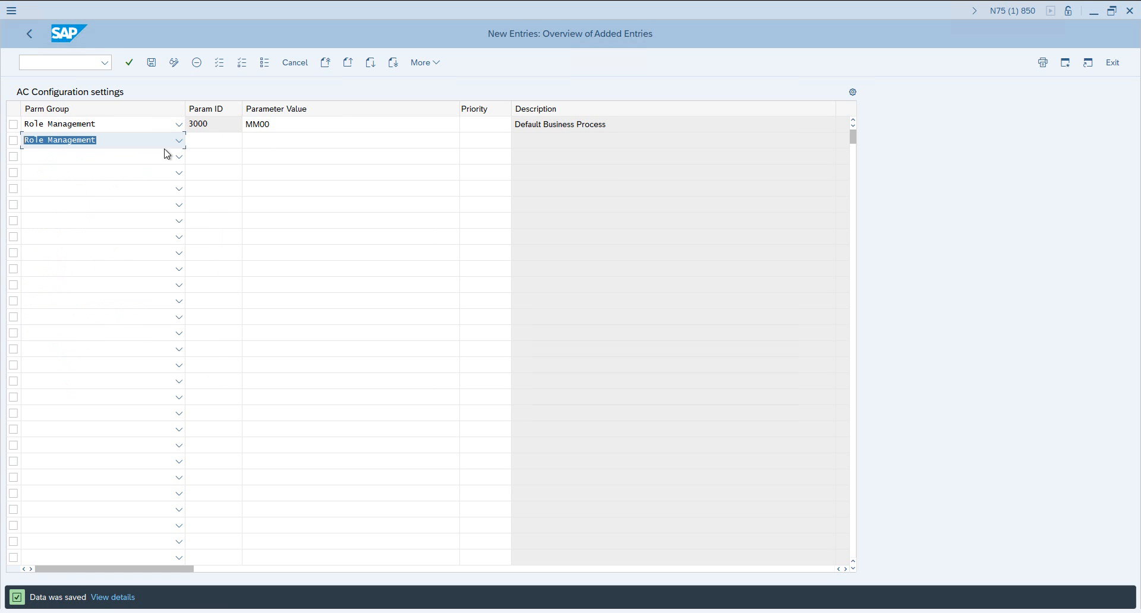
click(230, 141)
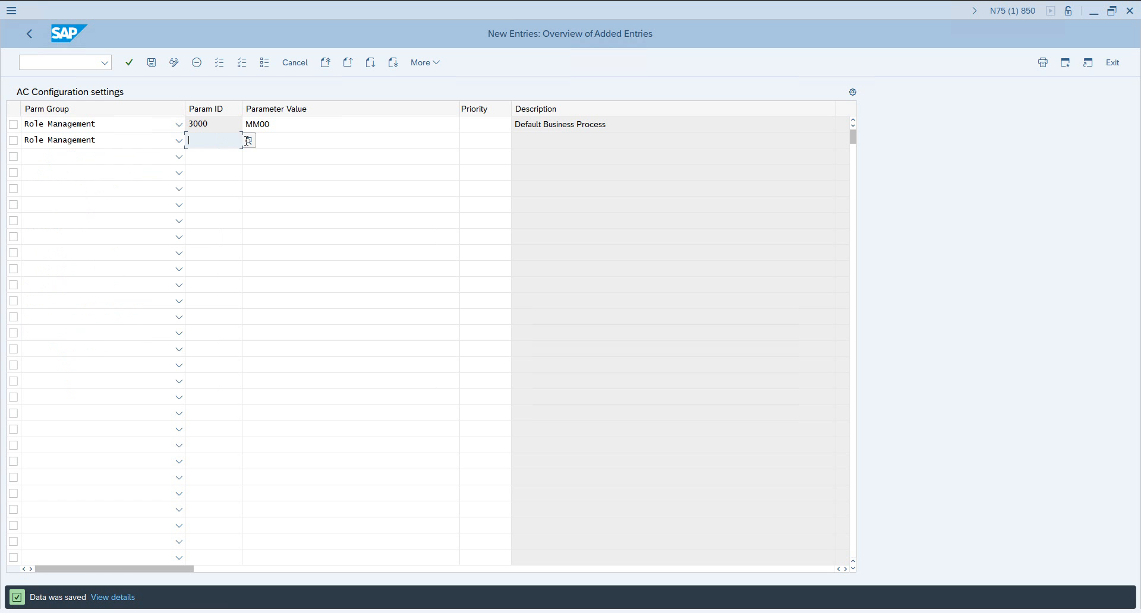
click(247, 140)
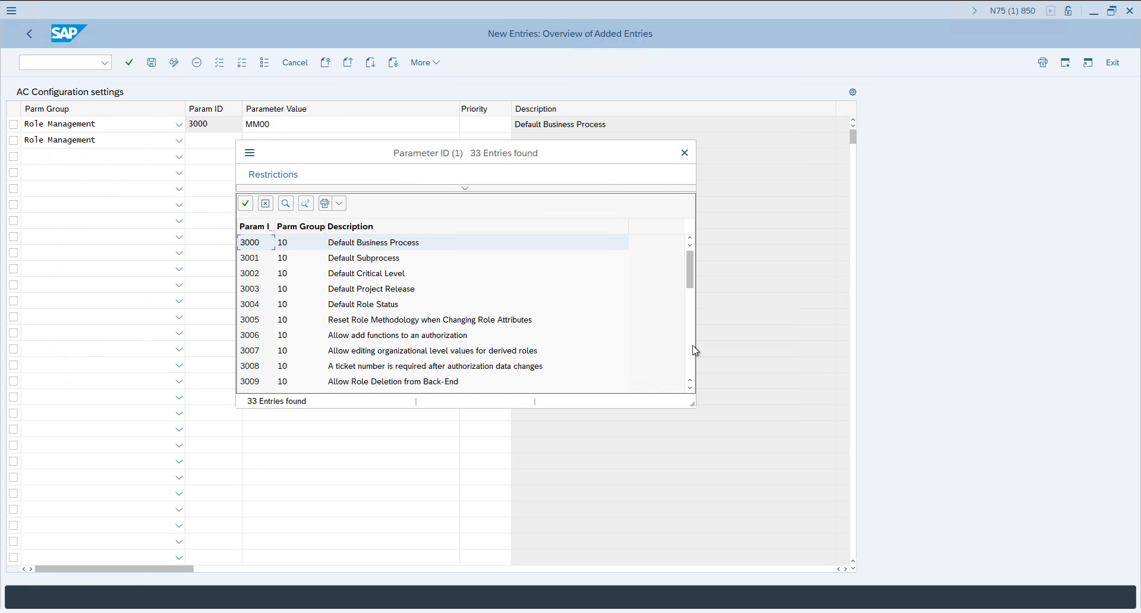
Enlarge and reposition the parameter ID list to read its entries, and highlight parameter 3001 Default Subprocess
drag(692, 402, 1005, 559)
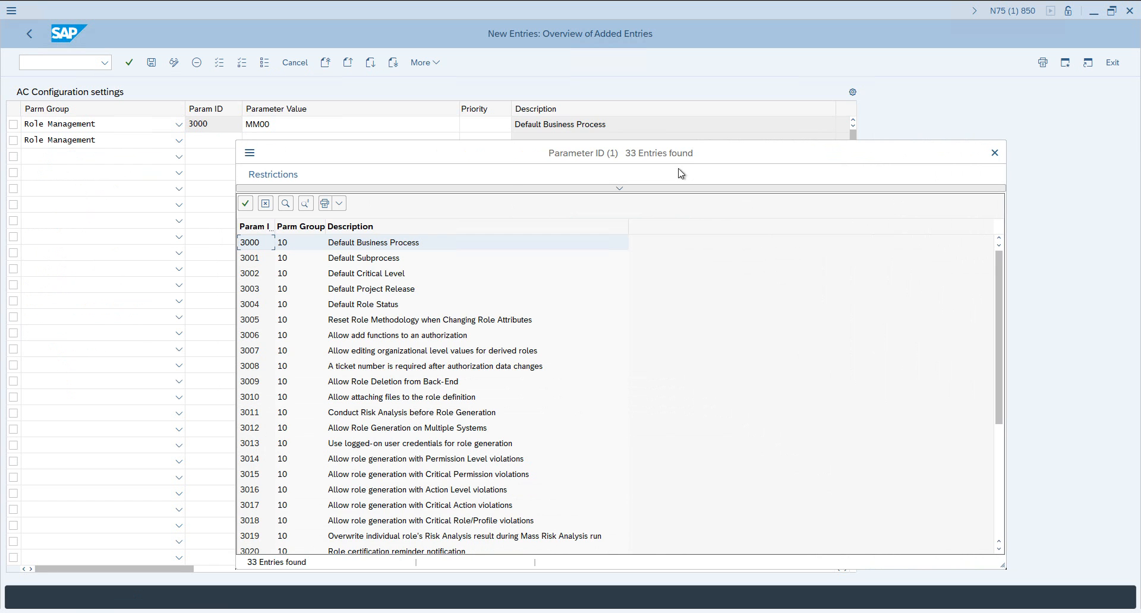
drag(669, 154, 644, 12)
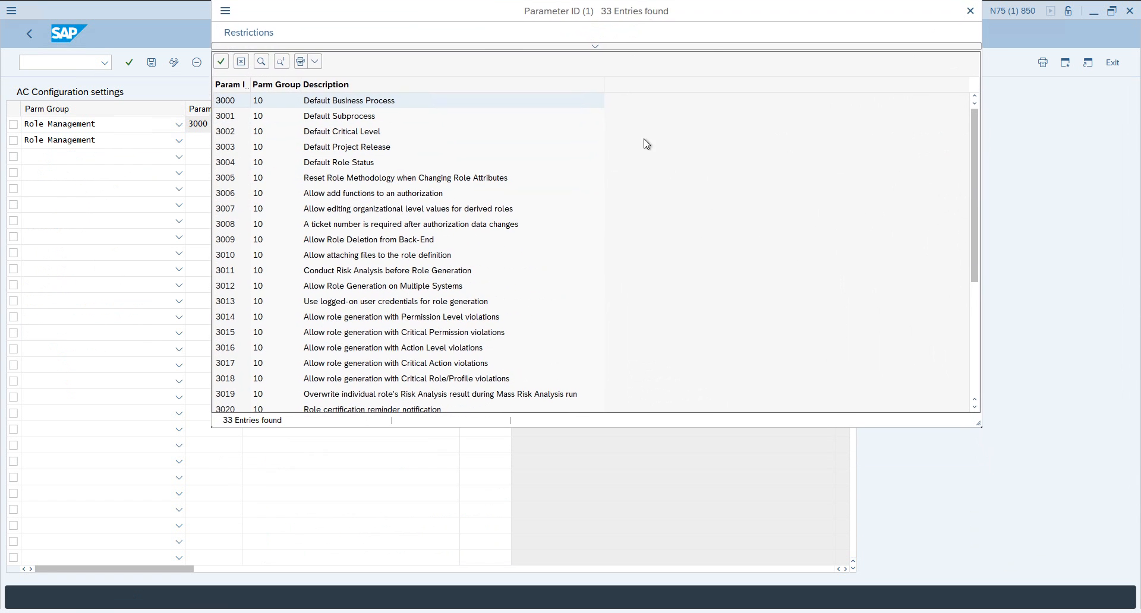
drag(978, 424, 1140, 612)
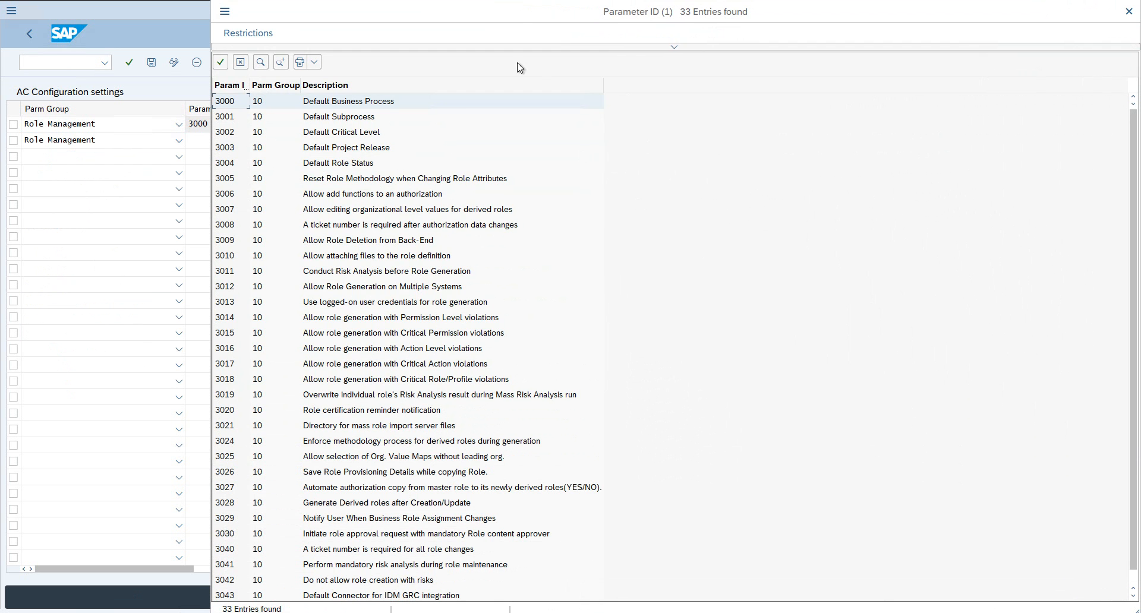
drag(611, 13, 612, 12)
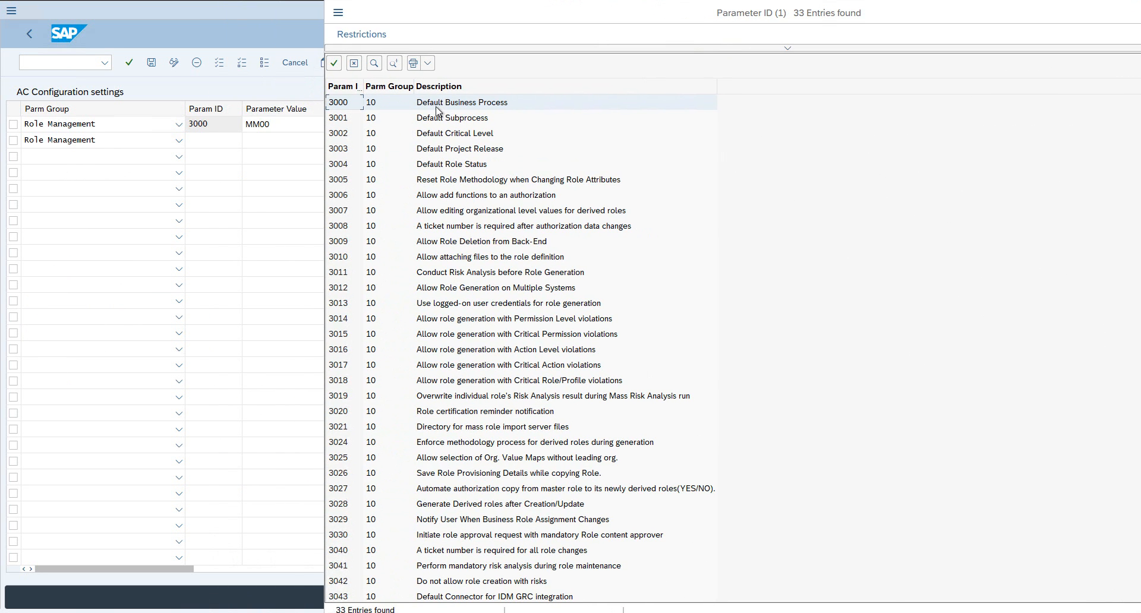
click(340, 132)
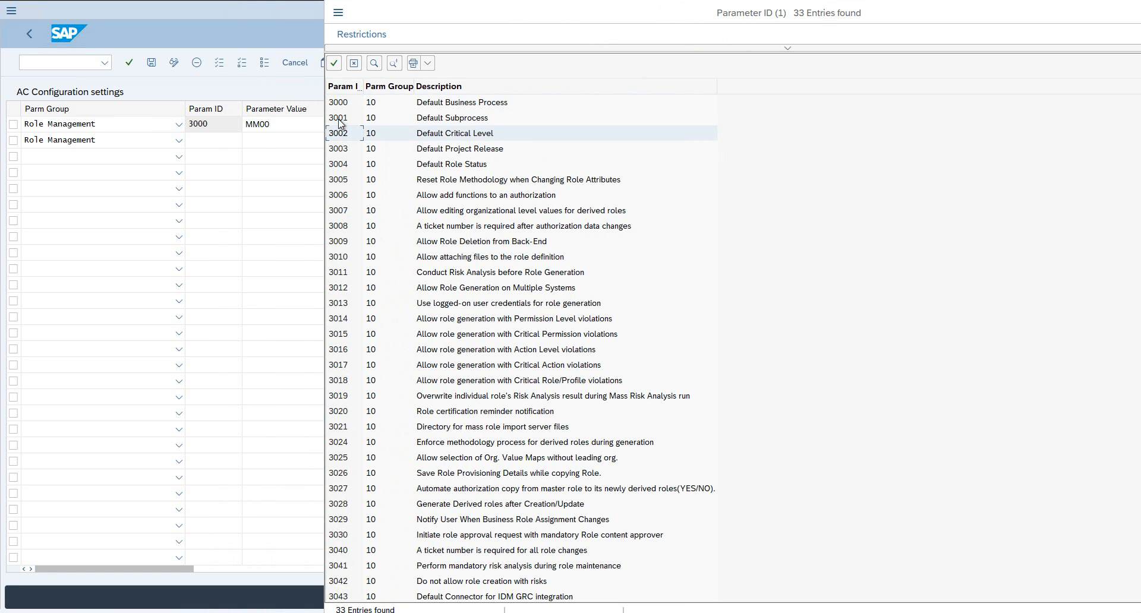
click(340, 119)
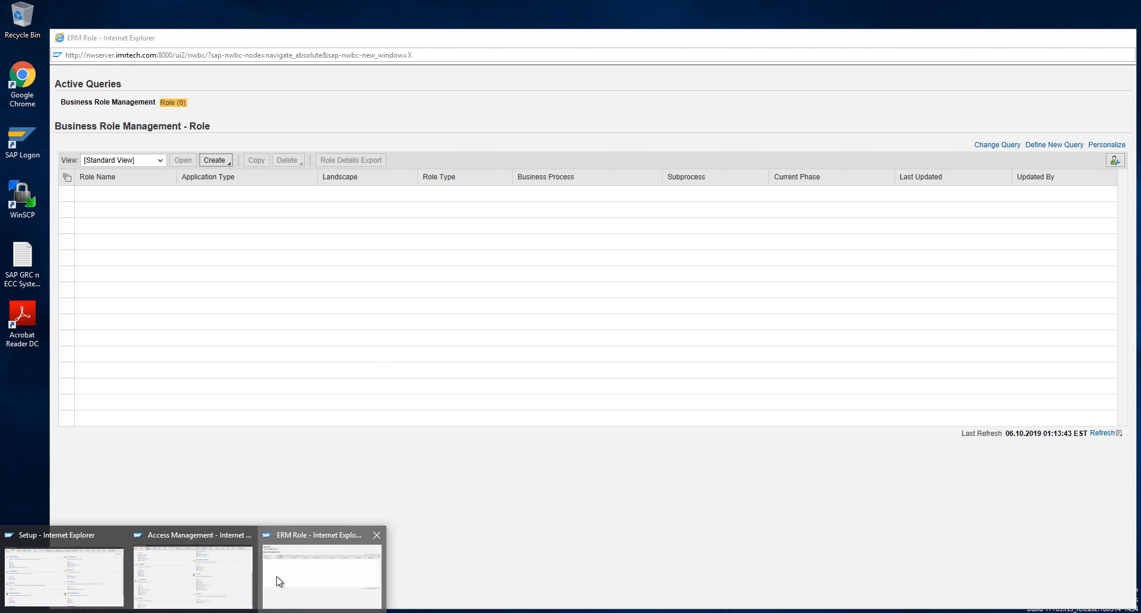
Switch to the ERM Role browser window, close it, and return to the SAP parameter ID list
click(278, 582)
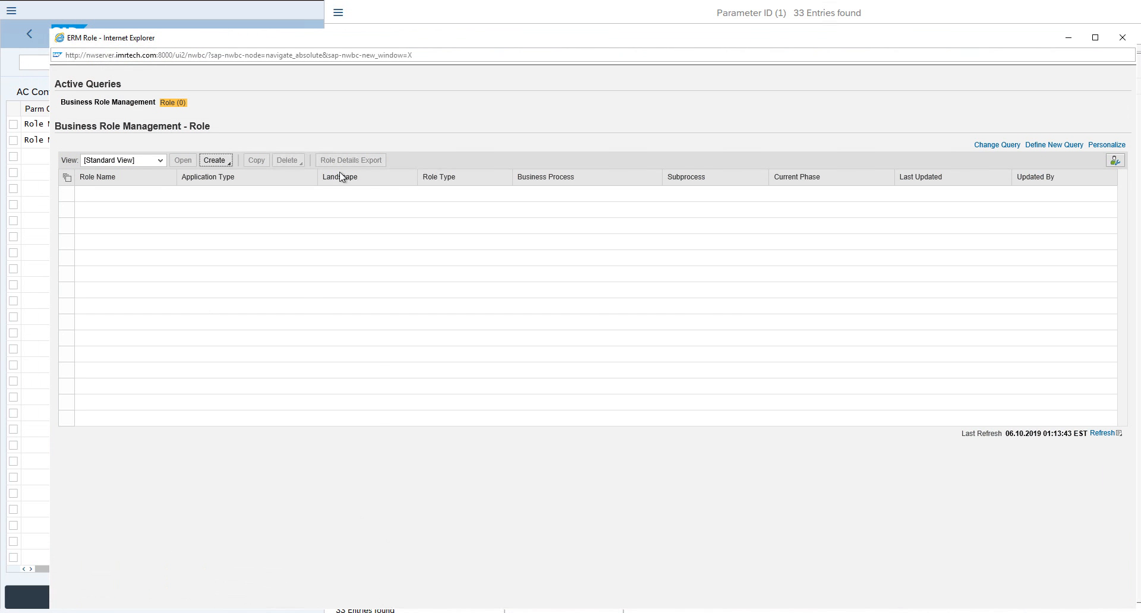
click(1122, 38)
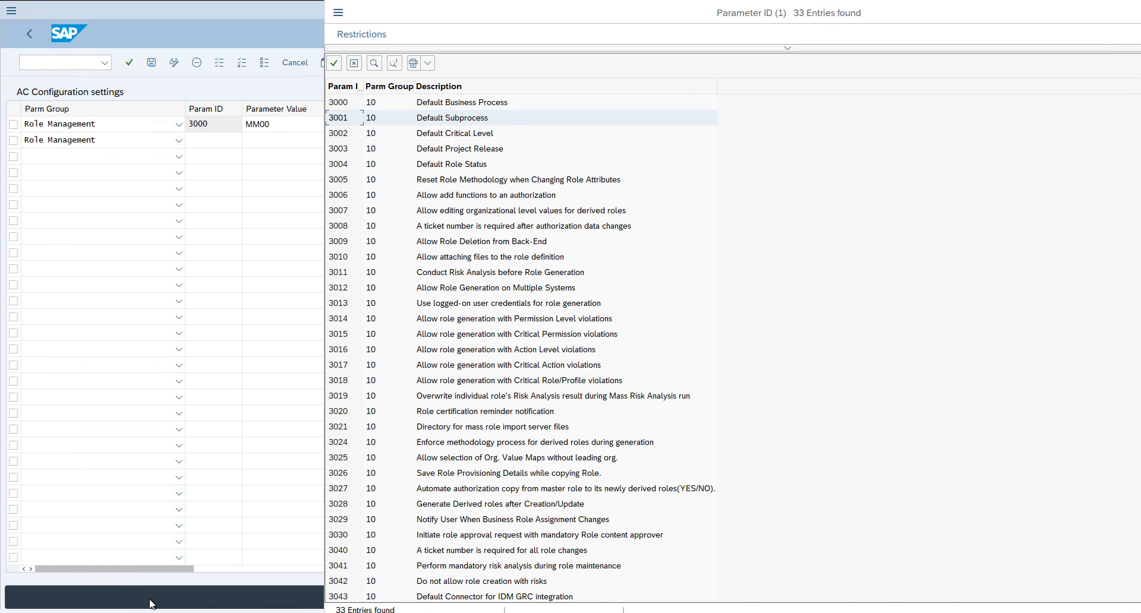
mouse_move(149, 603)
click(177, 582)
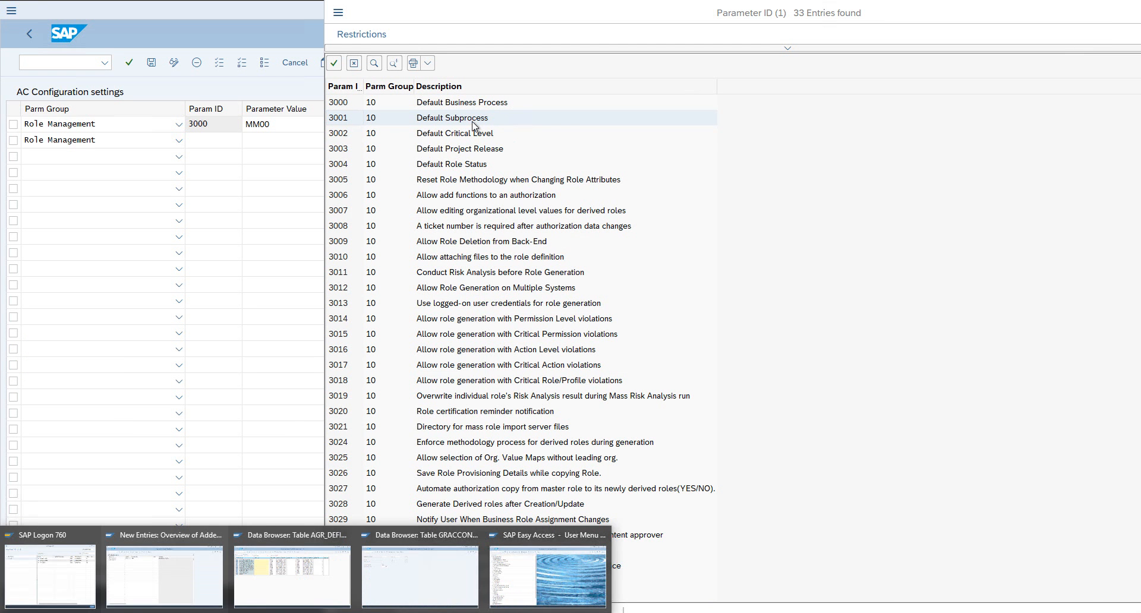
Review the Default Subprocess, Default Critical Level, Default Project Release and Default Role Status parameters in the list
click(473, 125)
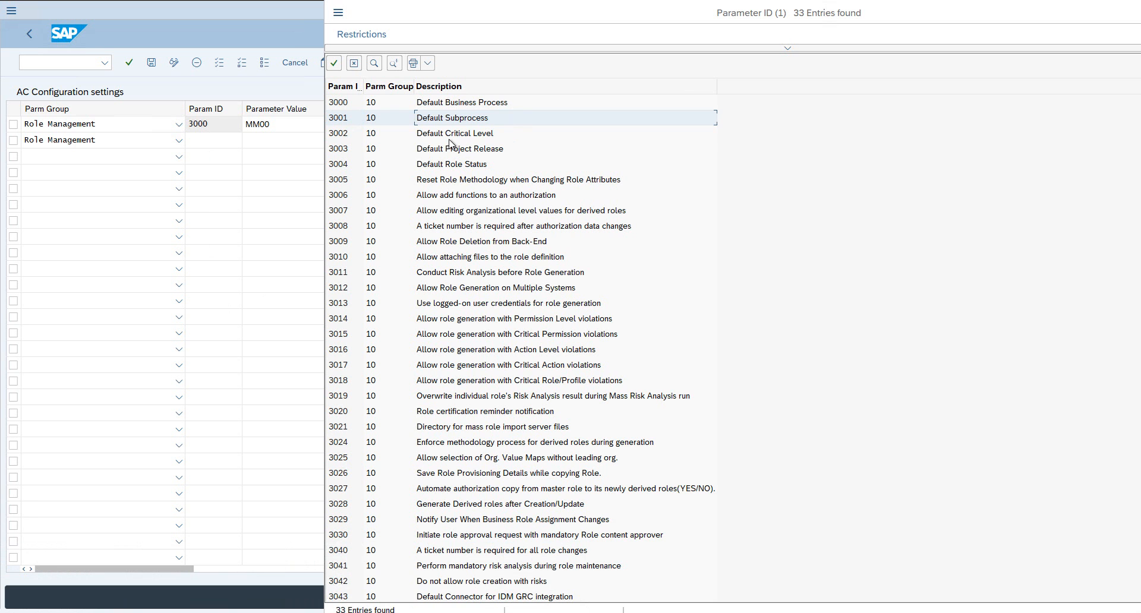
click(351, 137)
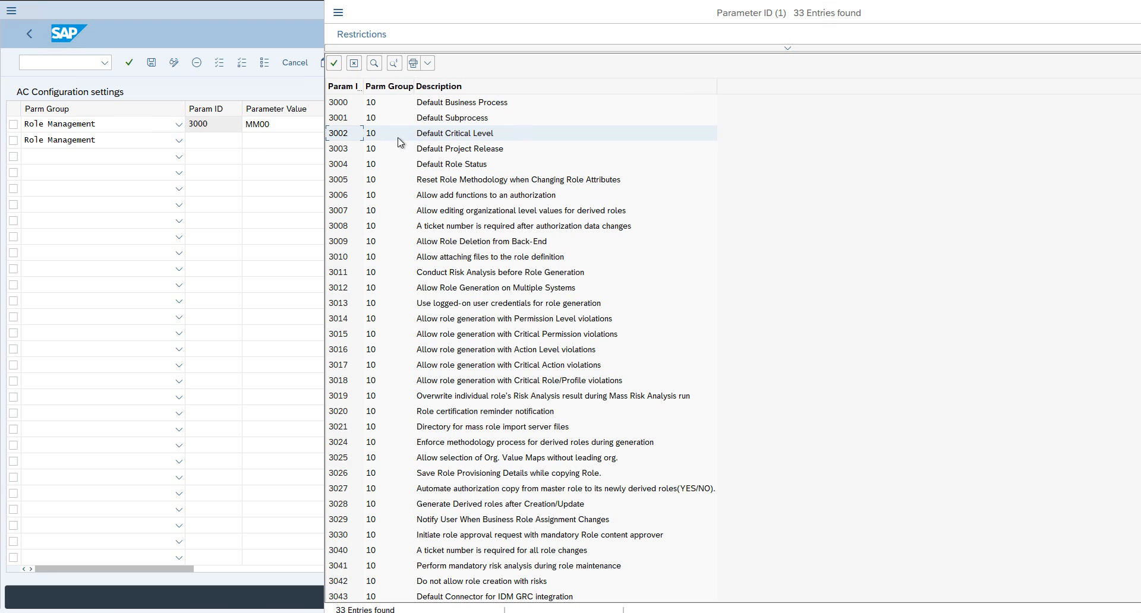
click(353, 154)
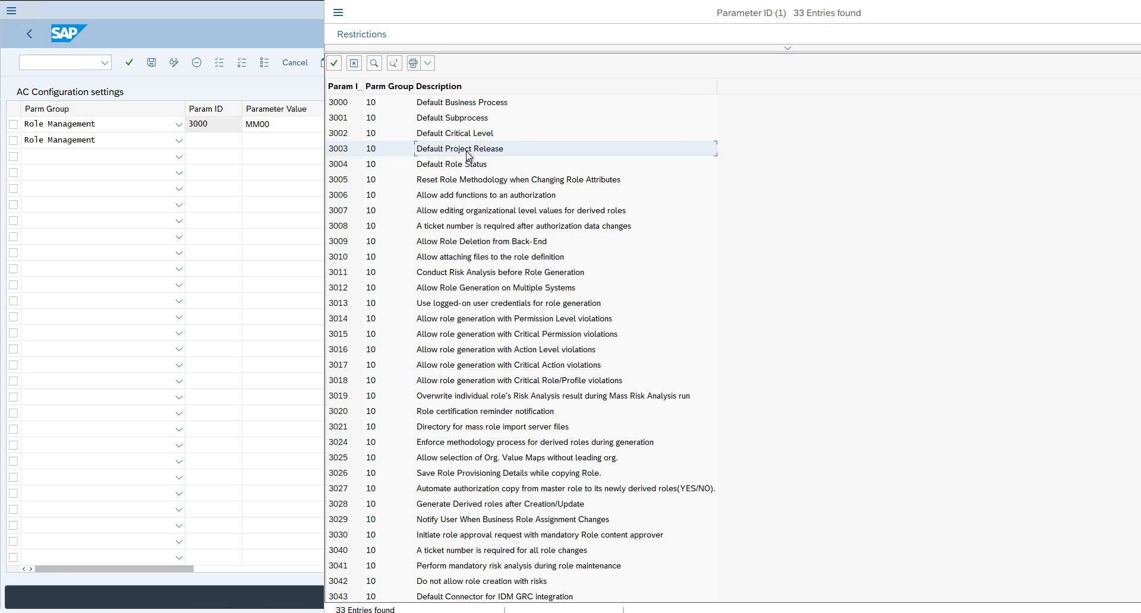
click(450, 166)
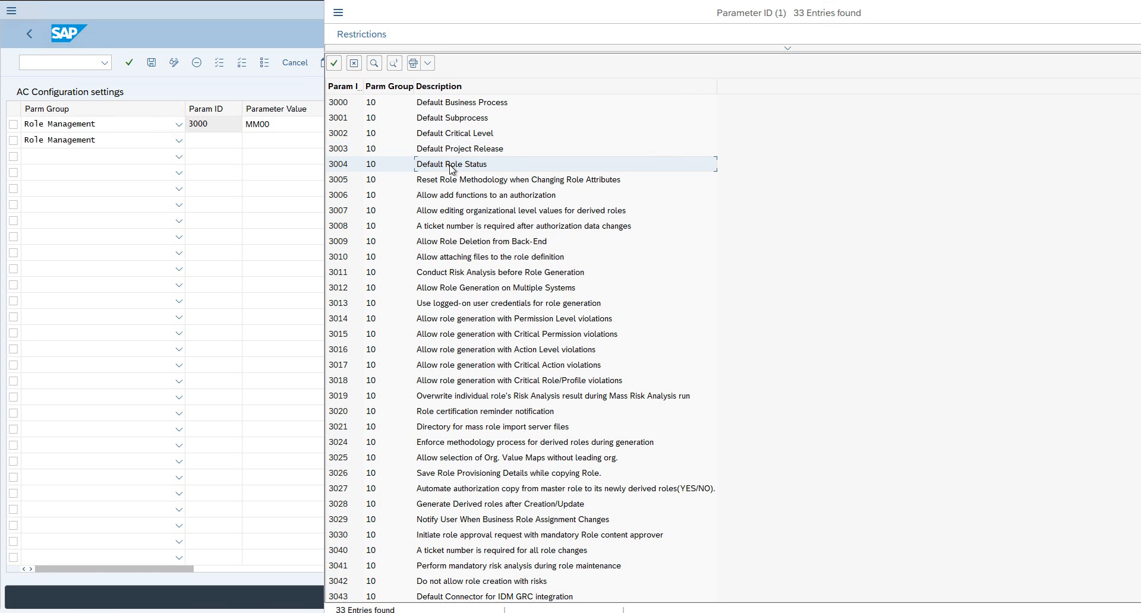
Try to add parameter 3004 Default Role Status with value PRD, and cancel the maintenance to discard the entry
double_click(449, 166)
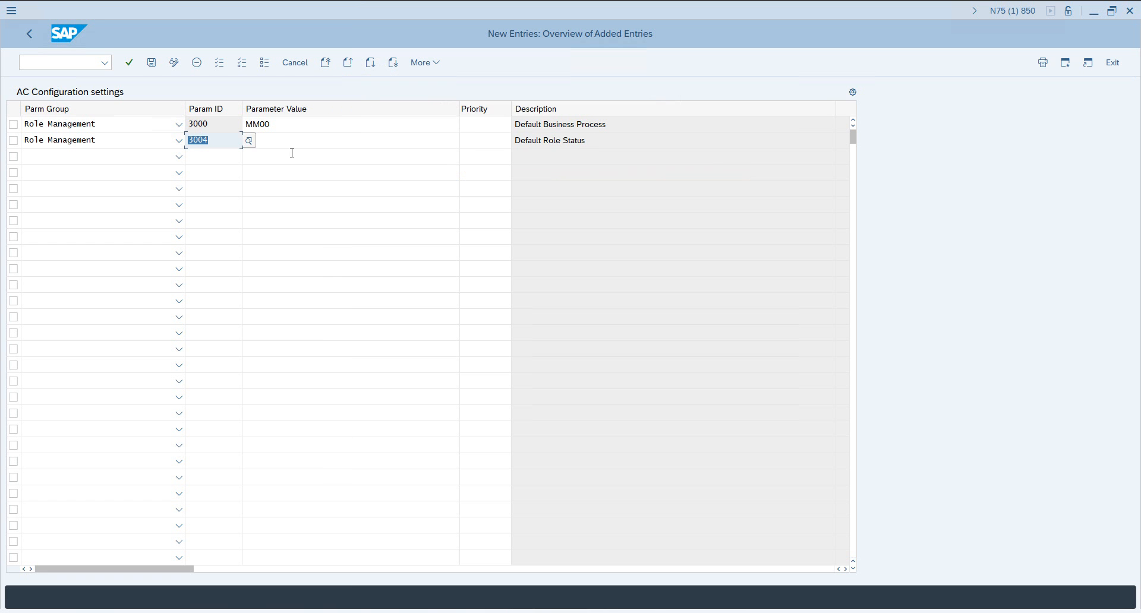
click(363, 143)
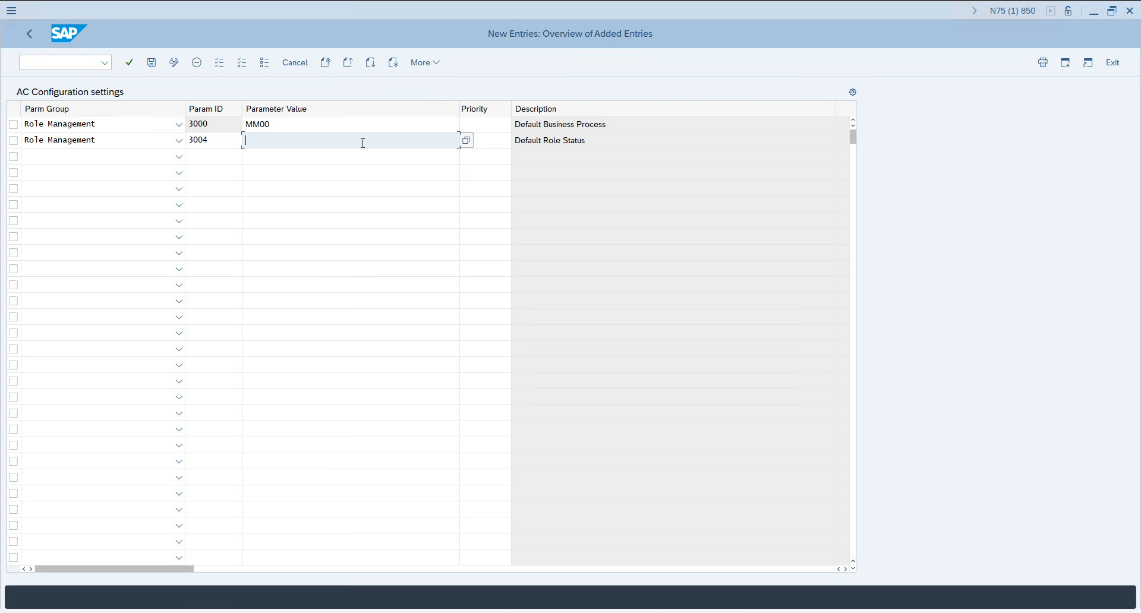
click(466, 141)
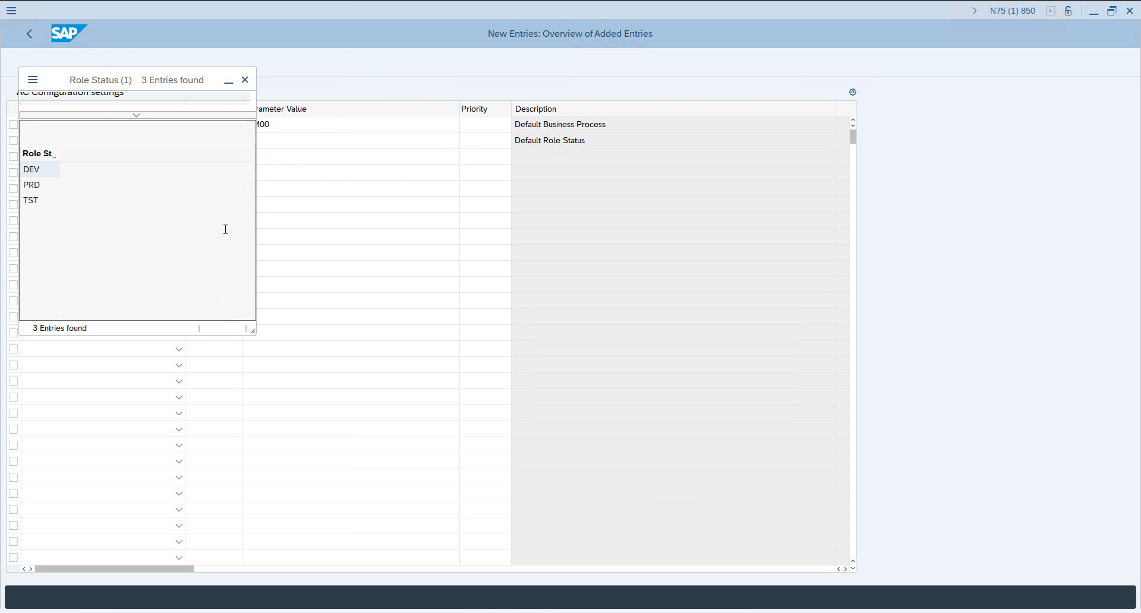
double_click(38, 186)
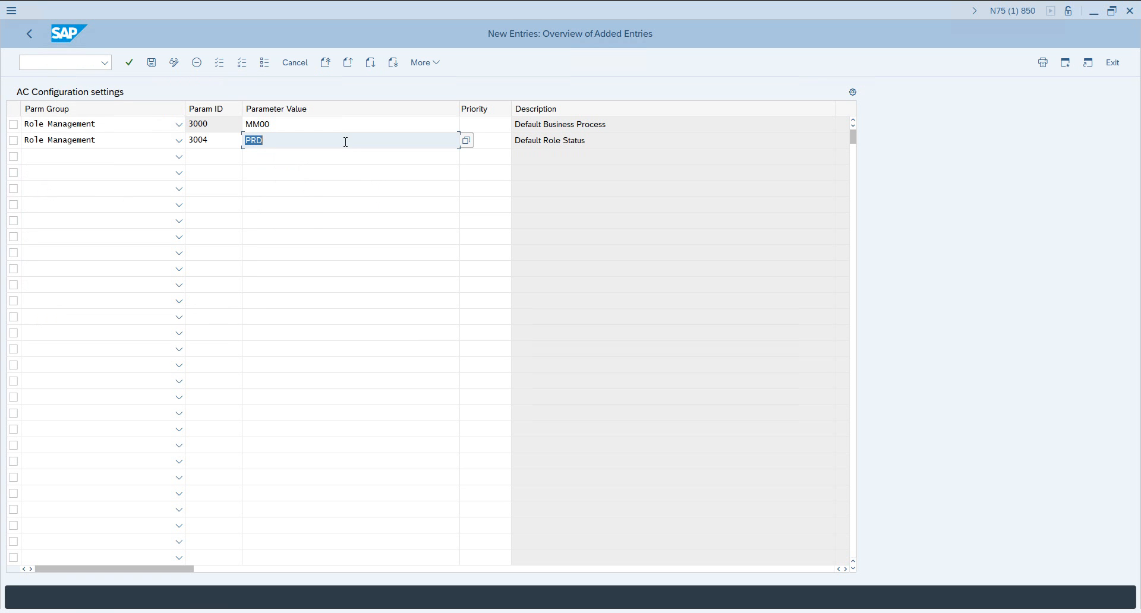
key(Return)
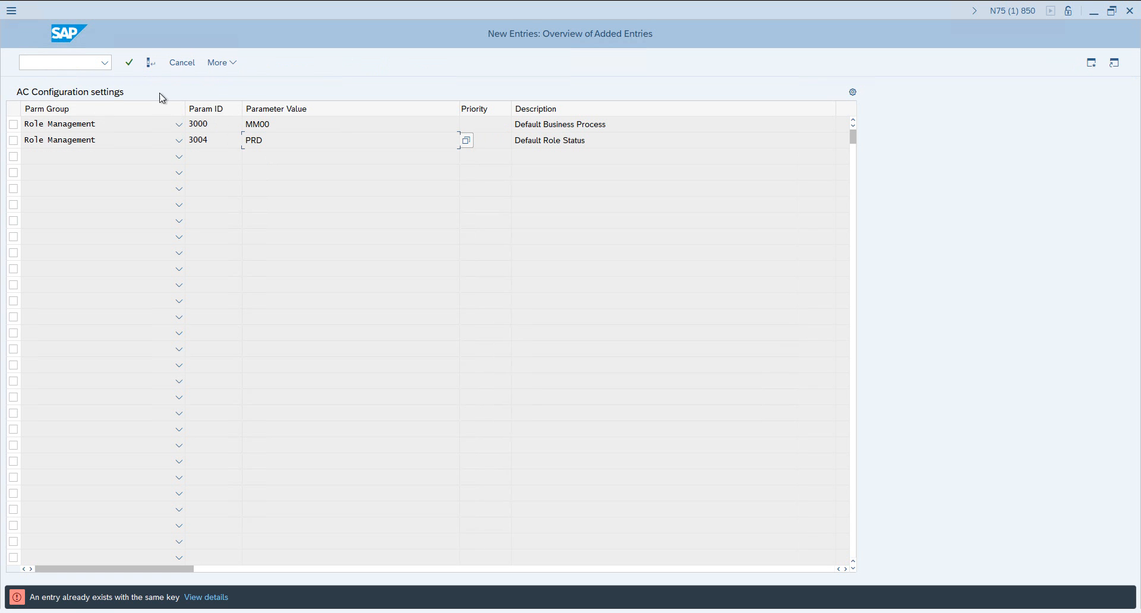
click(185, 64)
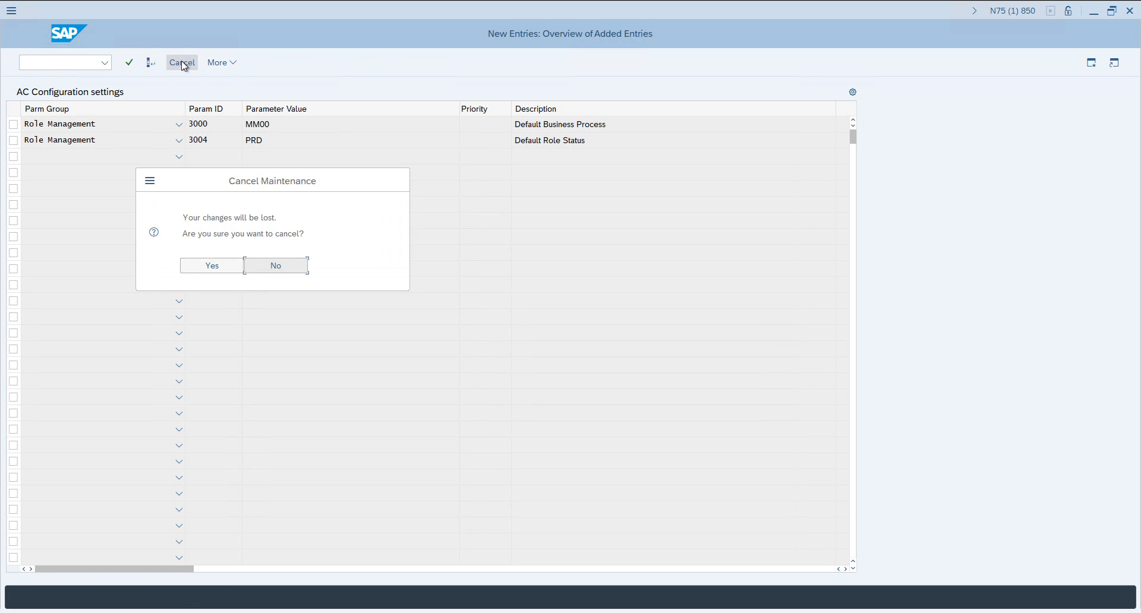
click(234, 264)
click(229, 139)
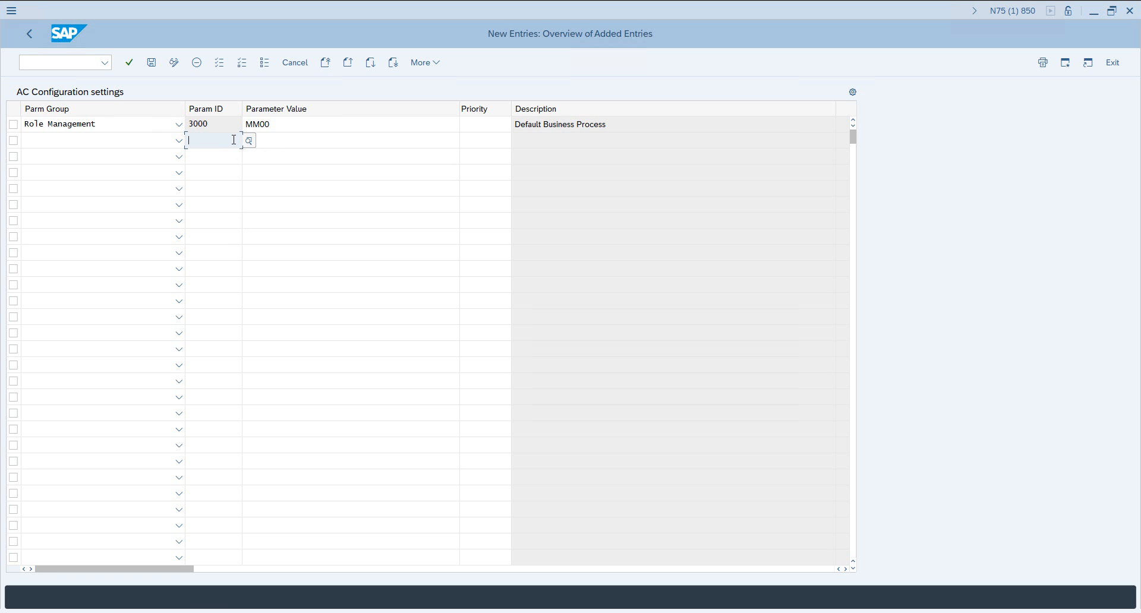
click(249, 141)
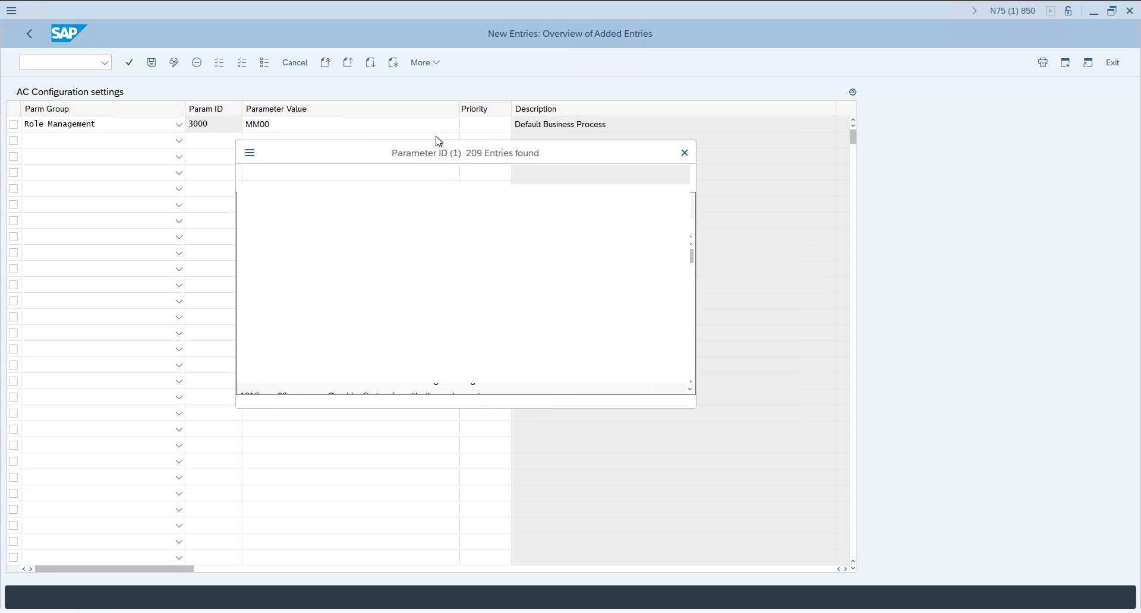
drag(451, 157, 506, 81)
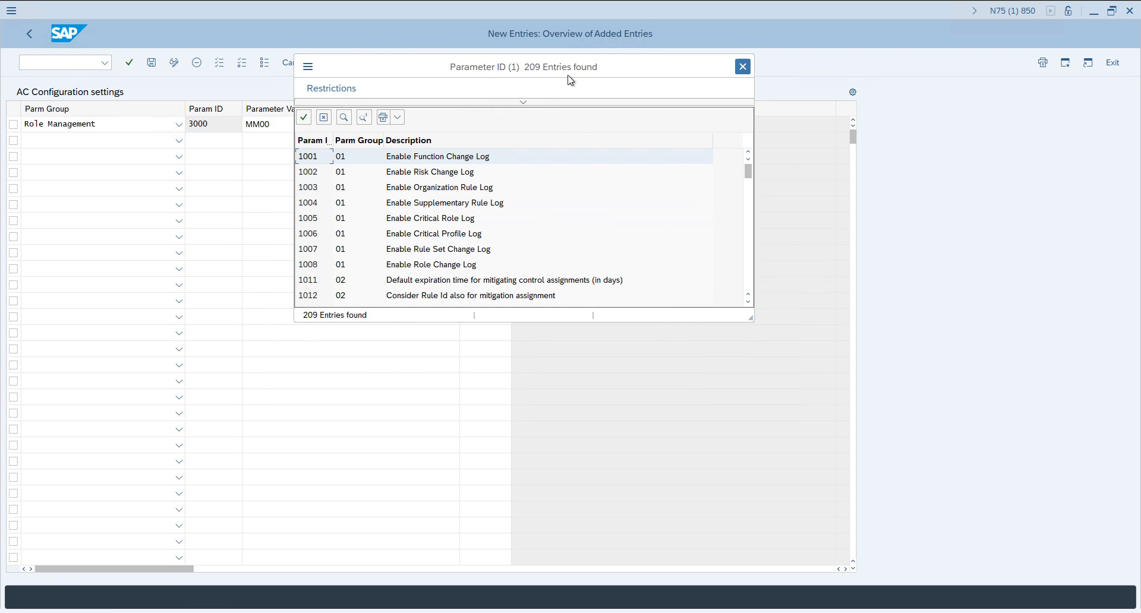
key(Escape)
Set the second row's parameter group to Role Management and open its list of parameter IDs
click(178, 141)
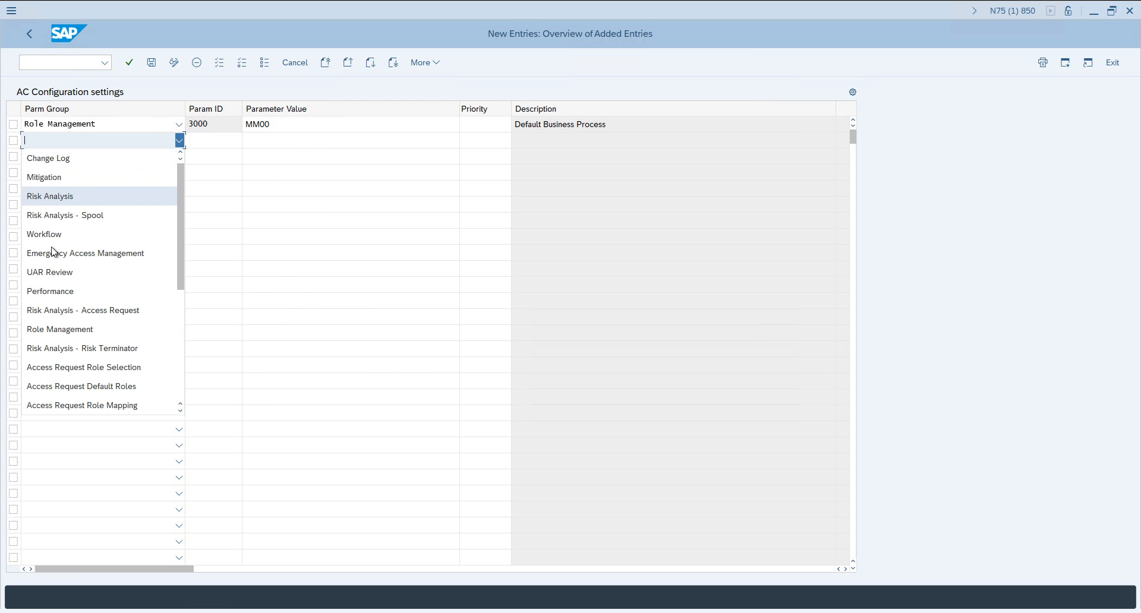
click(59, 330)
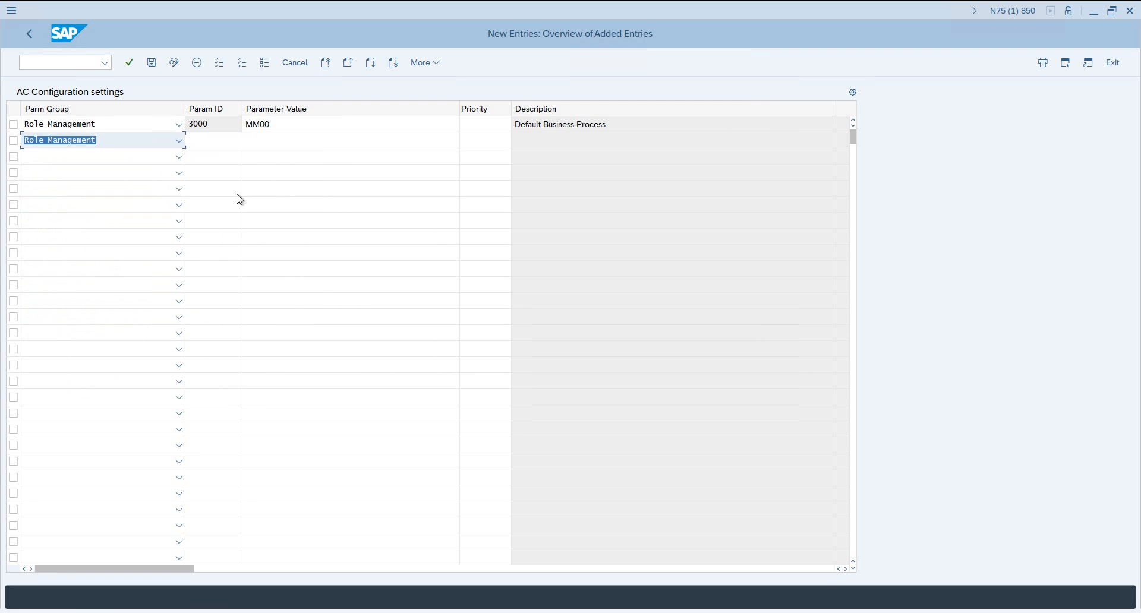
click(290, 141)
click(219, 140)
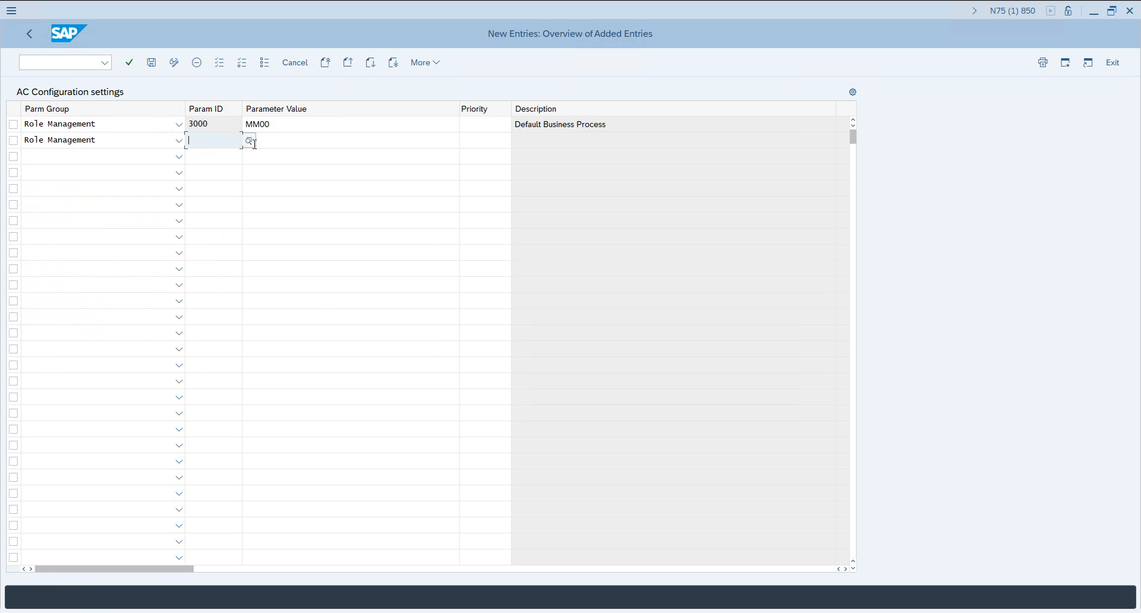
click(249, 141)
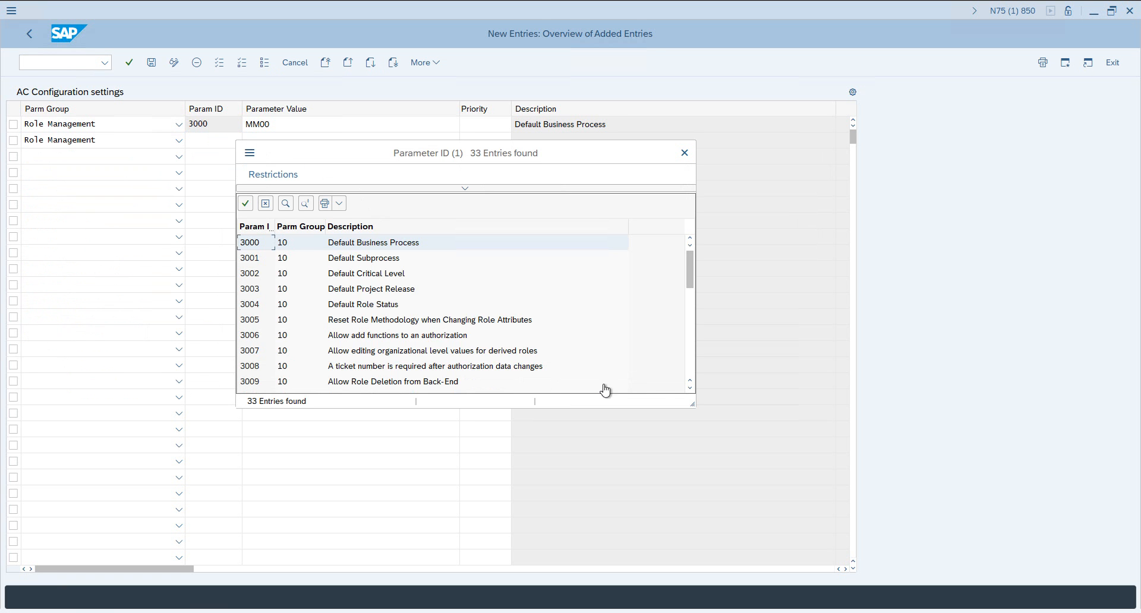
Enlarge the parameter ID list to read the Role Management parameters, and highlight 3004 Default Role Status
scroll(605, 389, down, 1)
drag(690, 403, 948, 584)
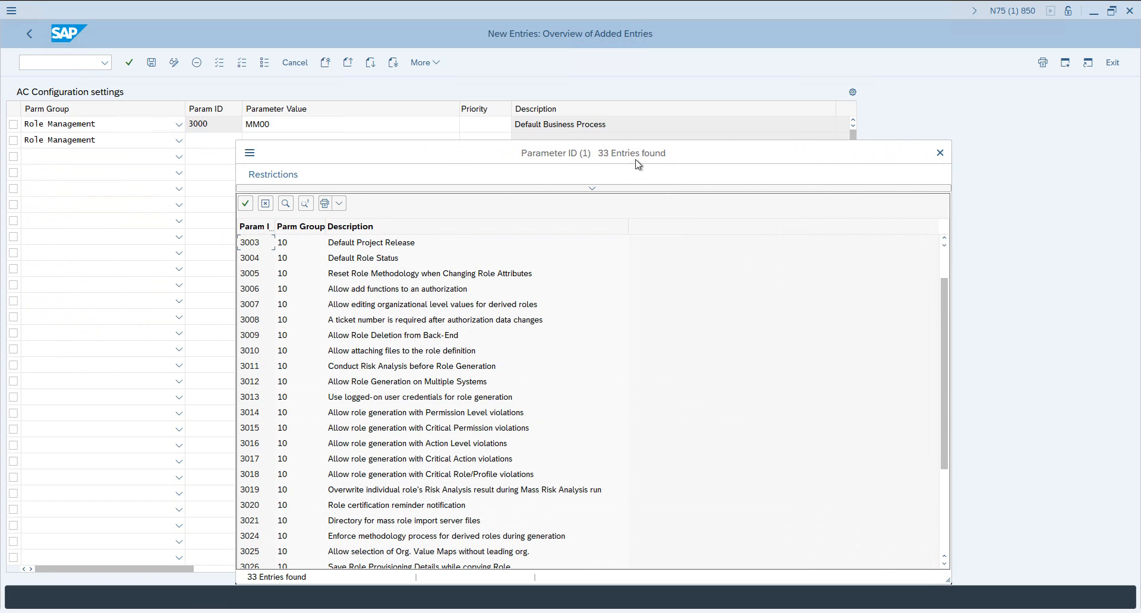
drag(637, 164, 625, 28)
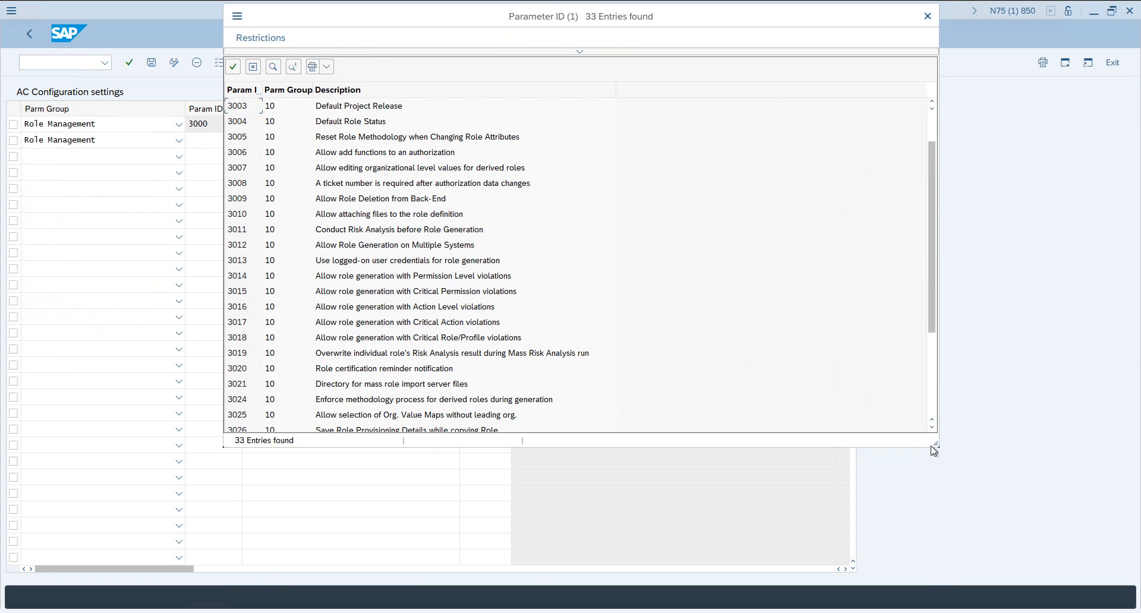
drag(932, 450, 1105, 605)
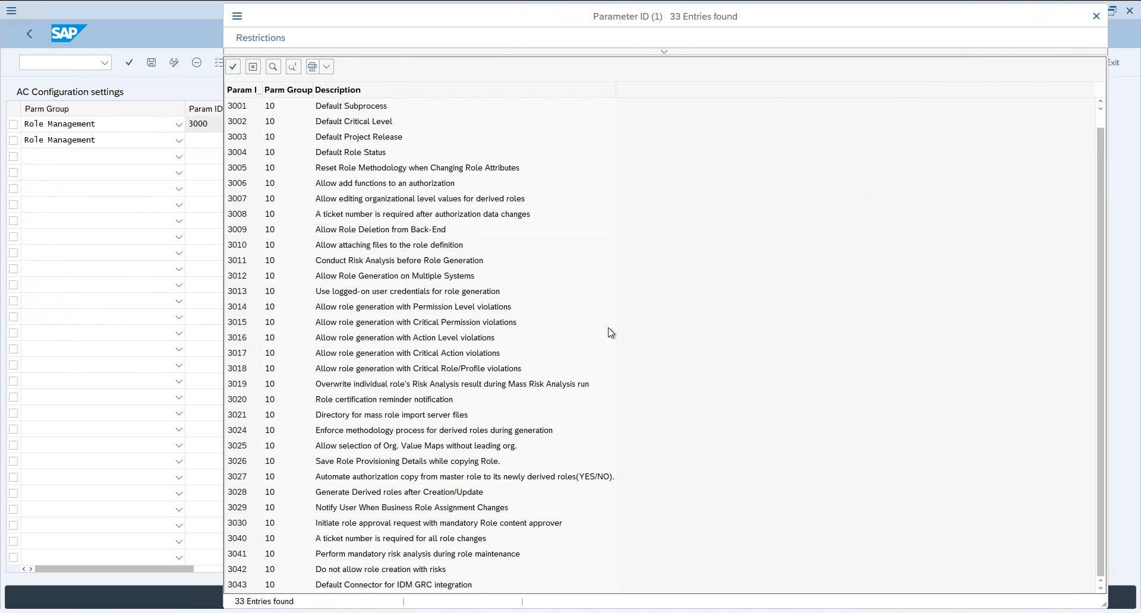
click(242, 159)
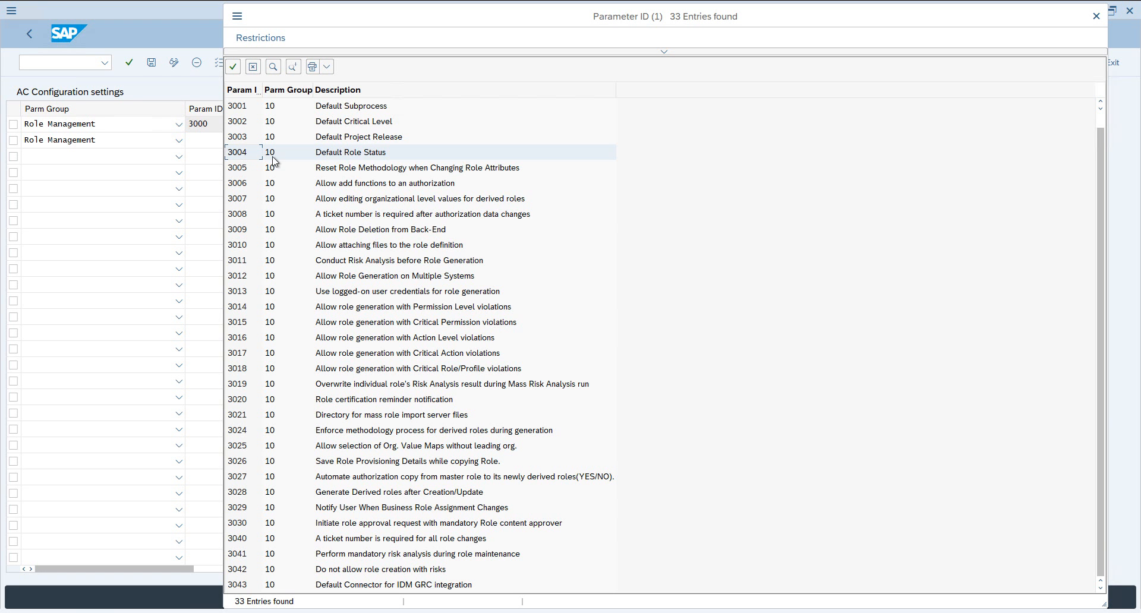
Choose parameter 3005 Reset Role Methodology when Changing Role Attributes for the second Role Management entry
click(269, 170)
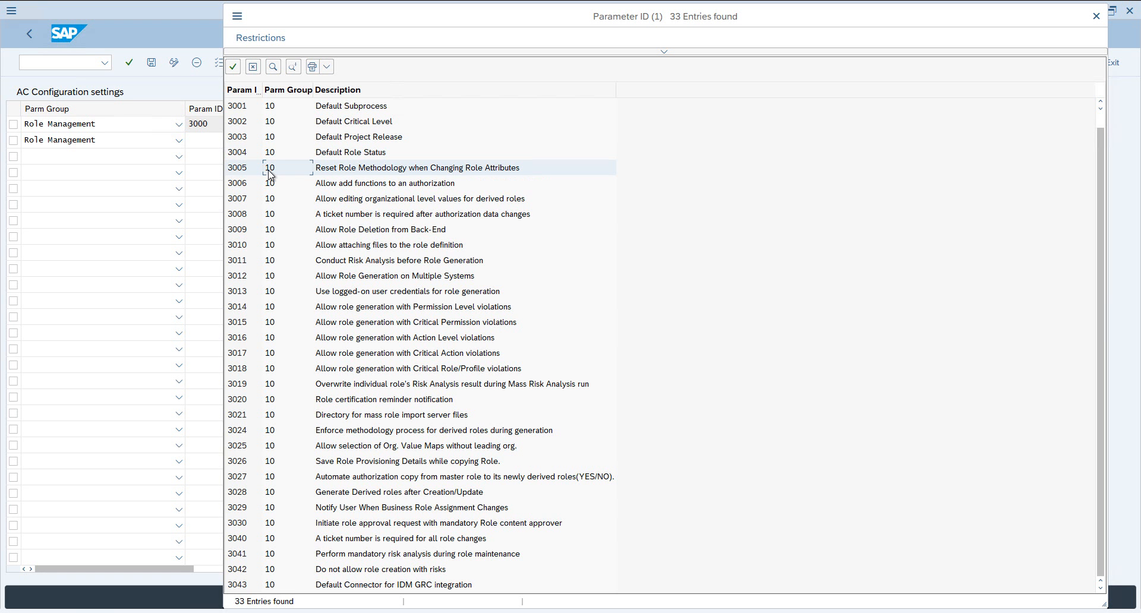
click(244, 170)
double_click(245, 170)
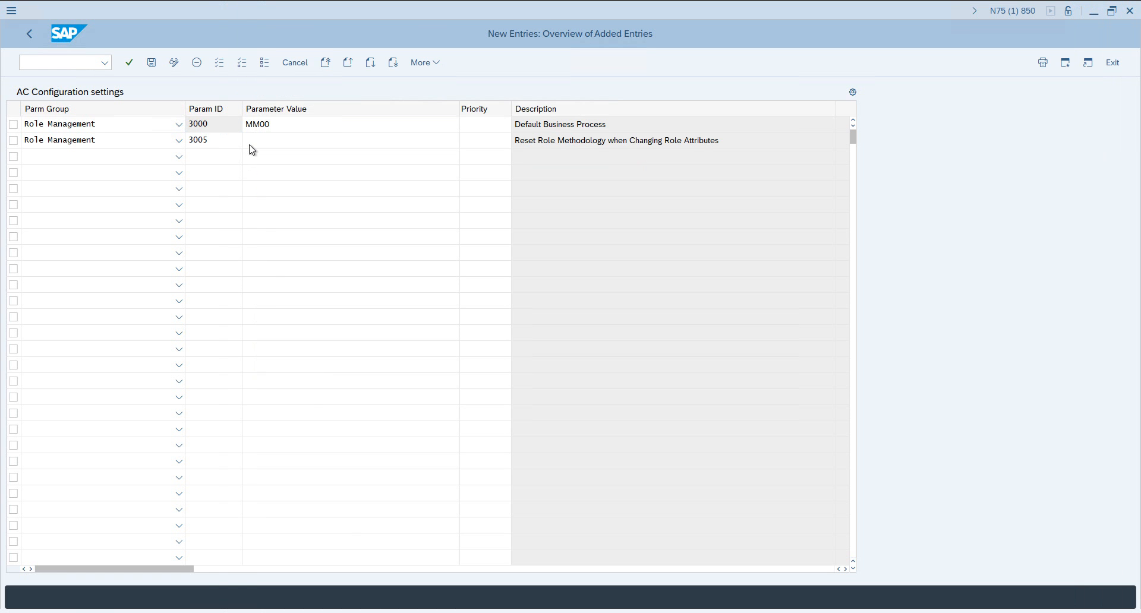
Pick NO from the allowed values as the parameter value for 3005
key(F4)
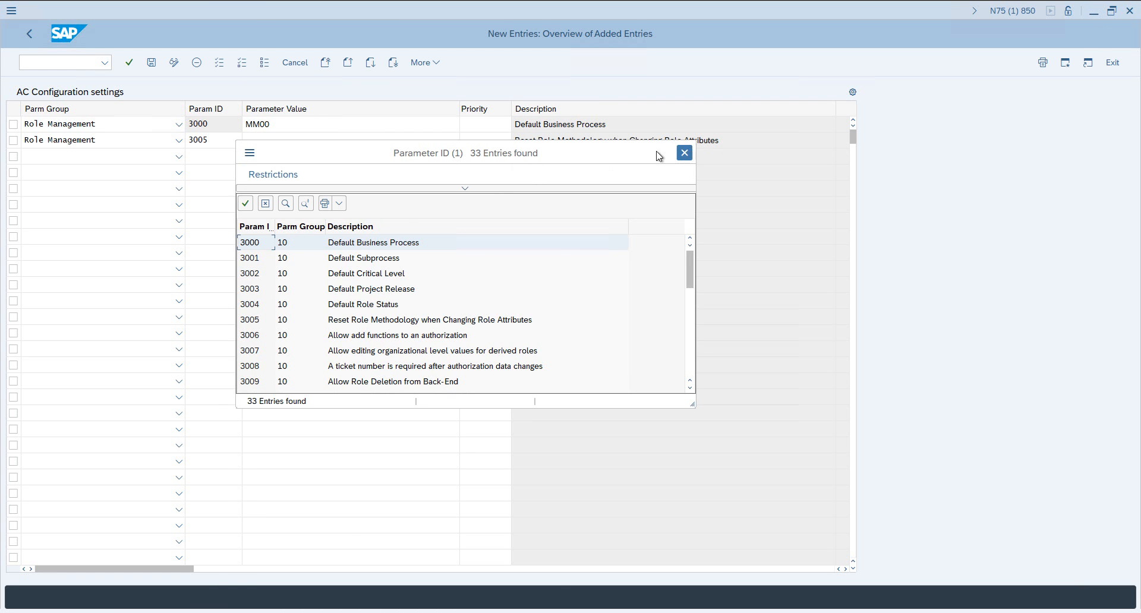
click(683, 153)
click(429, 143)
click(467, 142)
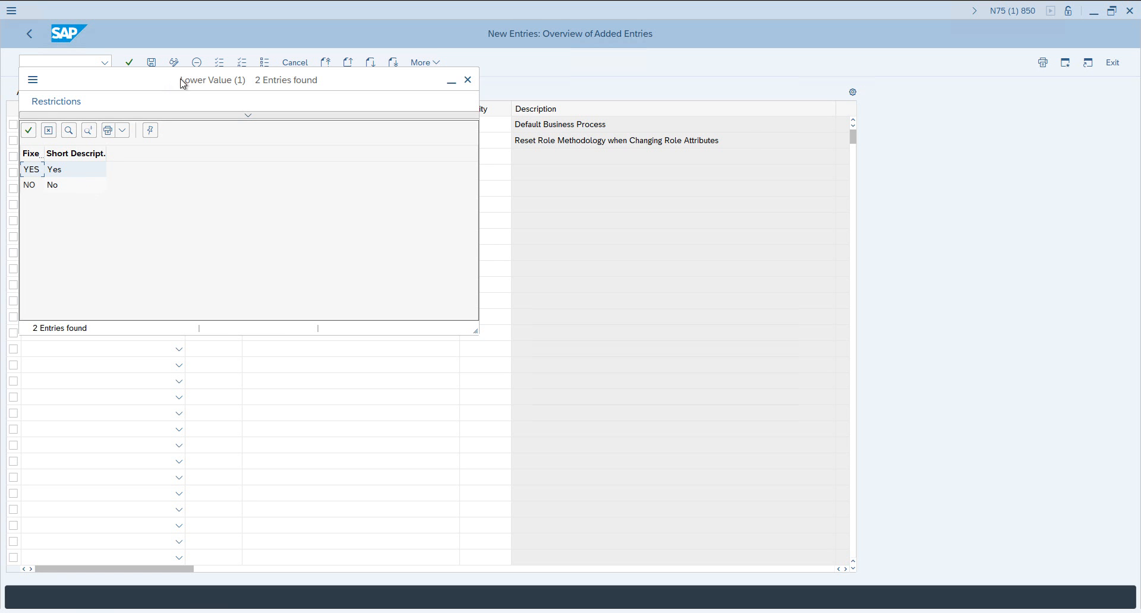
drag(373, 83, 641, 82)
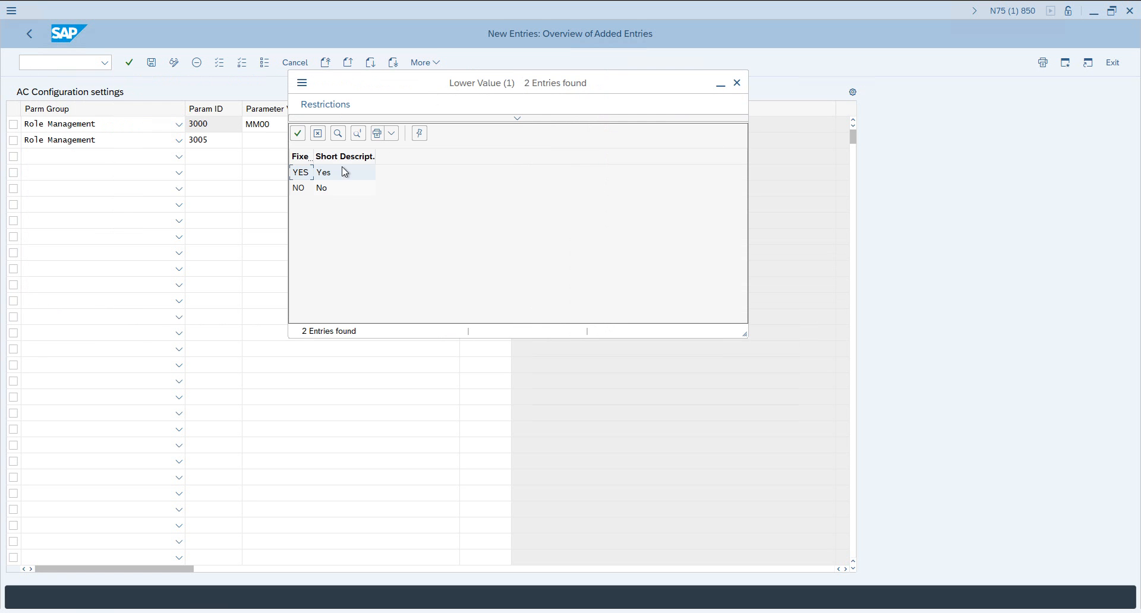
click(324, 192)
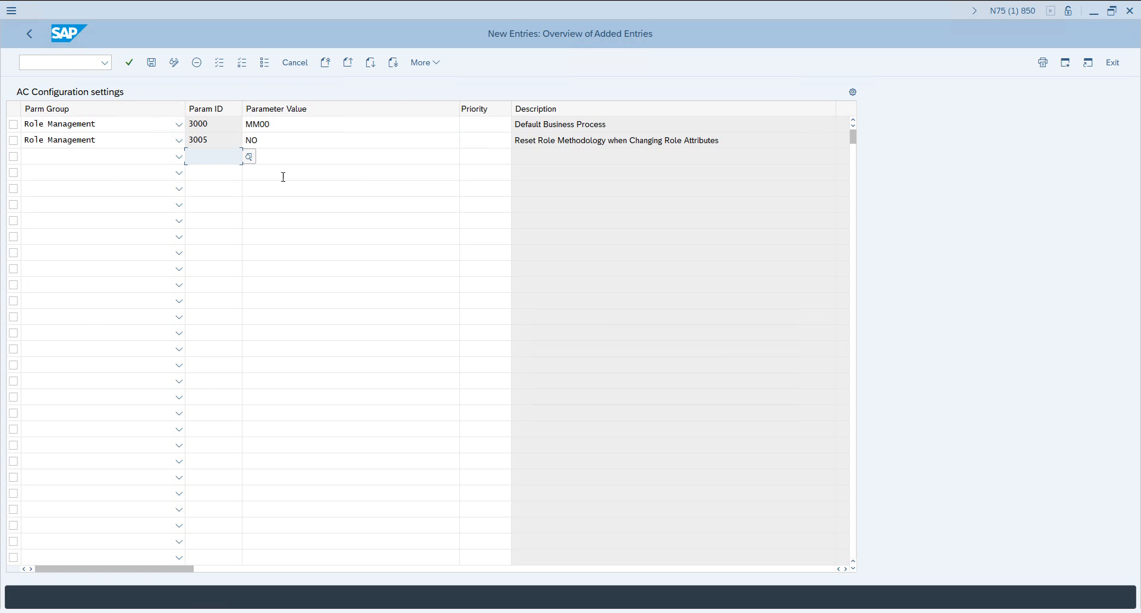
Add a third entry with parameter group Role Management and parameter 3006 Allow add functions to an authorization
click(113, 160)
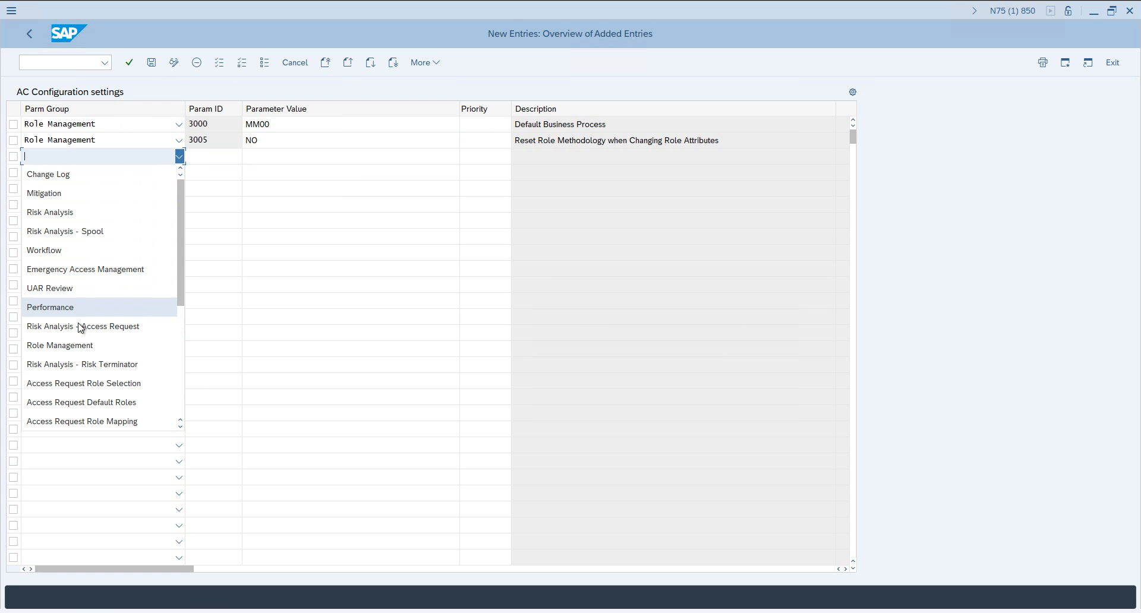
click(77, 345)
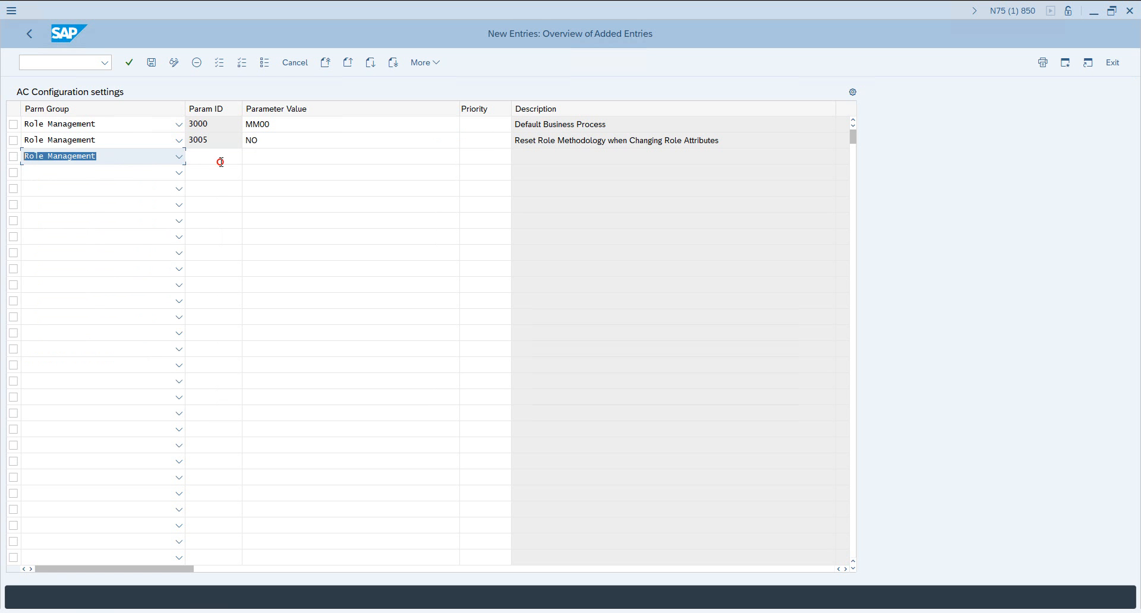
click(221, 158)
click(249, 157)
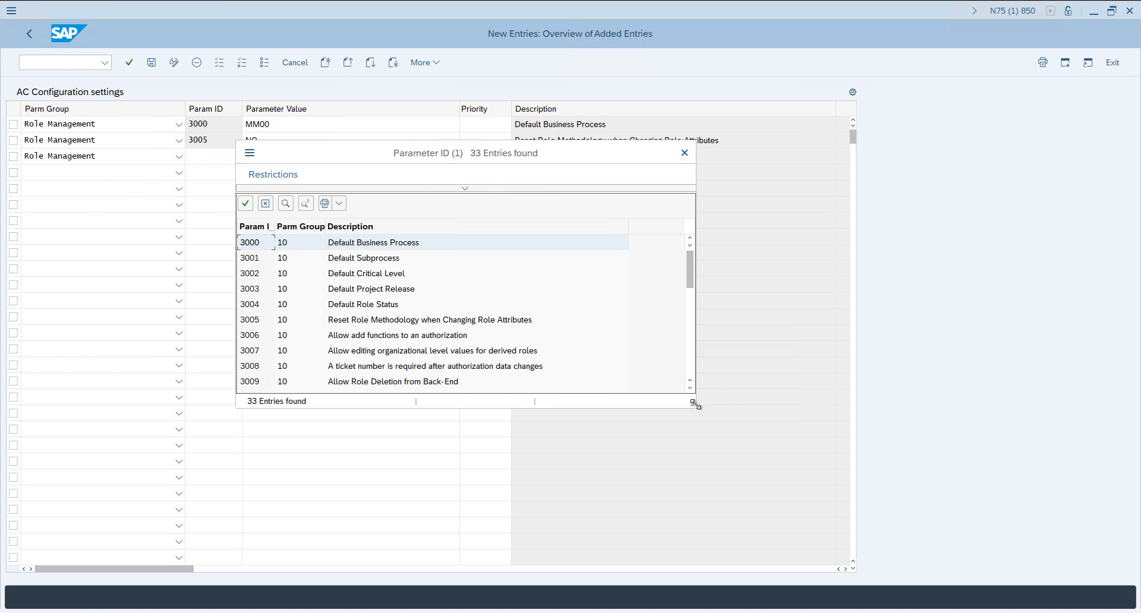
drag(692, 404, 1021, 611)
drag(649, 157, 659, 20)
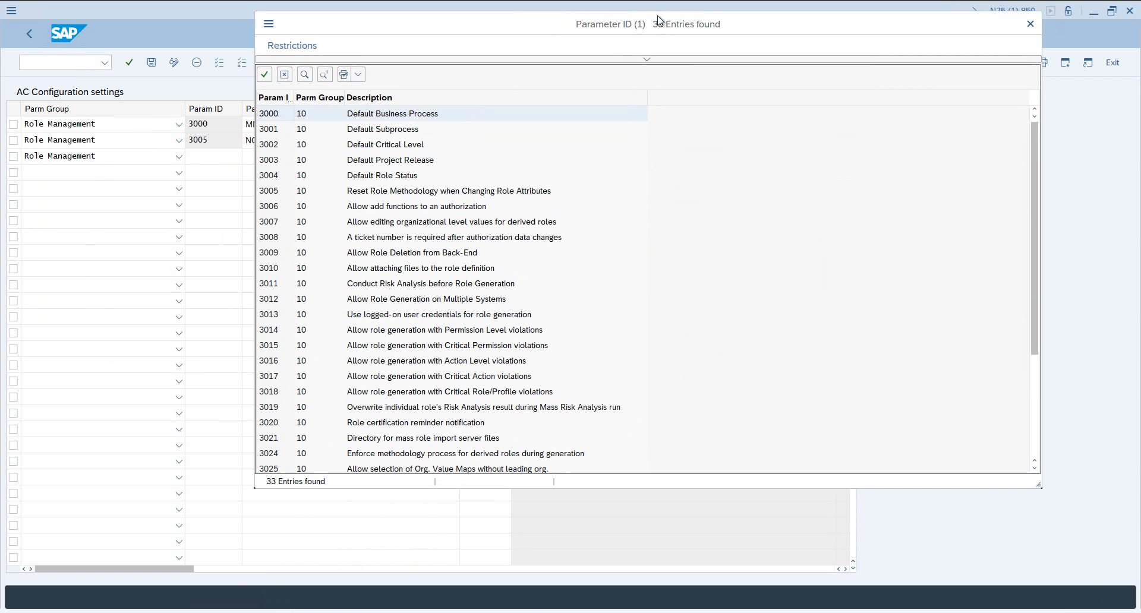
click(268, 203)
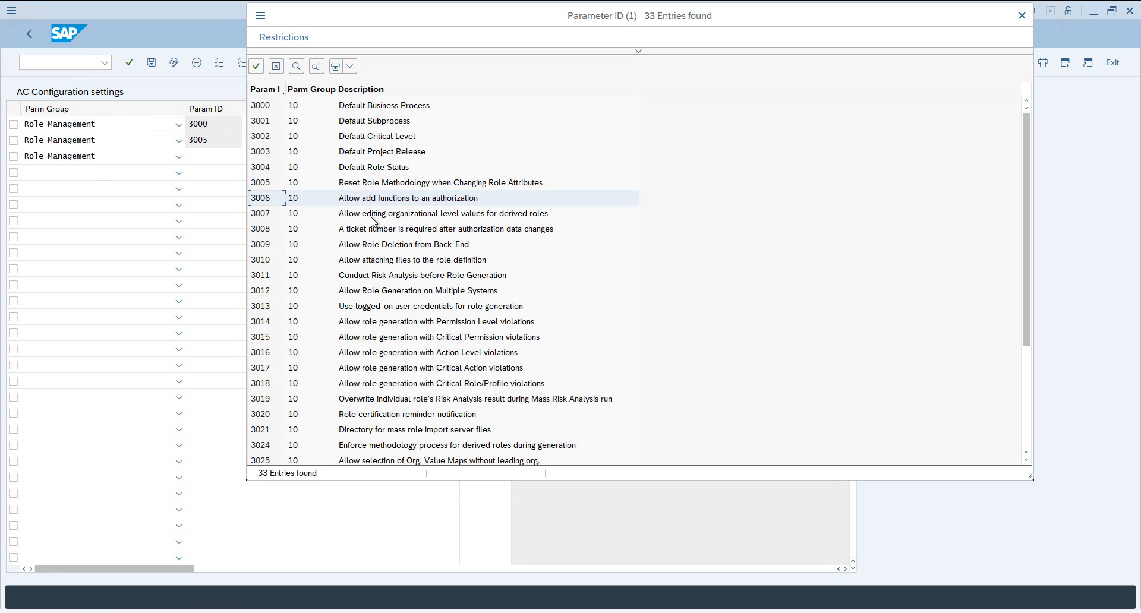
double_click(262, 202)
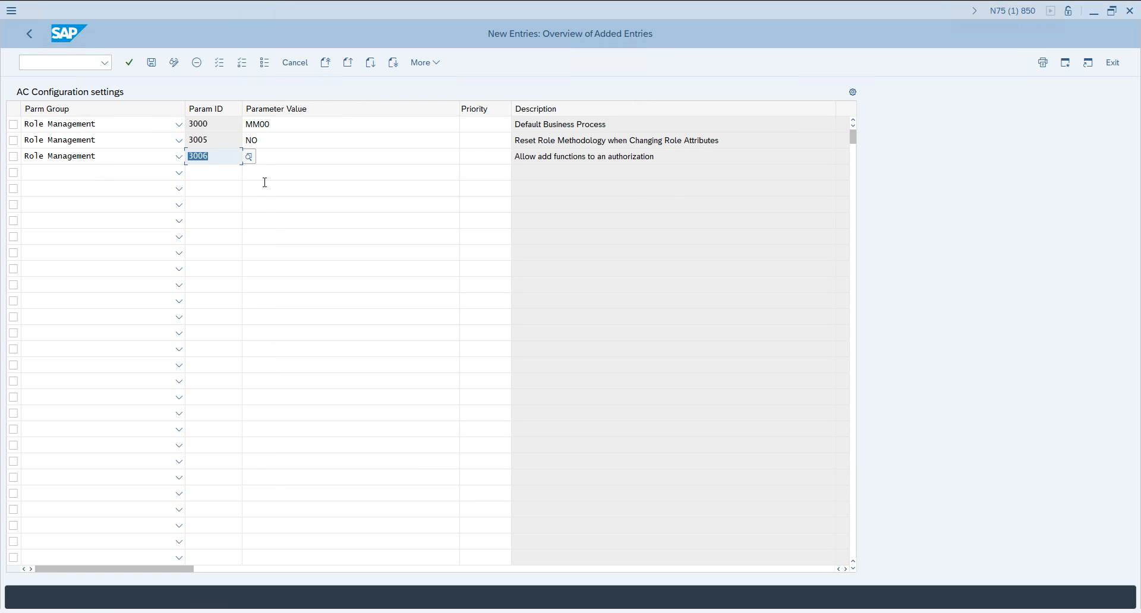
click(272, 158)
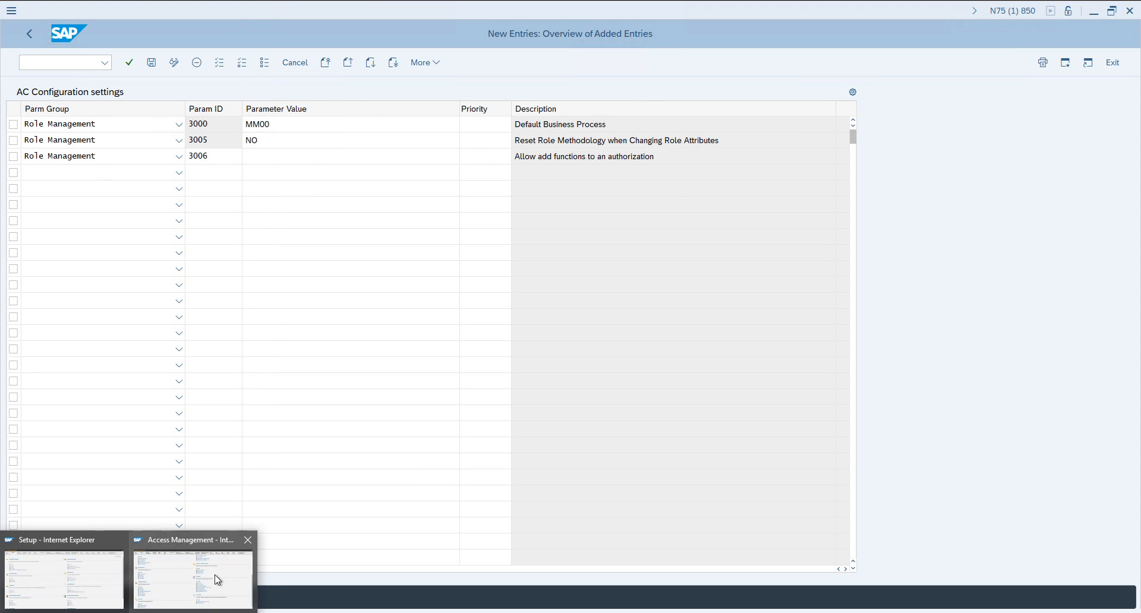
Switch to the Access Management page in Internet Explorer, open Role Maintenance and start creating a single role
click(211, 580)
click(90, 284)
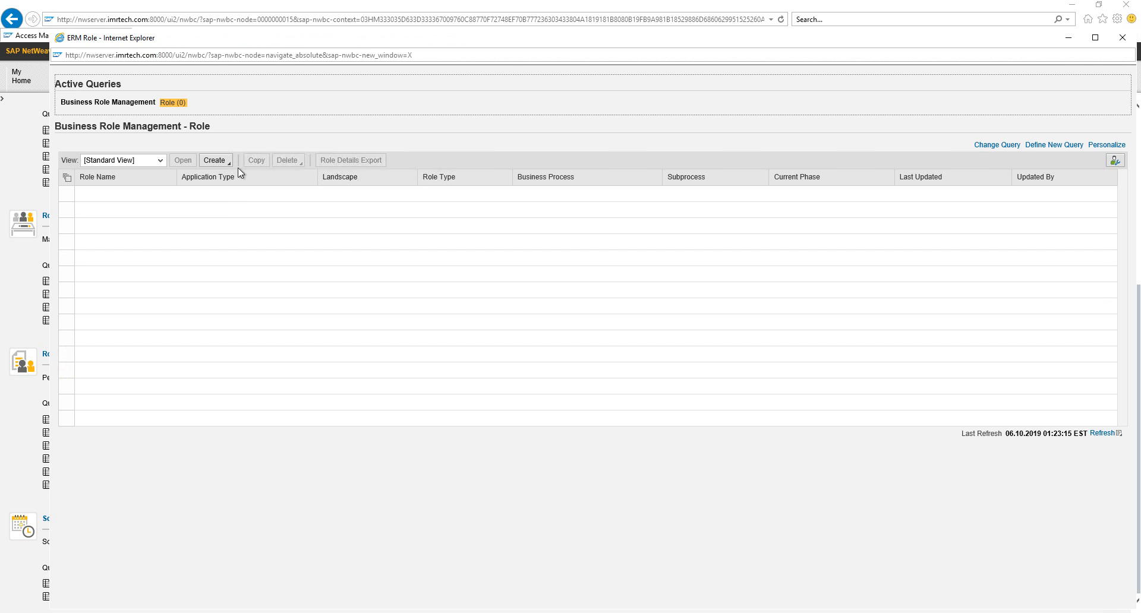
click(215, 161)
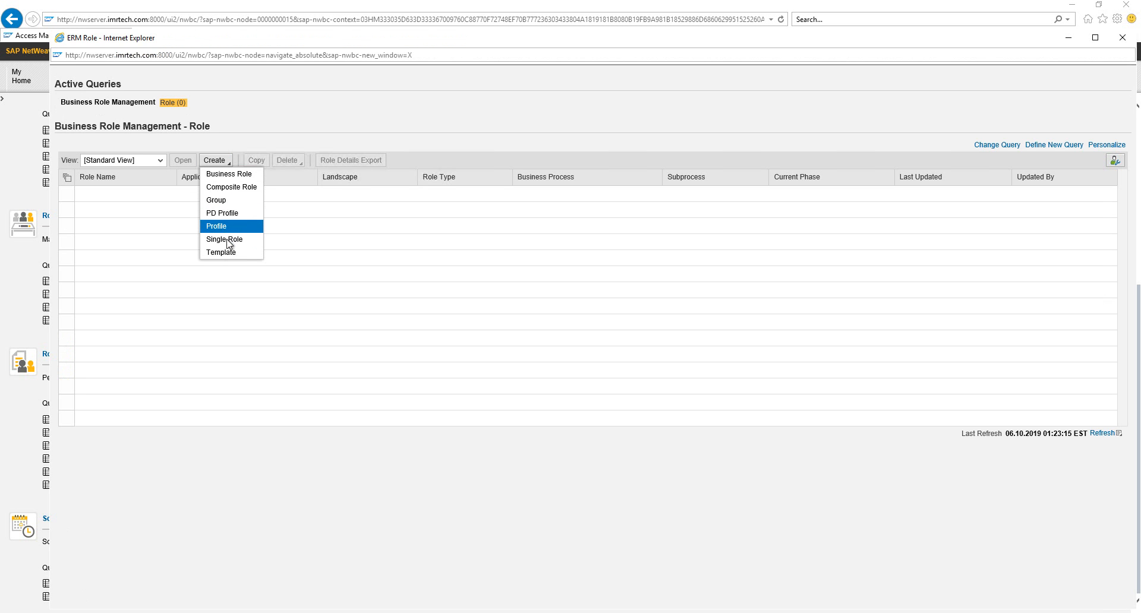
click(228, 240)
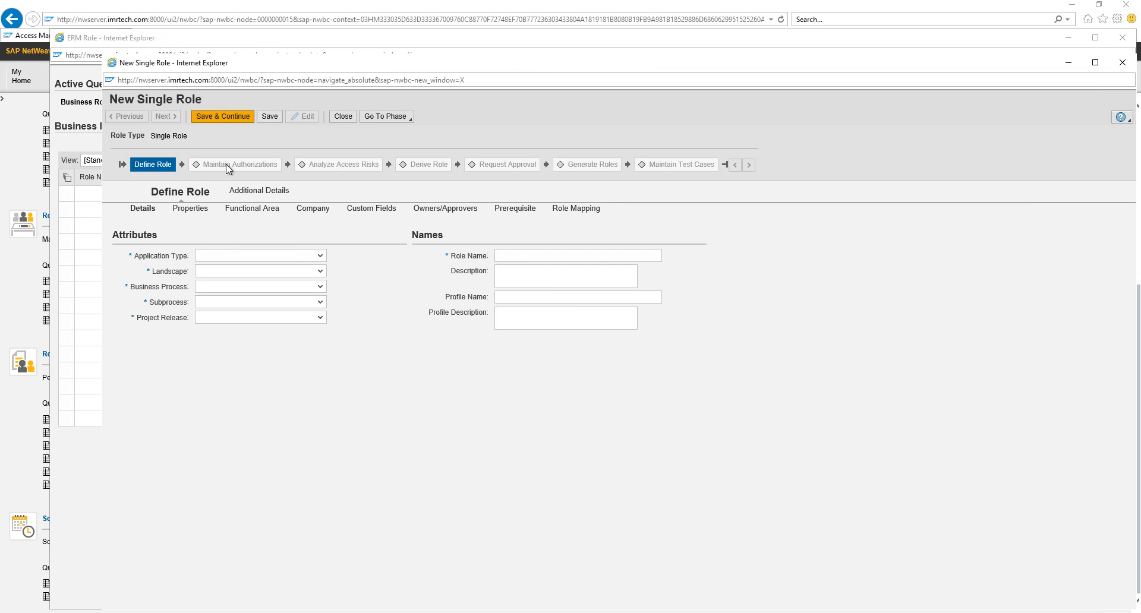
Set the new role's application type to SAP, business process to Finance, subprocess to account payable and project release to abc company
click(281, 257)
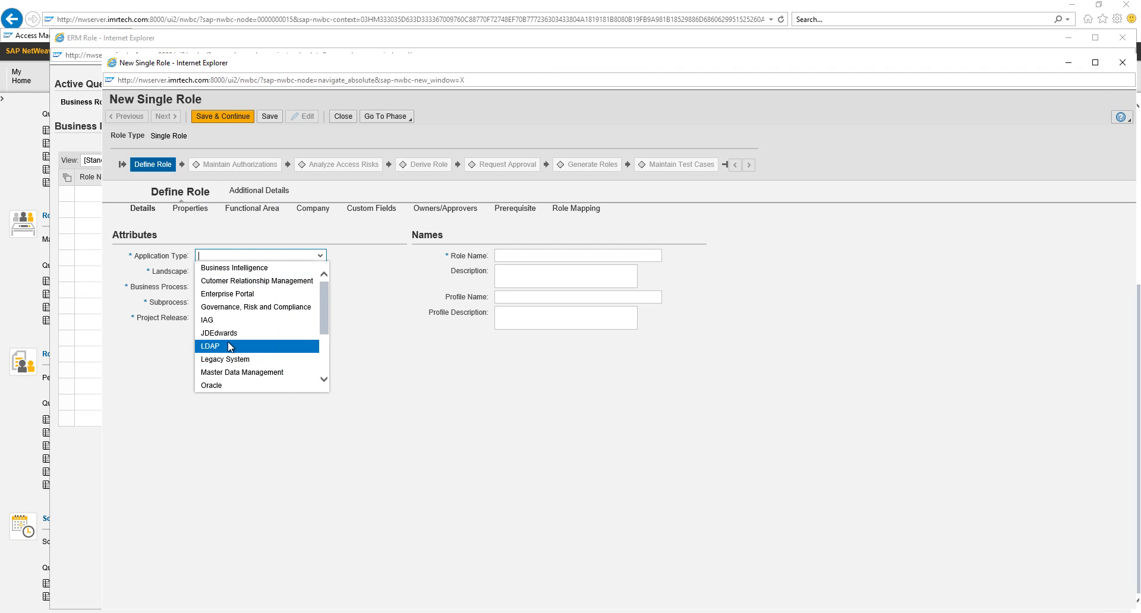
scroll(229, 355, down, 2)
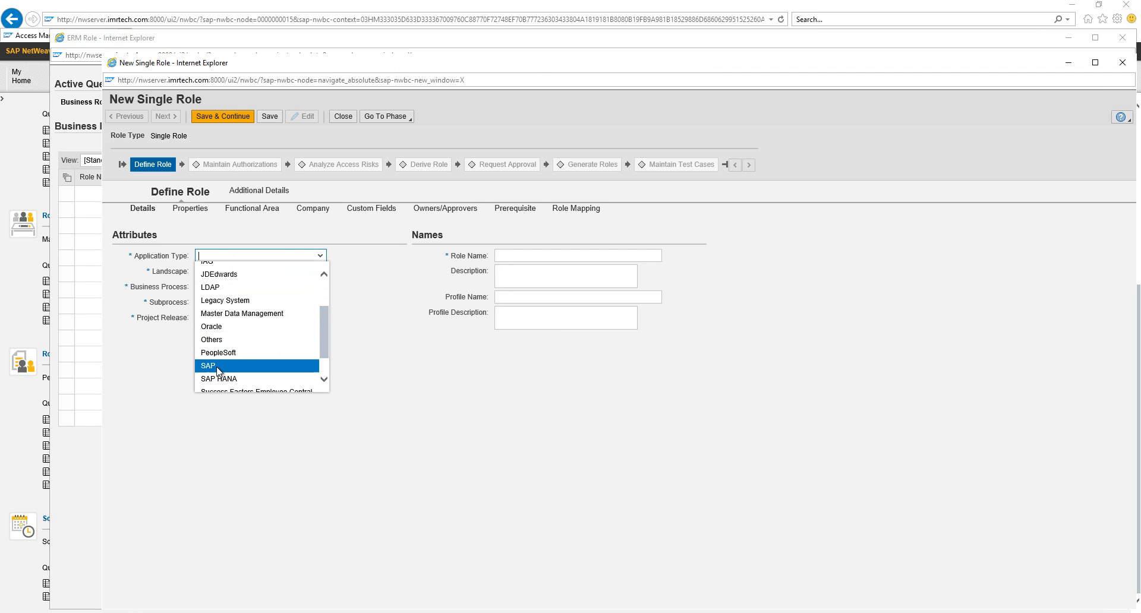
click(218, 366)
click(248, 272)
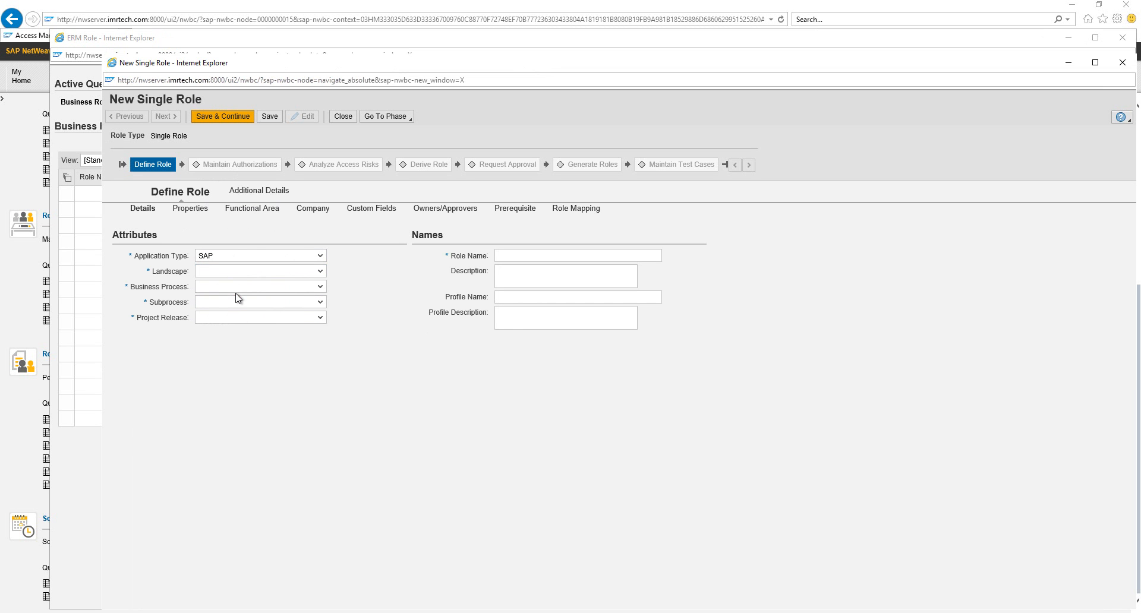
click(237, 288)
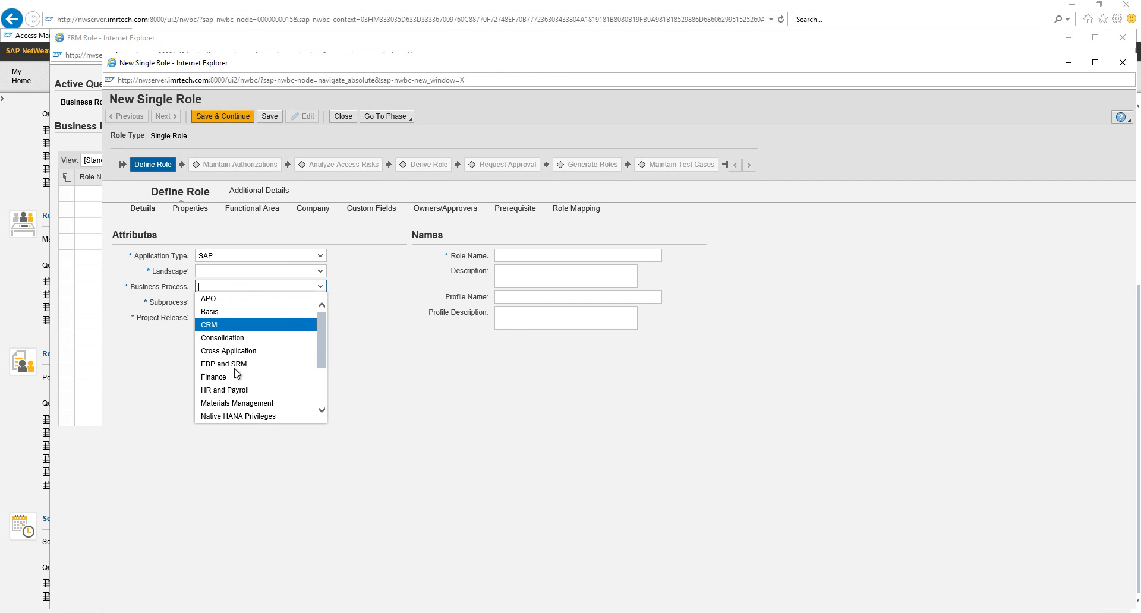
click(238, 377)
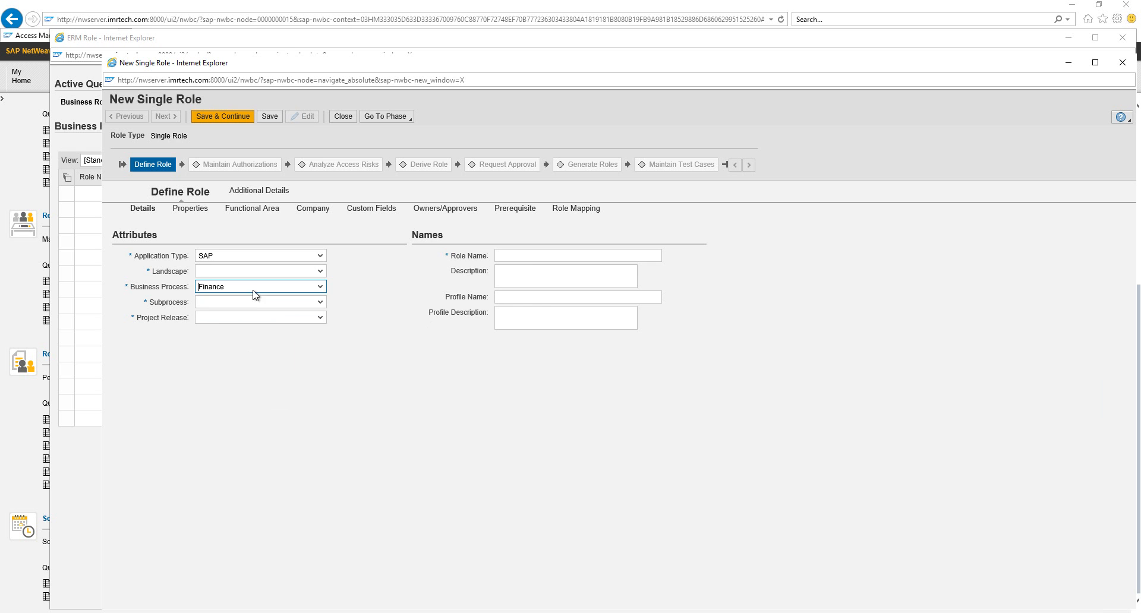
click(246, 304)
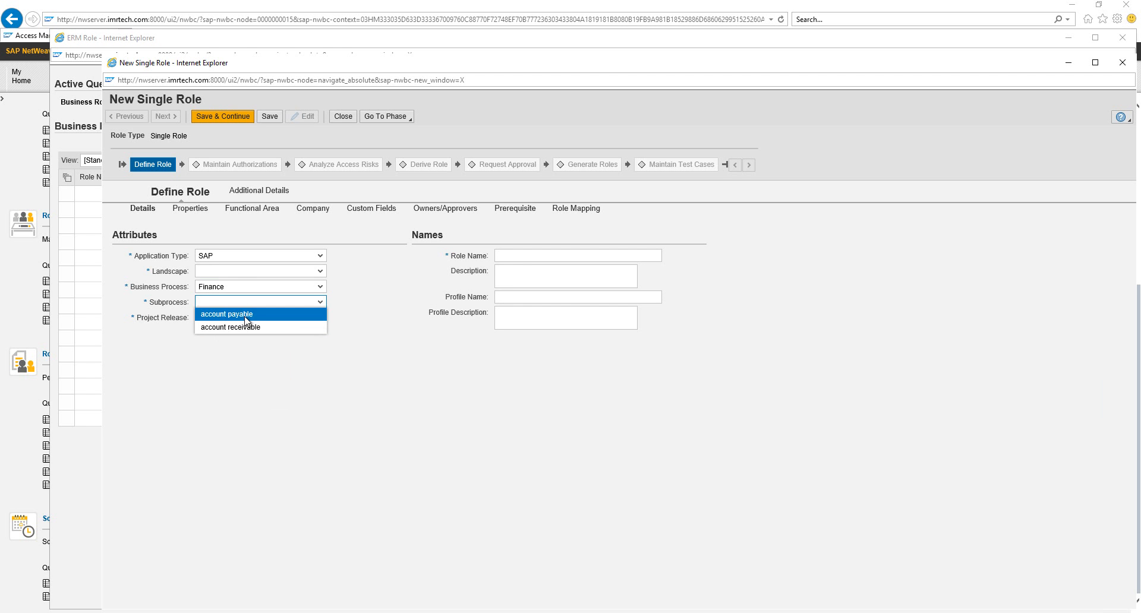
click(245, 321)
click(244, 321)
click(239, 331)
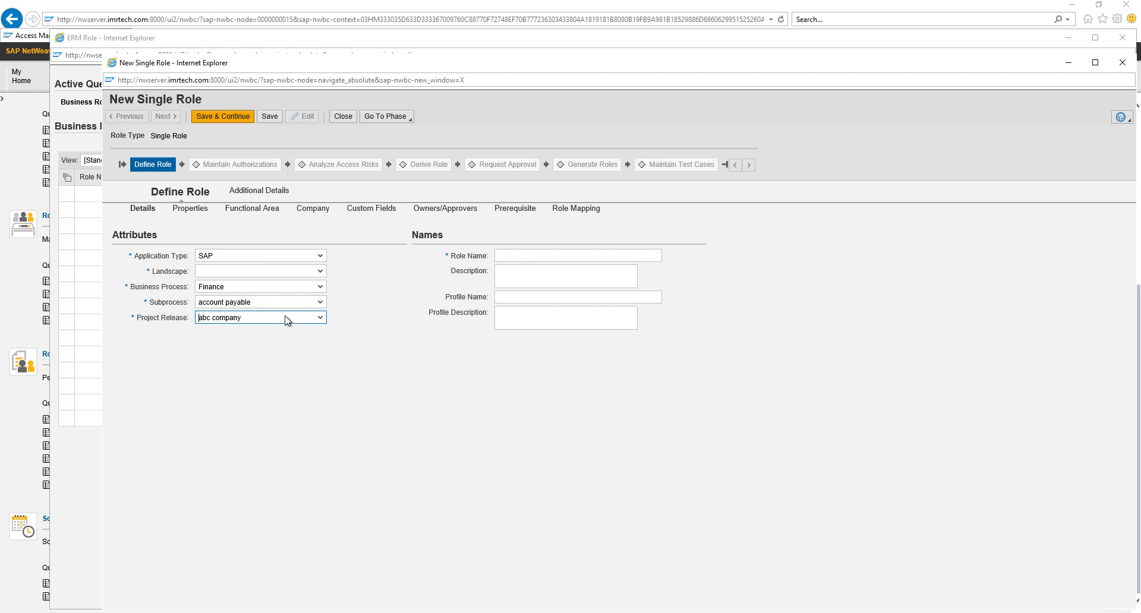
Name the role ZTTEST, set its landscape to SAP R3, and save it to continue to the Maintain Authorizations phase
click(514, 255)
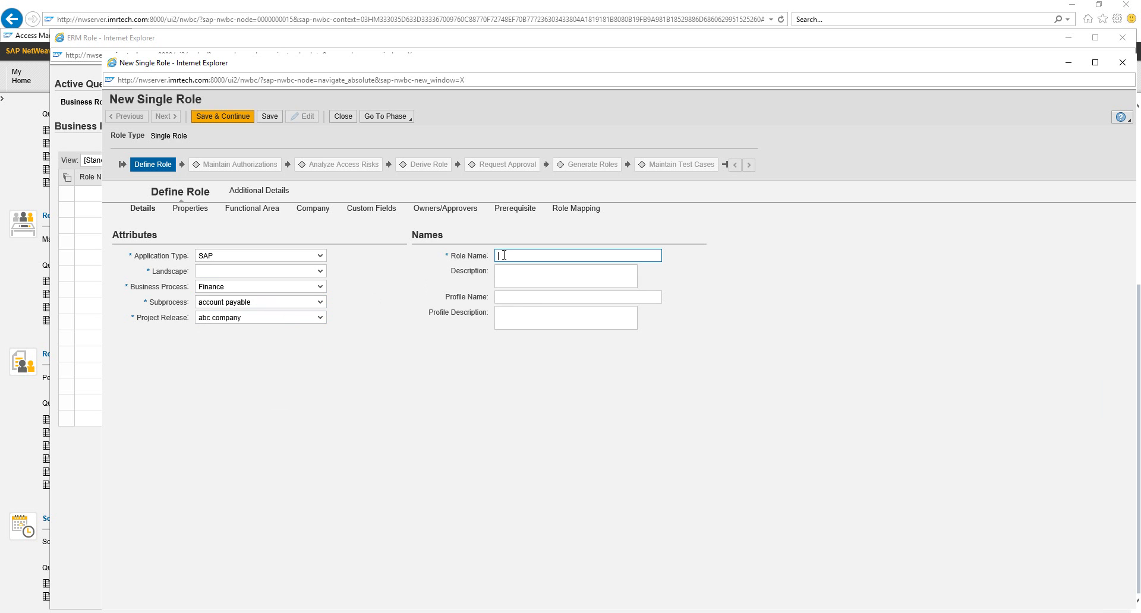
text(Z_TEST)
click(270, 117)
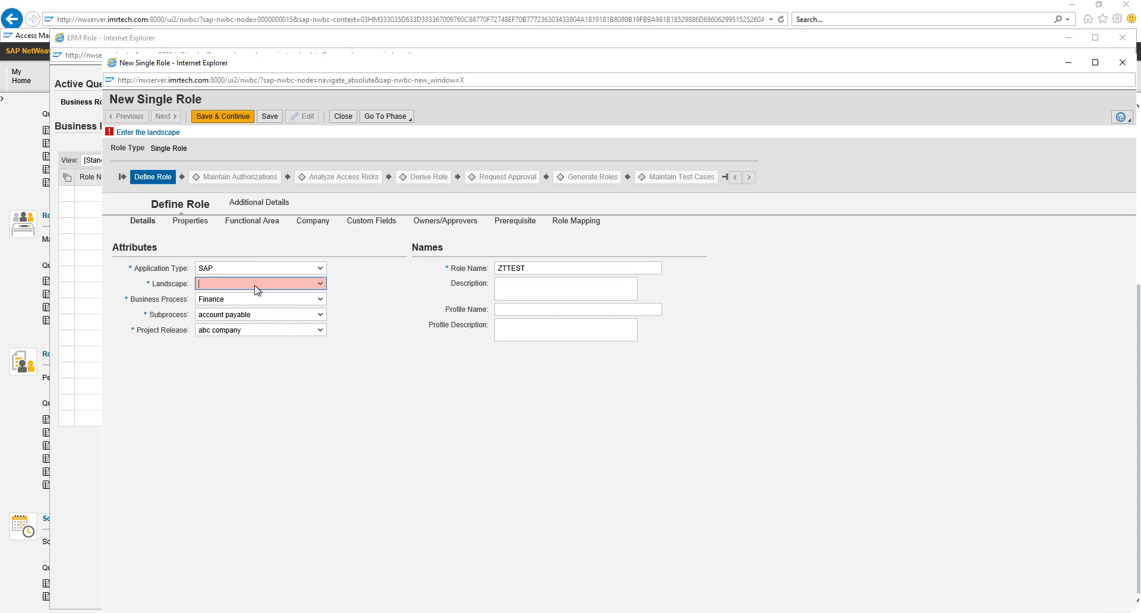
click(320, 283)
click(237, 296)
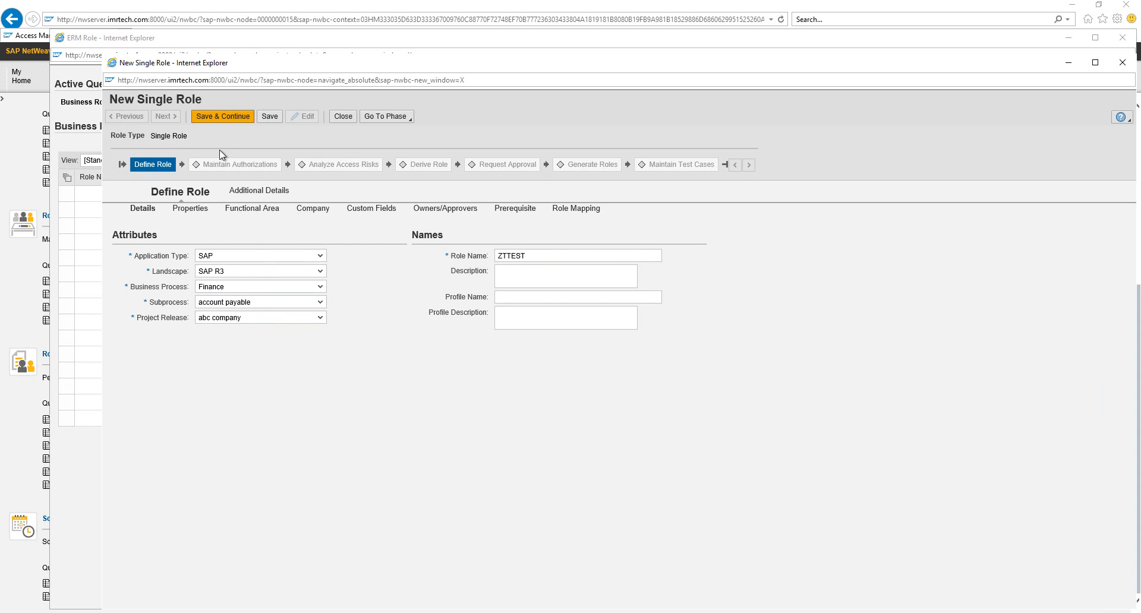
click(215, 118)
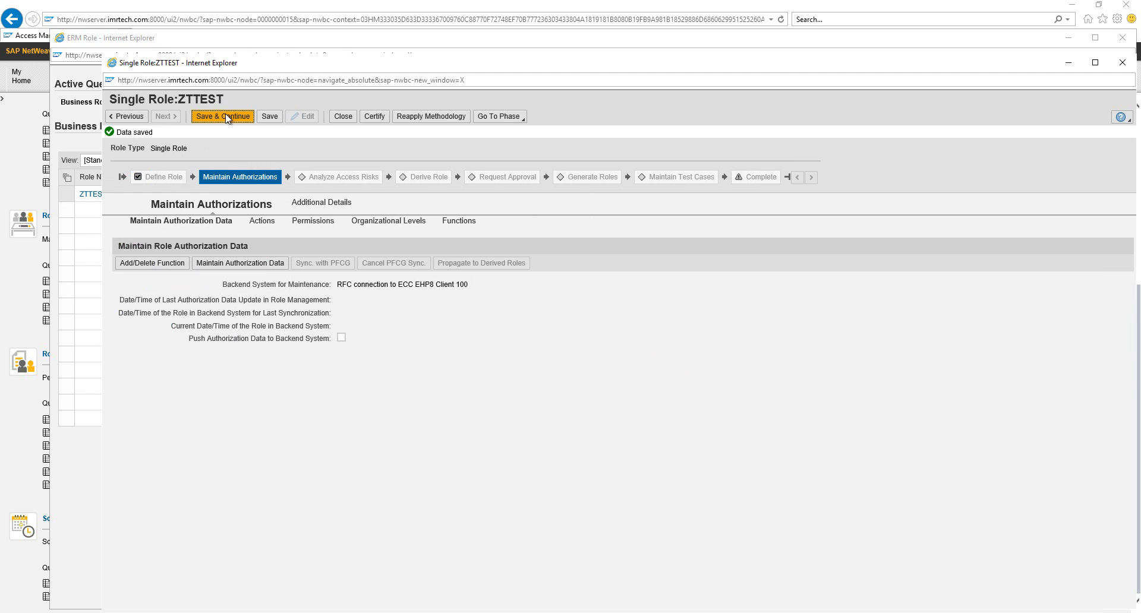
Close the role details and request foreground deletion of role ZTTEST from the role list
click(343, 118)
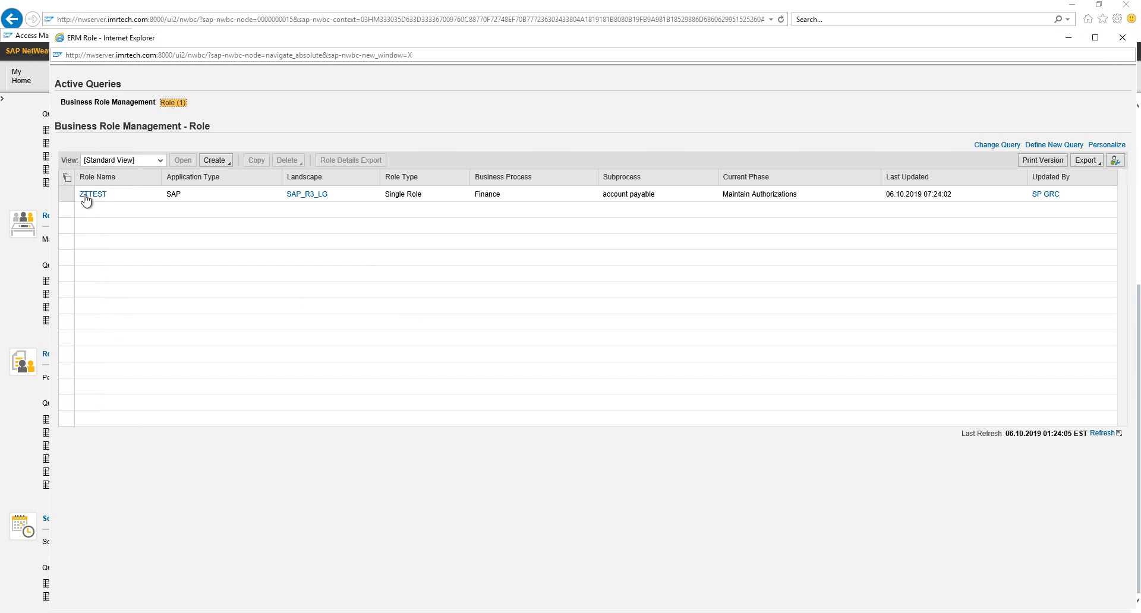
click(67, 195)
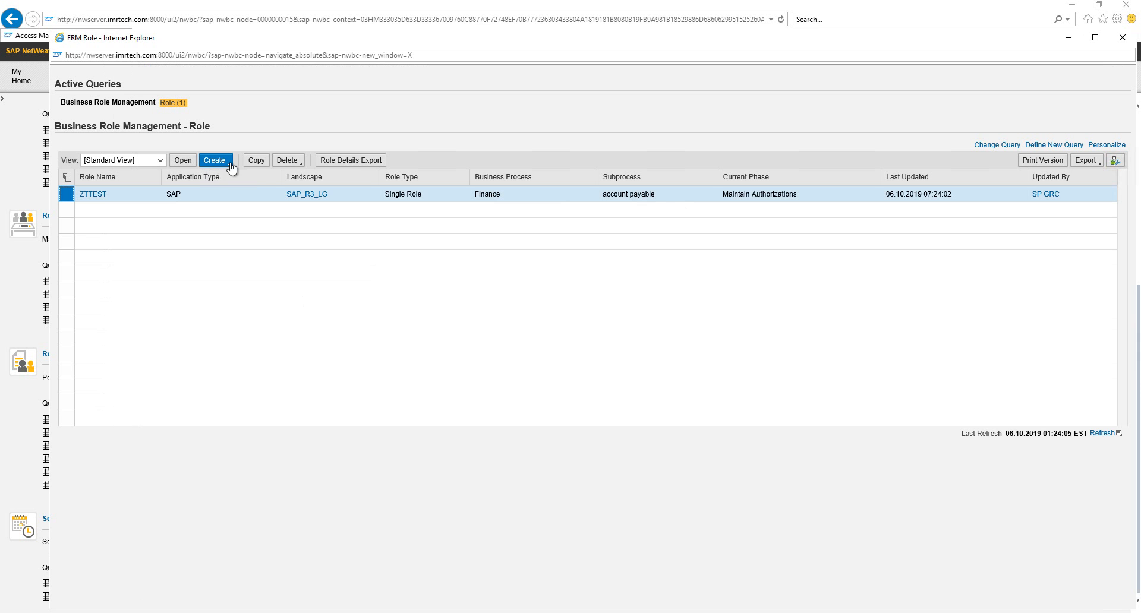
click(285, 164)
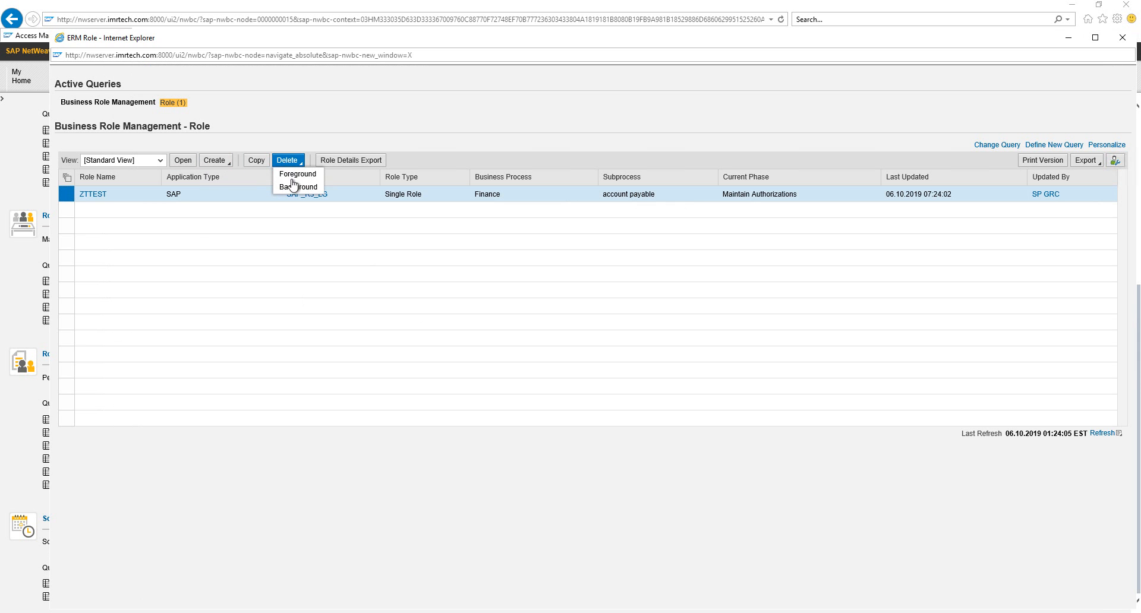
click(297, 176)
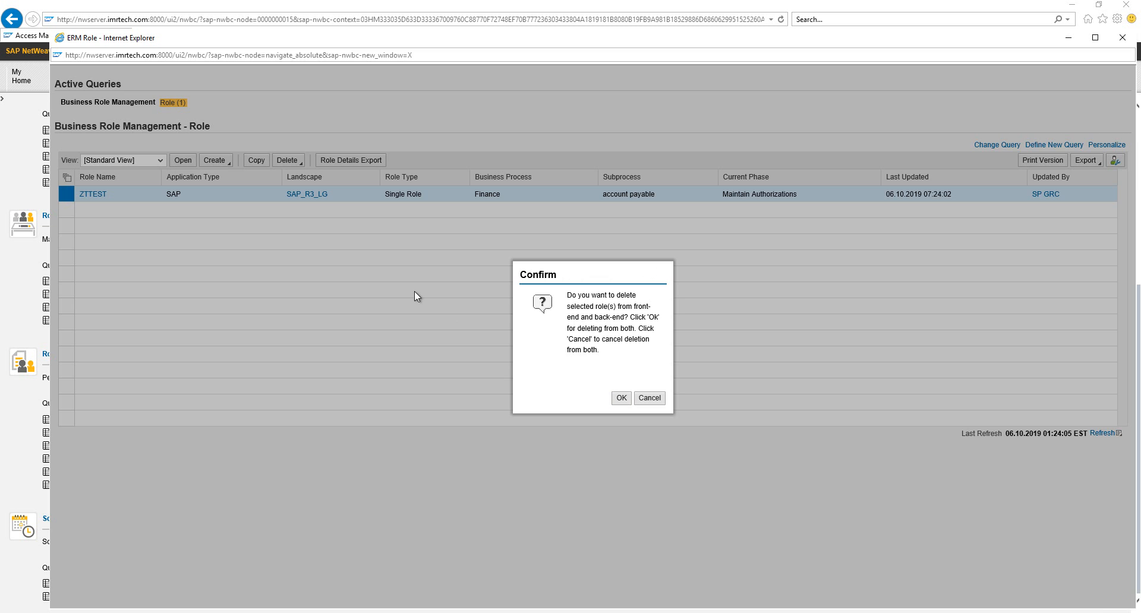
Return to the AC Configuration settings in SAP GUI, set the value of parameter 3006 to NO and save the entries
key(alt+Tab)
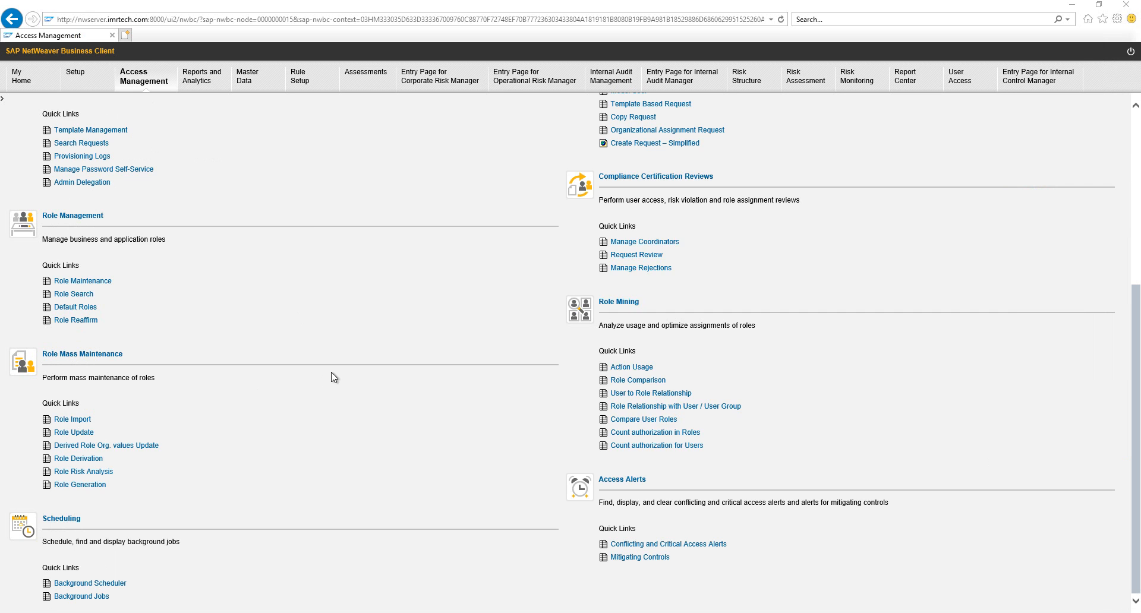
key(alt+Tab)
key(alt+Tab)
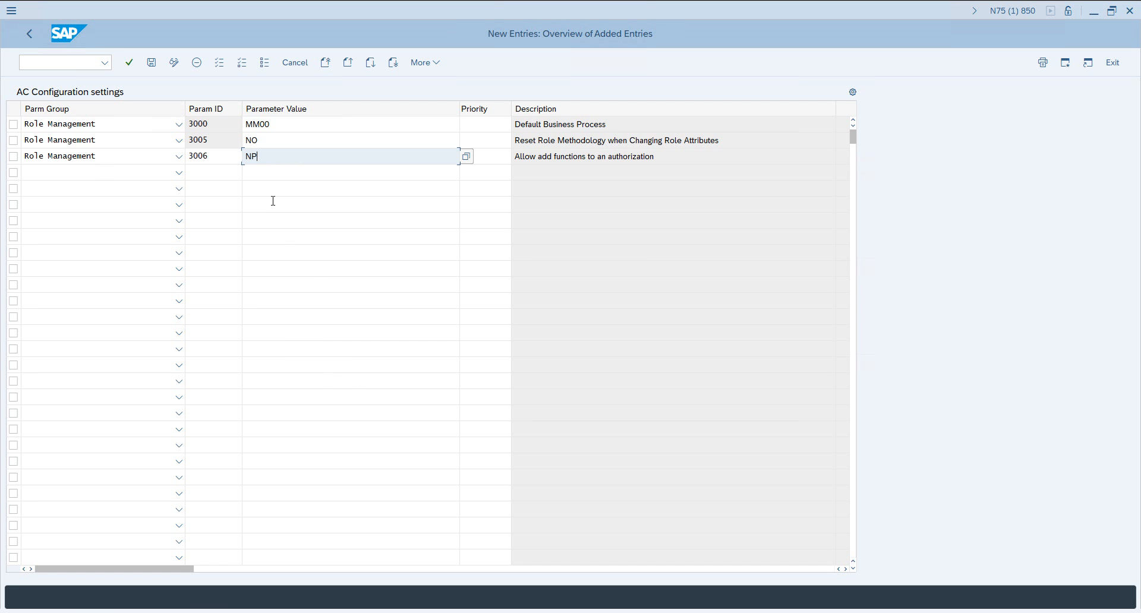
key(Return)
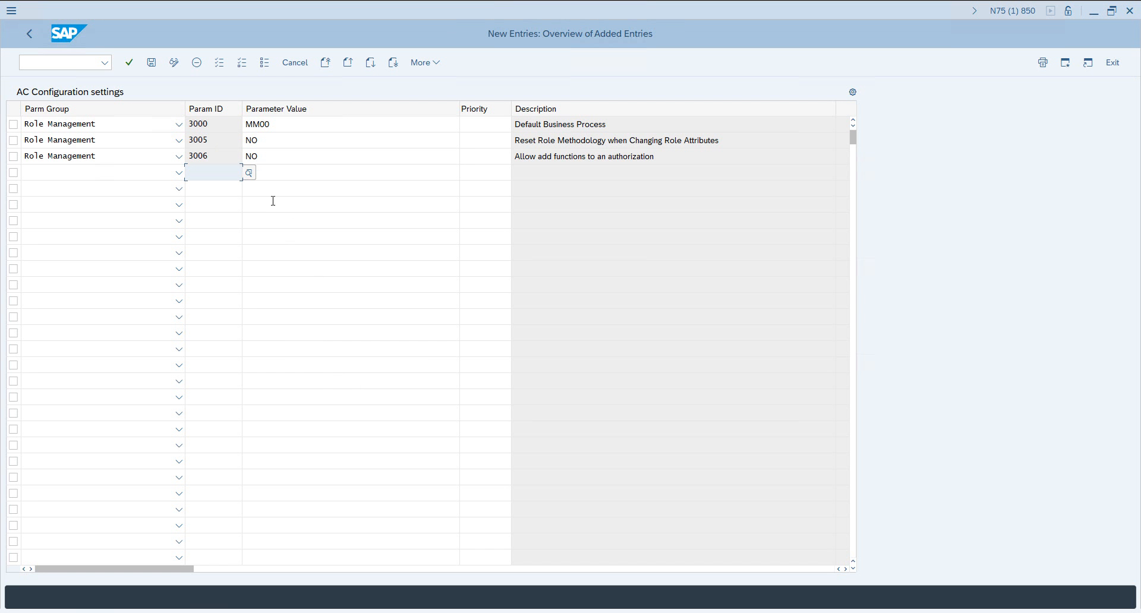
click(152, 65)
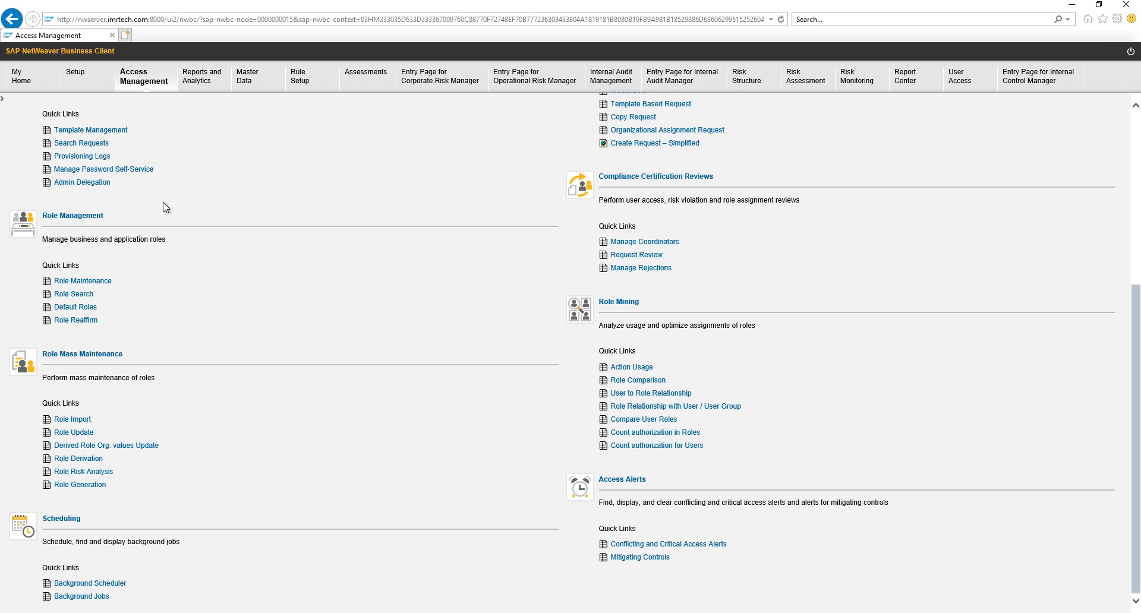
Open the Functions list under Access Rule Maintenance in Setup and close it again
scroll(164, 209, up, 2)
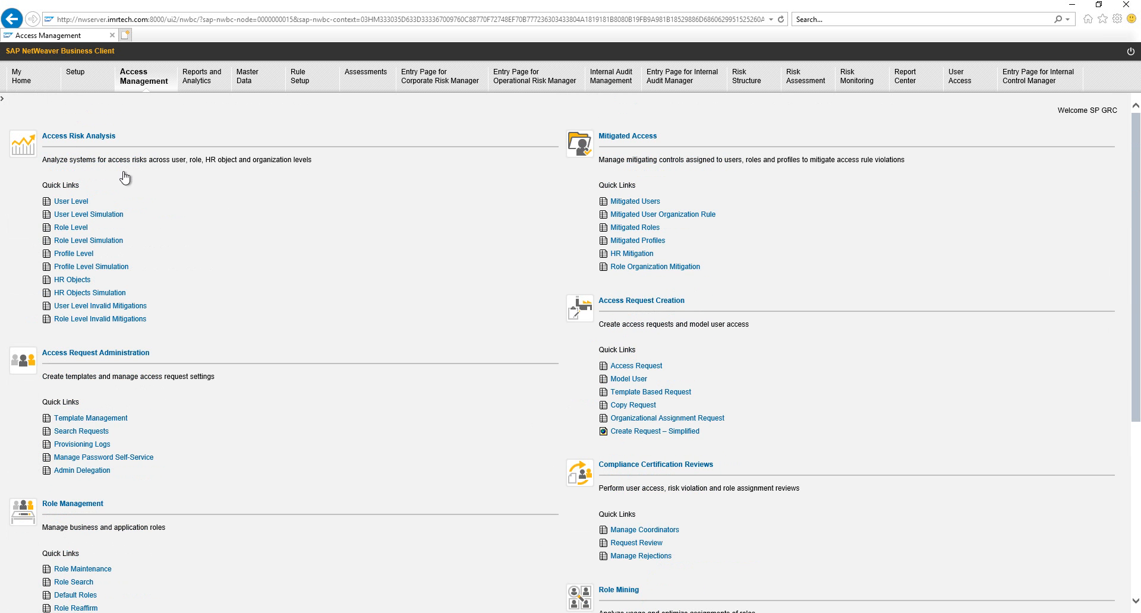
click(70, 85)
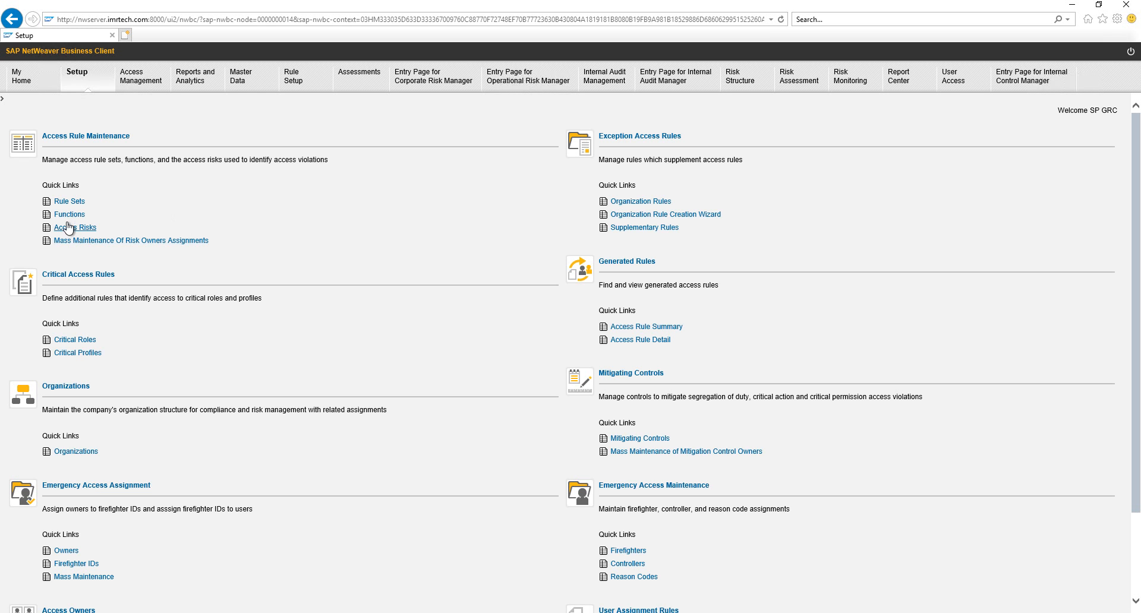
click(68, 215)
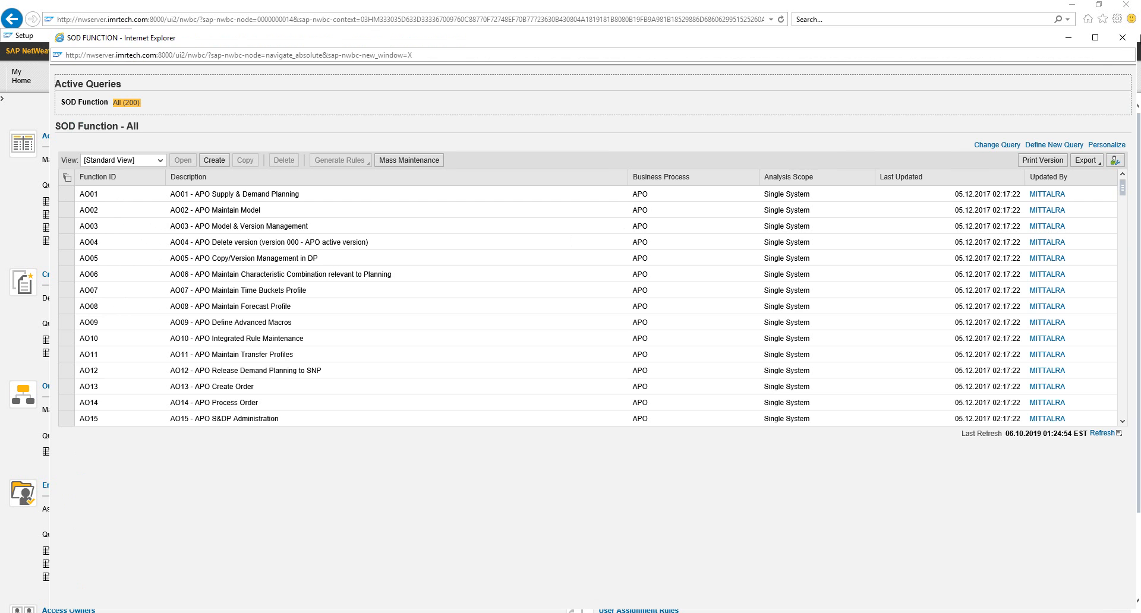
click(1121, 38)
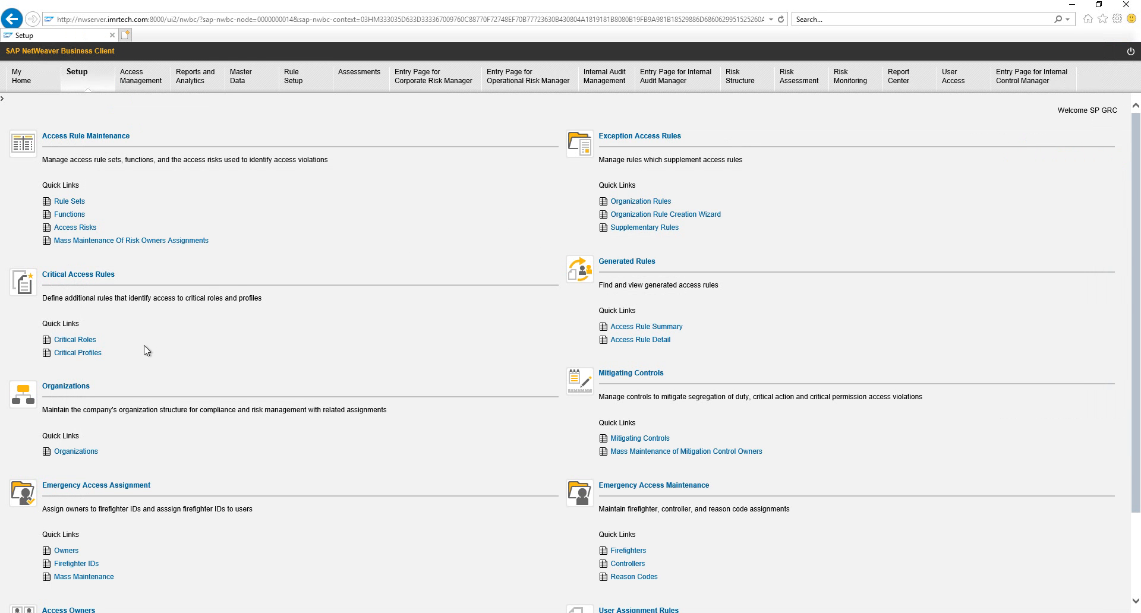
scroll(101, 442, down, 2)
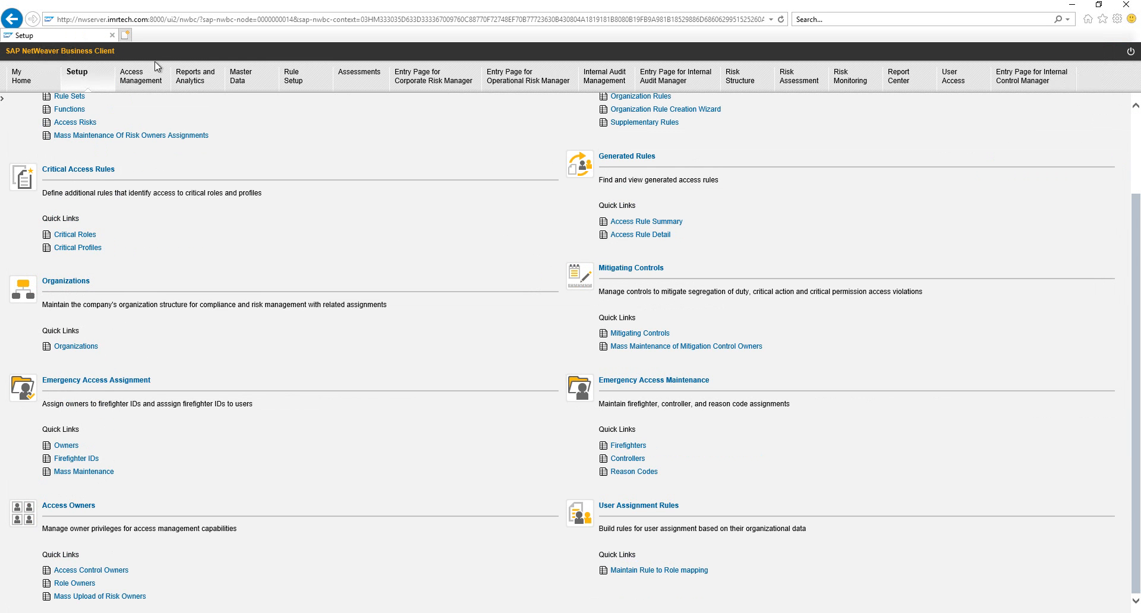
Return to Access Management and start a new single role from the open Role Maintenance list
click(142, 82)
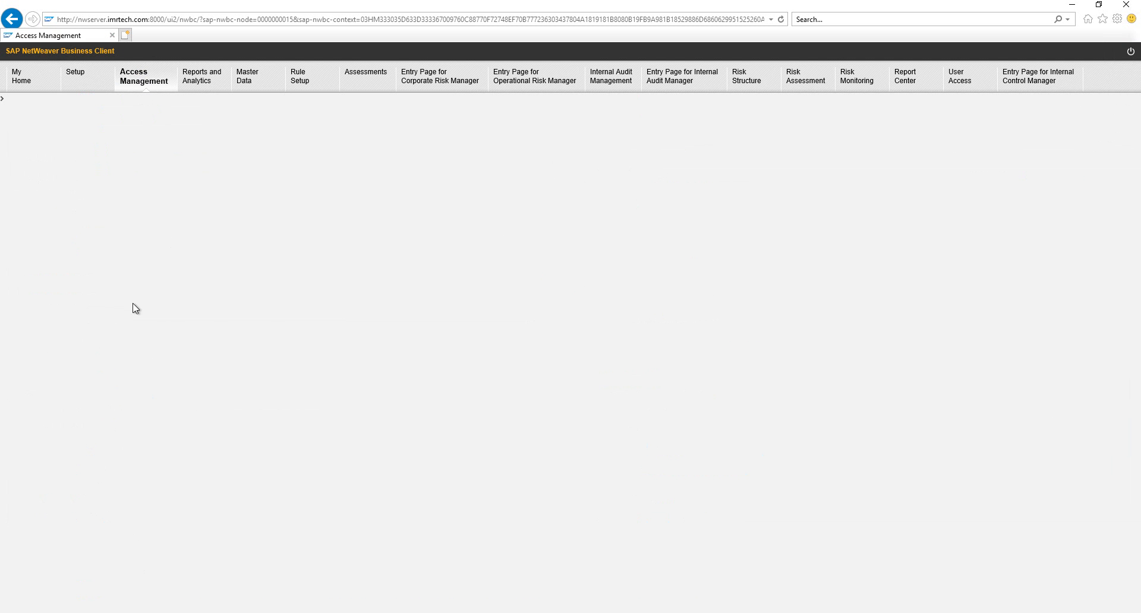
scroll(98, 328, down, 5)
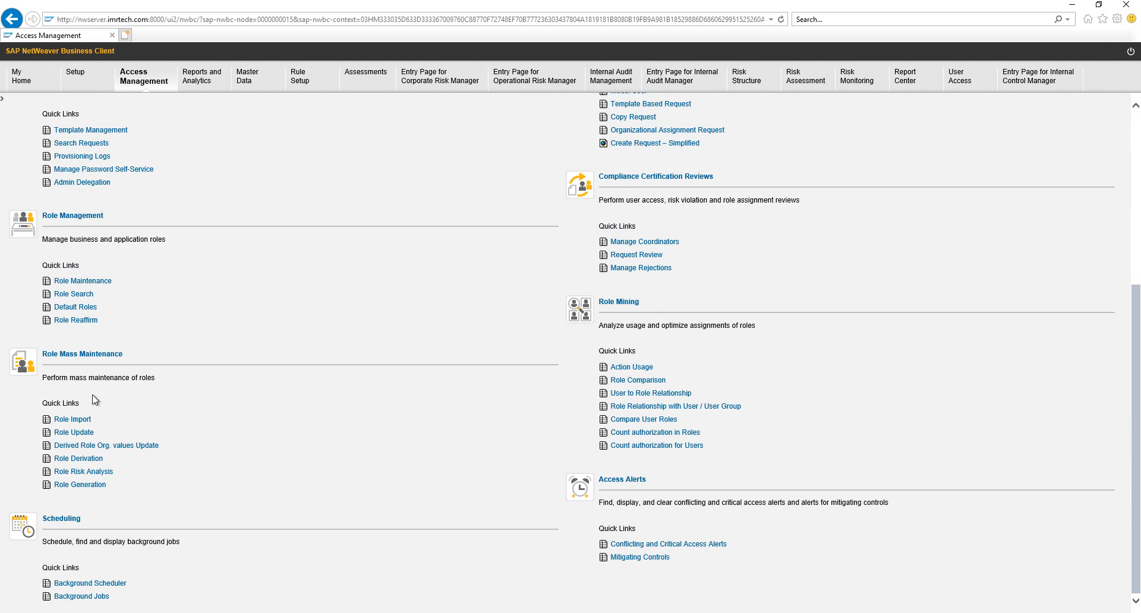
click(81, 284)
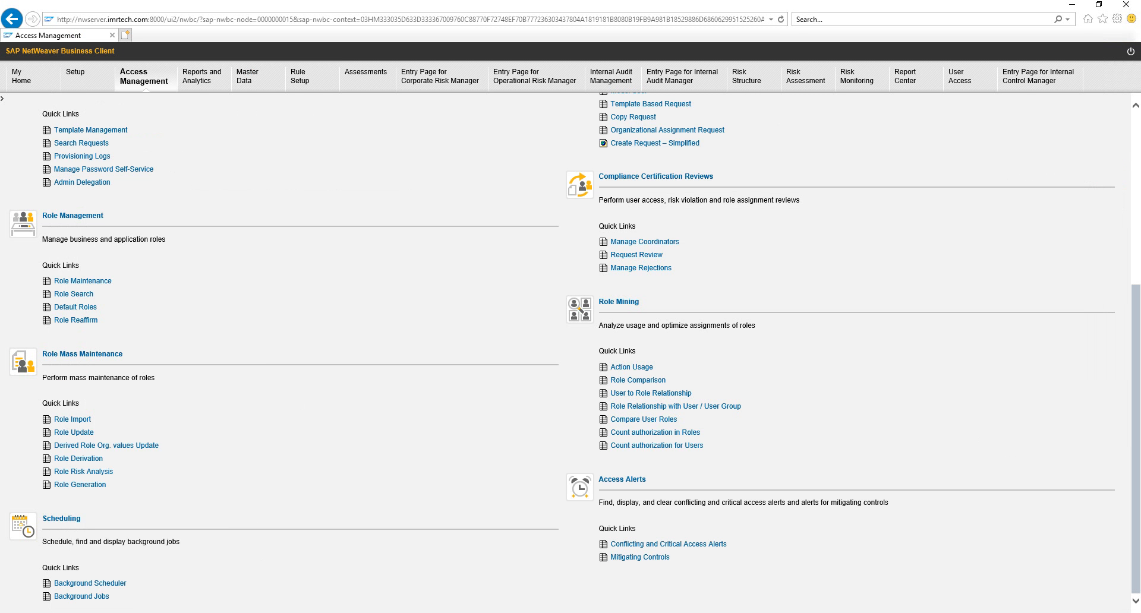
click(134, 612)
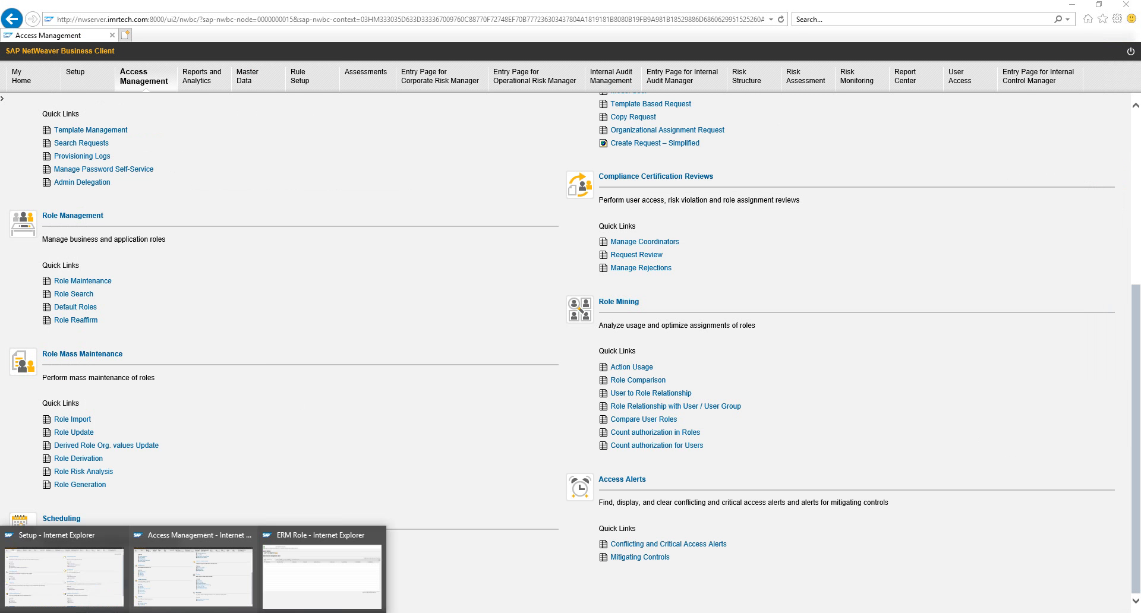
click(295, 581)
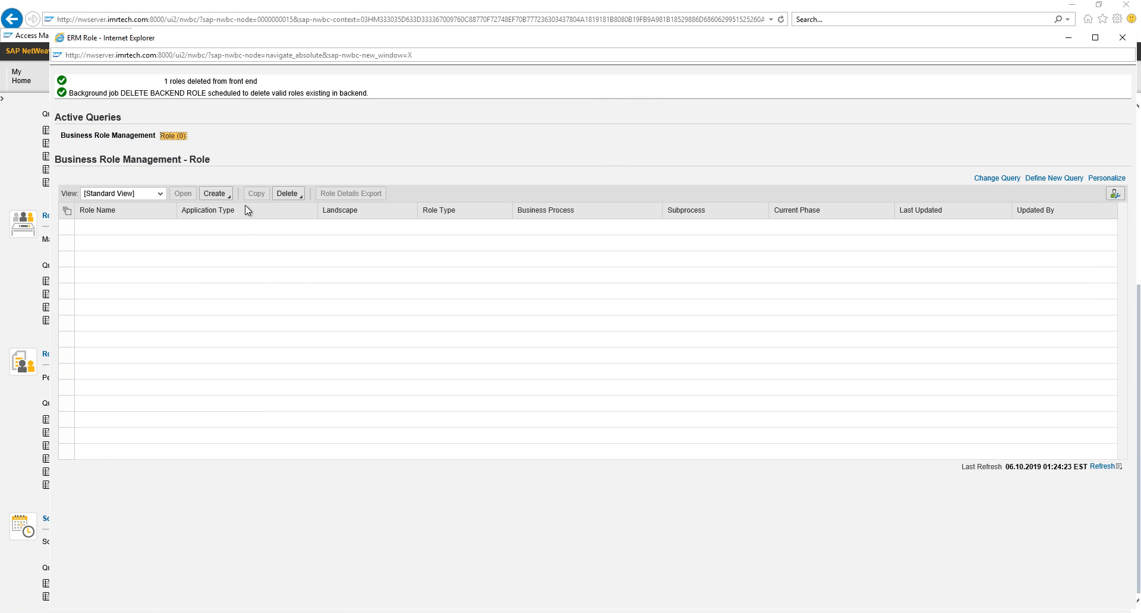
click(226, 202)
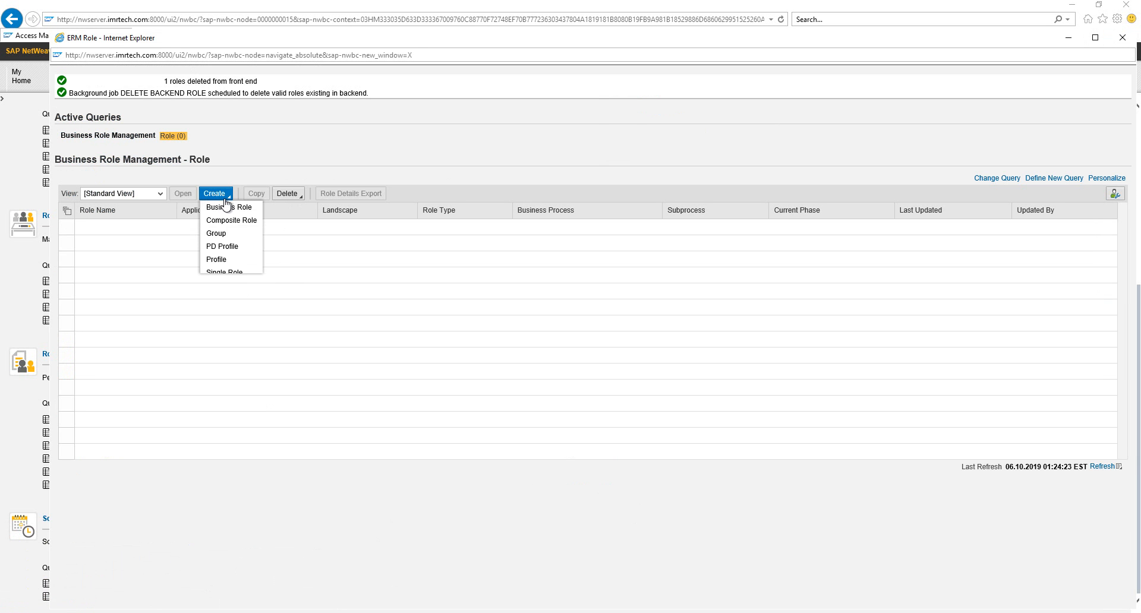
click(226, 273)
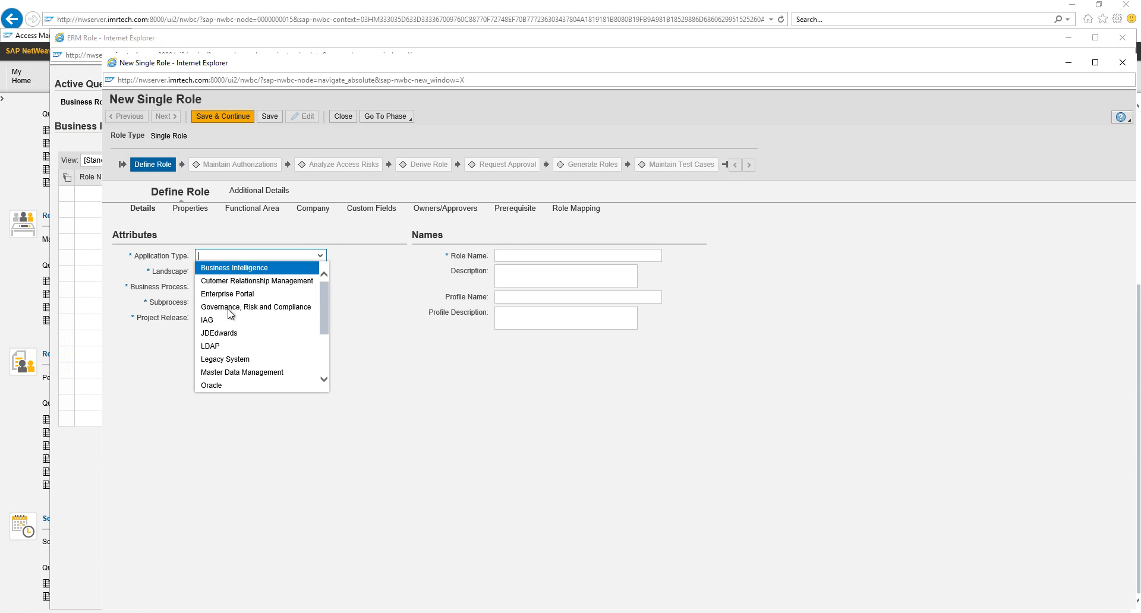
Set the role's application type to SAP, landscape to SAP R3, business process to Finance, subprocess to account payable and project release to abc company
scroll(232, 345, down, 1)
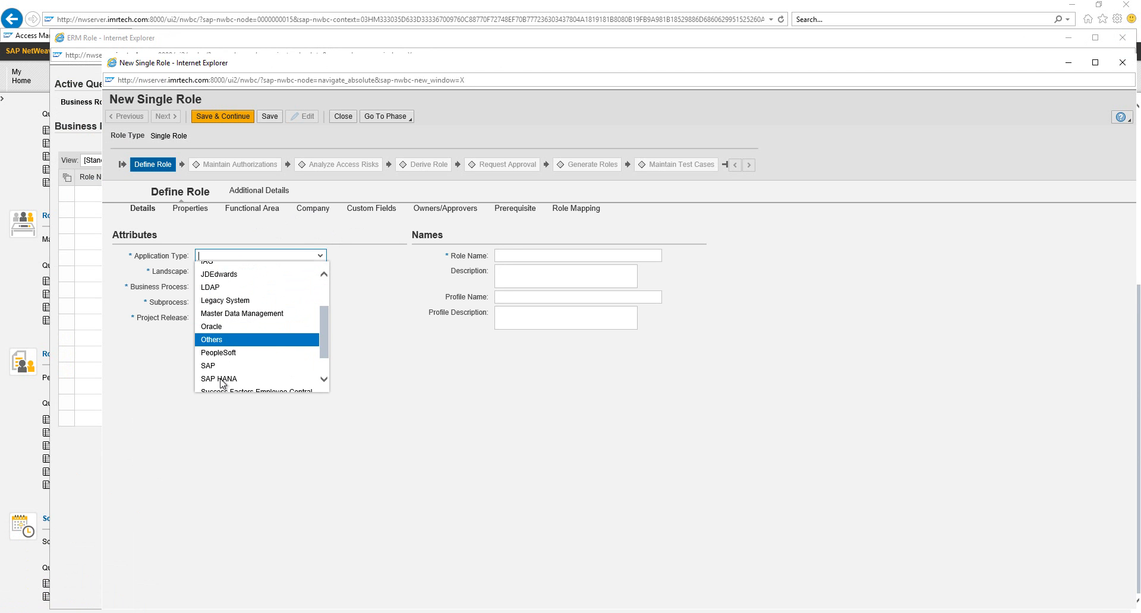
click(223, 366)
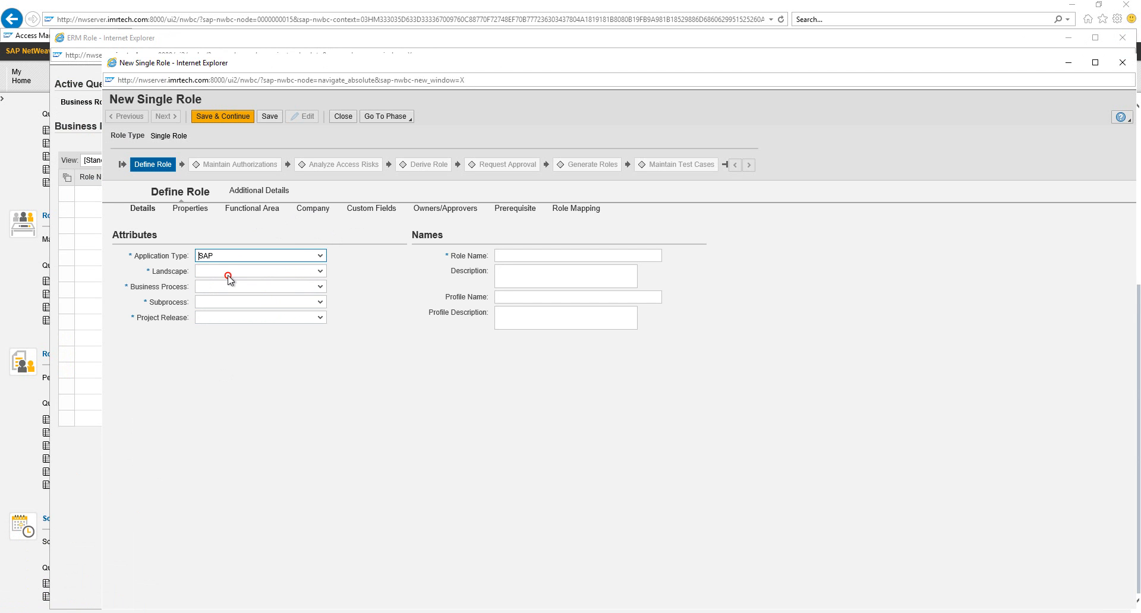
click(228, 272)
click(219, 284)
click(230, 288)
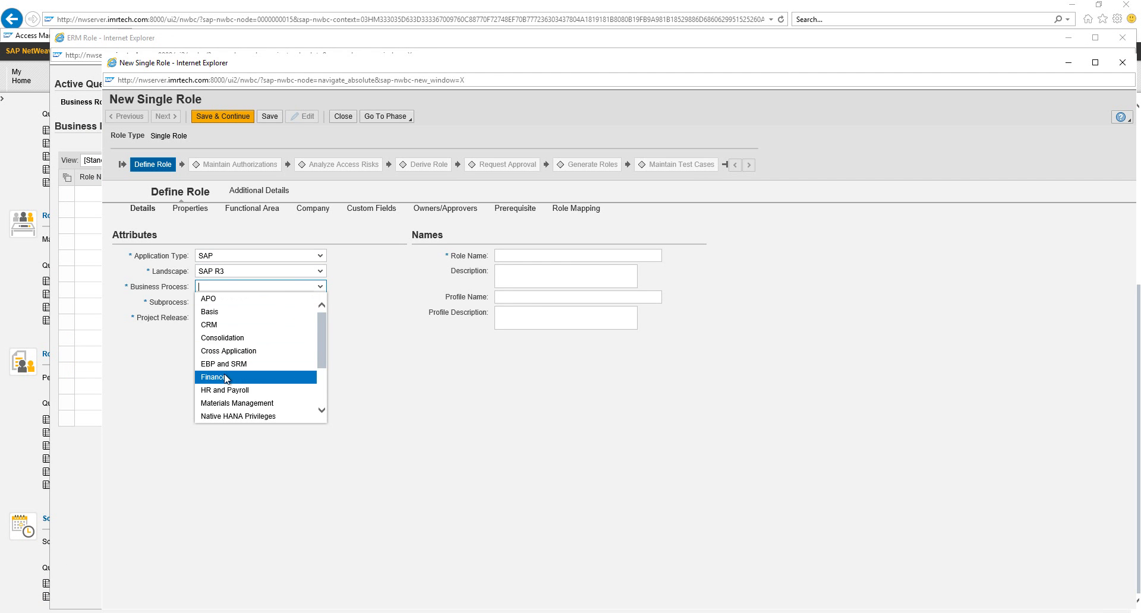
click(225, 376)
click(226, 305)
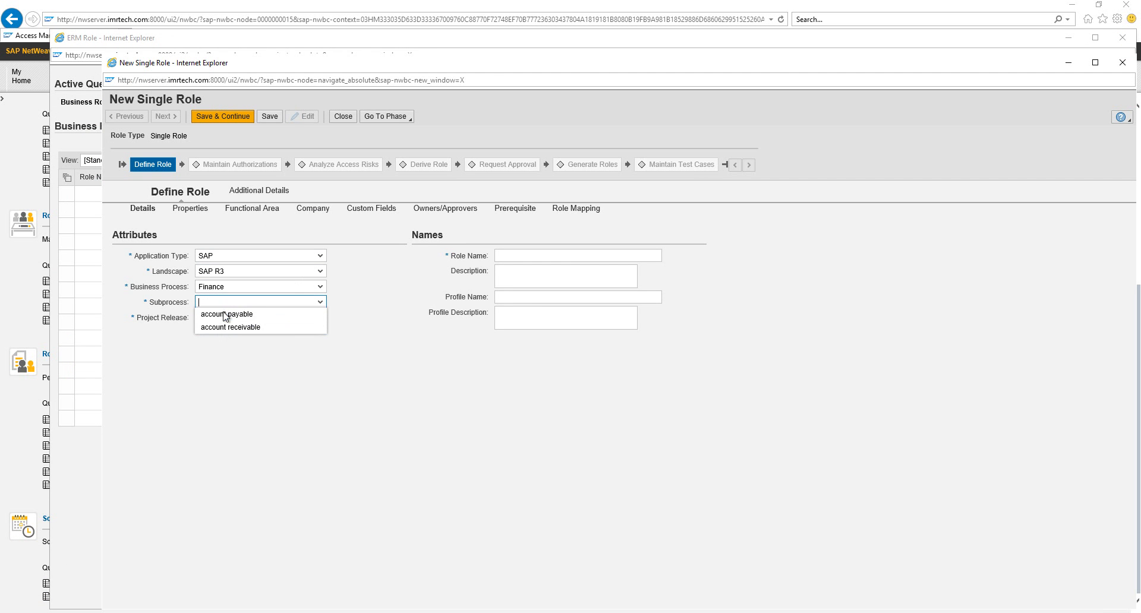
click(226, 314)
click(228, 318)
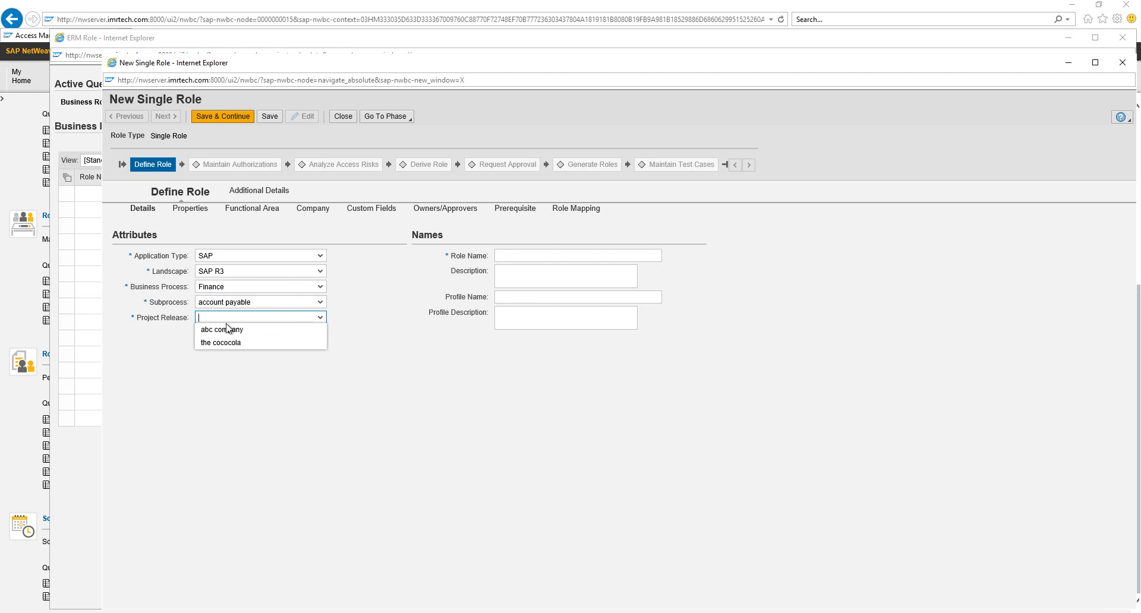
click(227, 330)
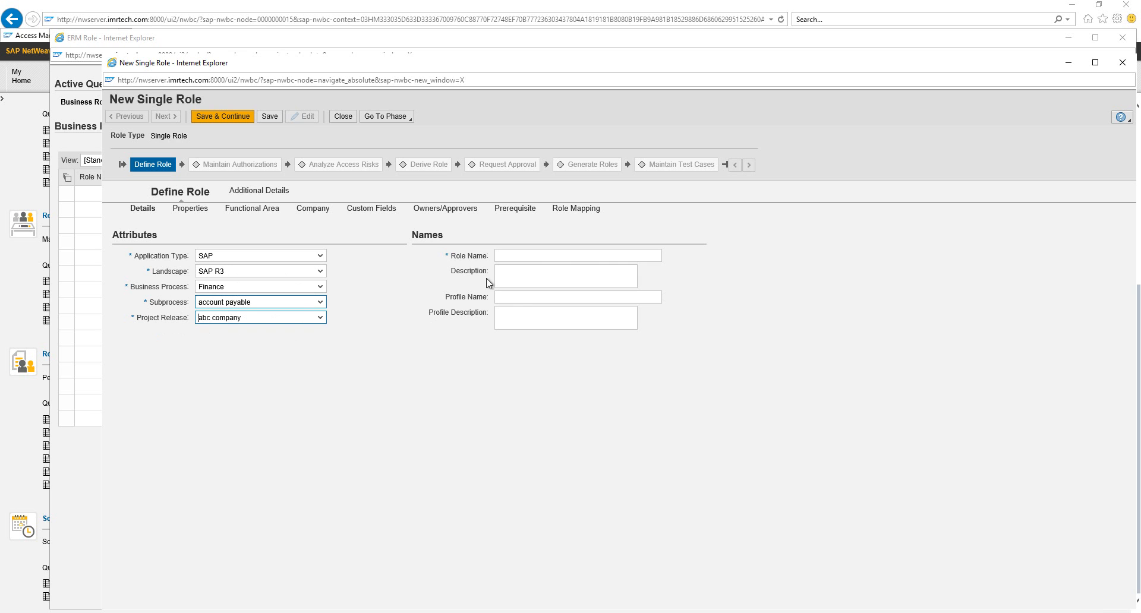
Name the role ZTEST and save it to continue to the Maintain Authorizations phase
click(536, 256)
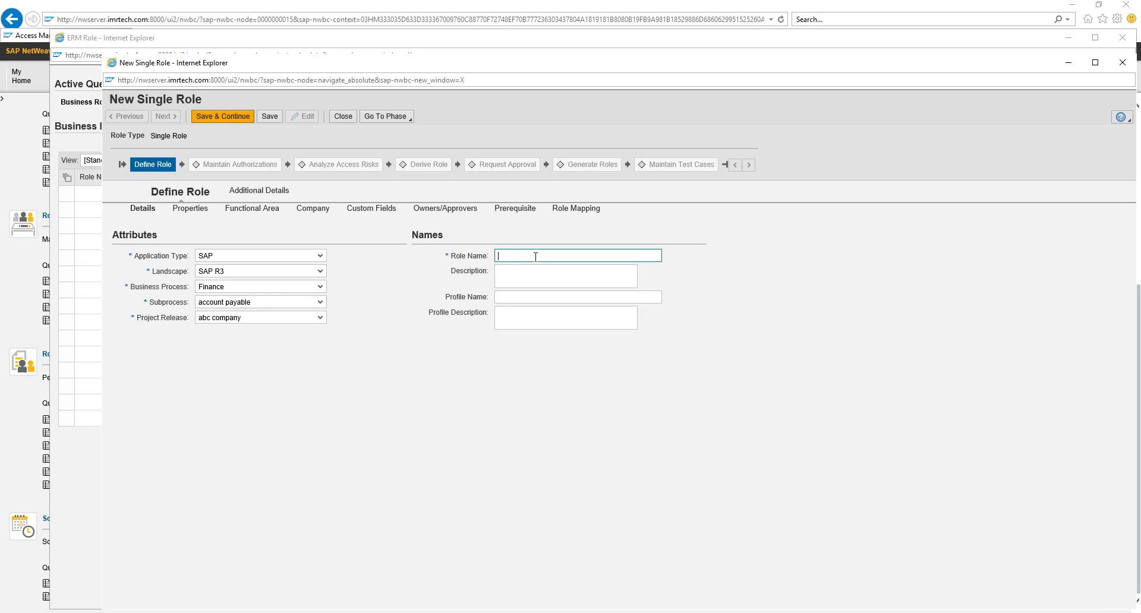
text(ZTETS)
key(BackSpace)
key(BackSpace)
key(BackSpace)
key(BackSpace)
text(EST)
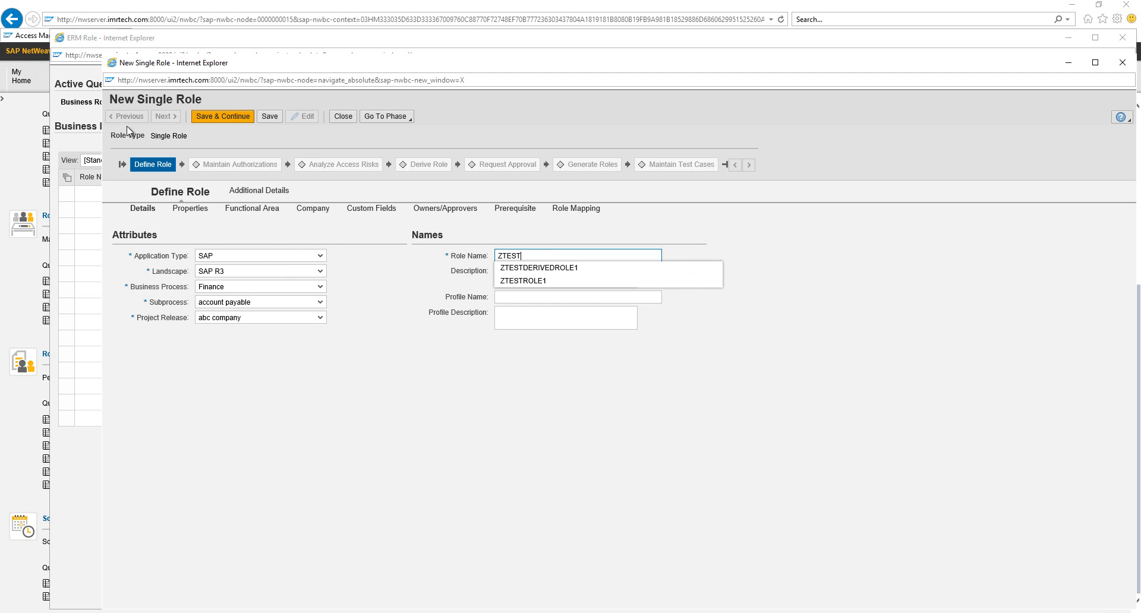
click(437, 273)
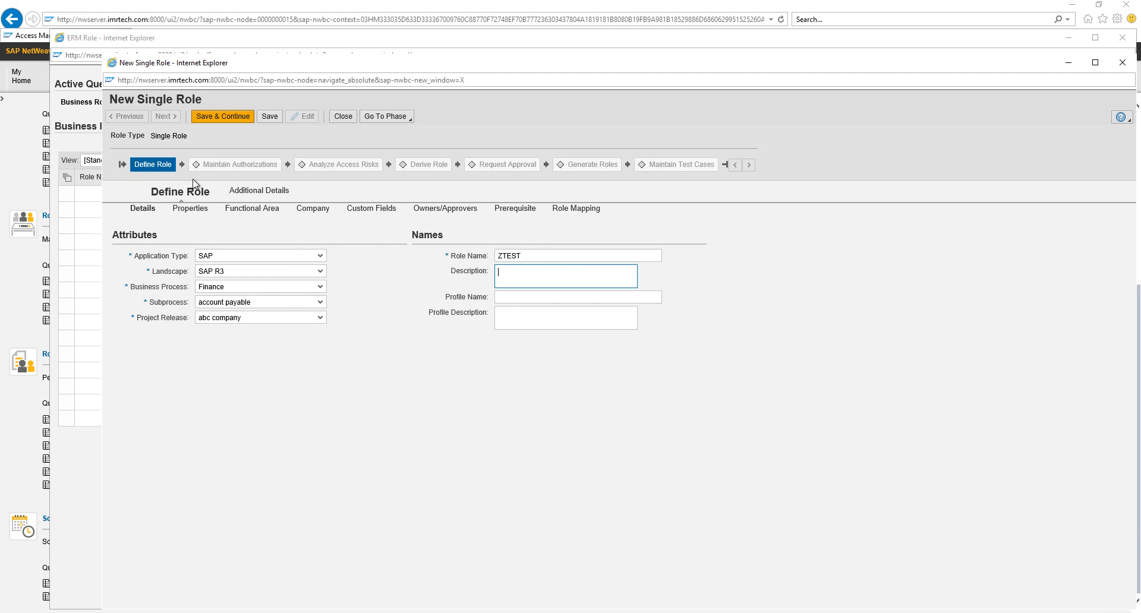
click(223, 120)
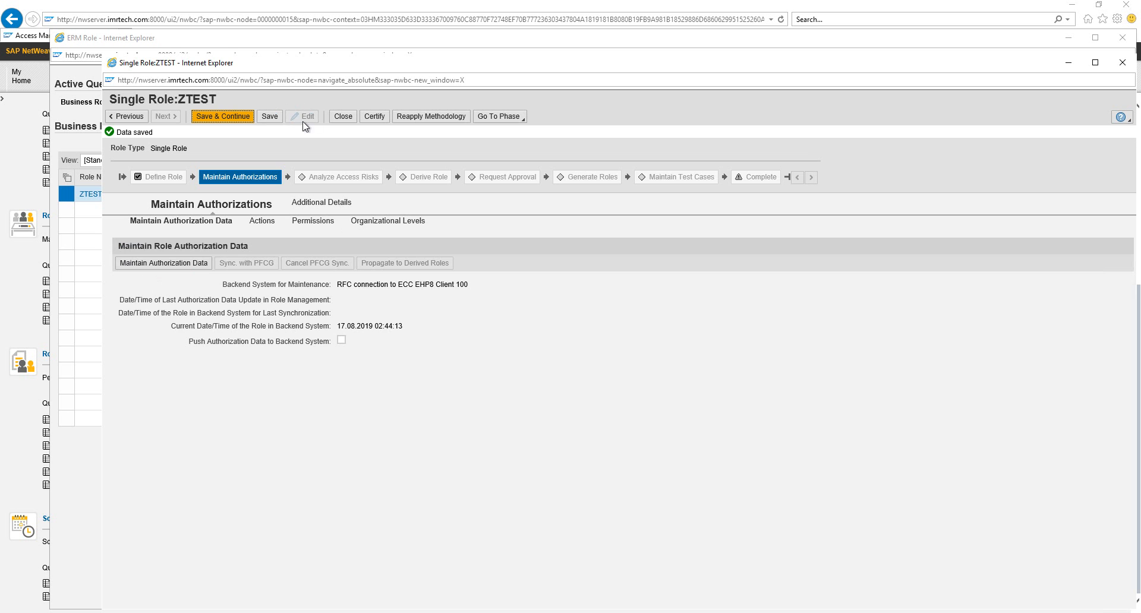
Close the ZTEST role details and delete the role in the foreground, confirming deletion from front-end and back-end
click(343, 116)
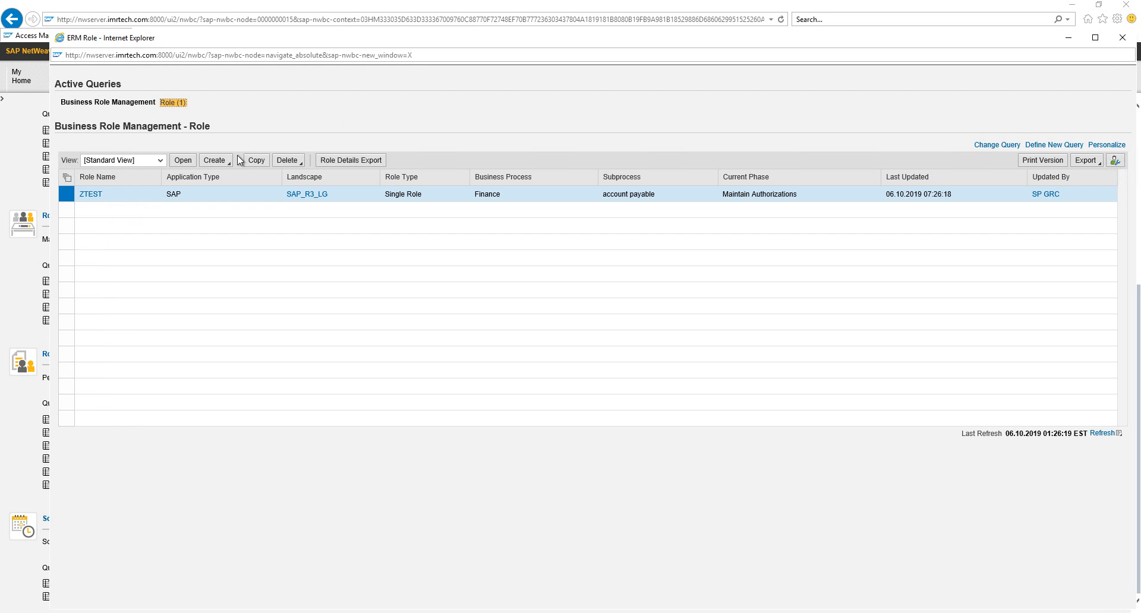
click(301, 165)
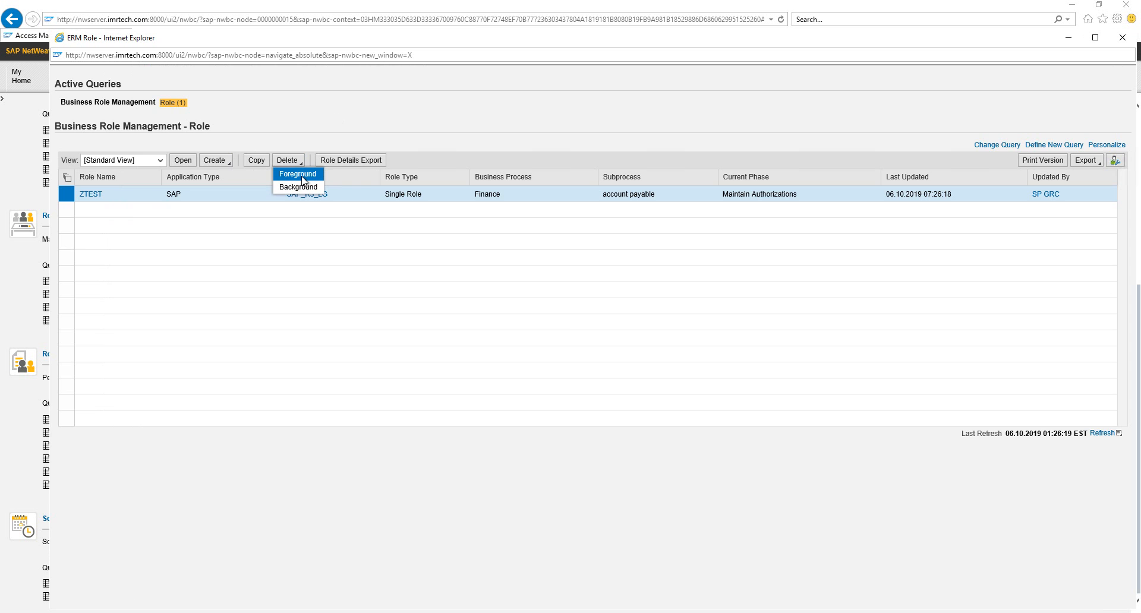
click(303, 175)
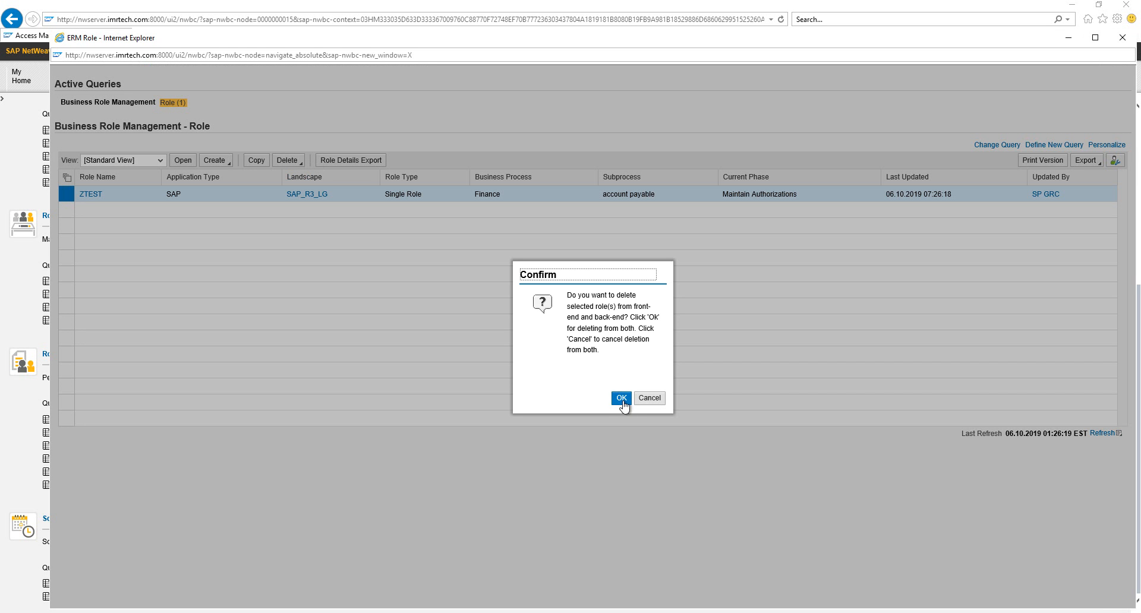
click(623, 399)
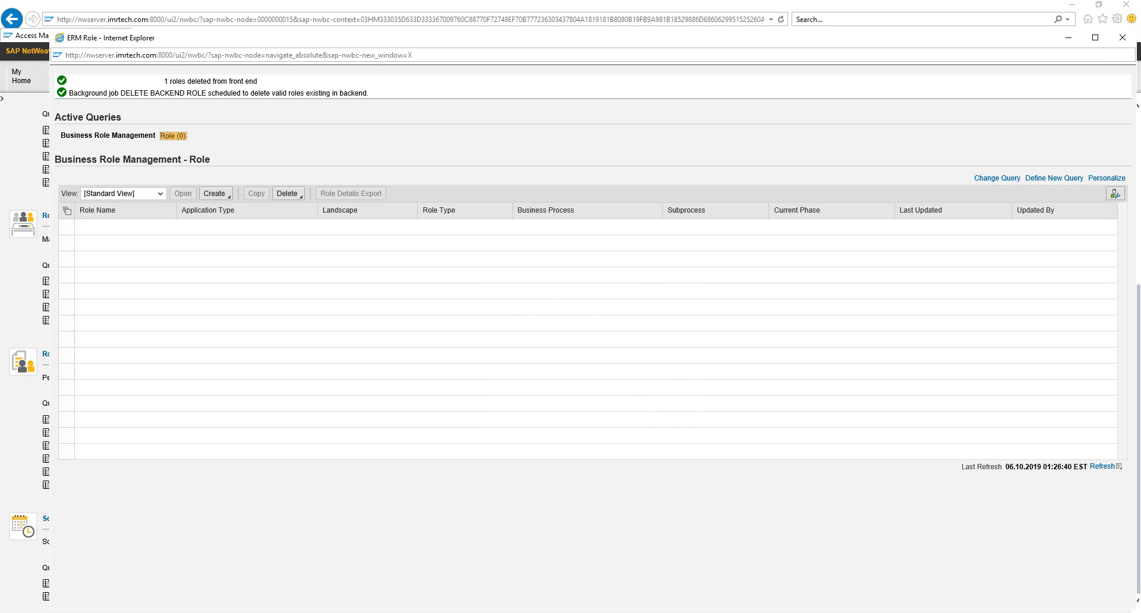
Switch to the AC Configuration settings in SAP GUI, set the value of parameter 3006 to YES and save the entries
click(262, 612)
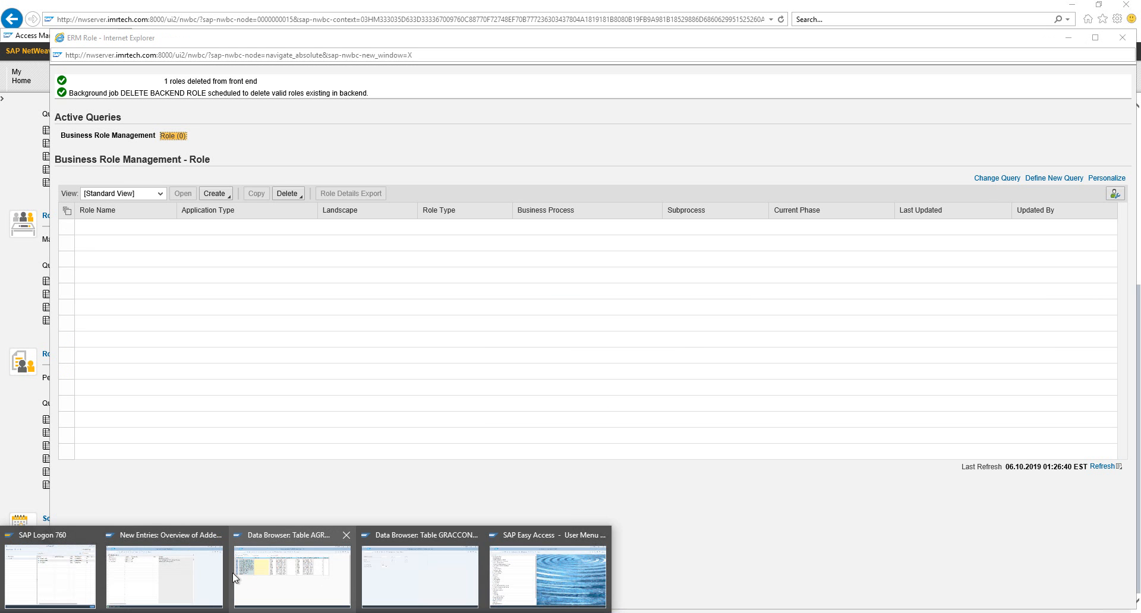
click(189, 580)
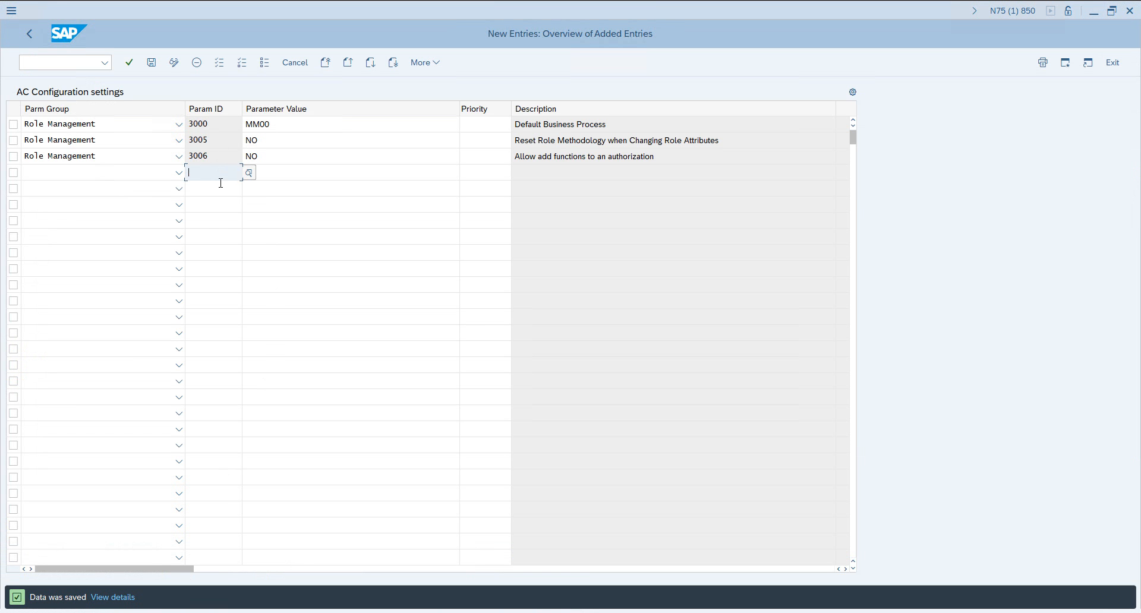
click(294, 160)
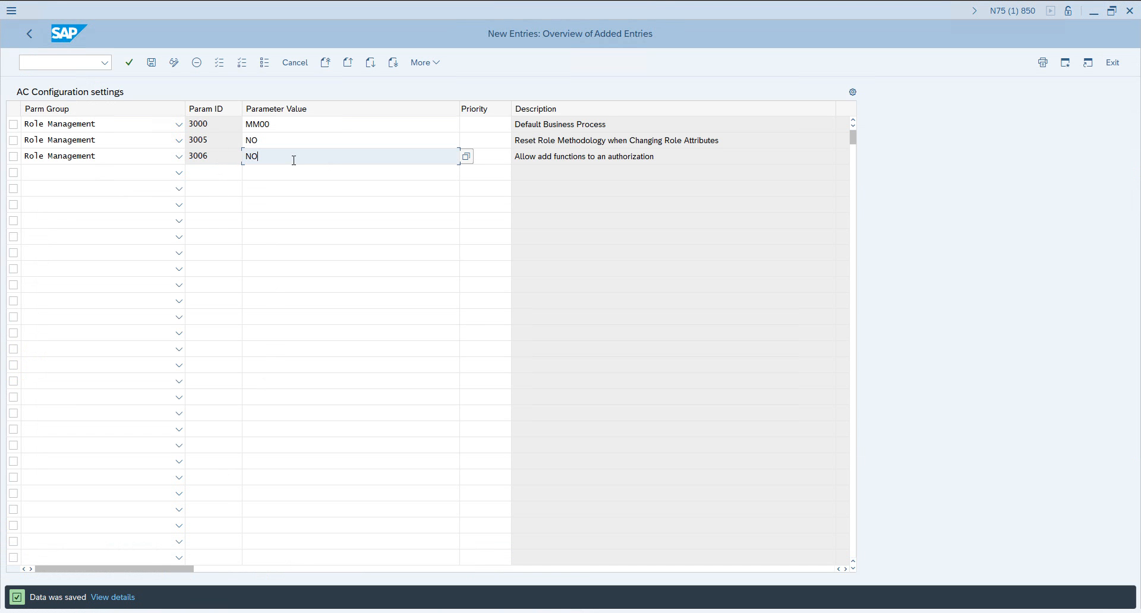
click(133, 173)
click(293, 157)
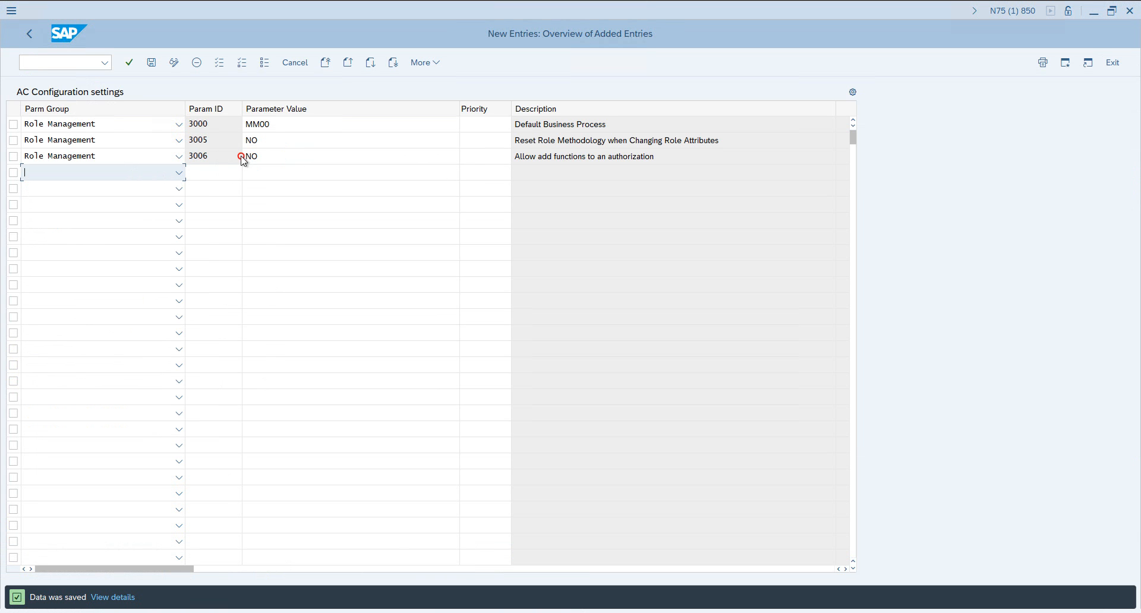
click(261, 159)
drag(261, 159, 223, 157)
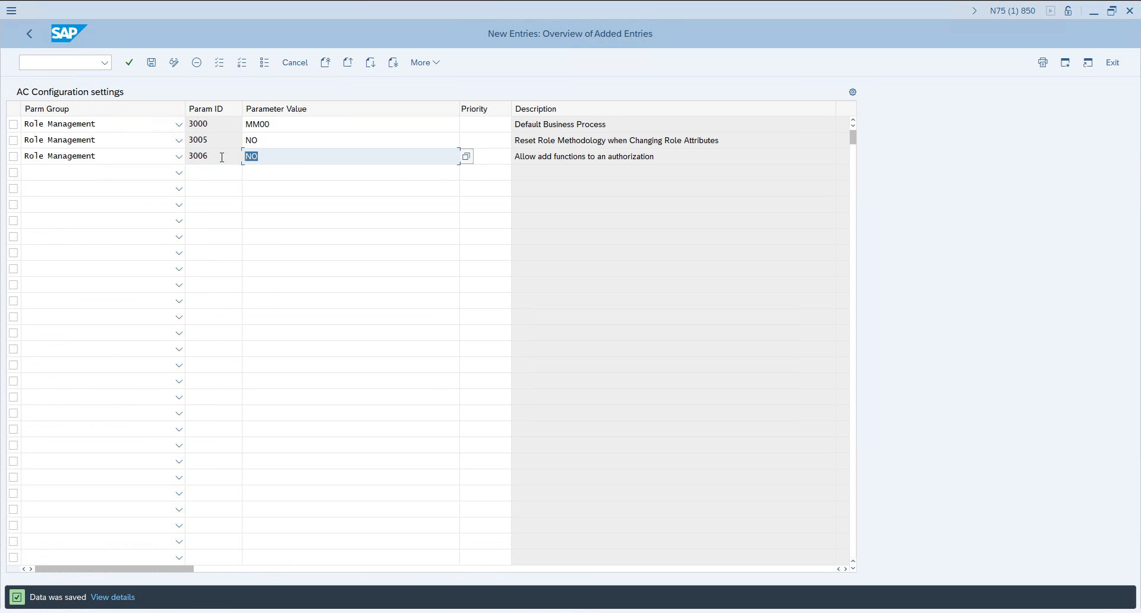
text(YED)
key(BackSpace)
text(S)
key(Return)
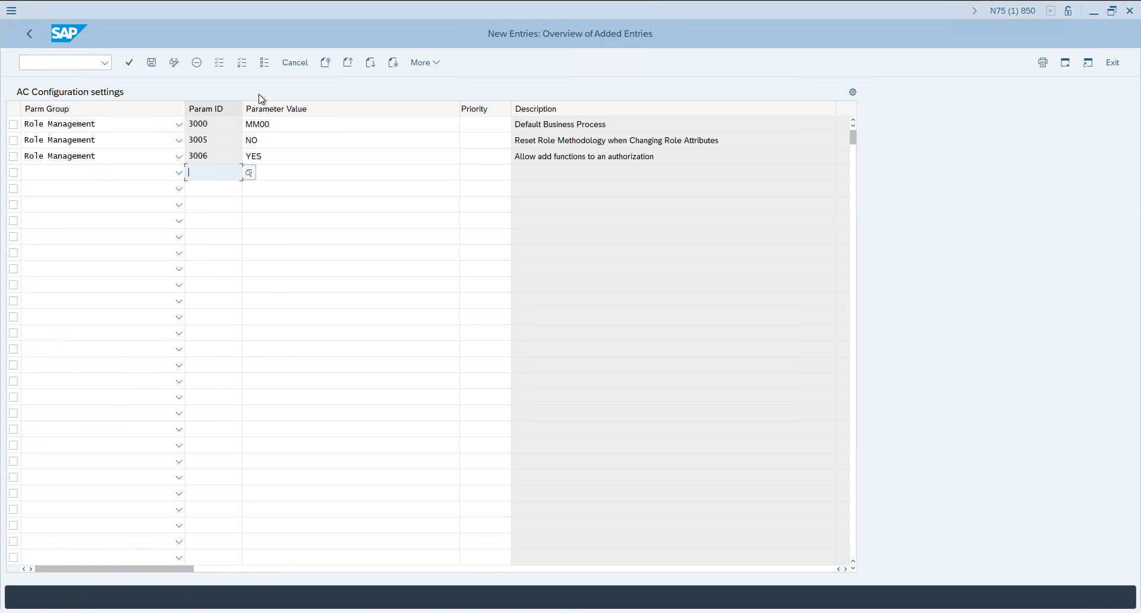
click(154, 63)
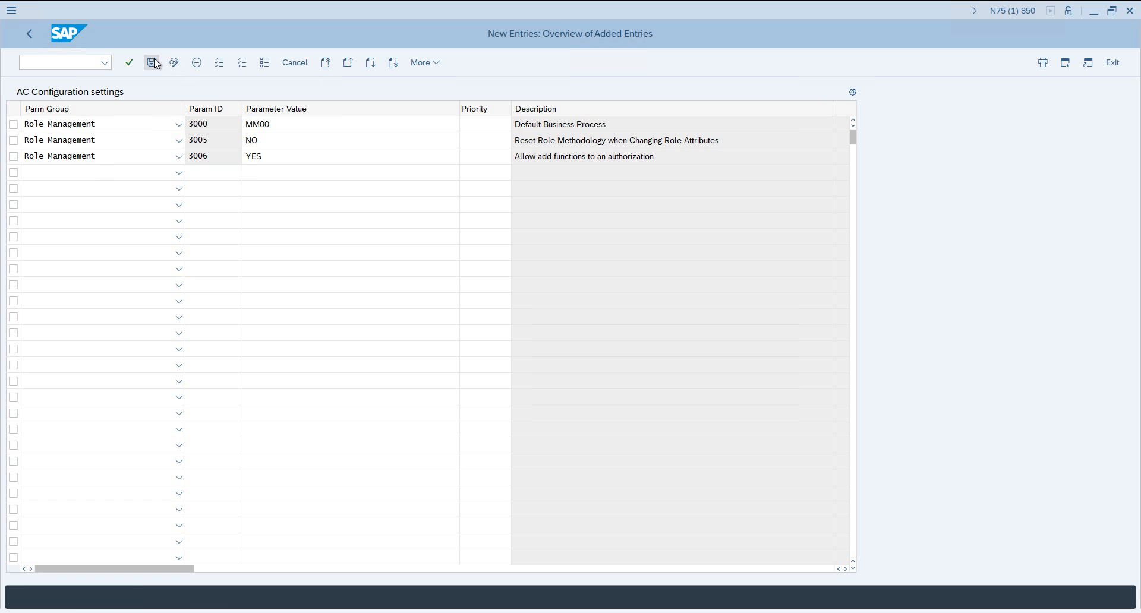
Start a new entry with the Role Management parameter group and open an enlarged list of its available parameter IDs
click(109, 174)
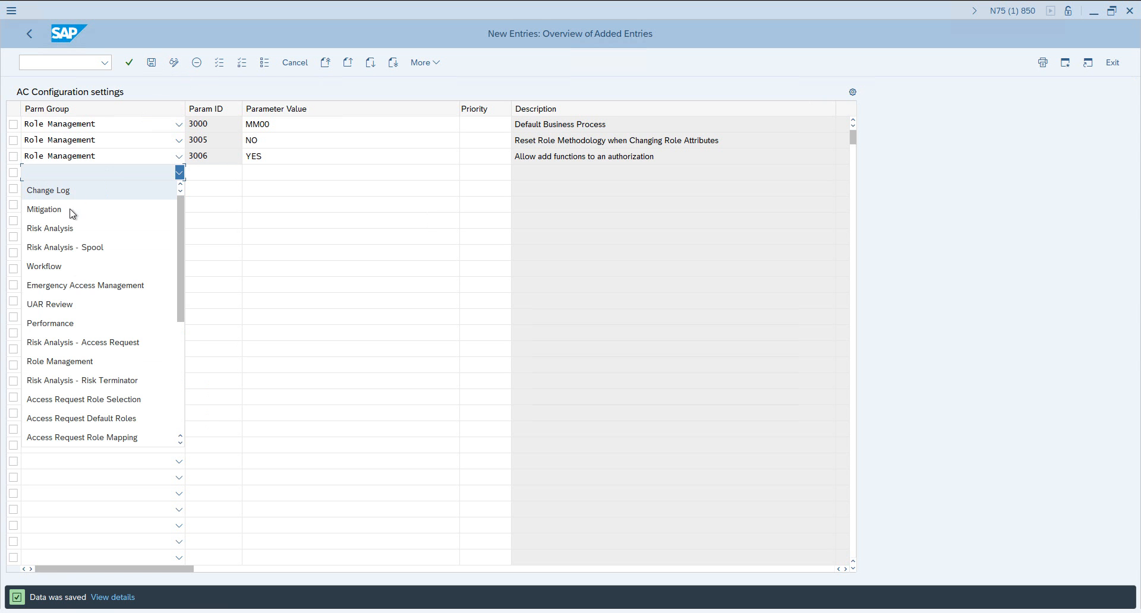
click(69, 362)
click(220, 172)
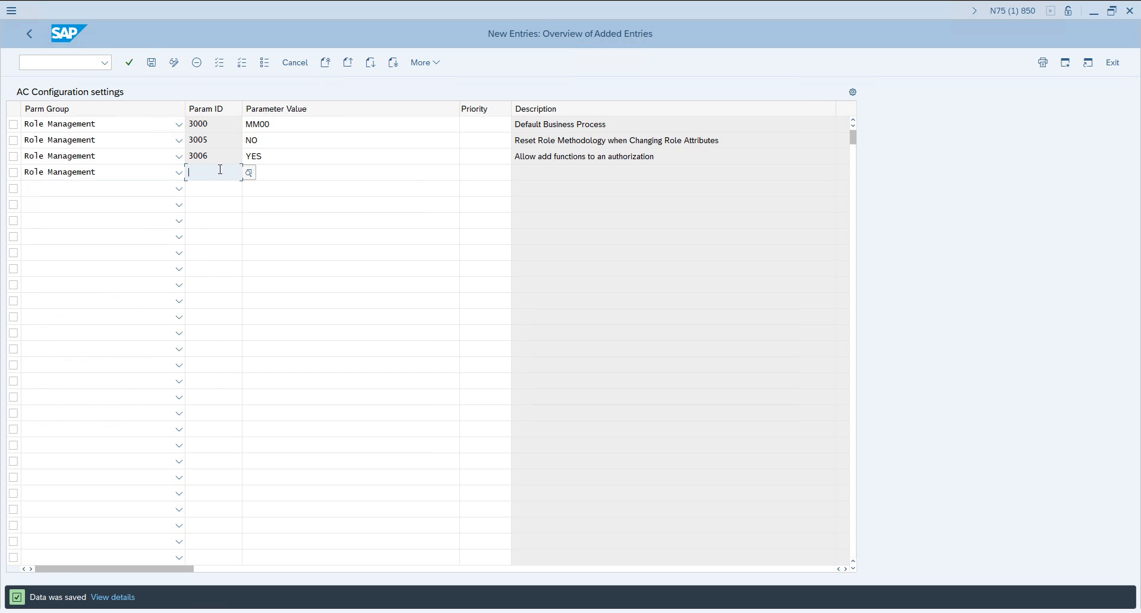
click(249, 172)
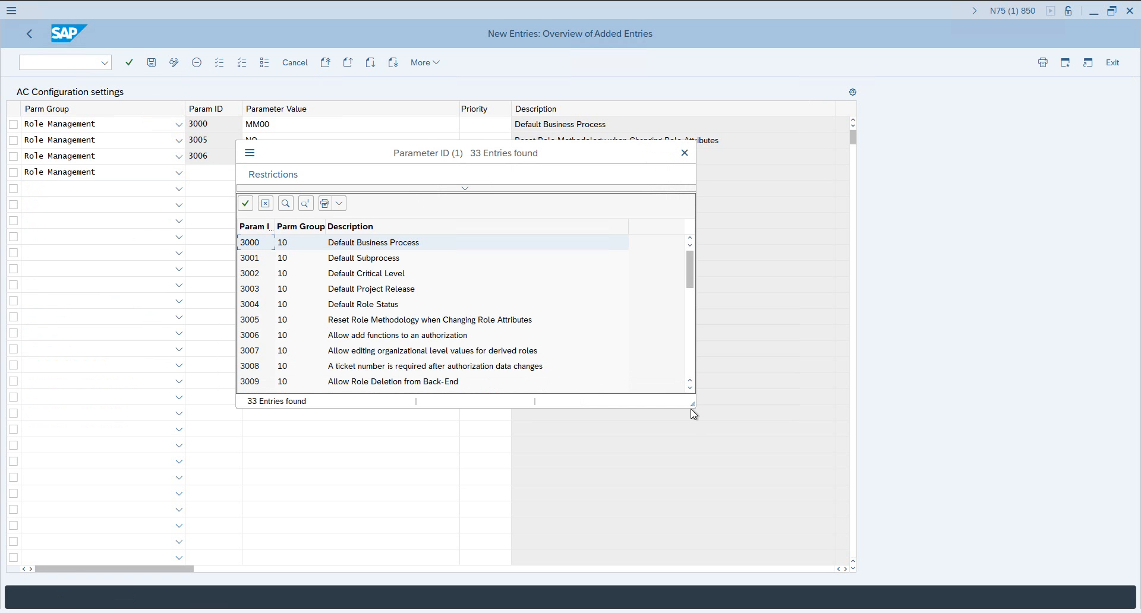
drag(690, 404, 901, 548)
drag(547, 155, 651, 45)
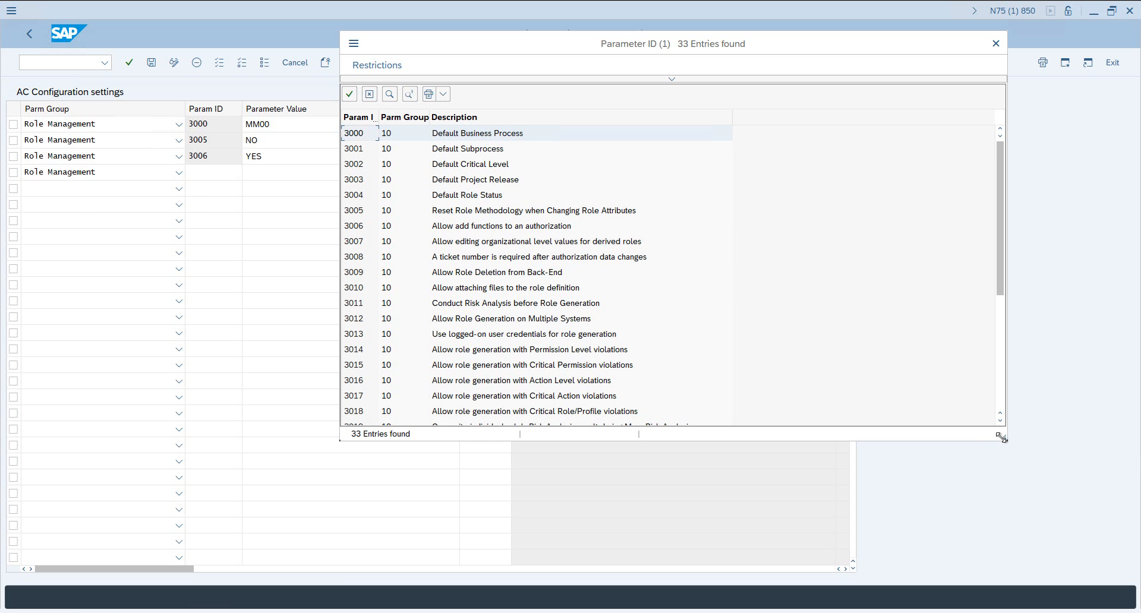
drag(1000, 438, 1088, 583)
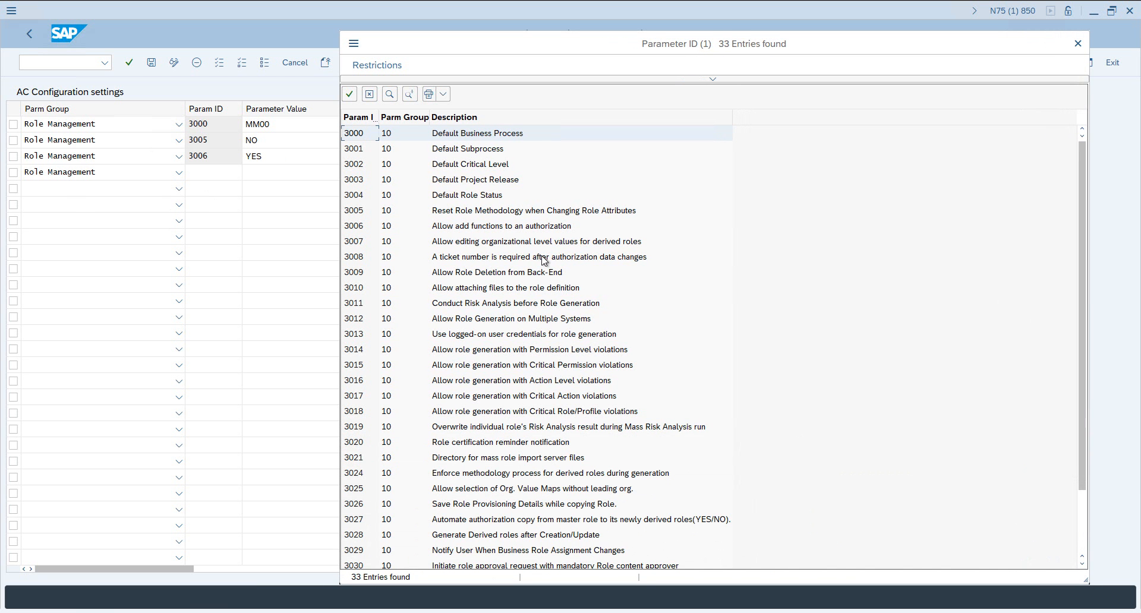
Choose parameter 3007, Allow editing organizational level values for derived roles, for the new entry and set its value to YES
click(373, 231)
click(359, 245)
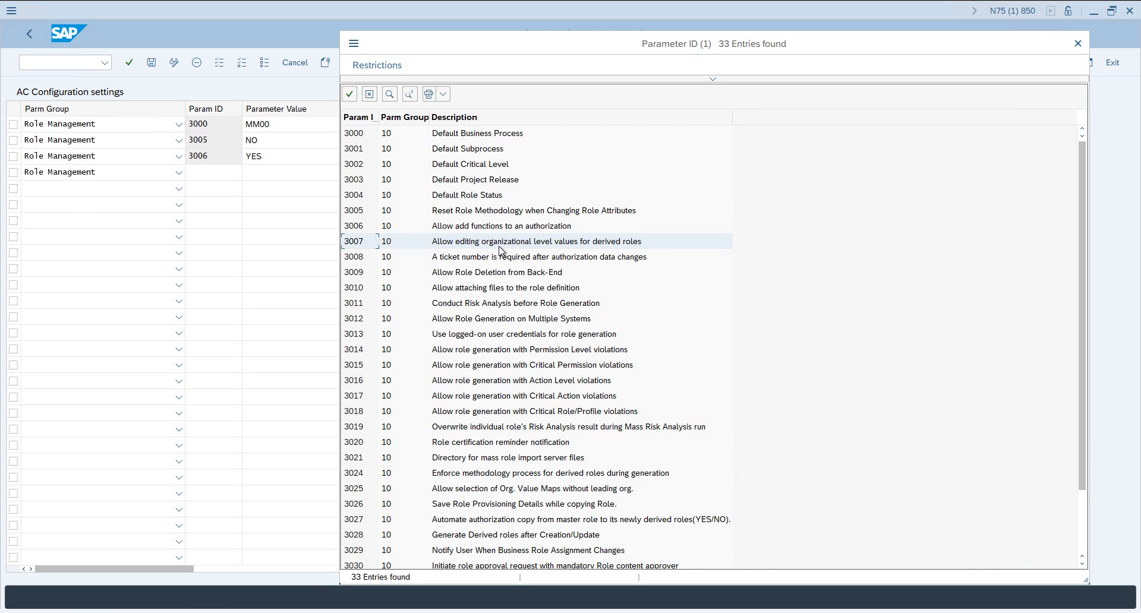
click(589, 245)
drag(563, 46, 709, 48)
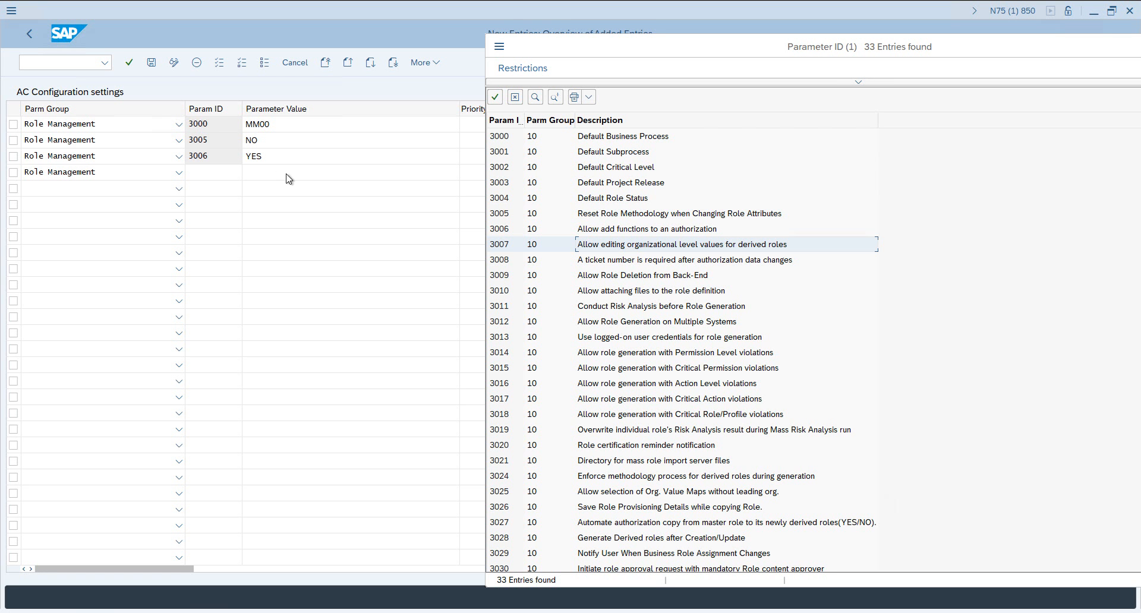
double_click(497, 246)
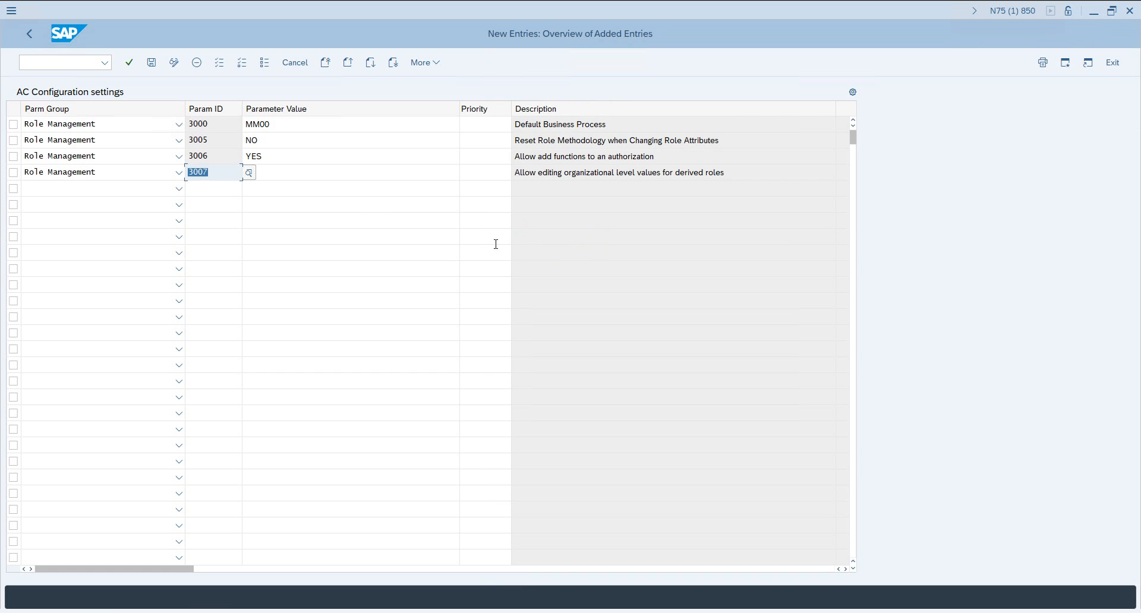
click(307, 175)
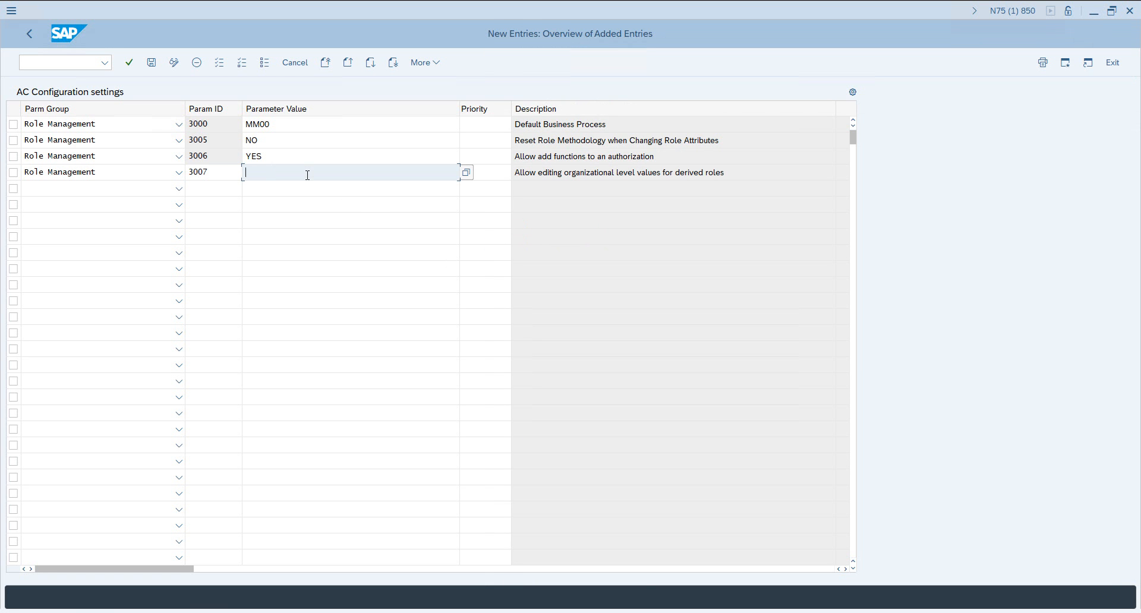
text(YES)
key(Return)
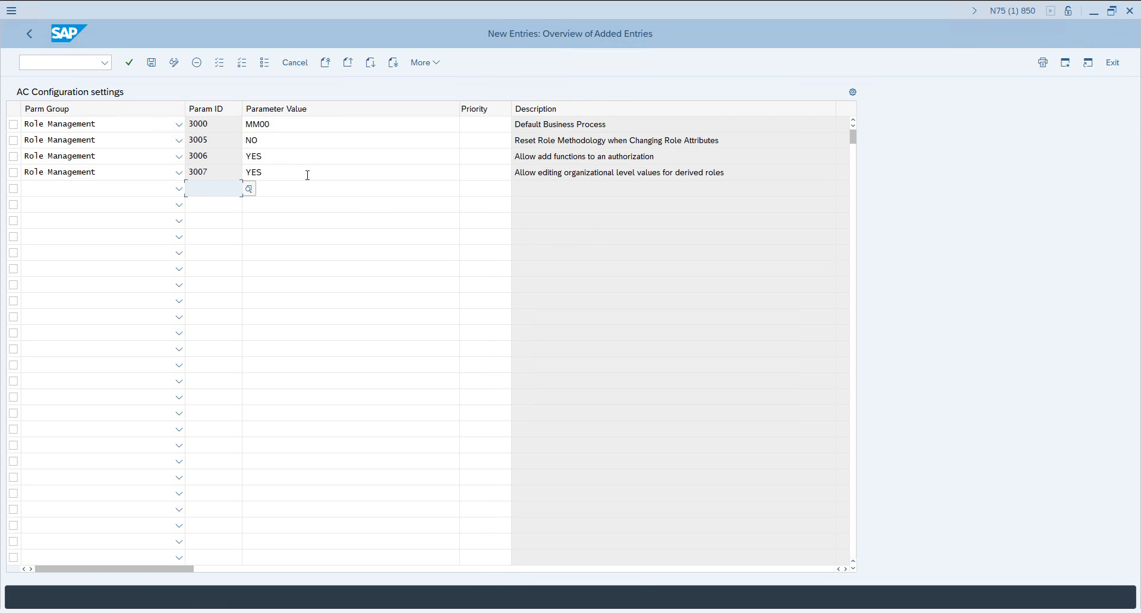
Add another Role Management entry below parameter 3007 and open an enlarged list of available parameter IDs for it
click(179, 188)
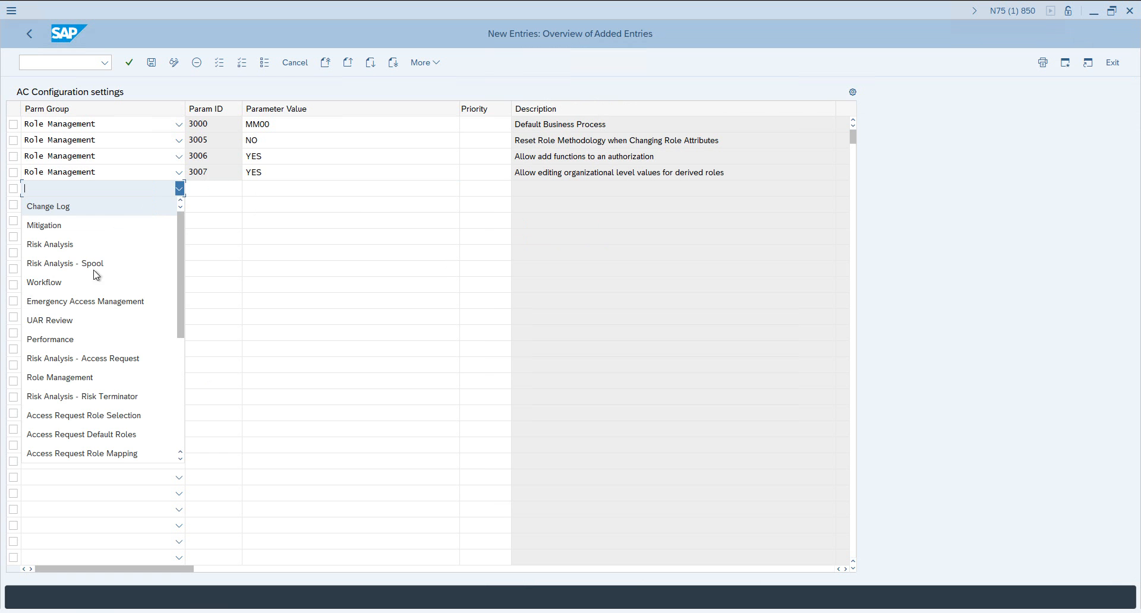
click(83, 378)
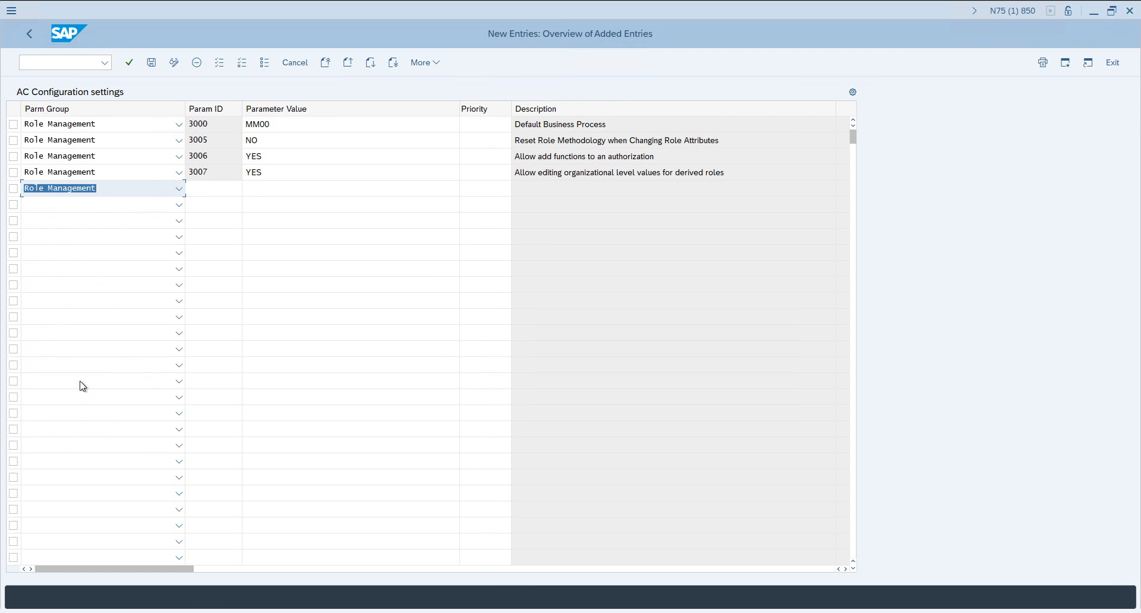
click(218, 189)
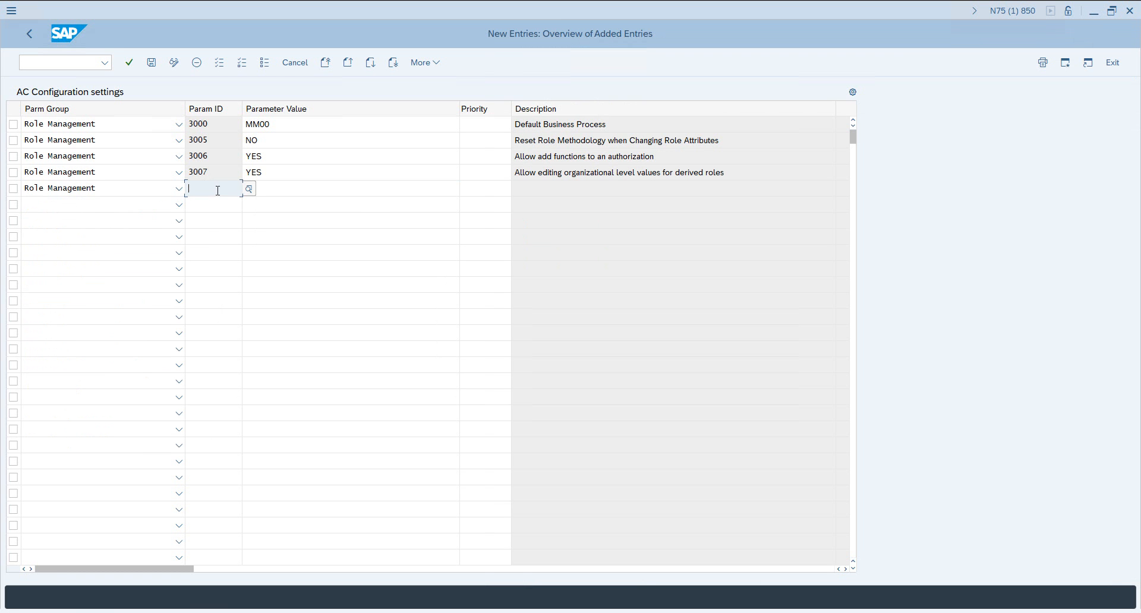
click(249, 189)
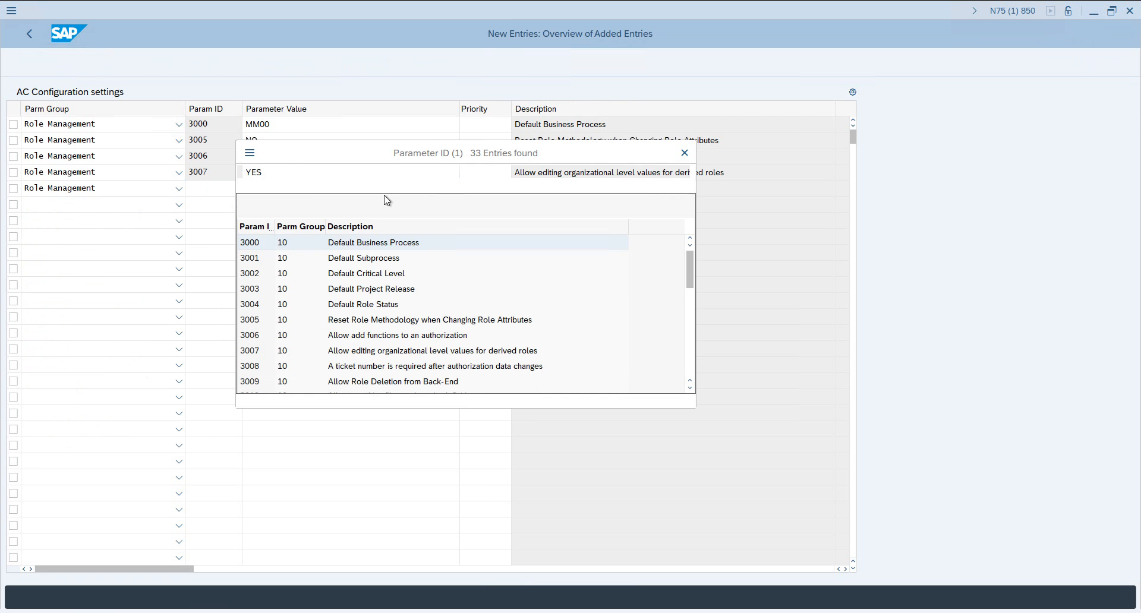
scroll(394, 257, down, 4)
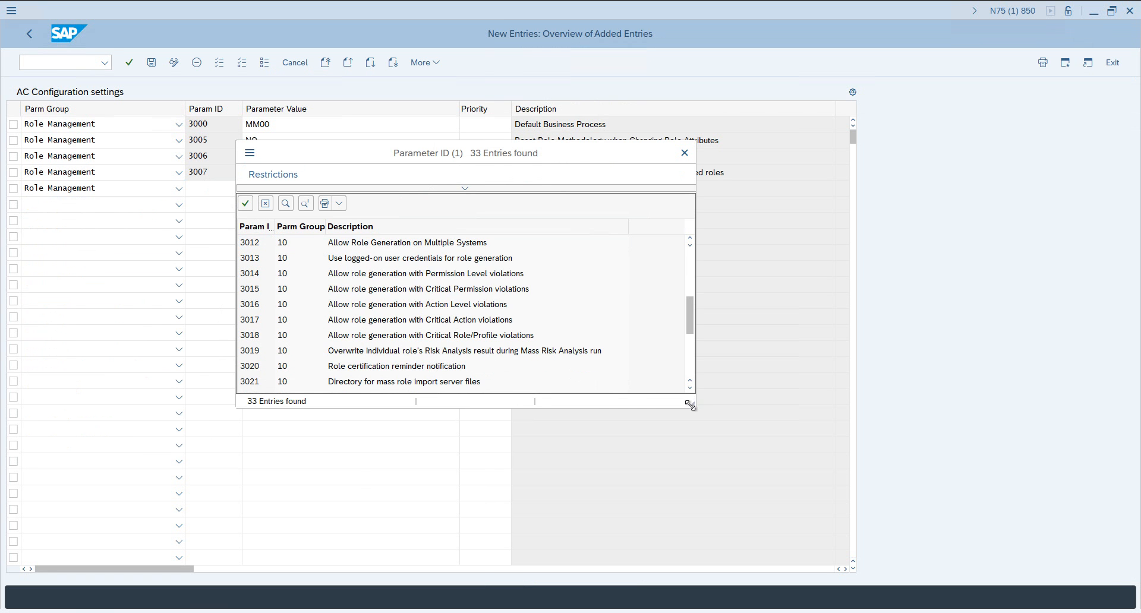
drag(689, 404, 838, 515)
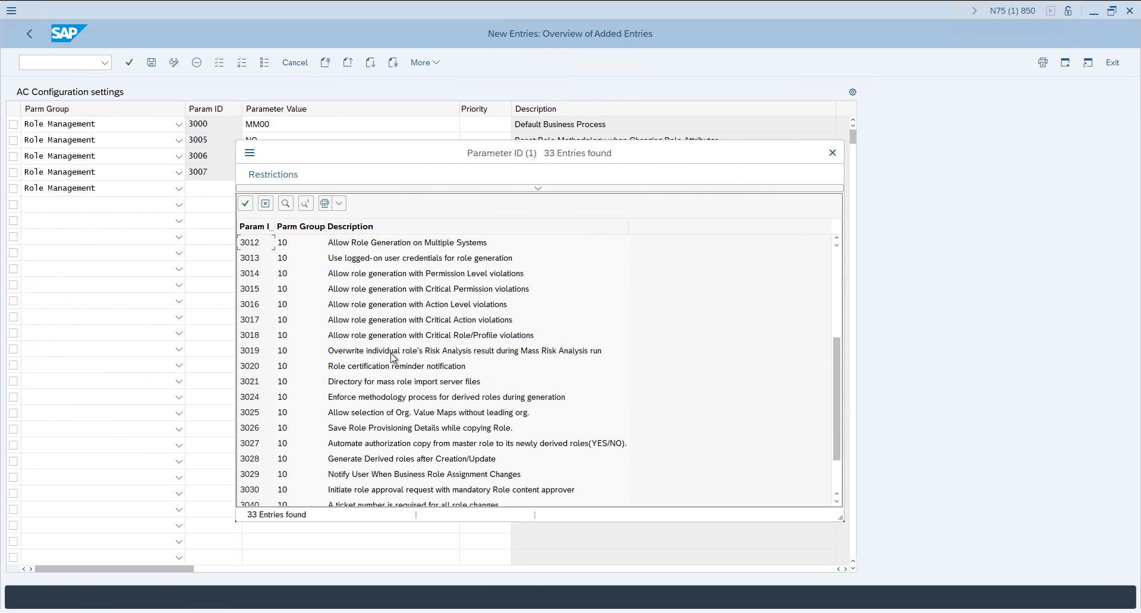
scroll(391, 357, up, 4)
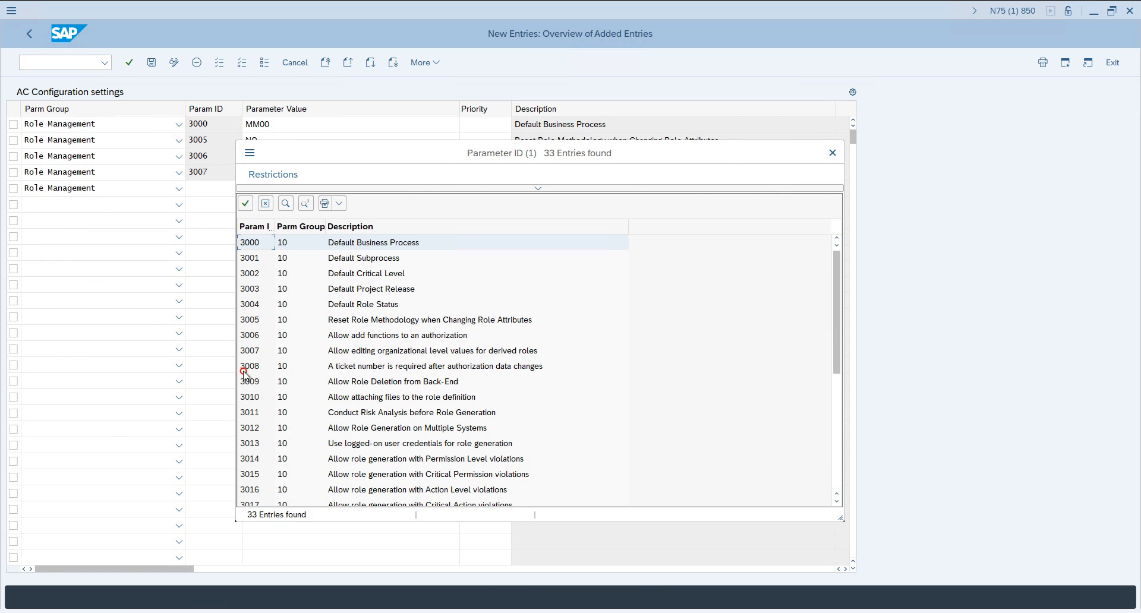
Compare the ticket number parameters 3008 for authorization data changes and 3040 for all role changes in the parameter ID list
click(243, 368)
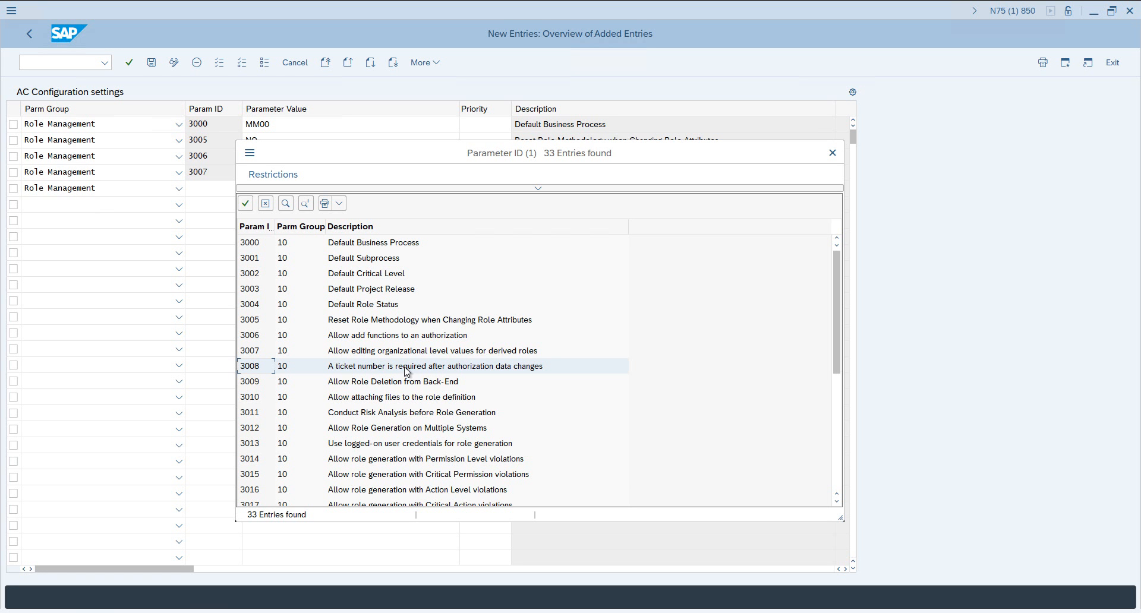
scroll(382, 378, down, 2)
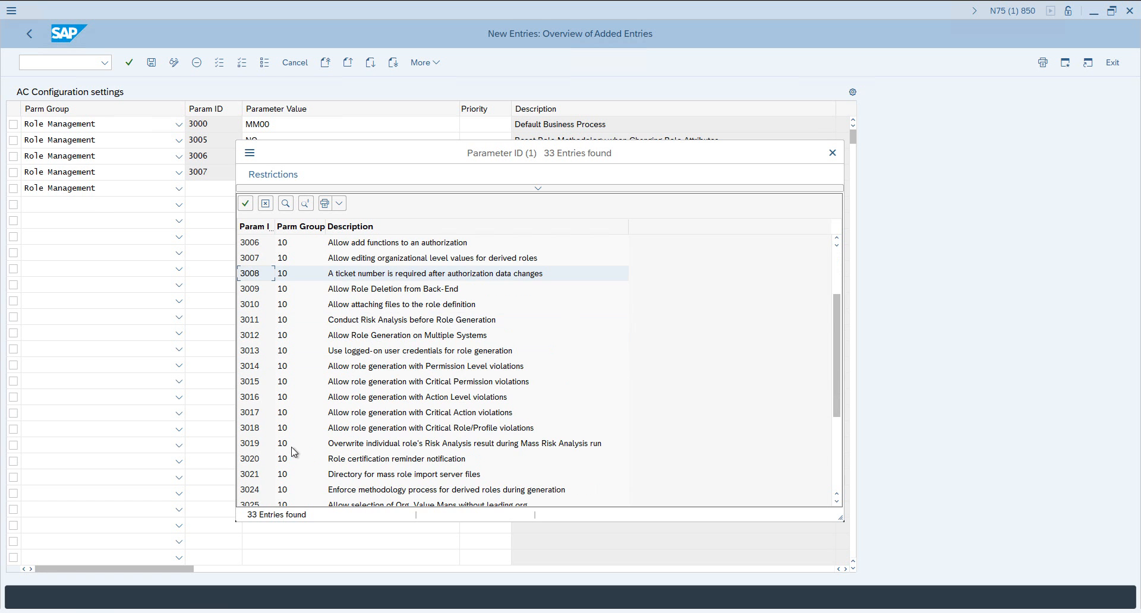
scroll(285, 457, down, 4)
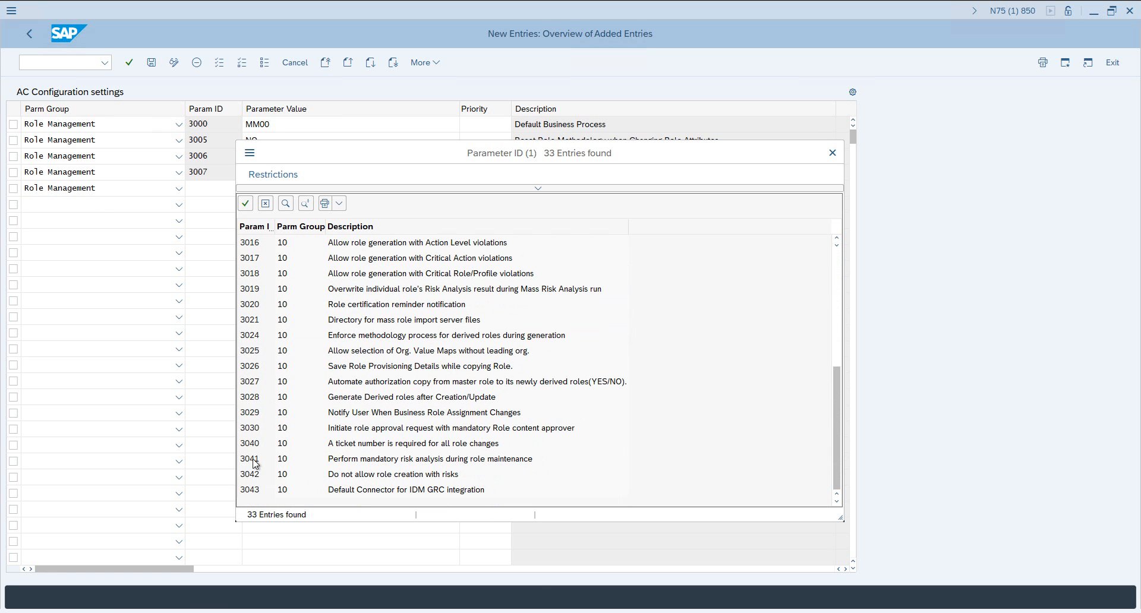
click(249, 448)
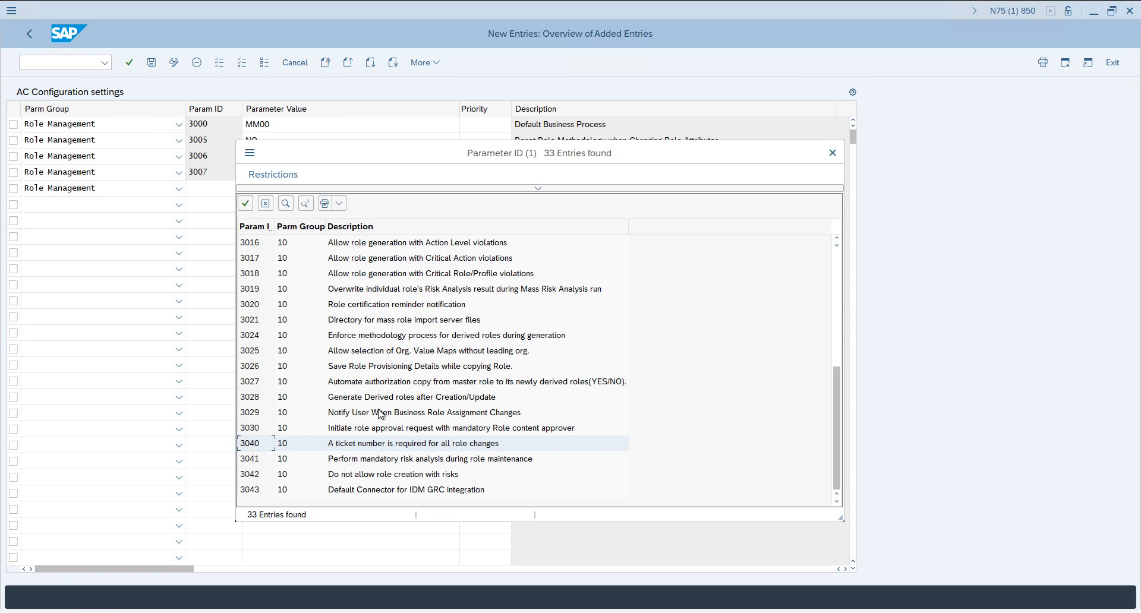
scroll(362, 392, up, 3)
scroll(325, 349, up, 3)
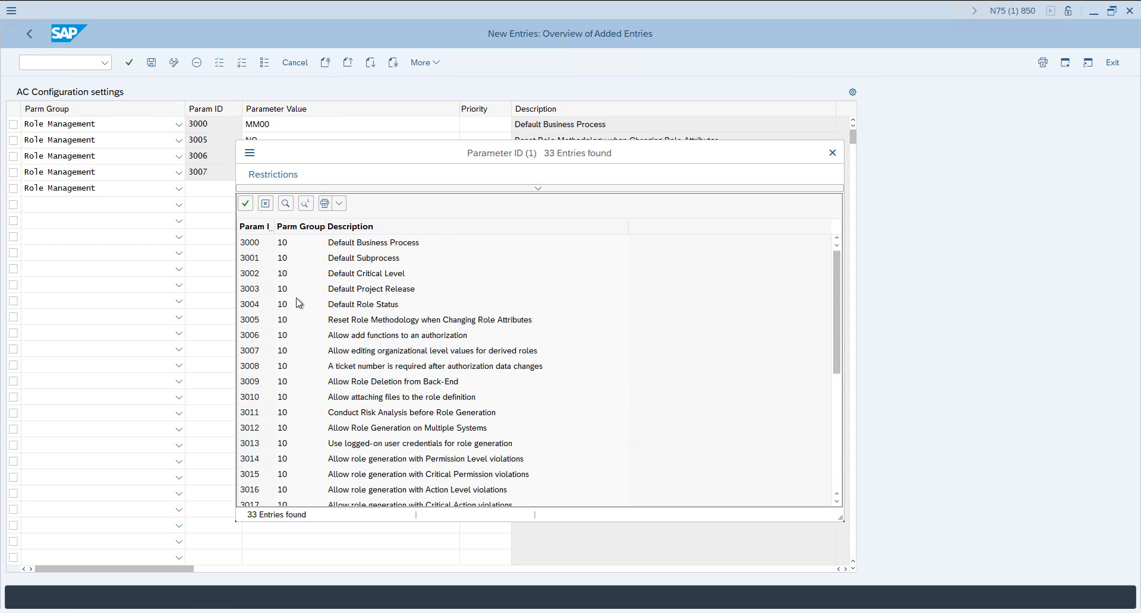
click(252, 370)
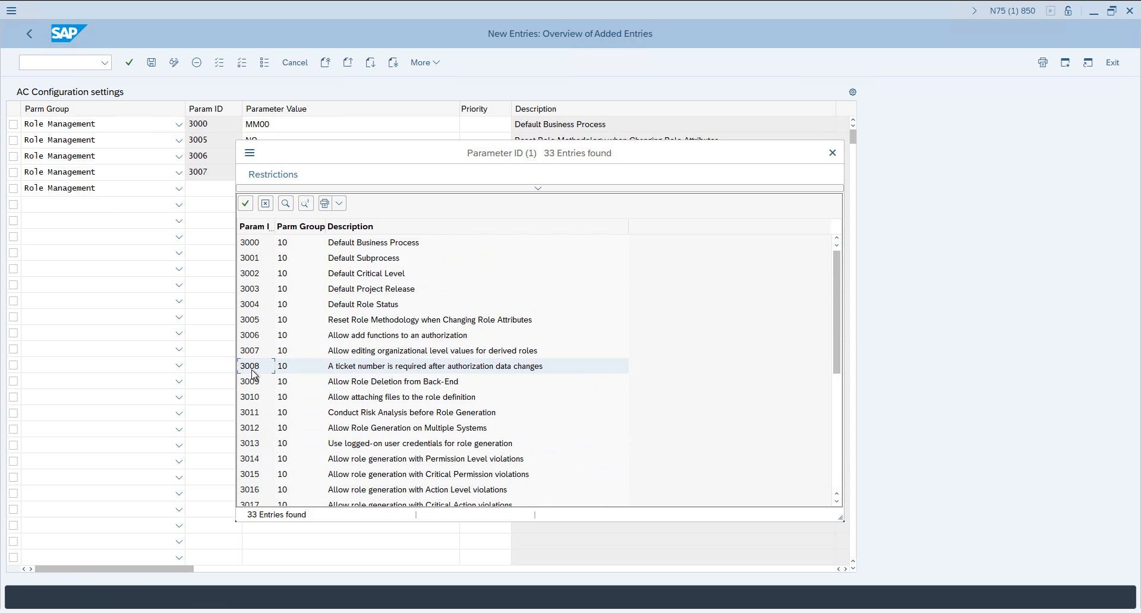
scroll(380, 416, down, 5)
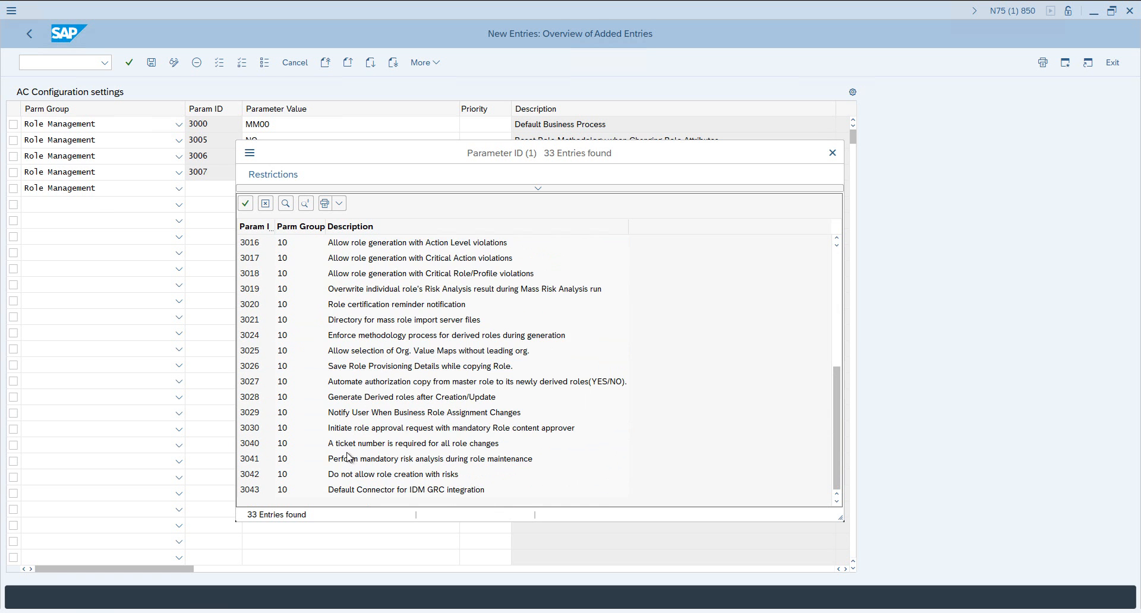
click(352, 447)
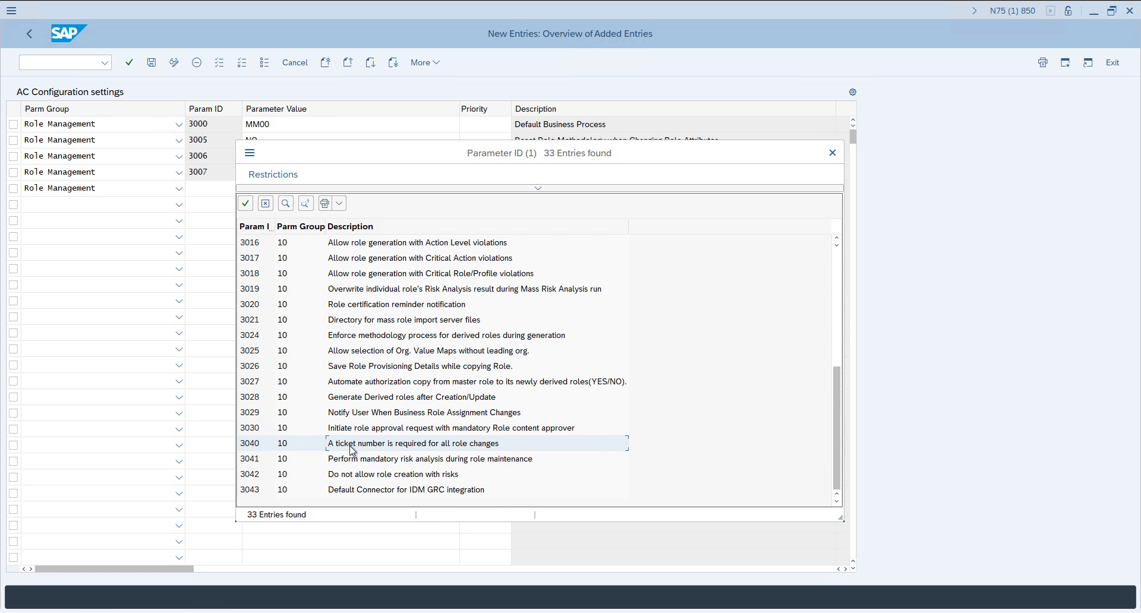
scroll(305, 343, up, 4)
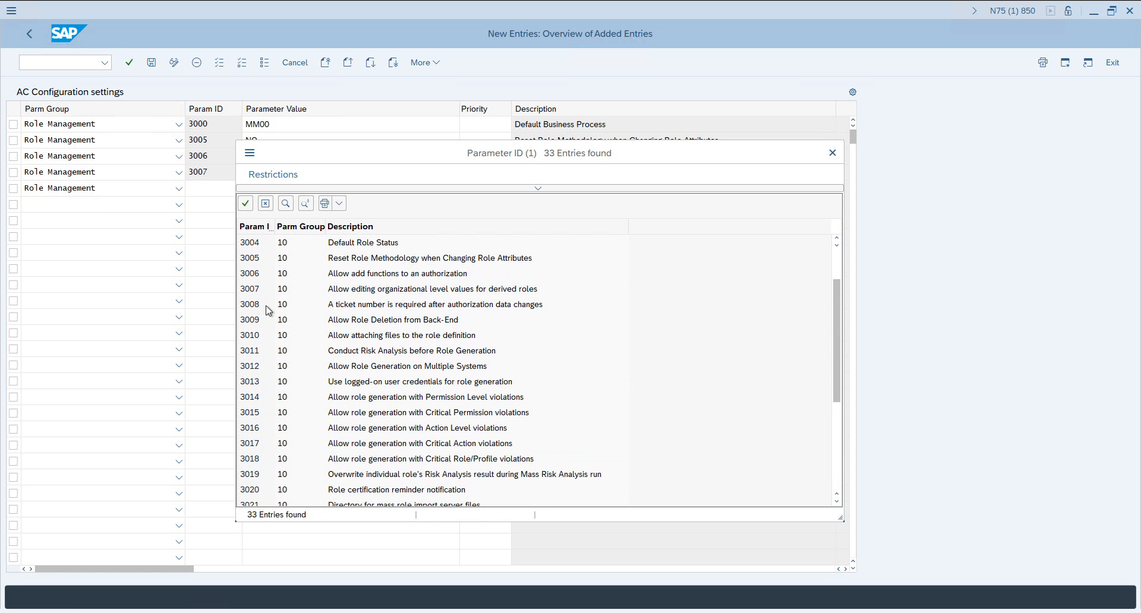
click(264, 307)
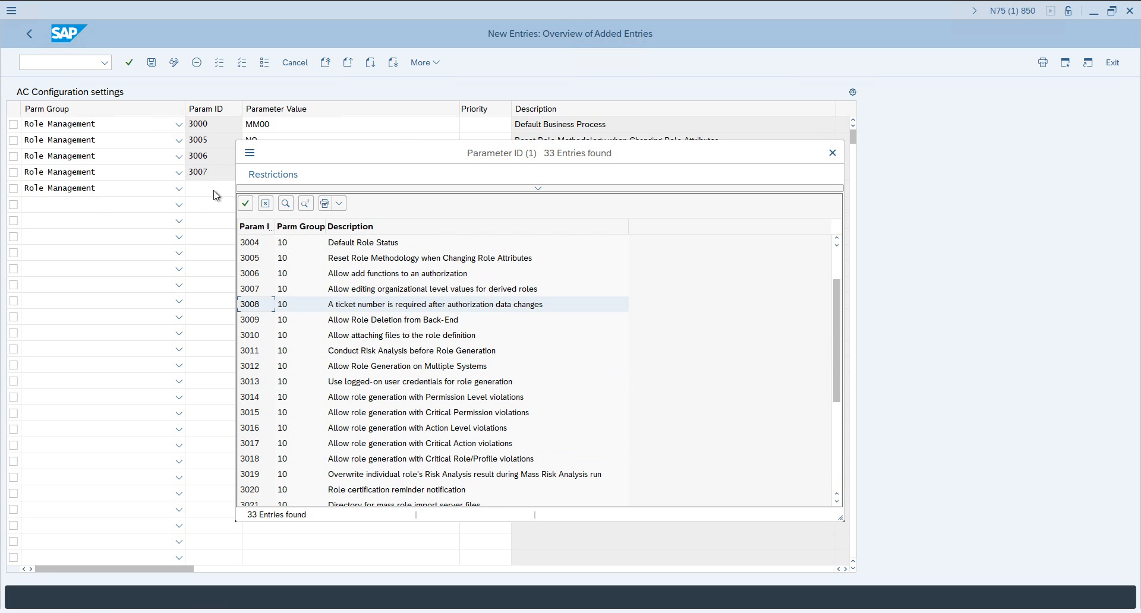
scroll(351, 368, down, 4)
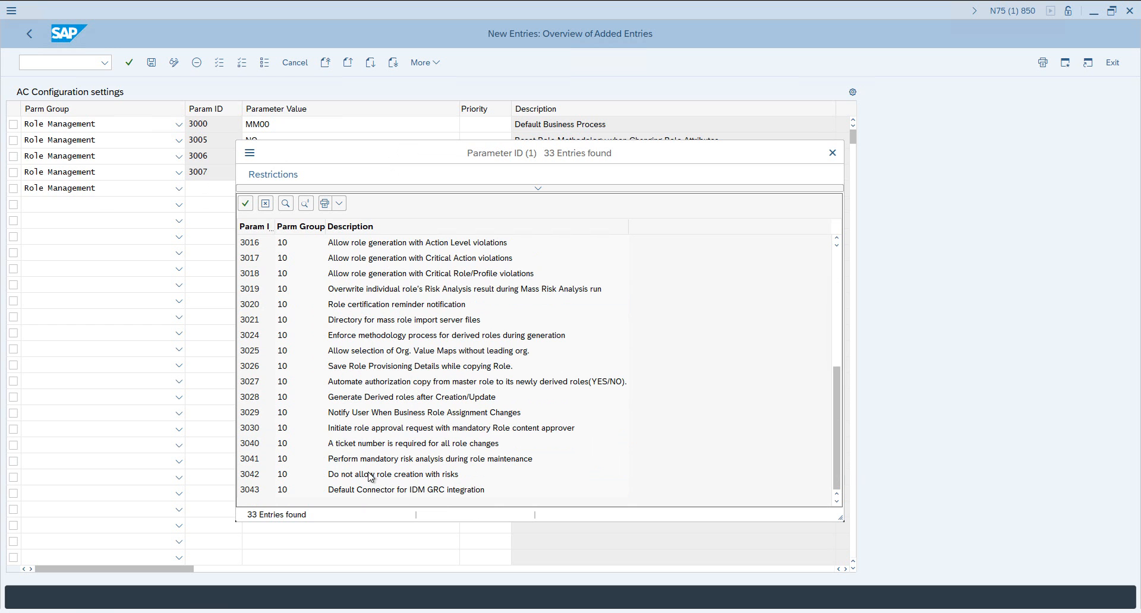
Assign parameter 3008 (A ticket number is required after authorization data changes) to the last Role Management row and set its value to YES
click(260, 447)
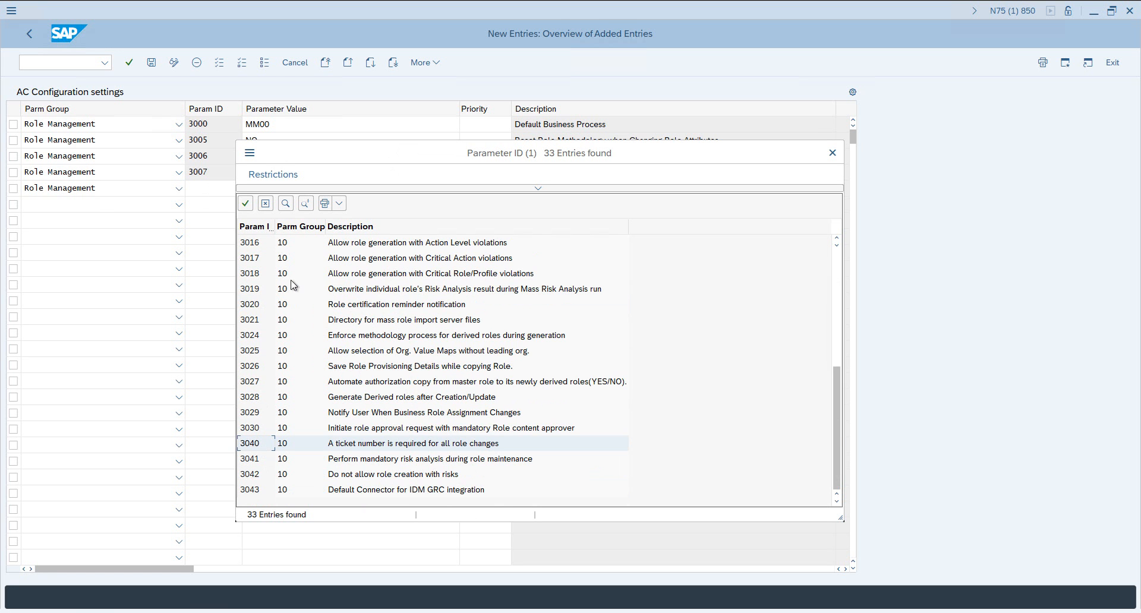
click(255, 443)
scroll(277, 294, up, 2)
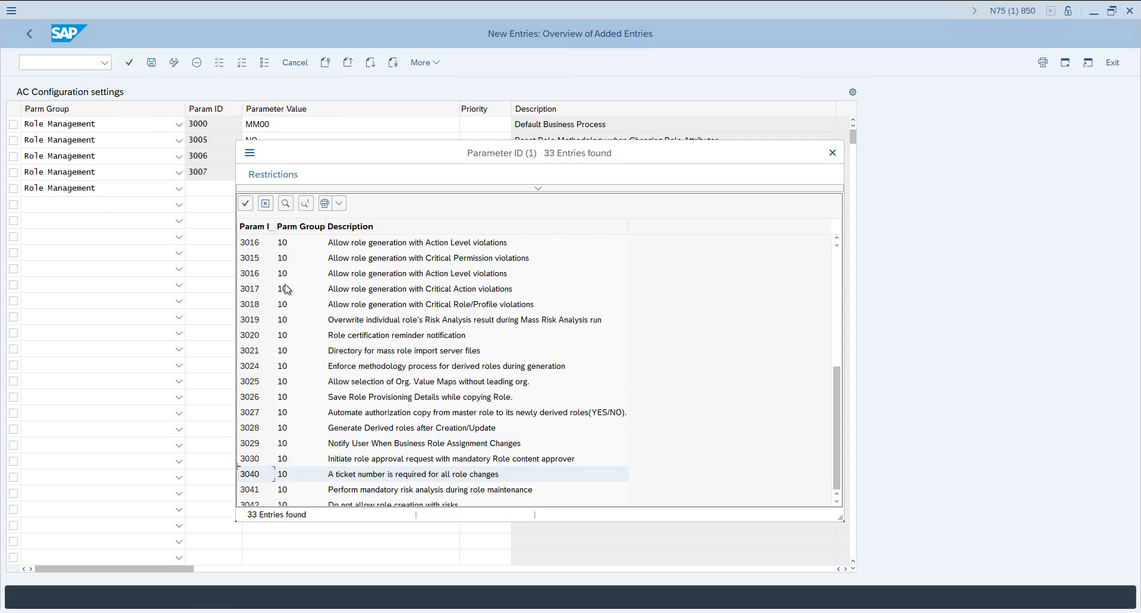
scroll(270, 279, up, 4)
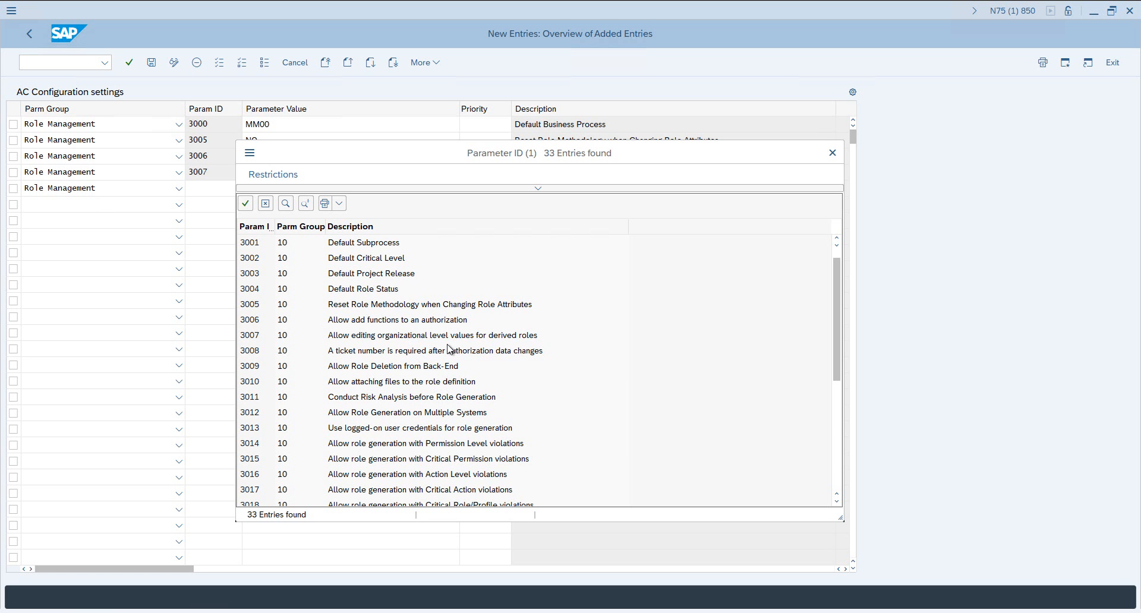
scroll(449, 350, down, 4)
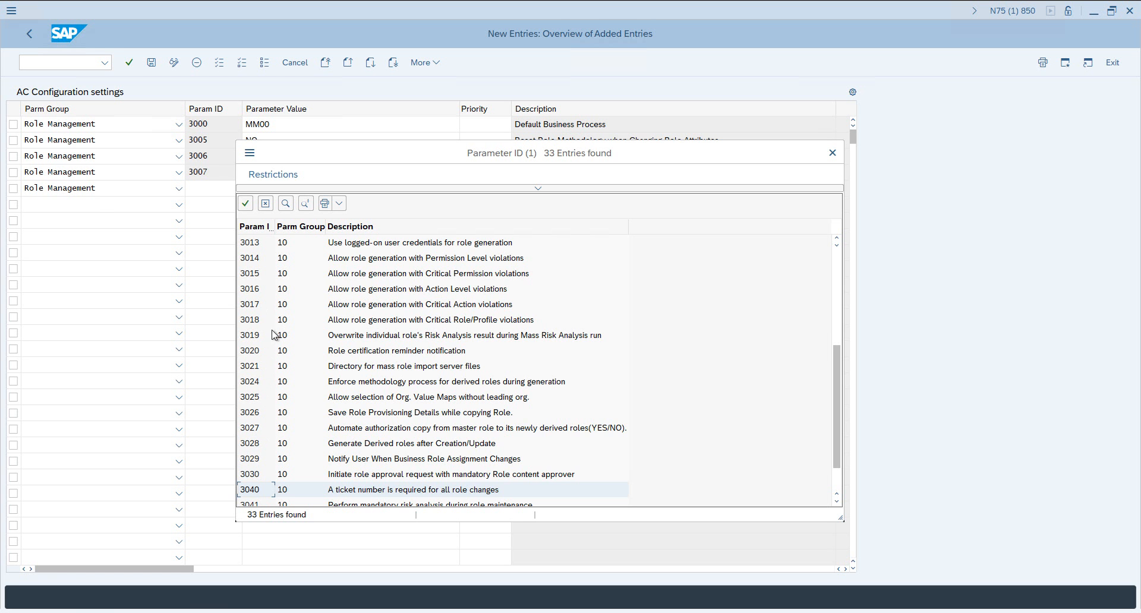
scroll(259, 316, up, 2)
scroll(258, 311, up, 2)
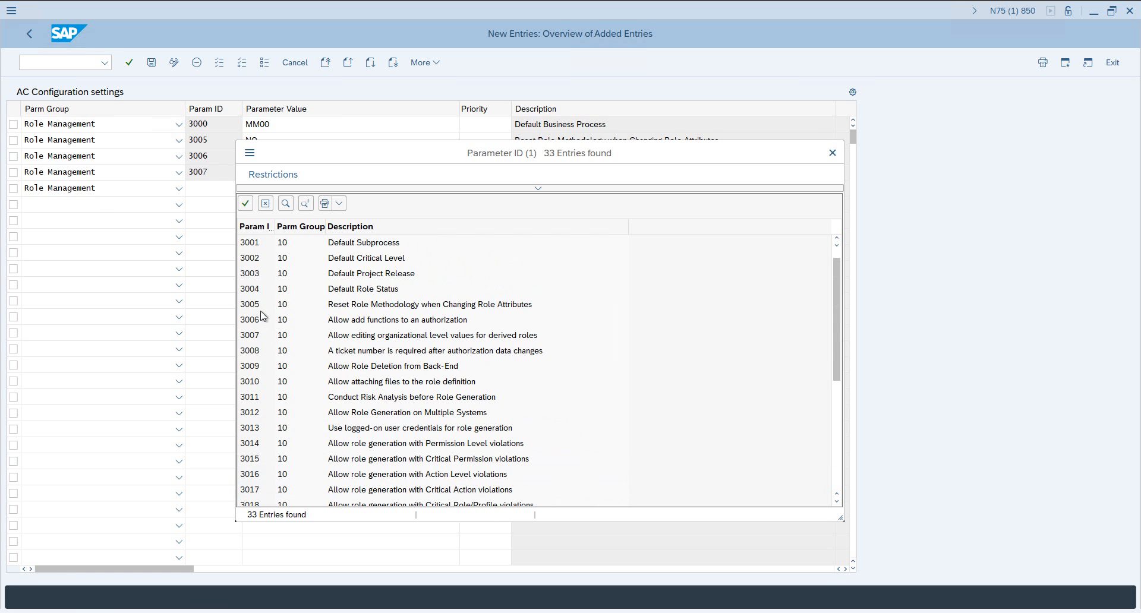
double_click(256, 350)
click(271, 193)
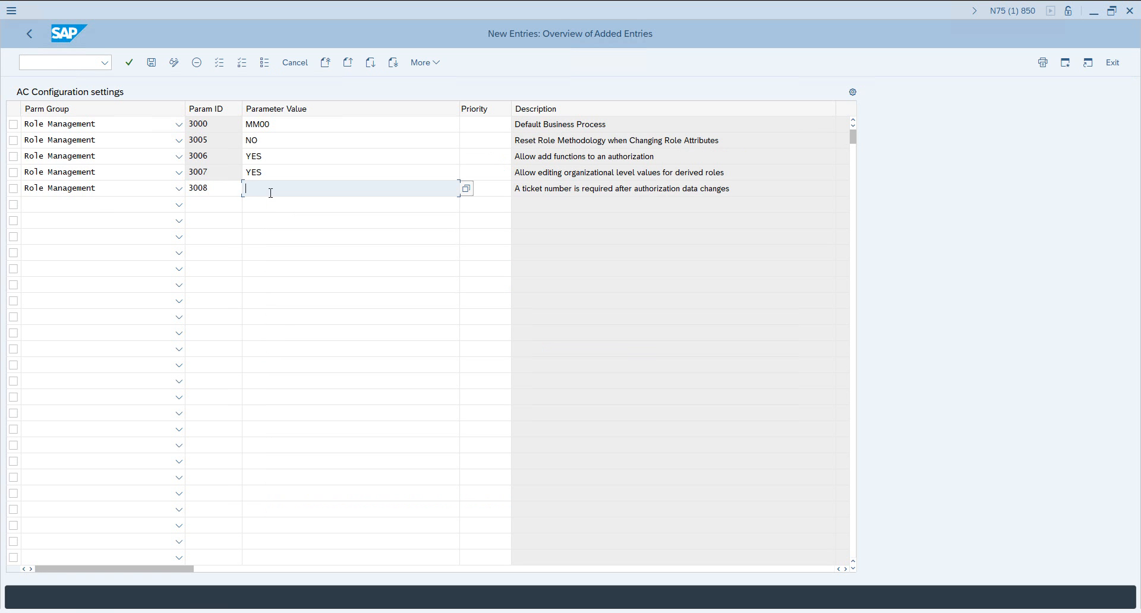
text(YES)
key(Return)
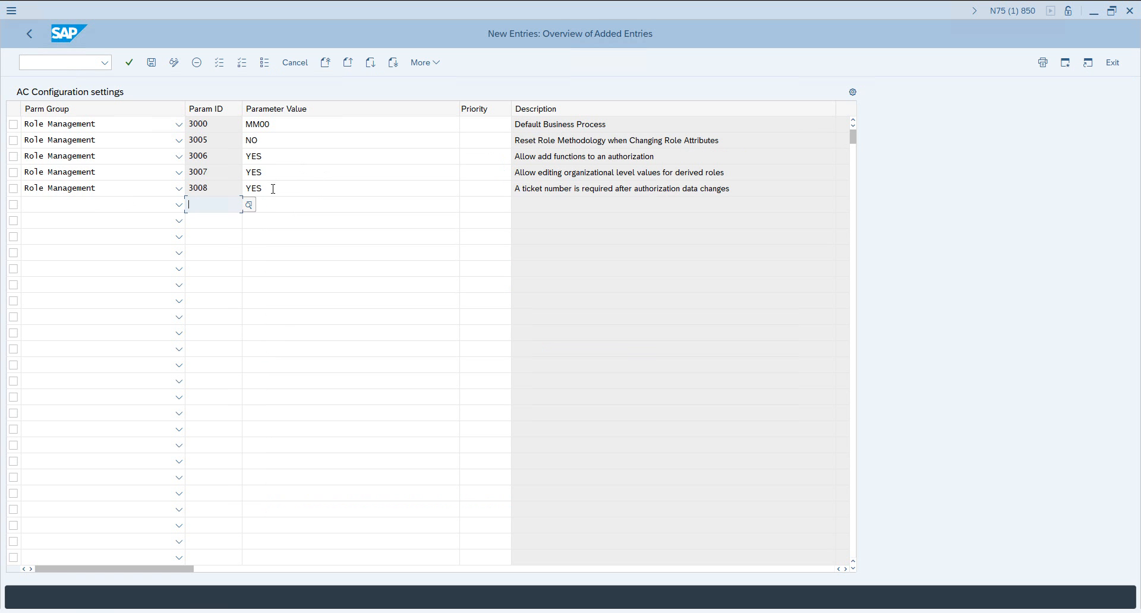
Add a Role Management entry for parameter 3009 (Allow Role Deletion from Back-End) with the value NO
click(128, 208)
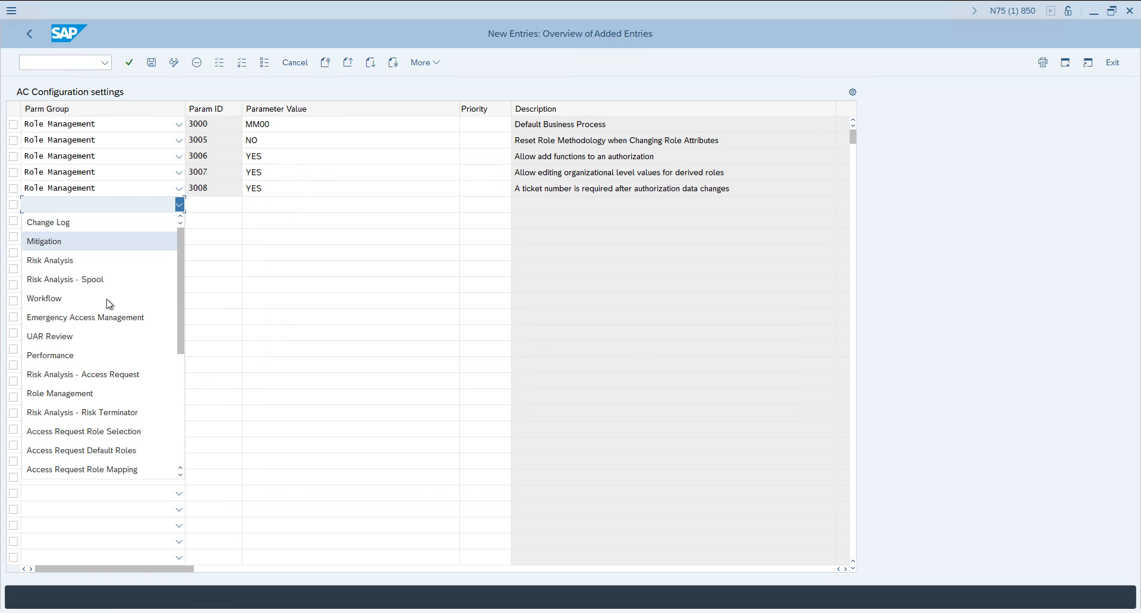
click(60, 395)
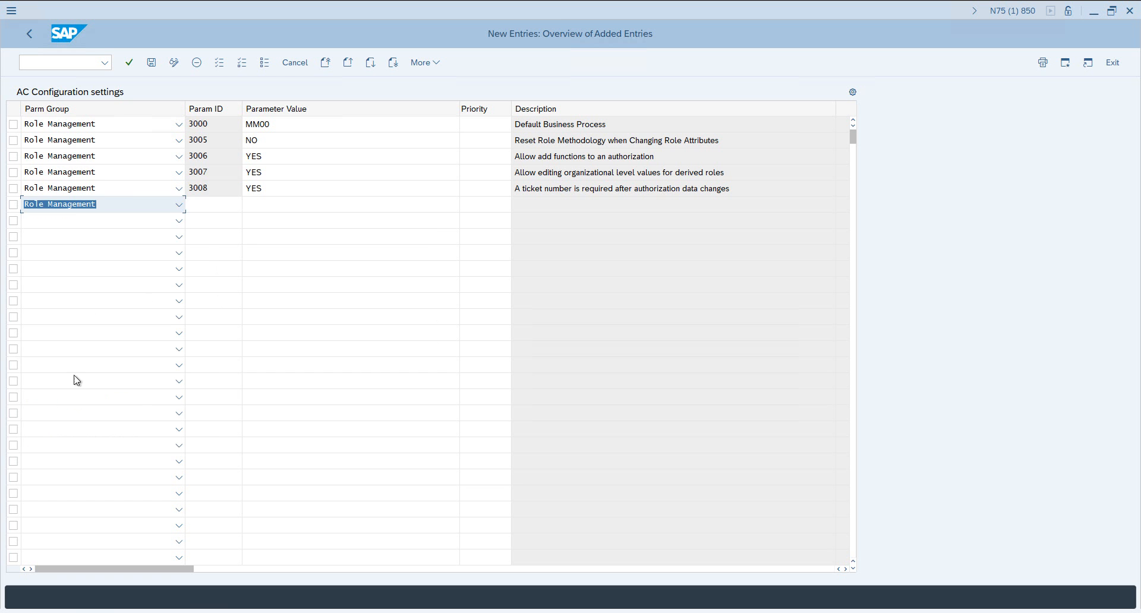
click(238, 202)
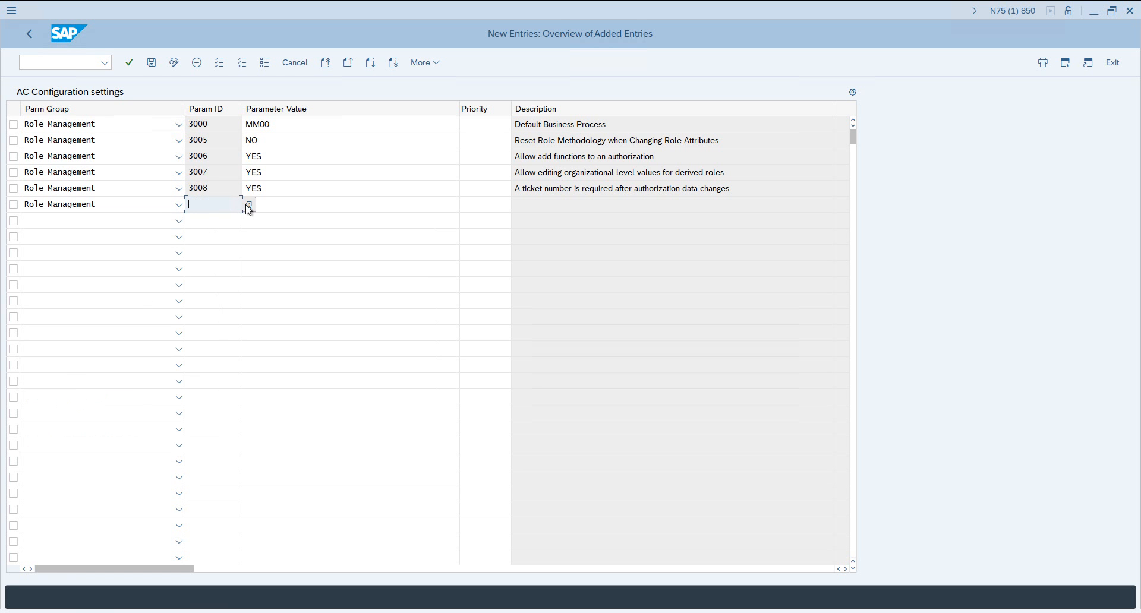
click(249, 205)
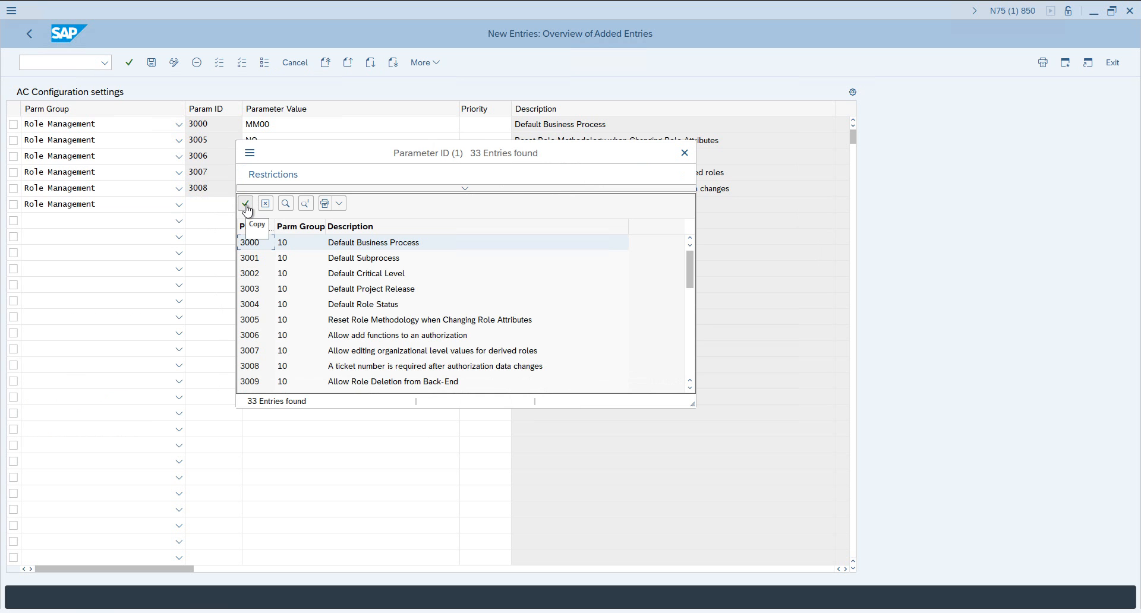
click(262, 386)
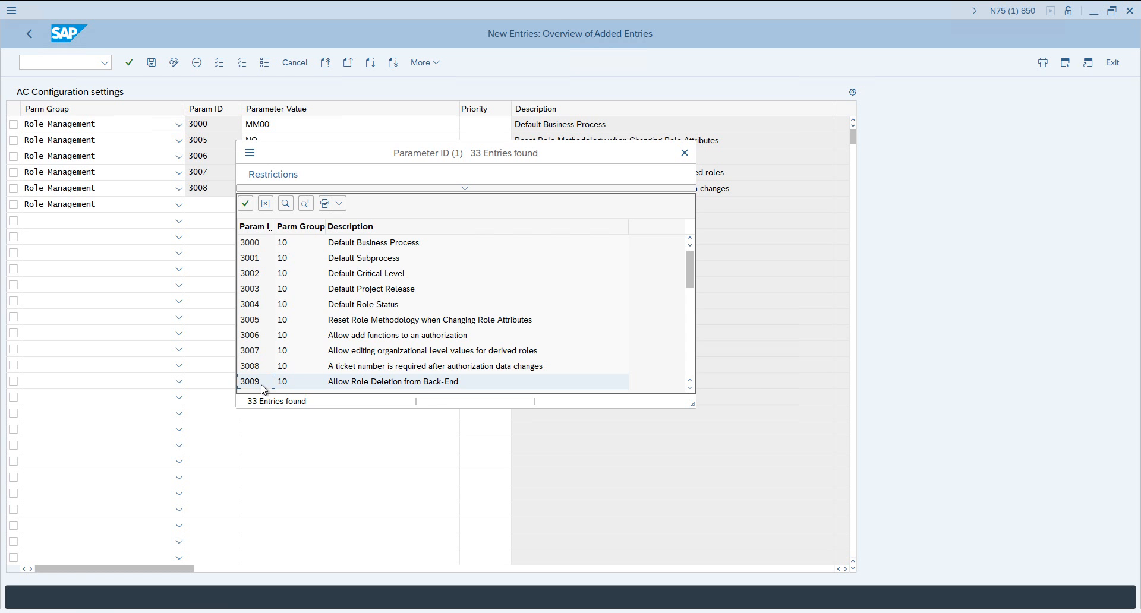
double_click(262, 384)
click(291, 204)
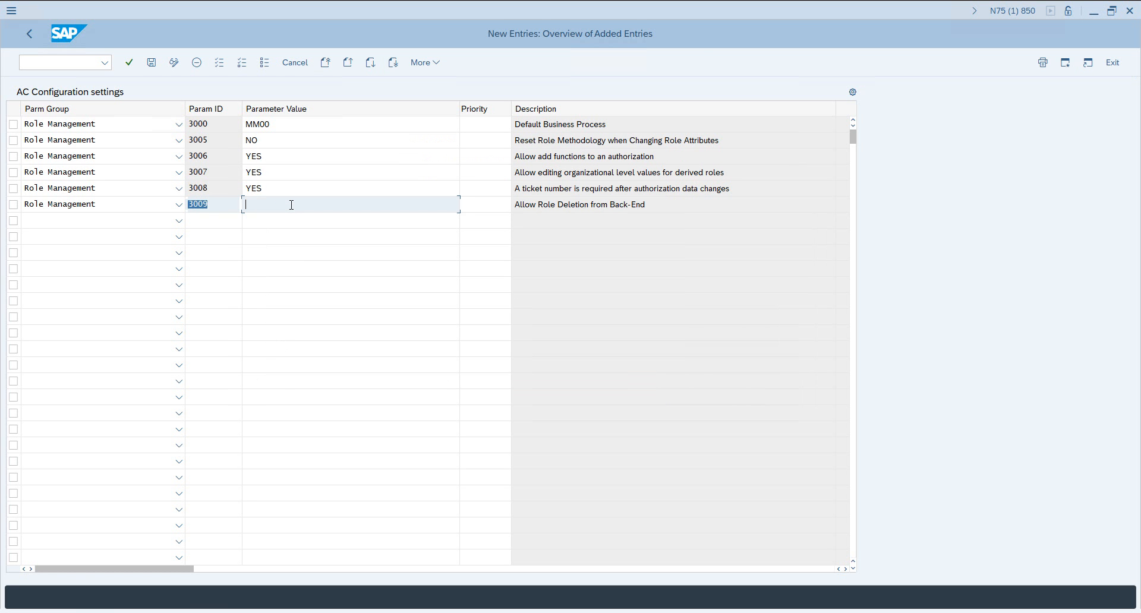
text(NO)
key(Return)
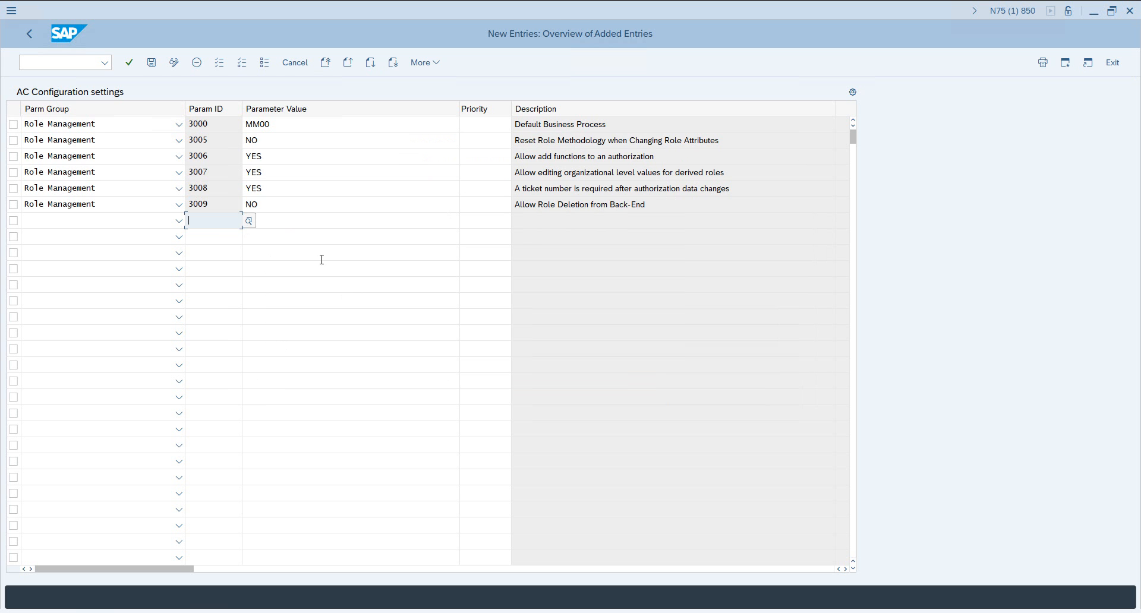
drag(557, 204, 657, 208)
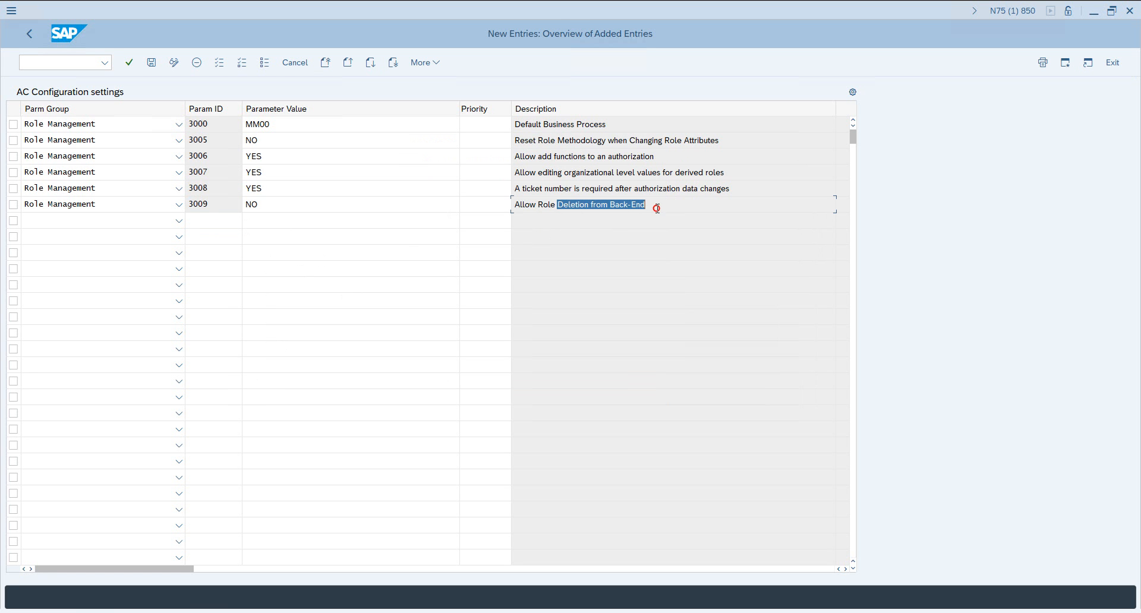
click(358, 209)
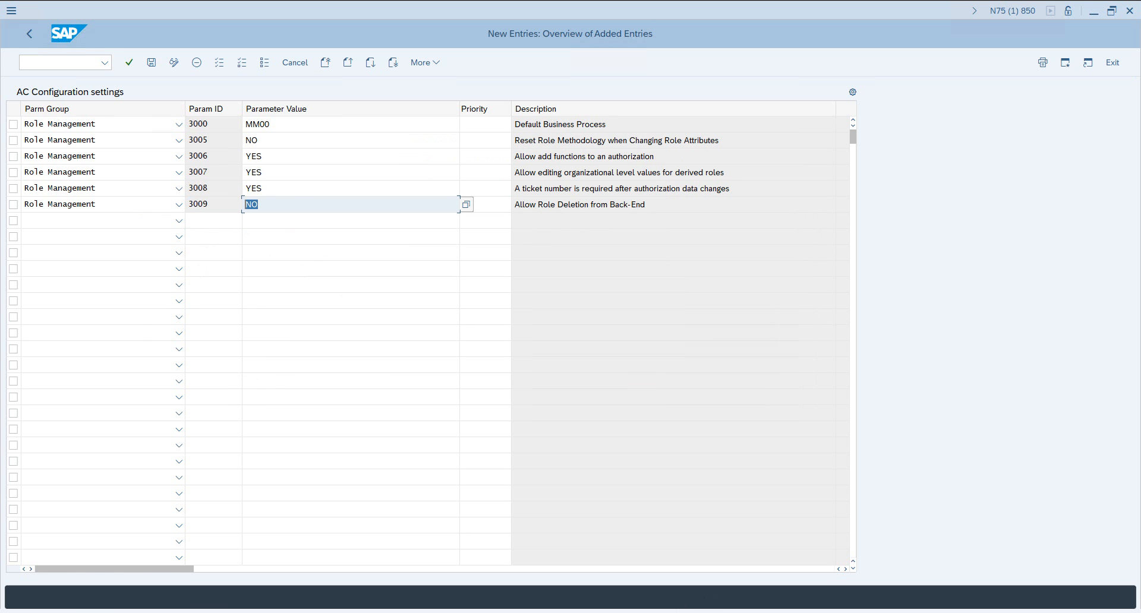
Add a Role Management entry with parameter ID 3010 (Allow attaching files to the role definition)
click(110, 224)
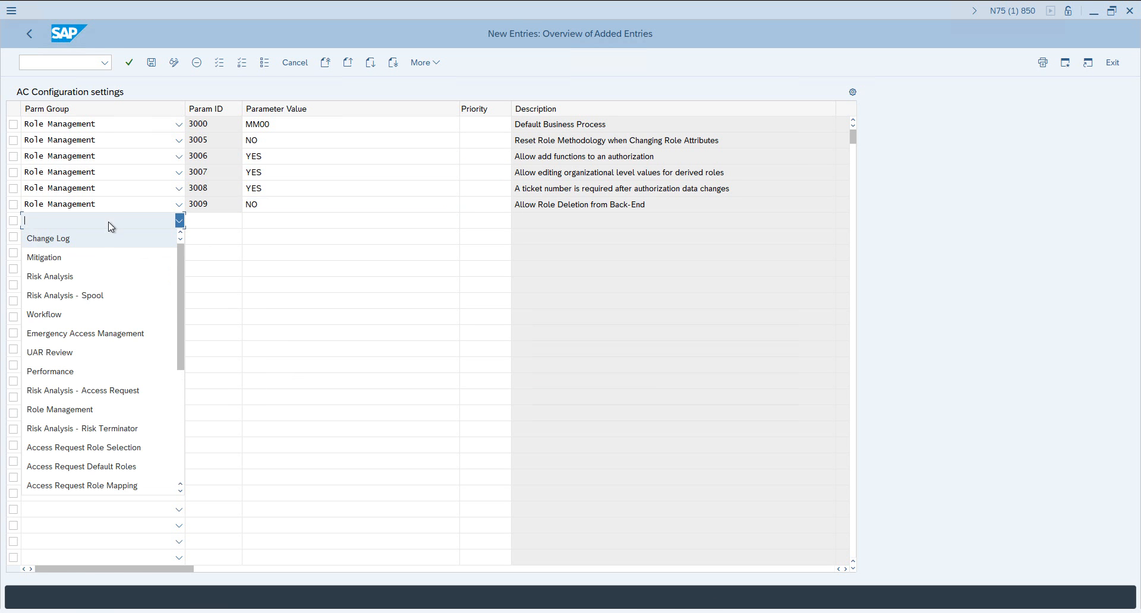
click(74, 410)
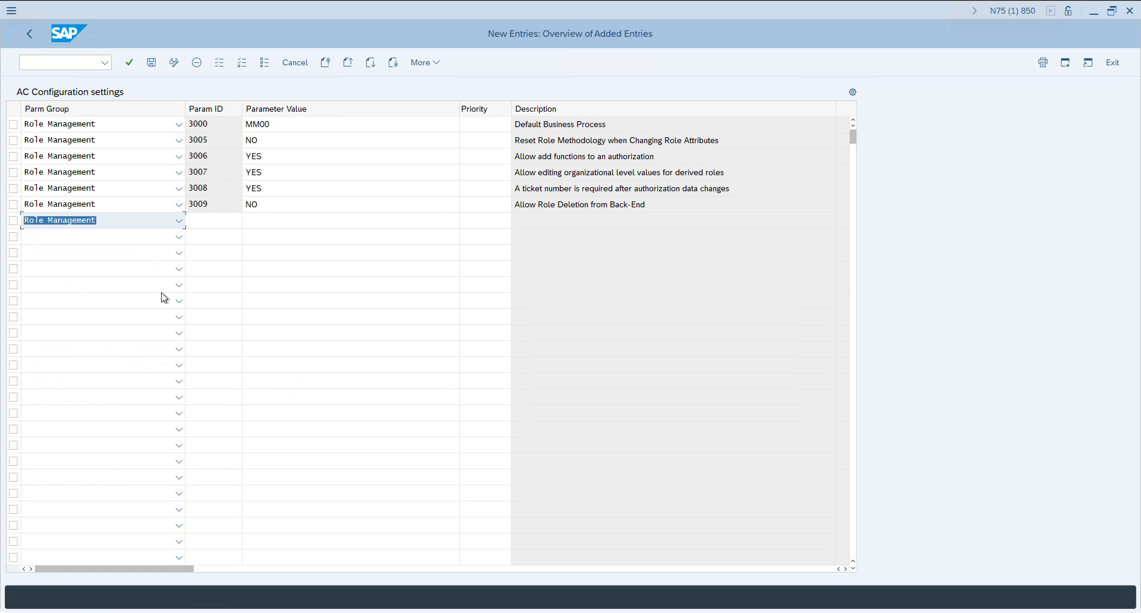
click(220, 218)
click(246, 223)
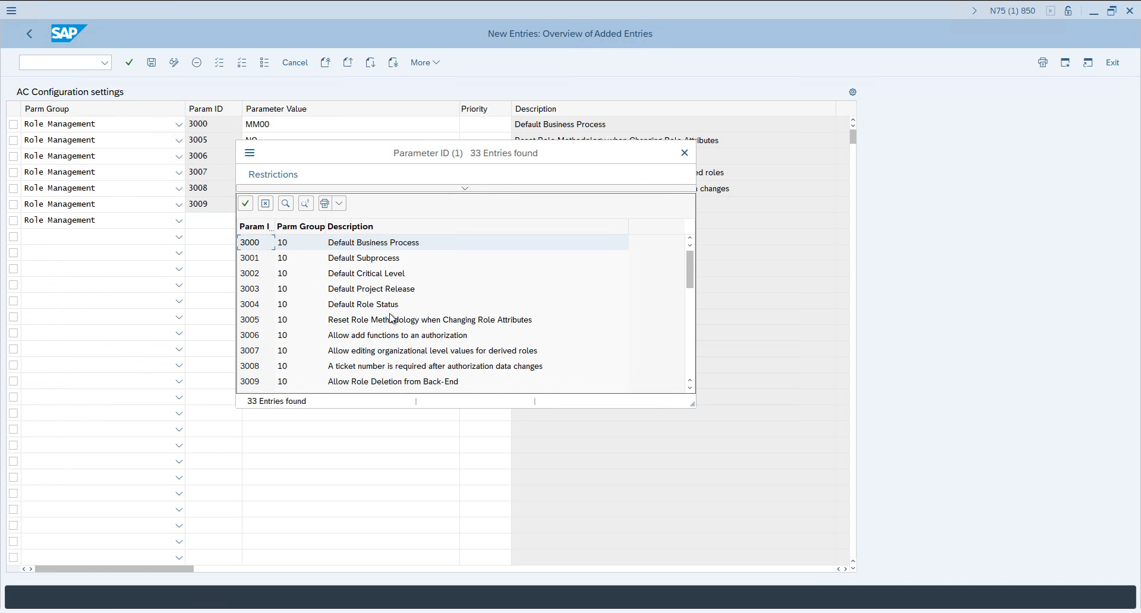
scroll(369, 333, down, 2)
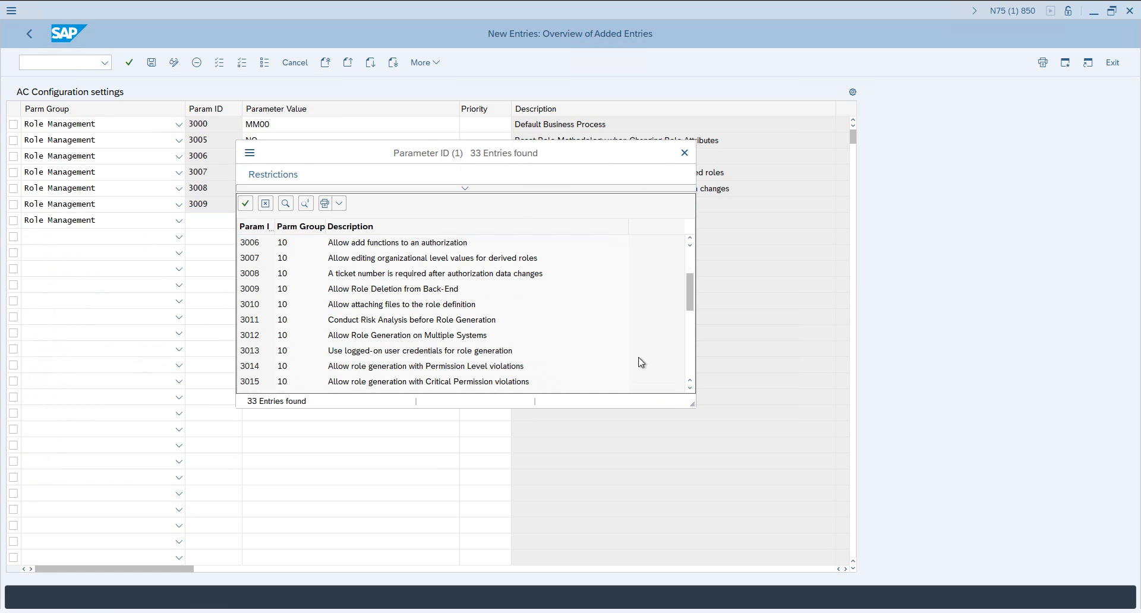
drag(694, 404, 898, 511)
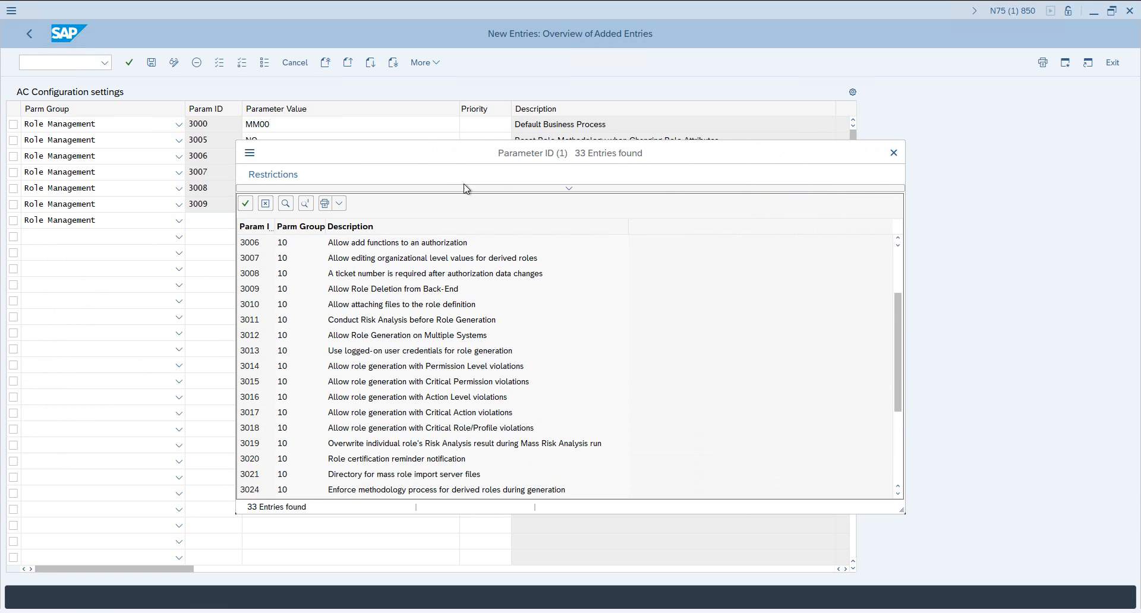
drag(475, 150, 489, 75)
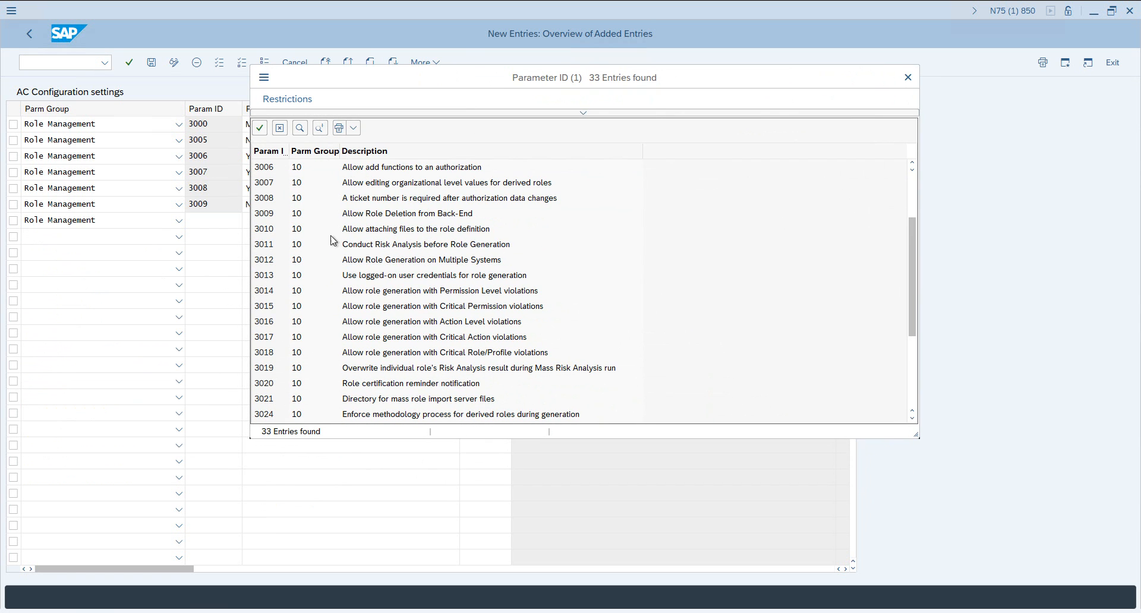
click(265, 234)
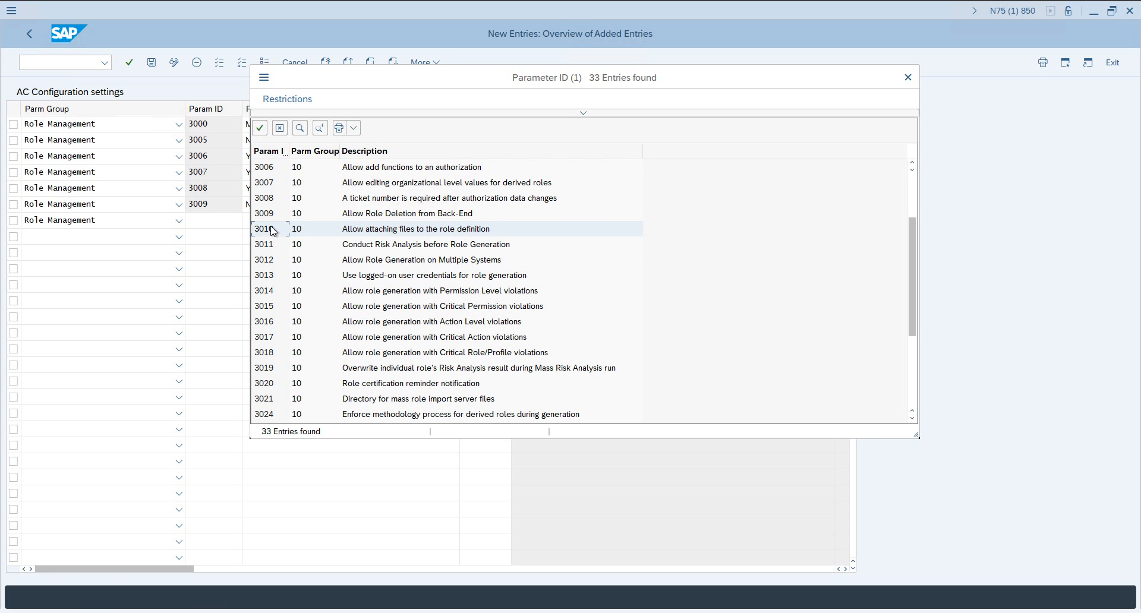
double_click(265, 228)
Set the parameter value of the 3010 entry to YES
click(269, 224)
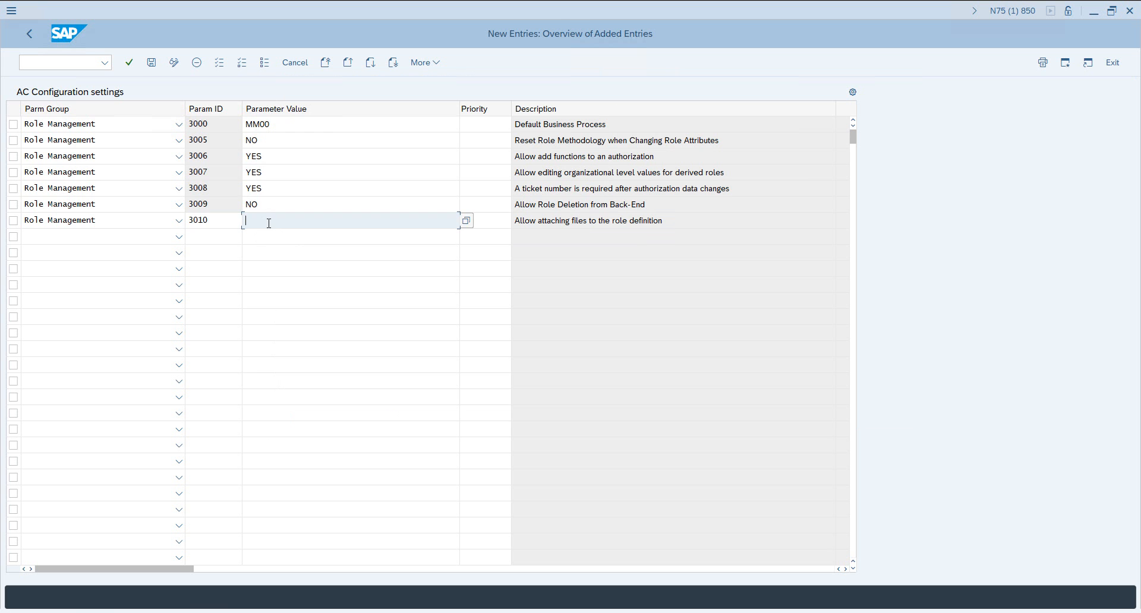
text(NO)
key(Return)
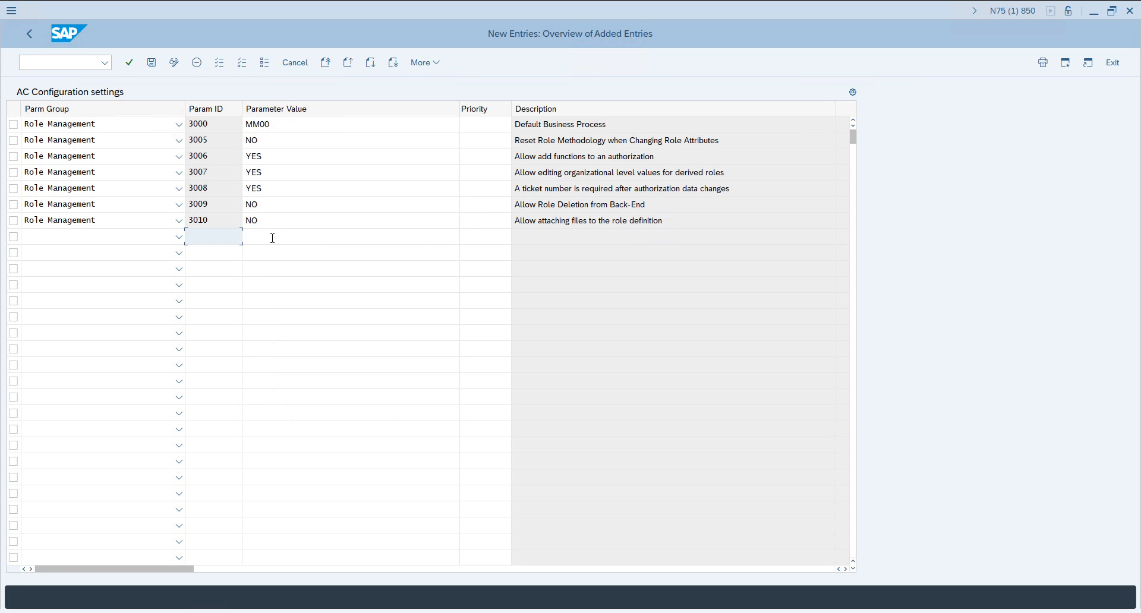
click(265, 224)
text(YES)
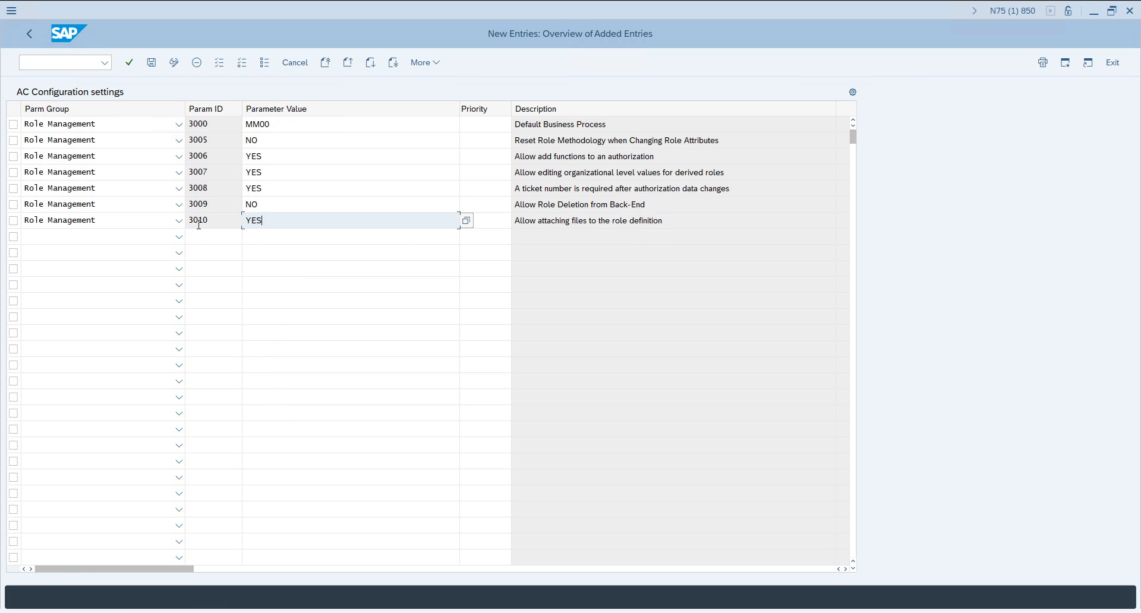
key(Return)
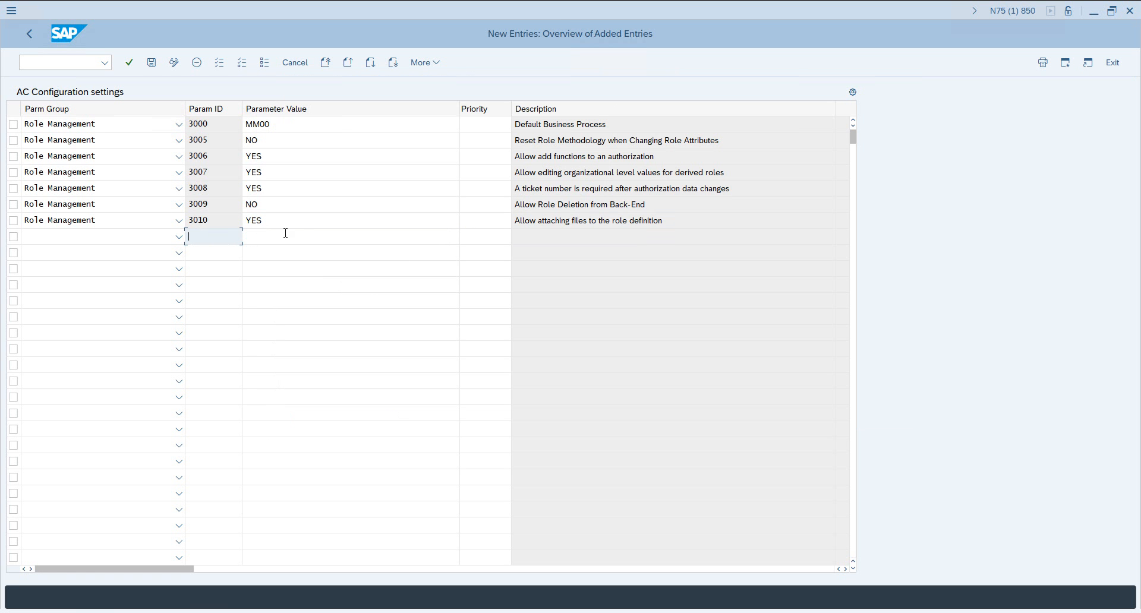
Add a Role Management entry in the first empty row with parameter ID 3011 (Conduct Risk Analysis before Role Generation)
click(93, 240)
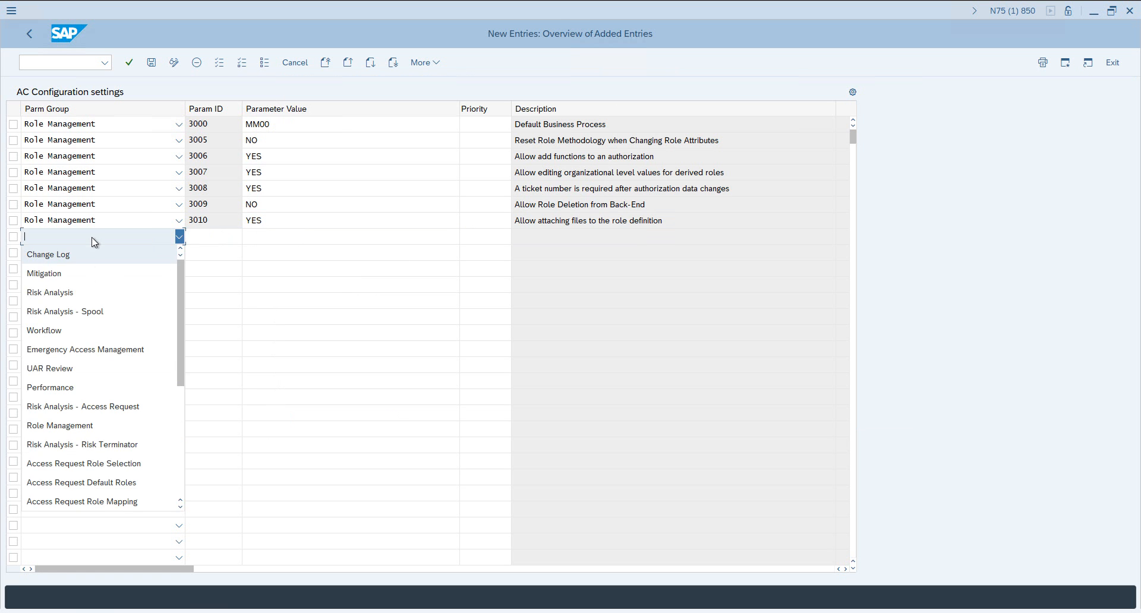
click(72, 426)
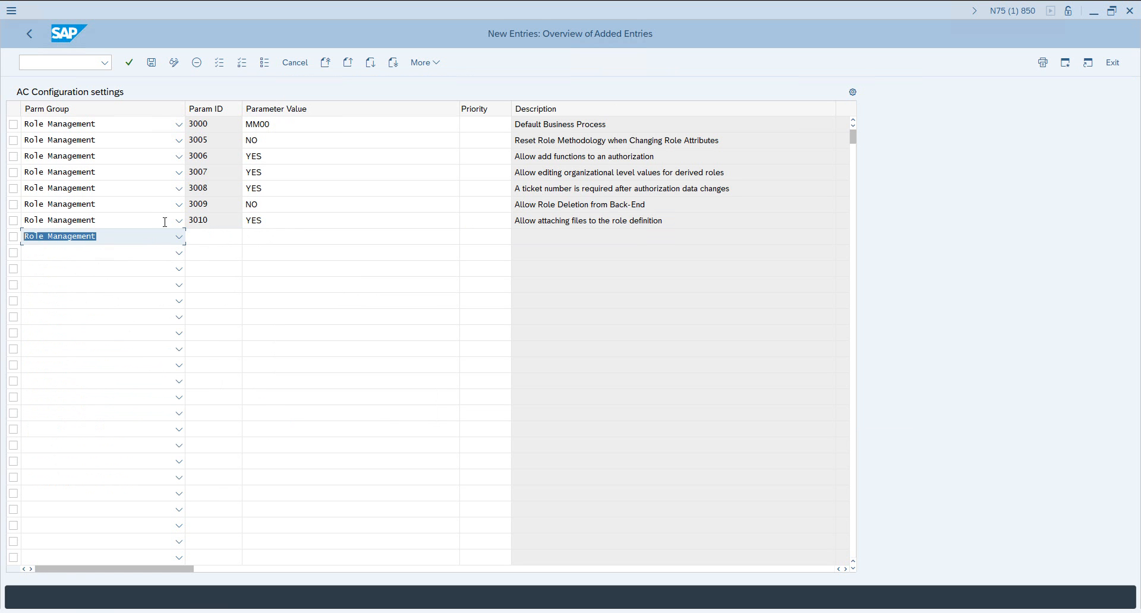
click(207, 221)
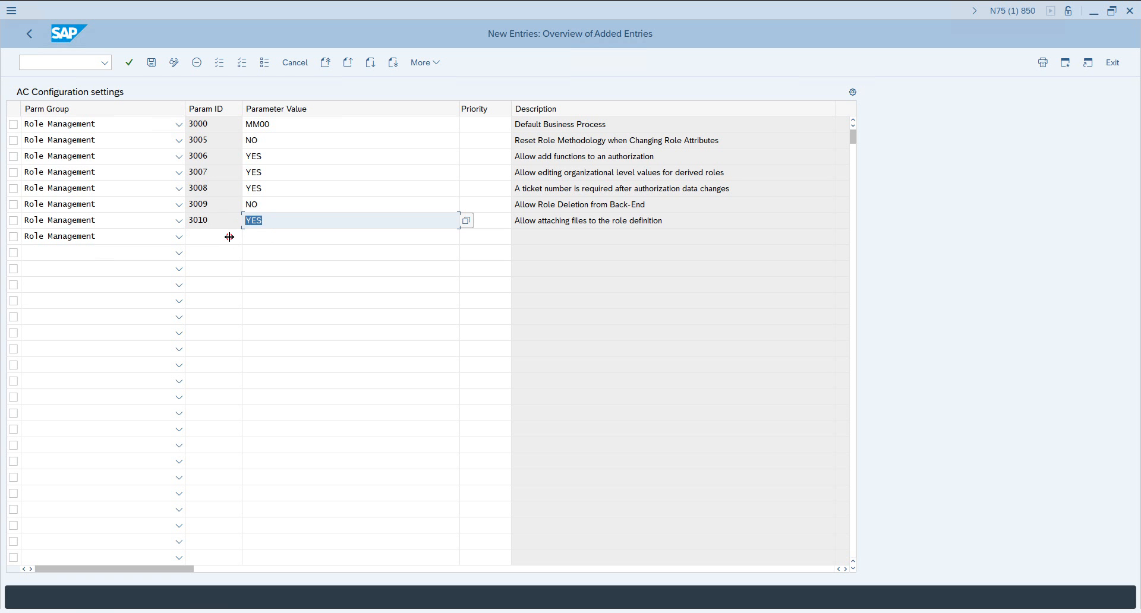
click(229, 236)
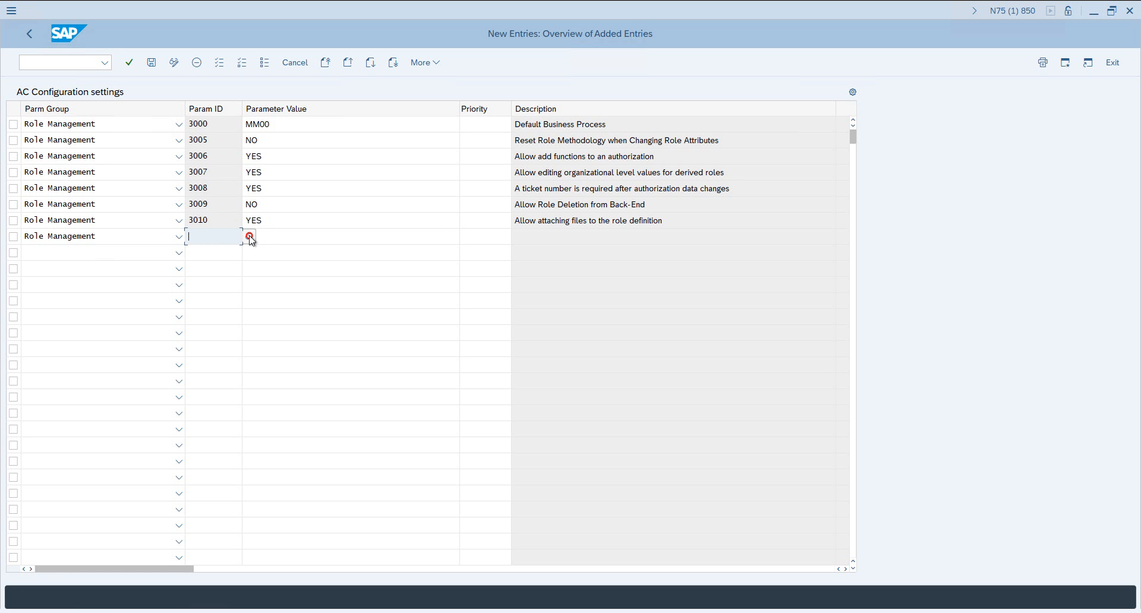
click(248, 237)
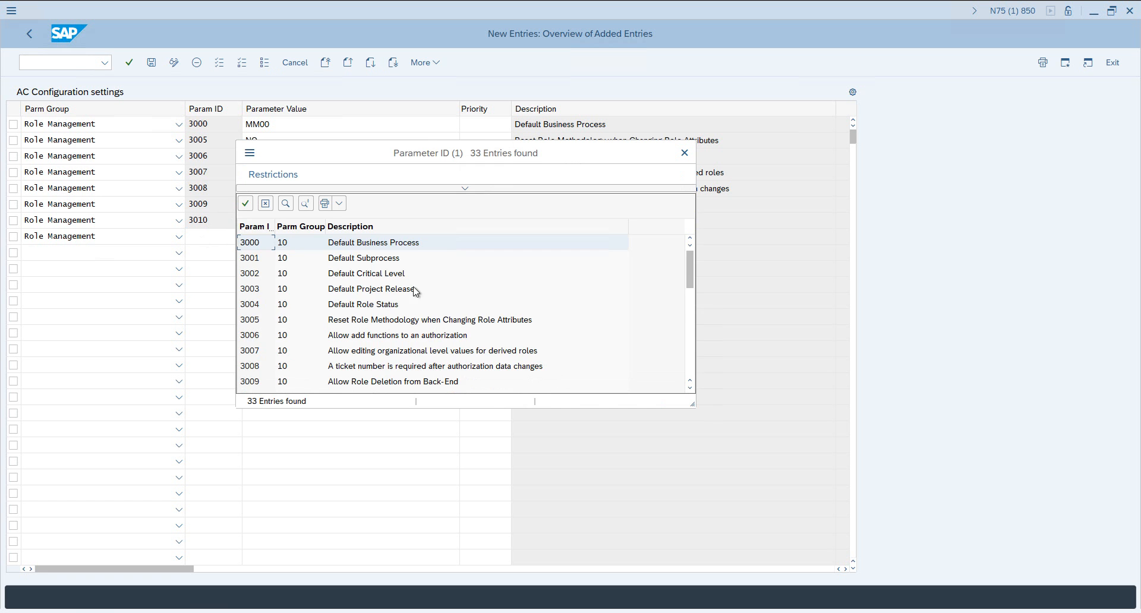
scroll(416, 291, down, 3)
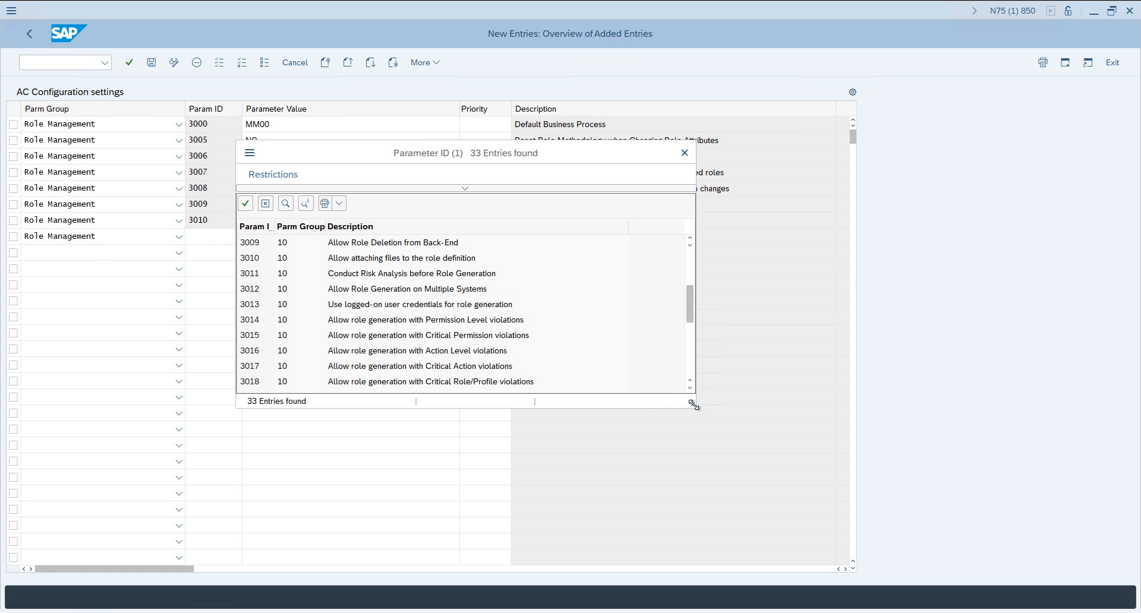
drag(696, 407, 713, 421)
drag(783, 477, 808, 502)
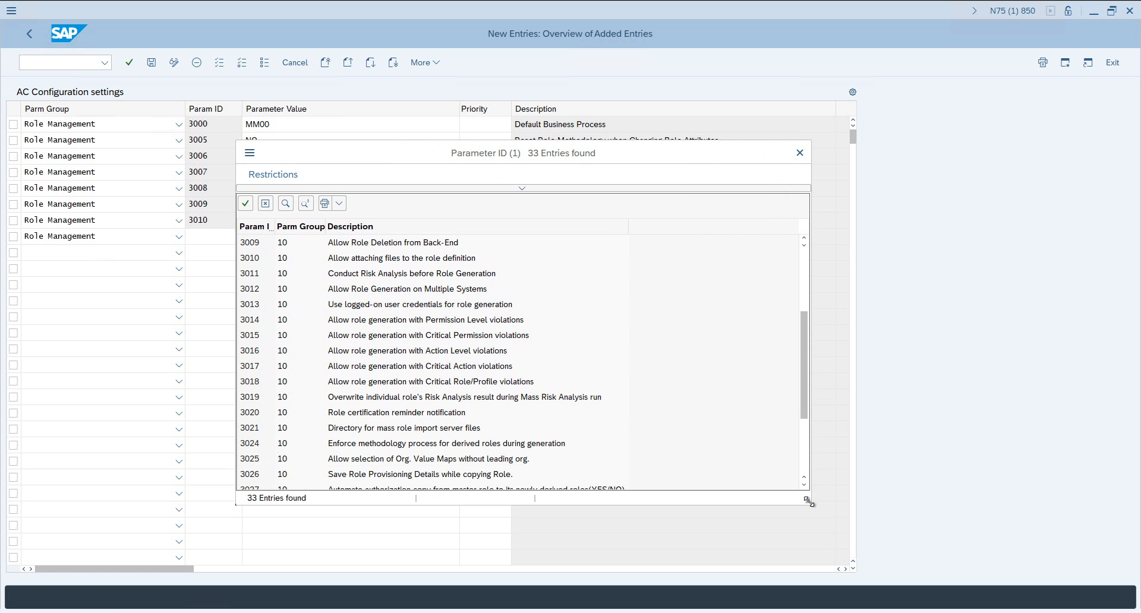
click(363, 279)
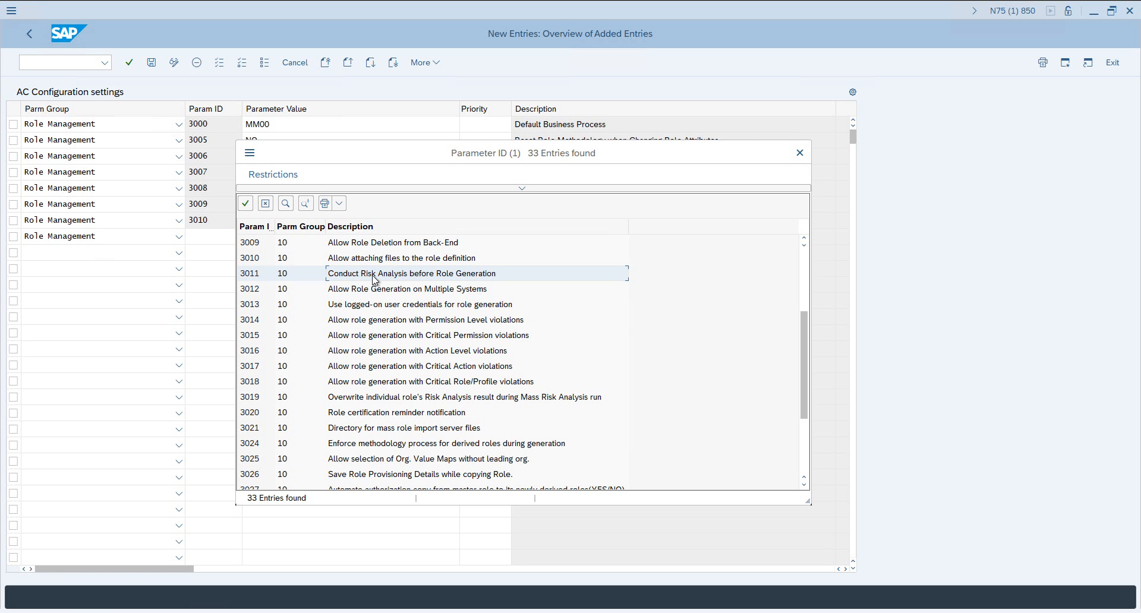
double_click(373, 275)
Set the parameter value of the 3011 entry to YES
click(305, 238)
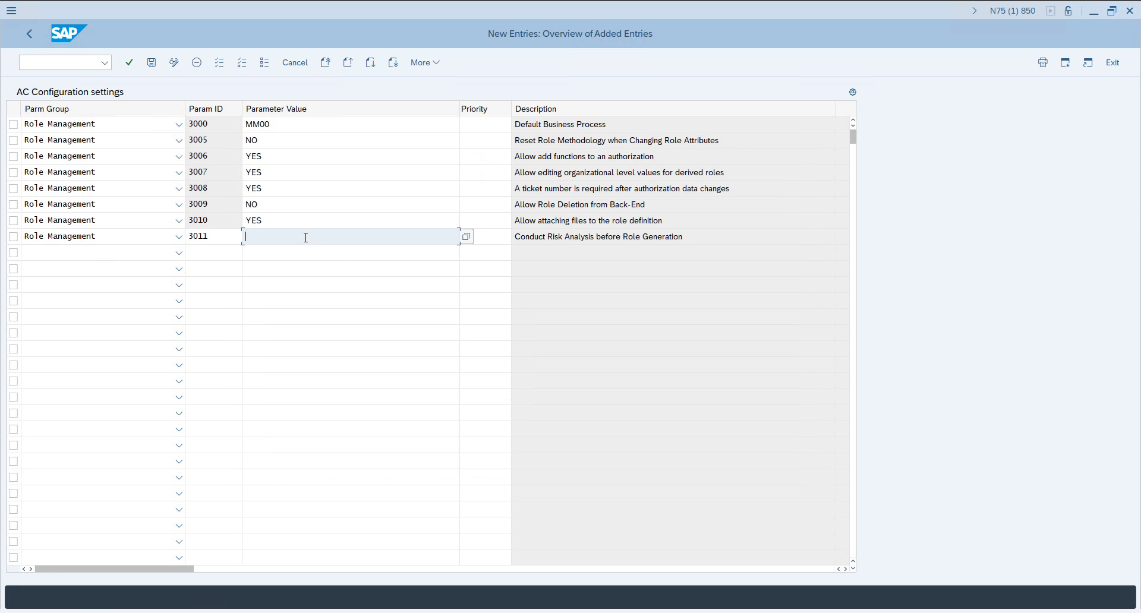
text(YES)
key(Return)
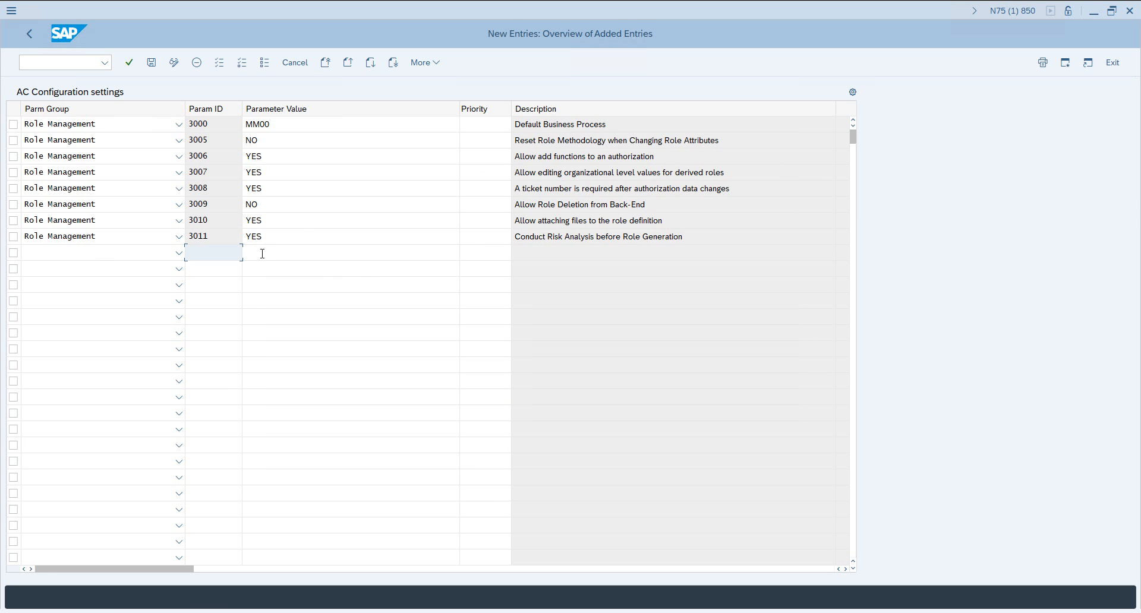
click(530, 237)
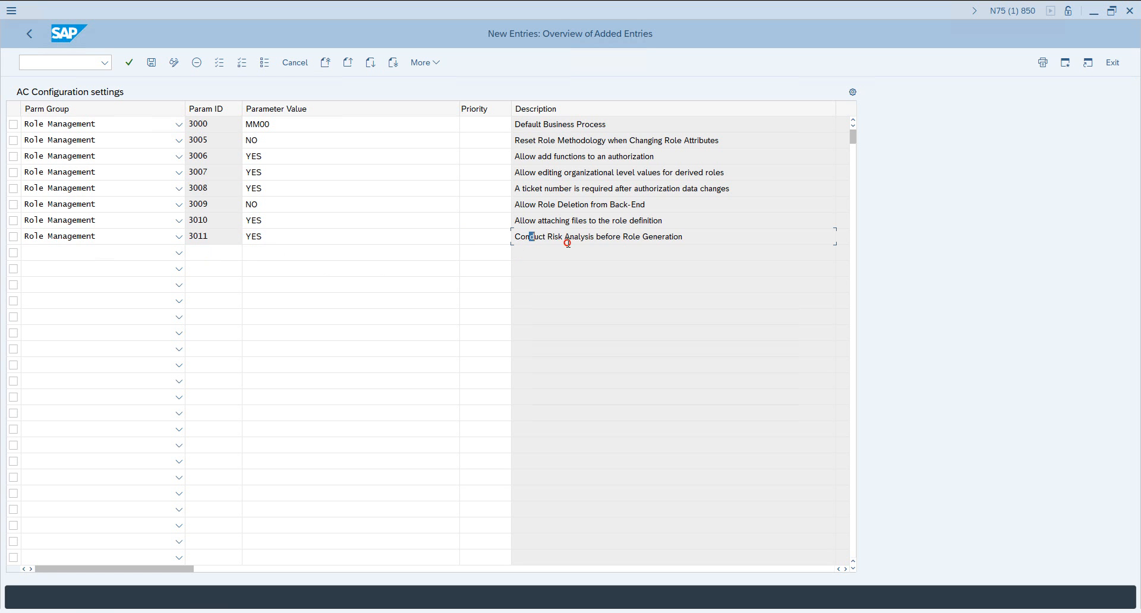
drag(567, 243, 707, 237)
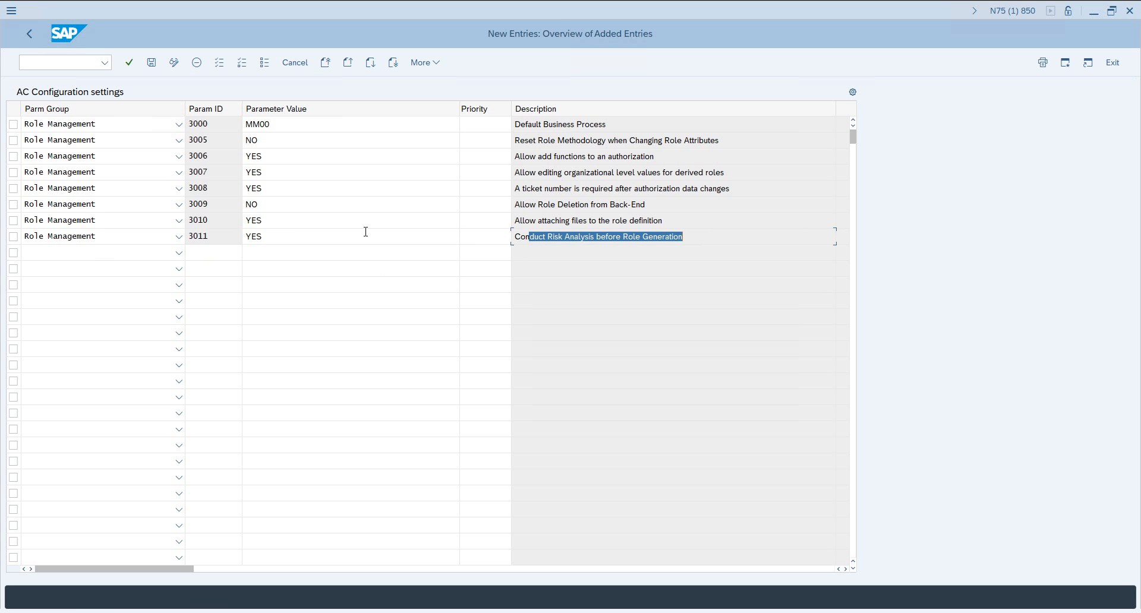
click(302, 241)
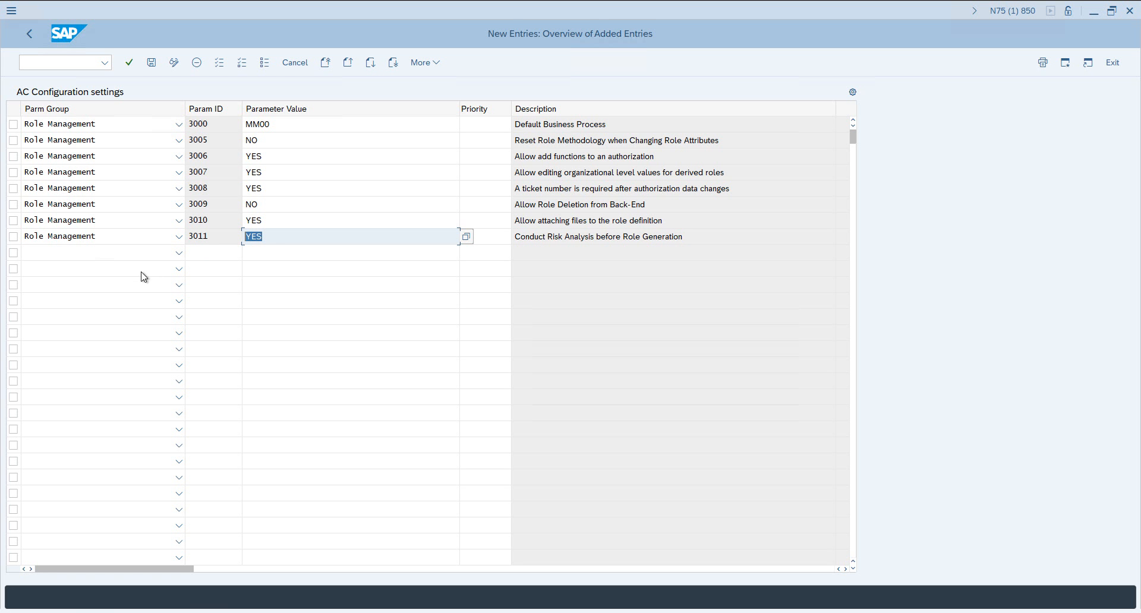
Add a Role Management entry below 3011 with parameter ID 3012 (Allow Role Generation on Multiple Systems)
click(130, 257)
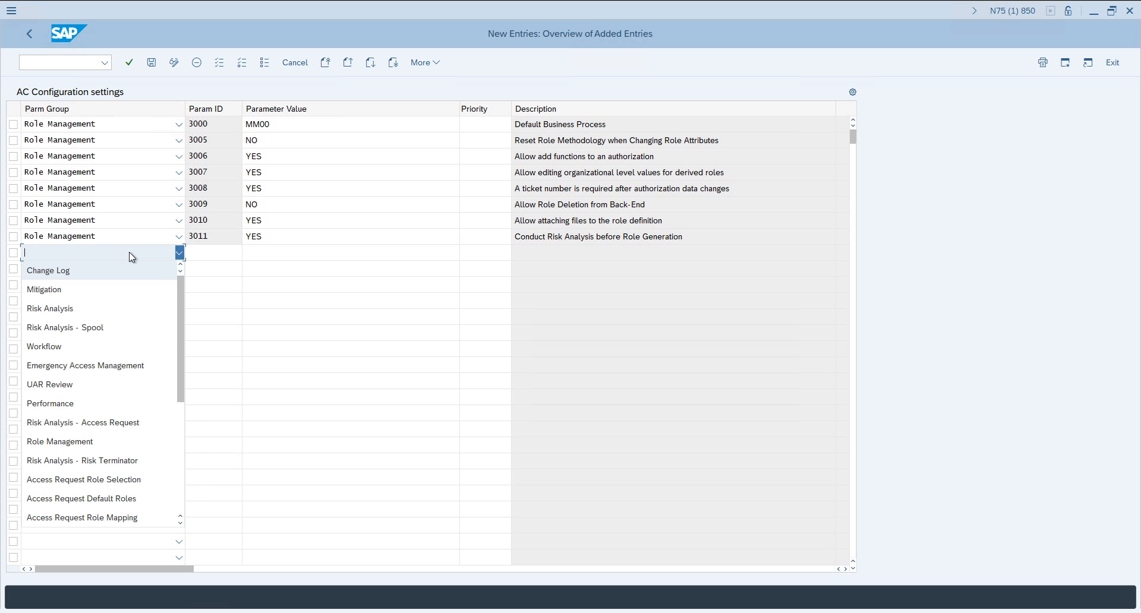
click(94, 444)
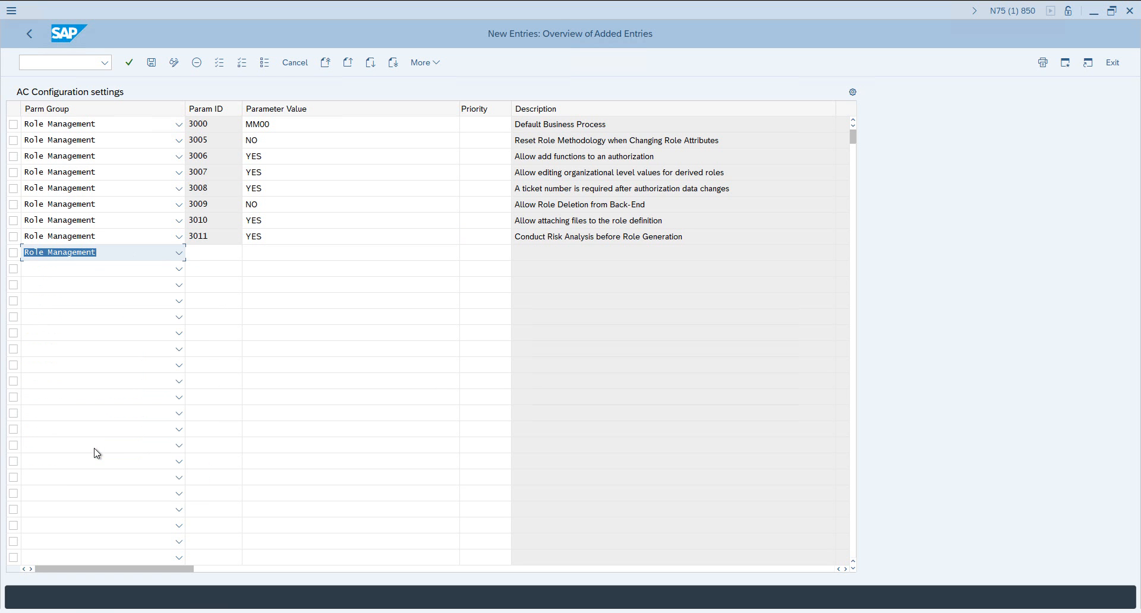
click(236, 254)
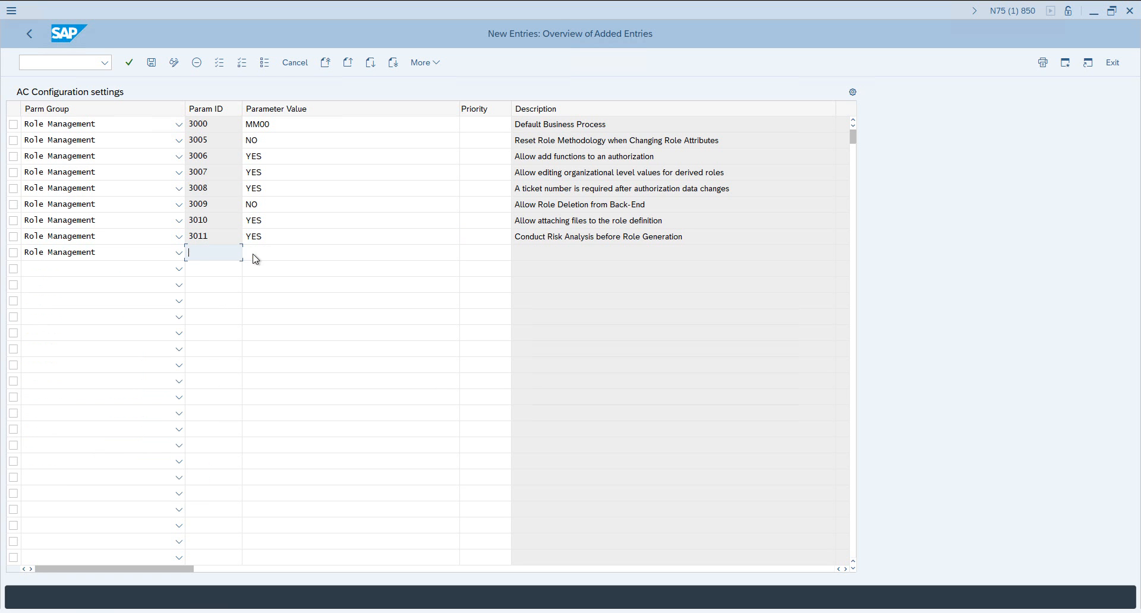
key(F4)
scroll(413, 267, down, 4)
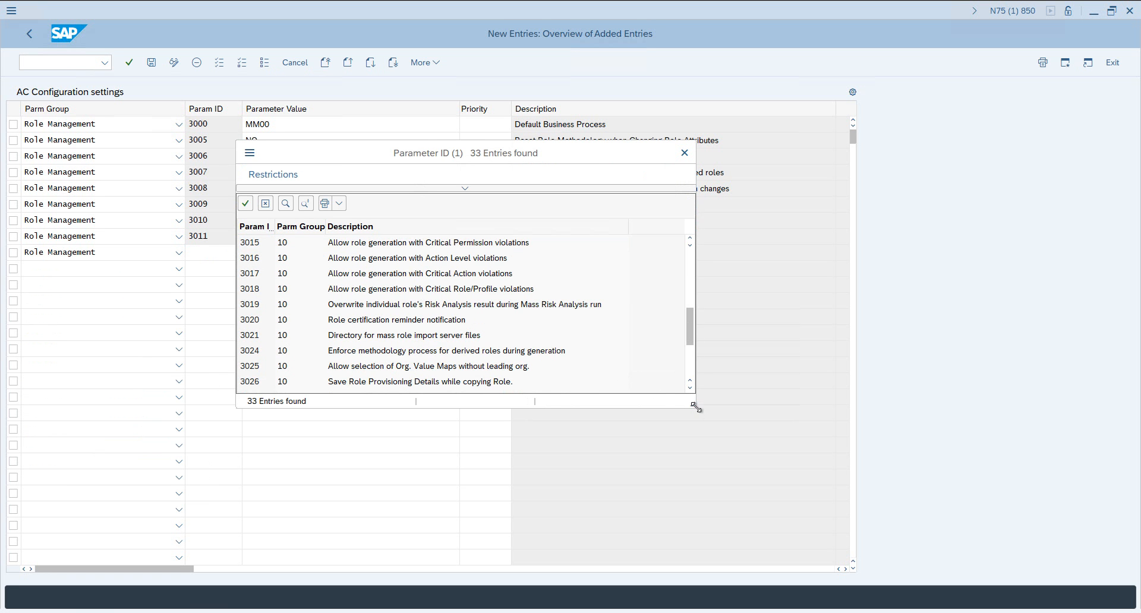
drag(695, 407, 883, 526)
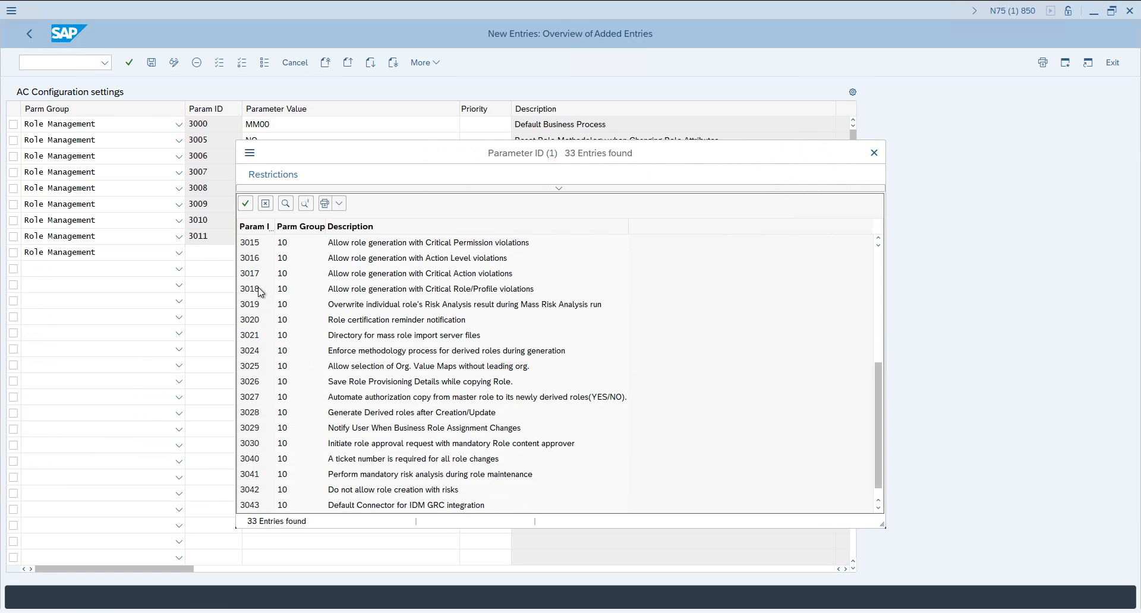
scroll(259, 288, up, 1)
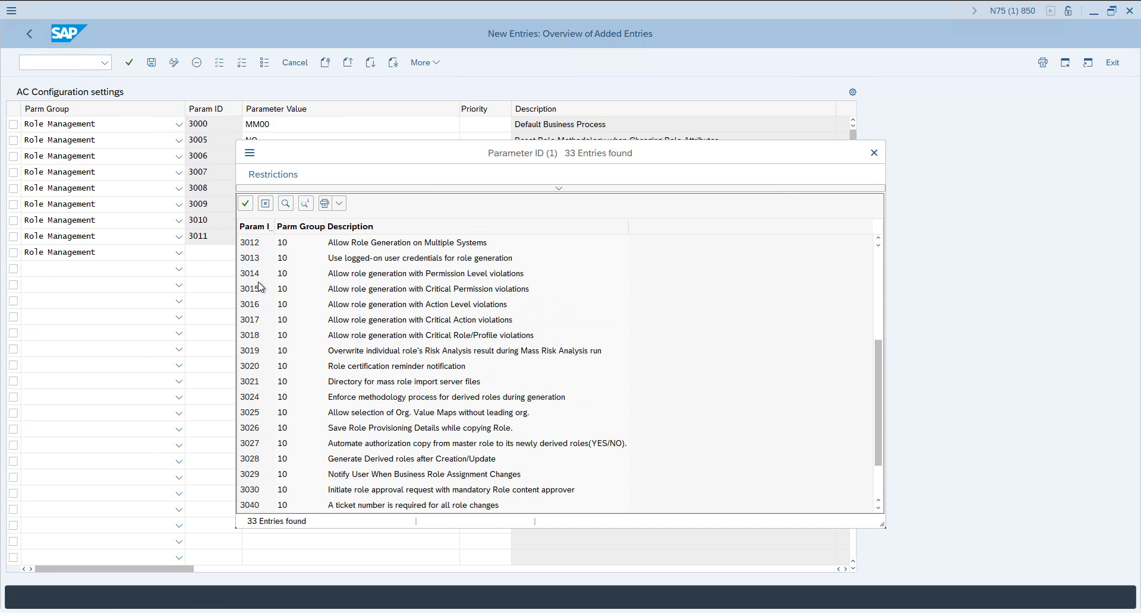
click(259, 245)
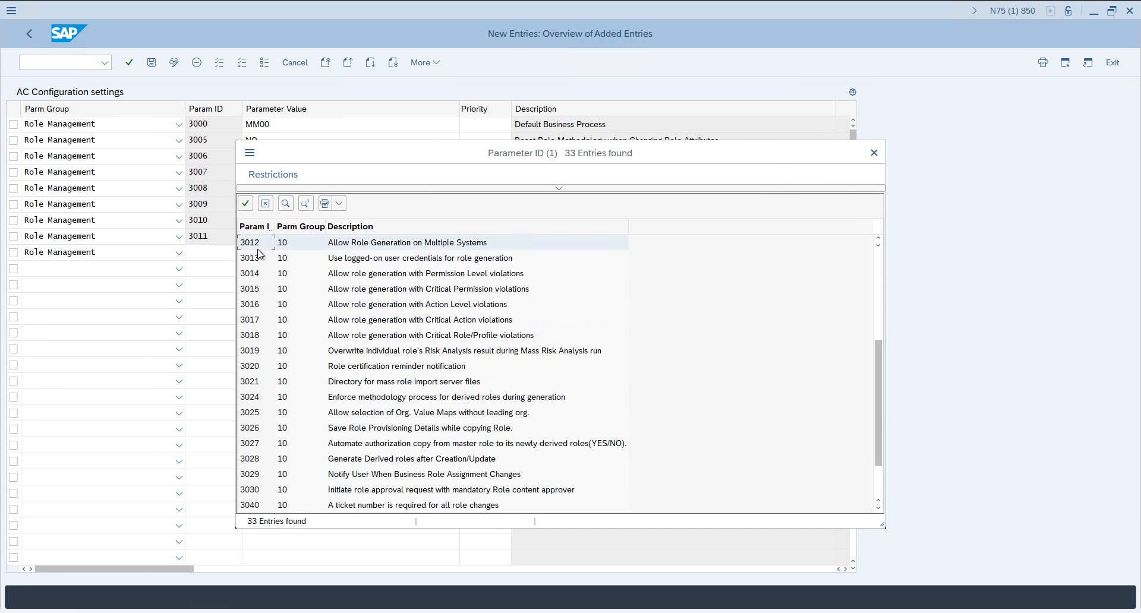
double_click(387, 247)
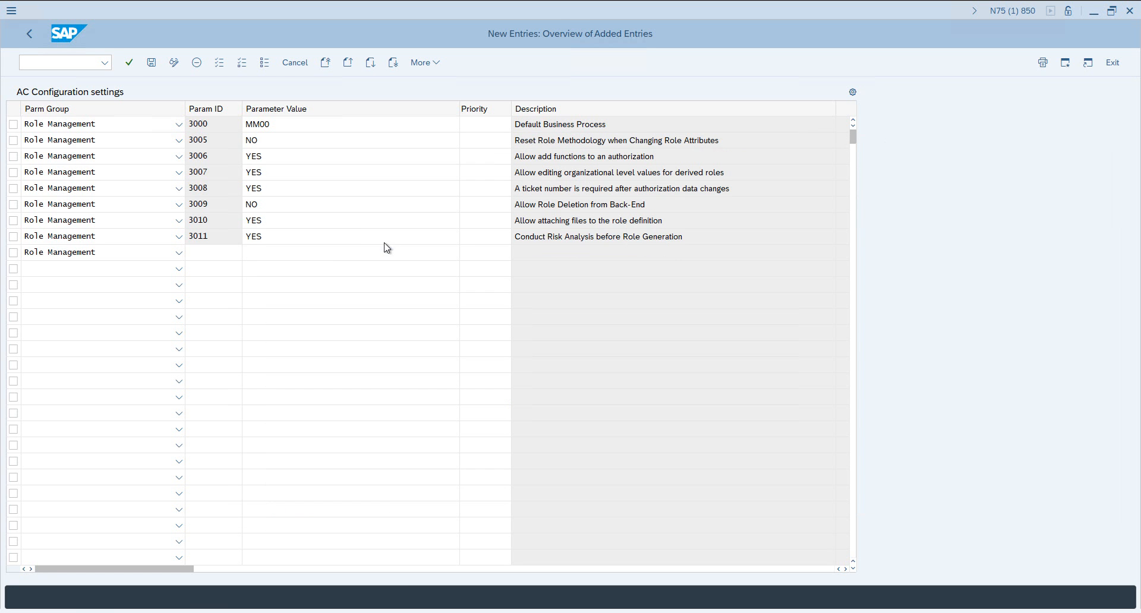
Set the parameter value of the 3012 entry to NO
click(330, 253)
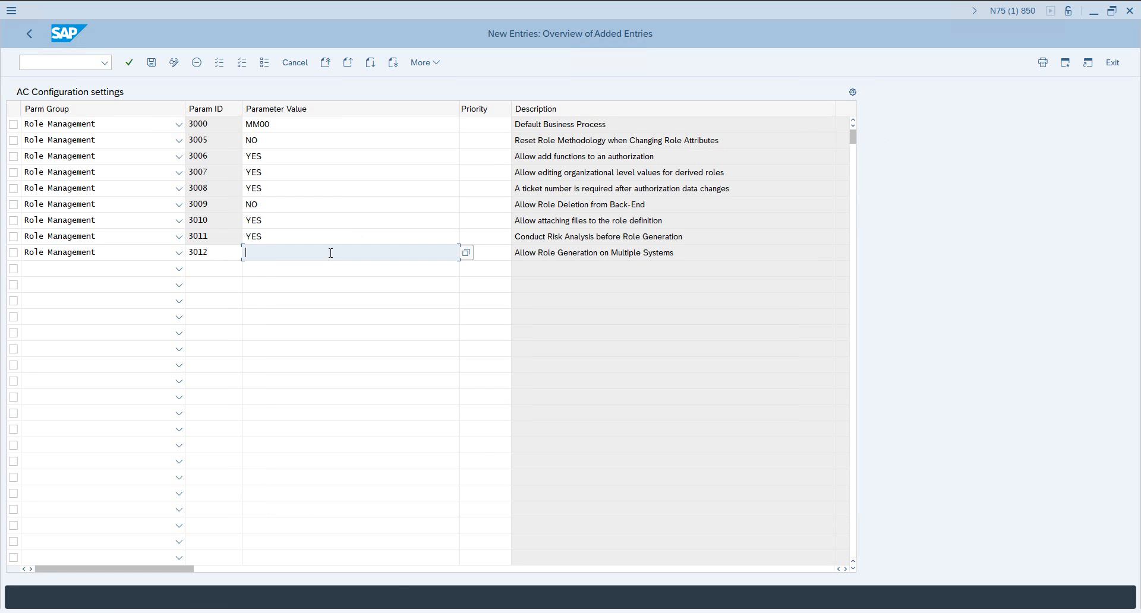
text(N??O)
key(BackSpace)
key(BackSpace)
key(BackSpace)
text(O)
key(Return)
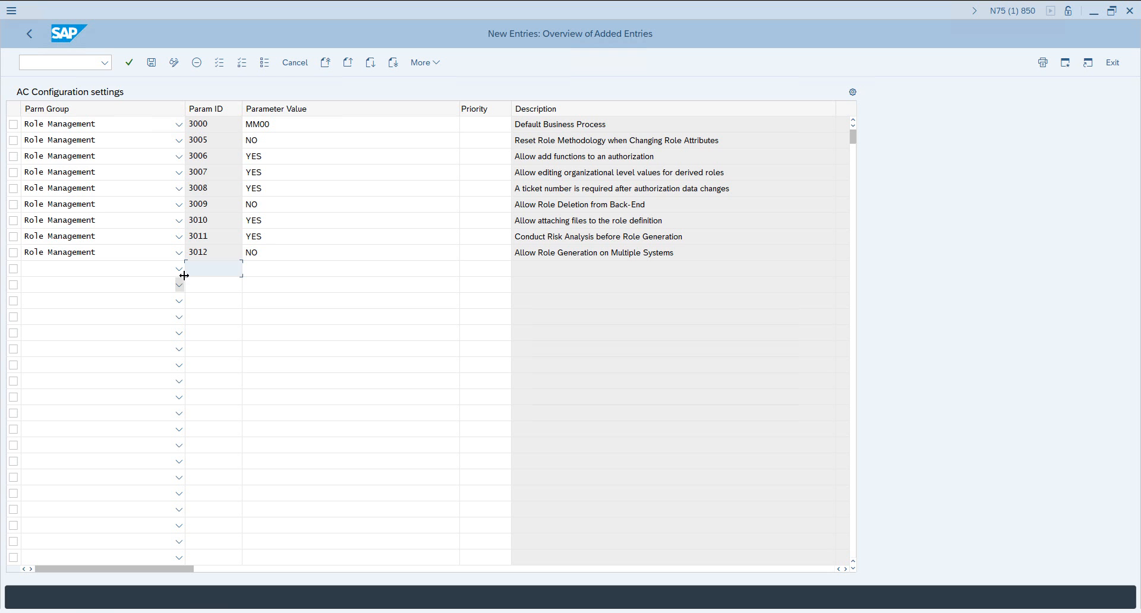
click(265, 252)
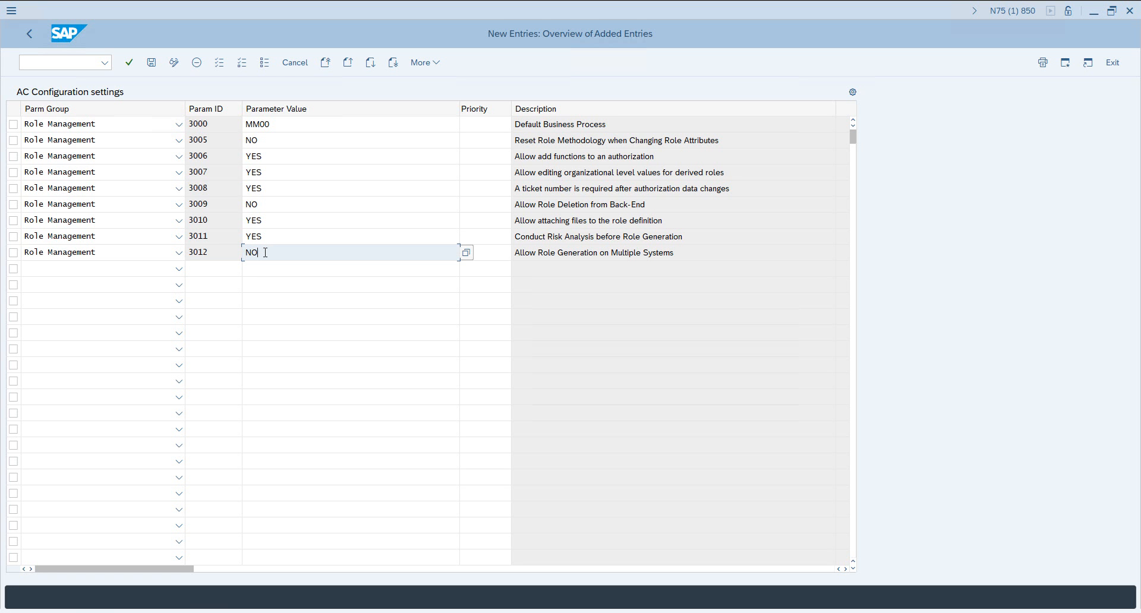
Add a Role Management entry below 3012 with parameter ID 3013 (Use logged-on user credentials for role generation)
click(76, 273)
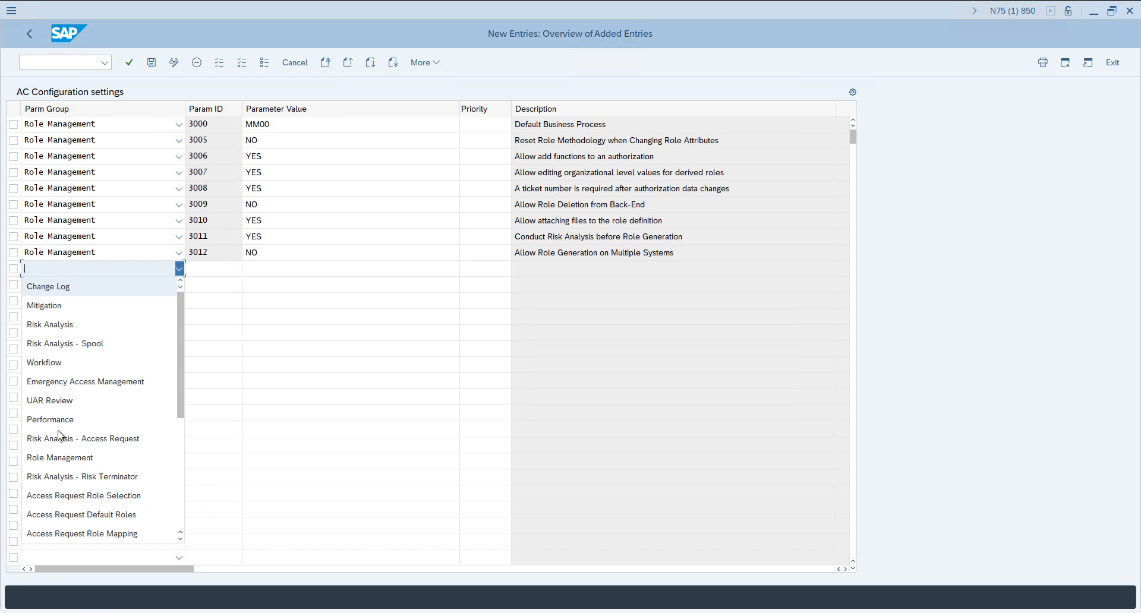
click(63, 458)
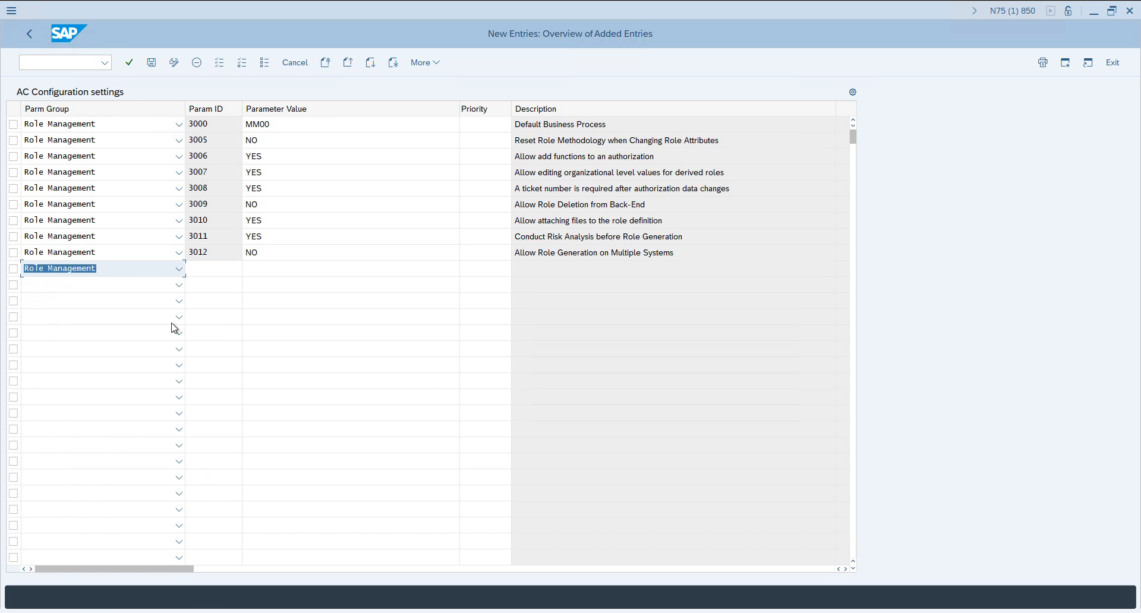
click(201, 268)
click(248, 269)
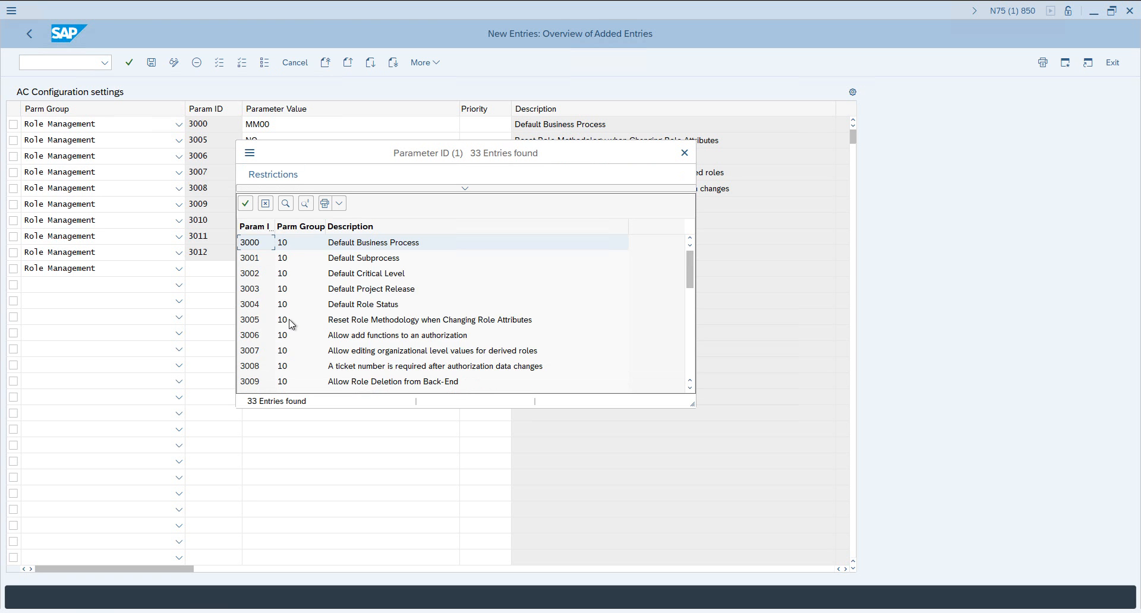
scroll(298, 324, down, 2)
click(253, 353)
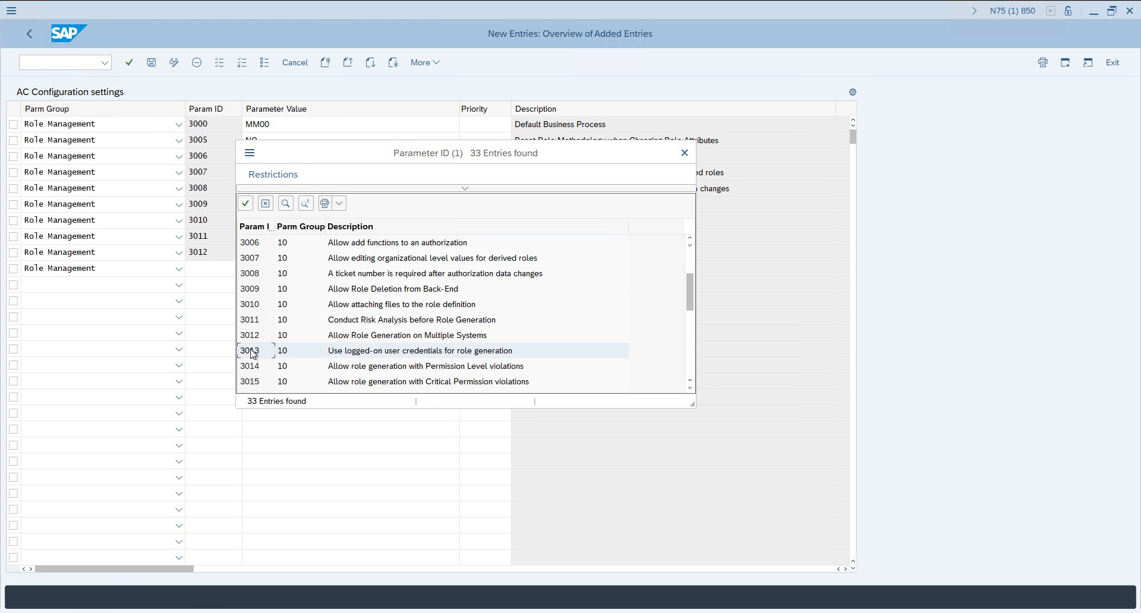
scroll(327, 351, down, 1)
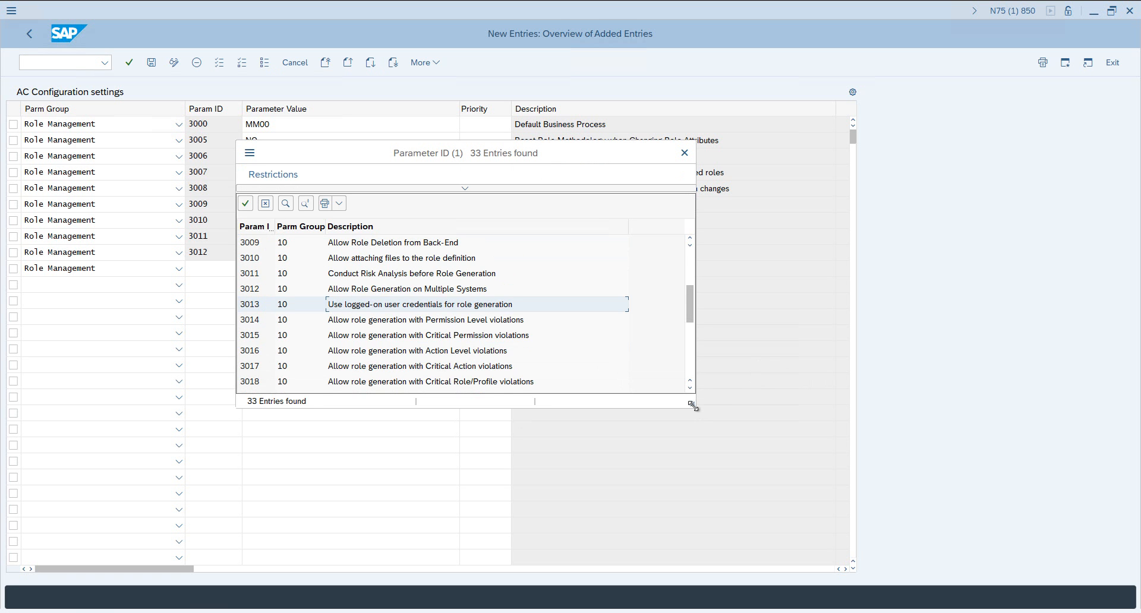
drag(698, 409, 998, 542)
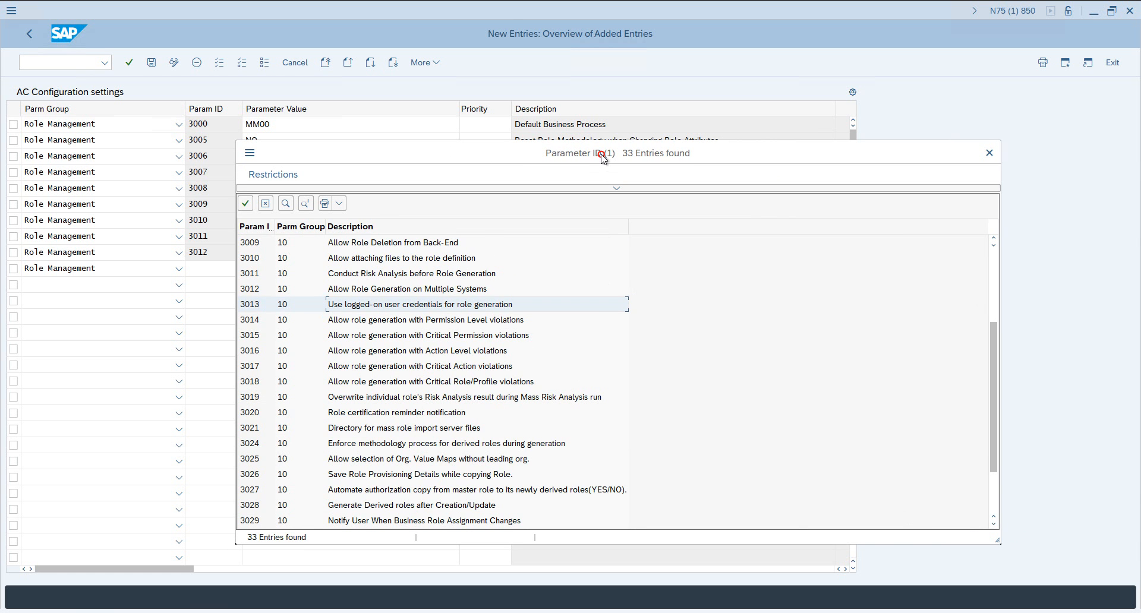
drag(601, 153, 660, 83)
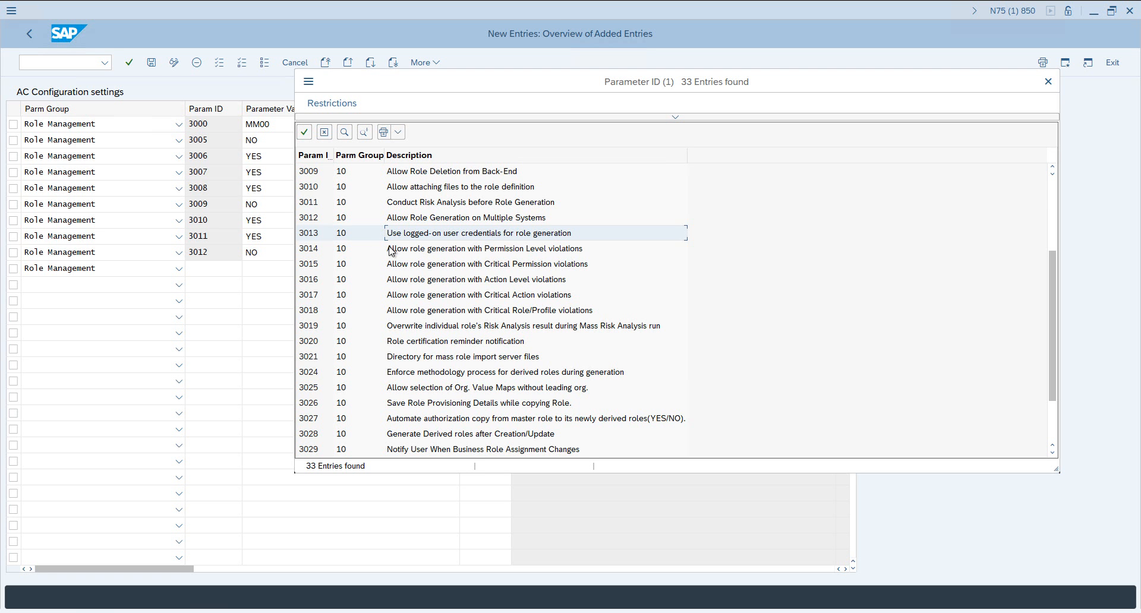
click(398, 230)
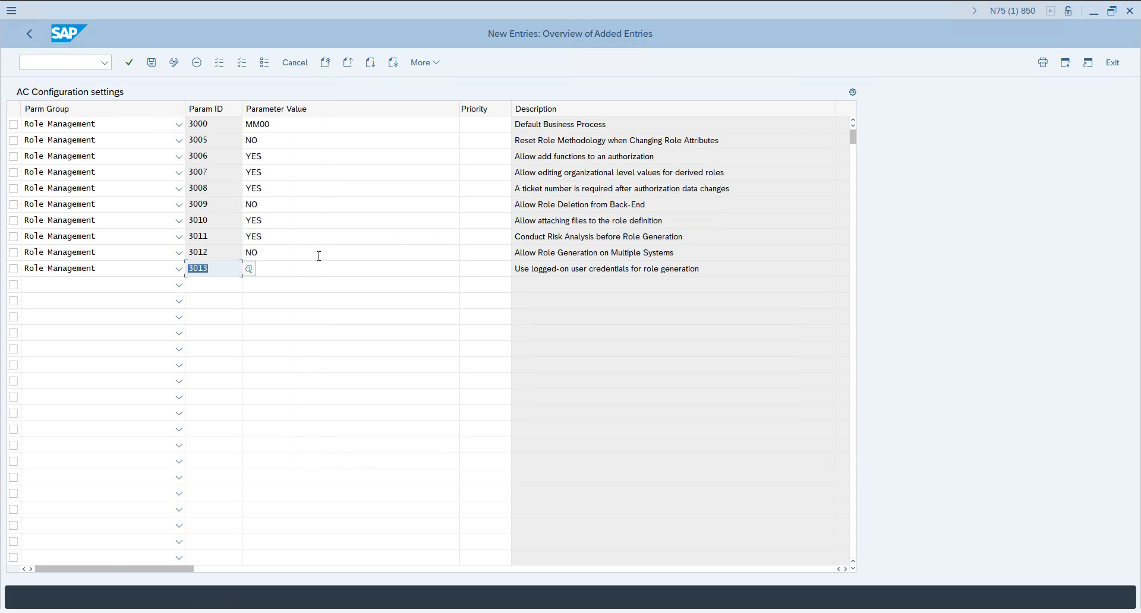
Set the parameter value of the 3013 entry to YES
click(289, 264)
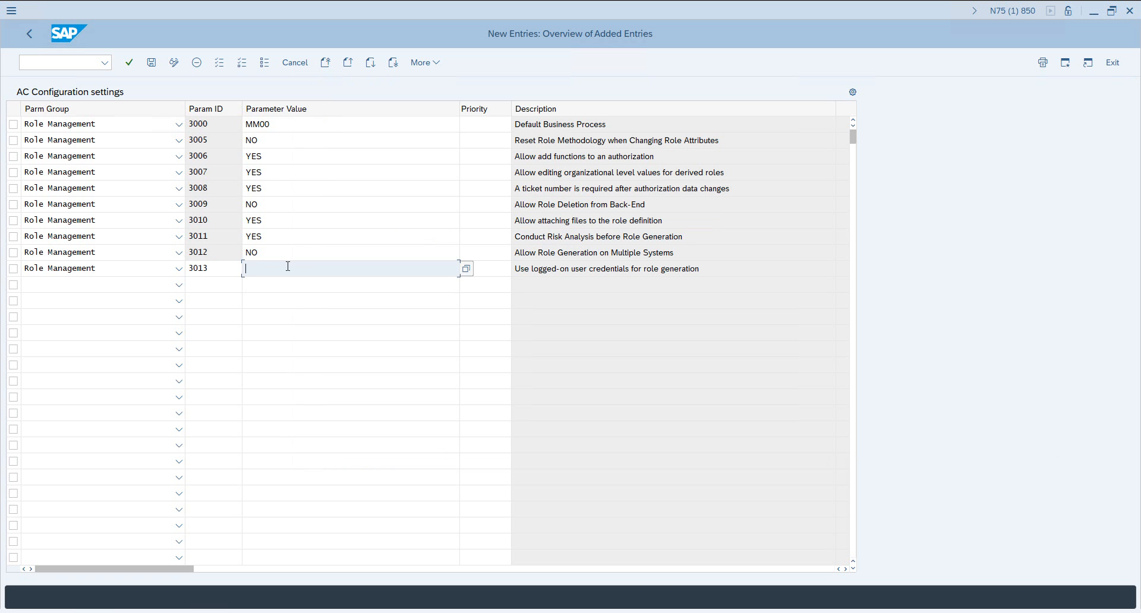
text(YES)
key(Return)
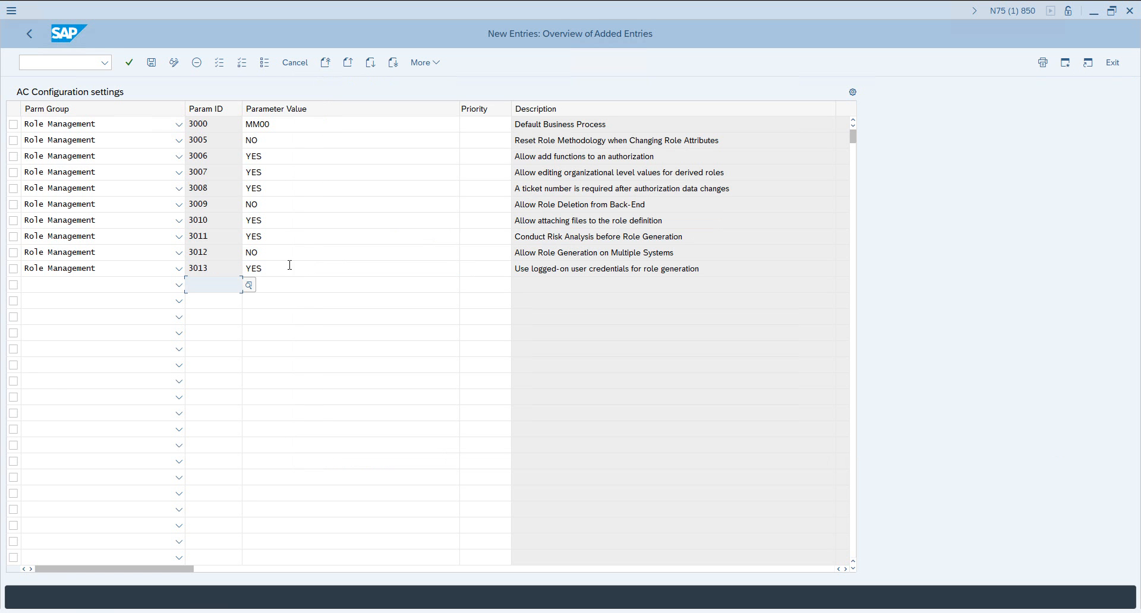
Add a Role Management entry below 3013 with parameter ID 3014 (Allow role generation with Permission Level violations)
click(97, 284)
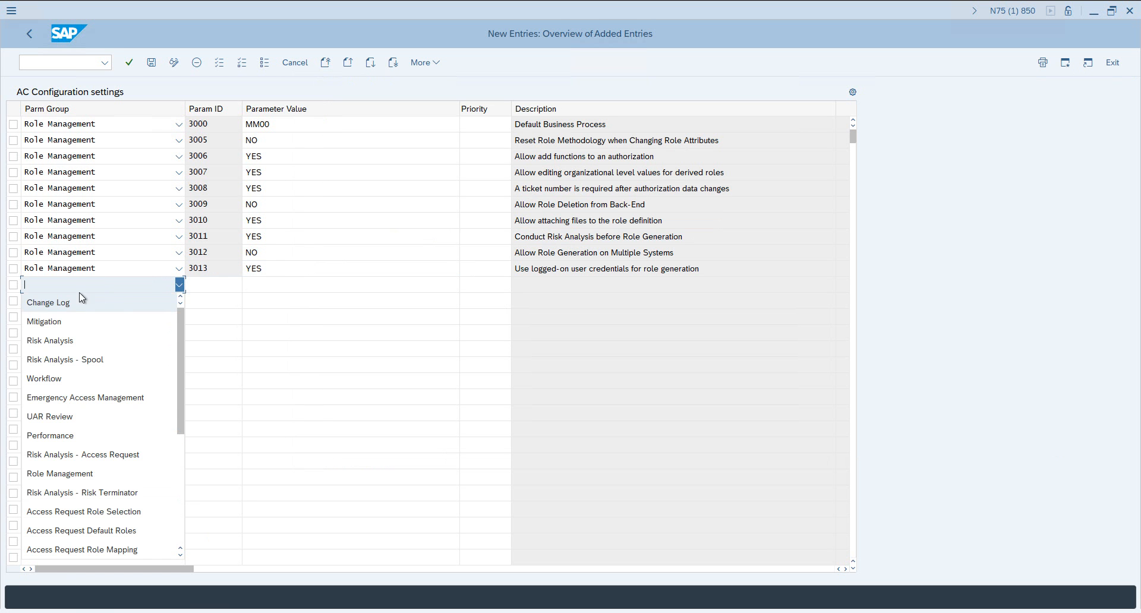
click(69, 473)
click(216, 286)
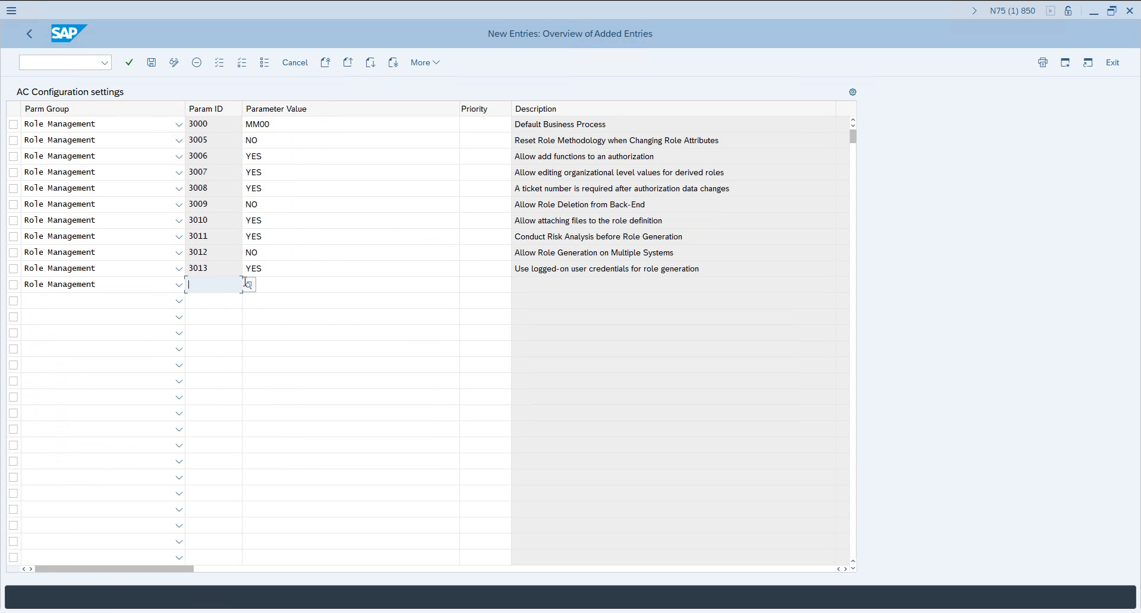
click(248, 284)
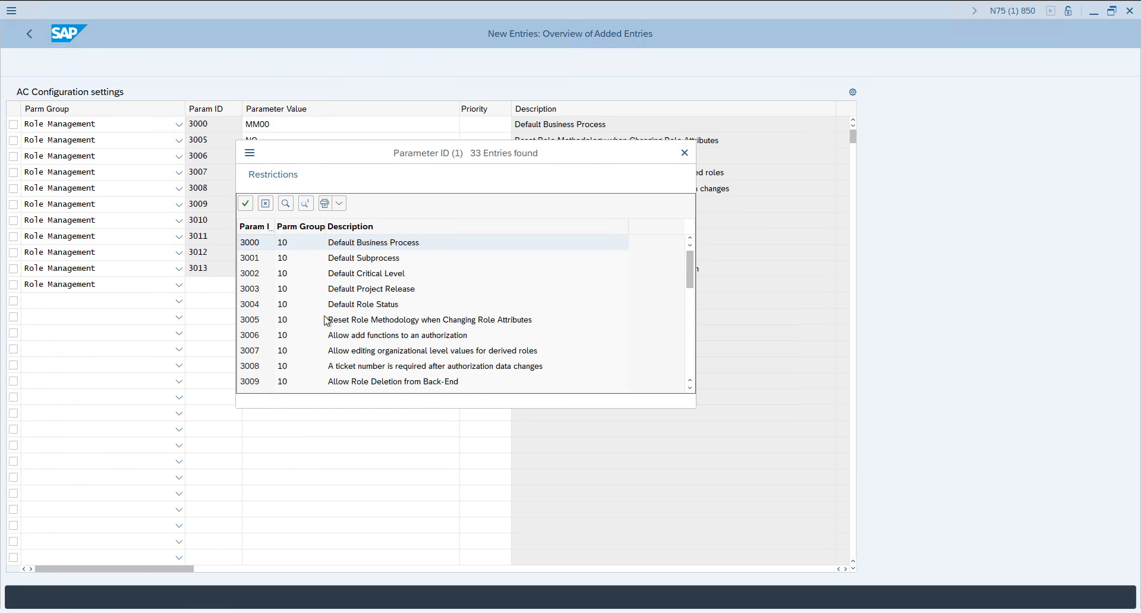
scroll(657, 387, down, 2)
drag(634, 152, 649, 93)
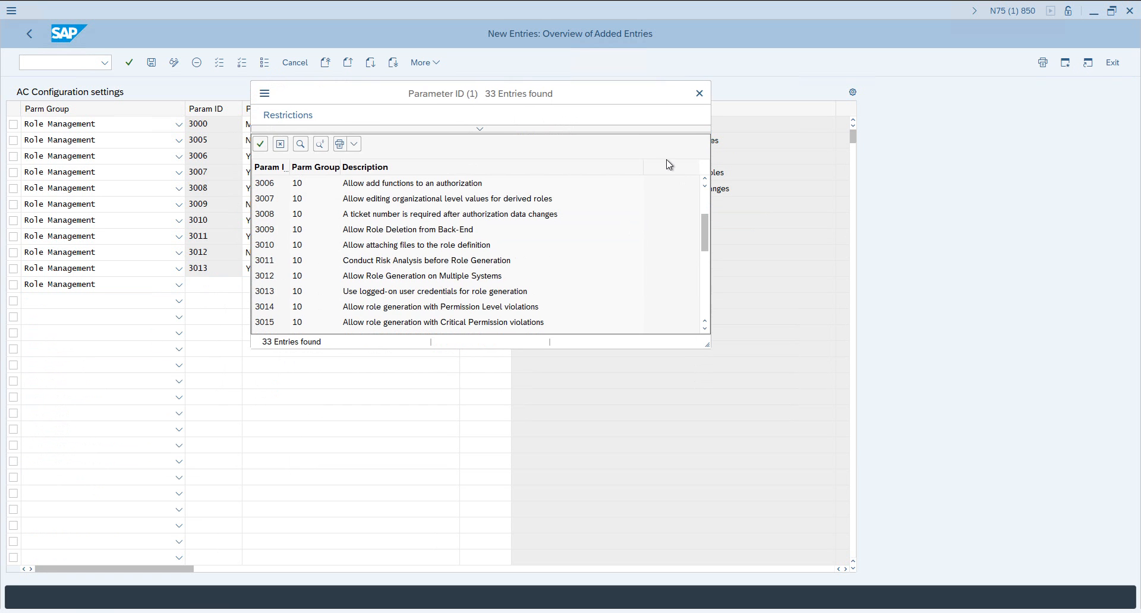
drag(707, 345, 866, 474)
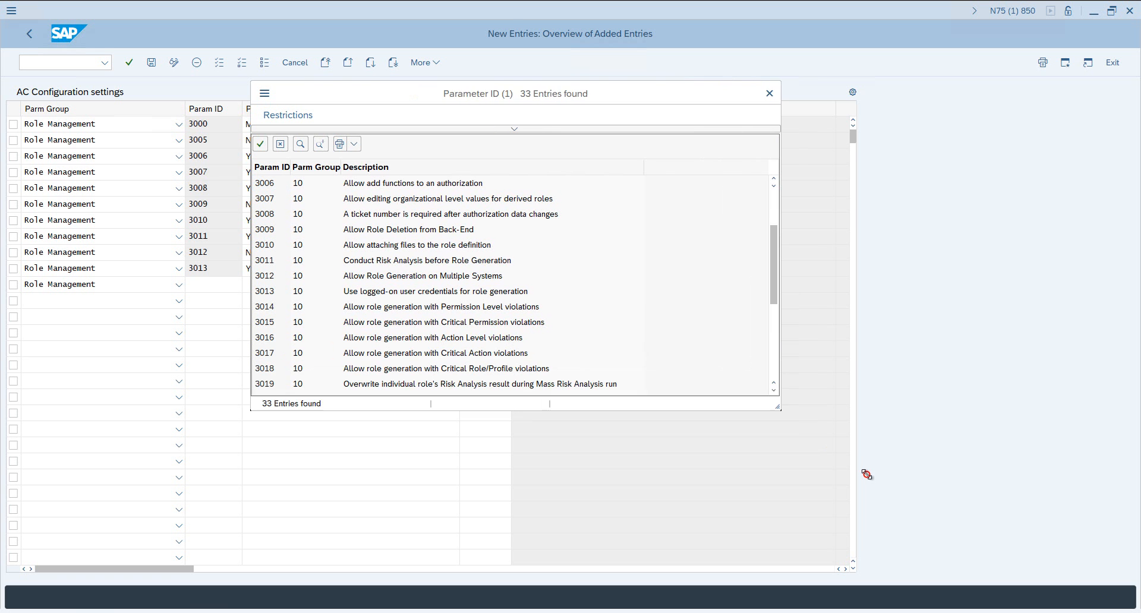
click(300, 313)
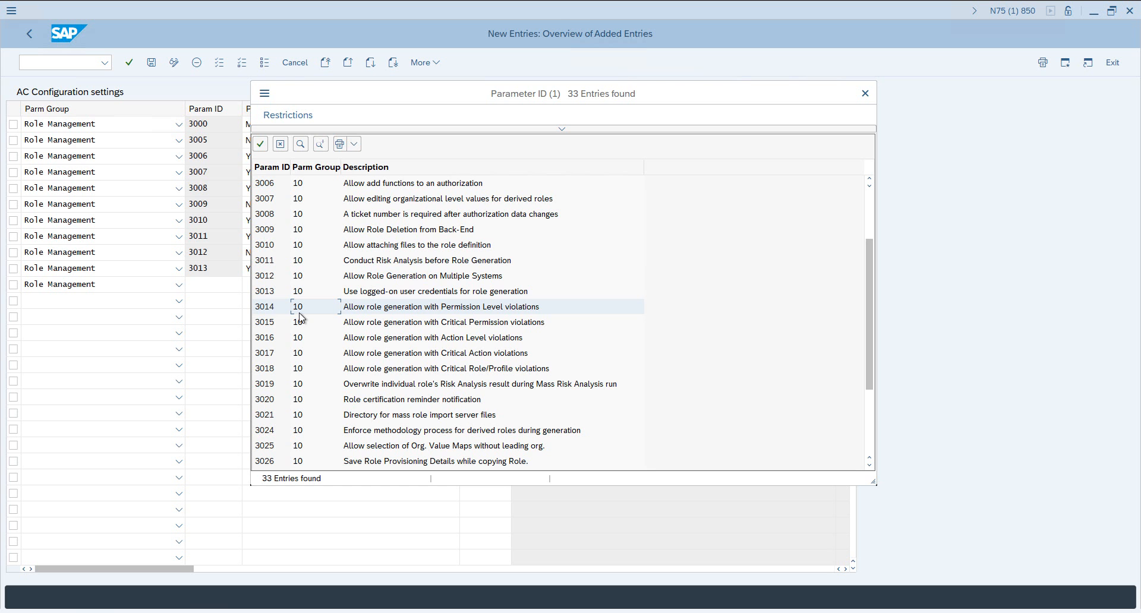
double_click(299, 310)
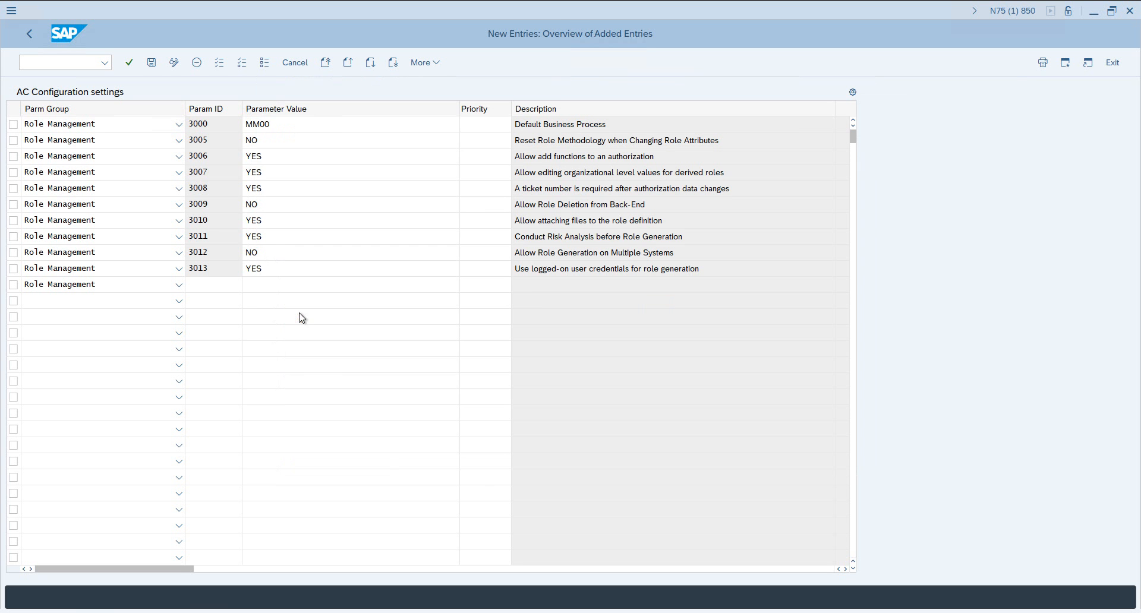
Set the parameter value of the 3014 entry to YES
click(282, 284)
text(YES)
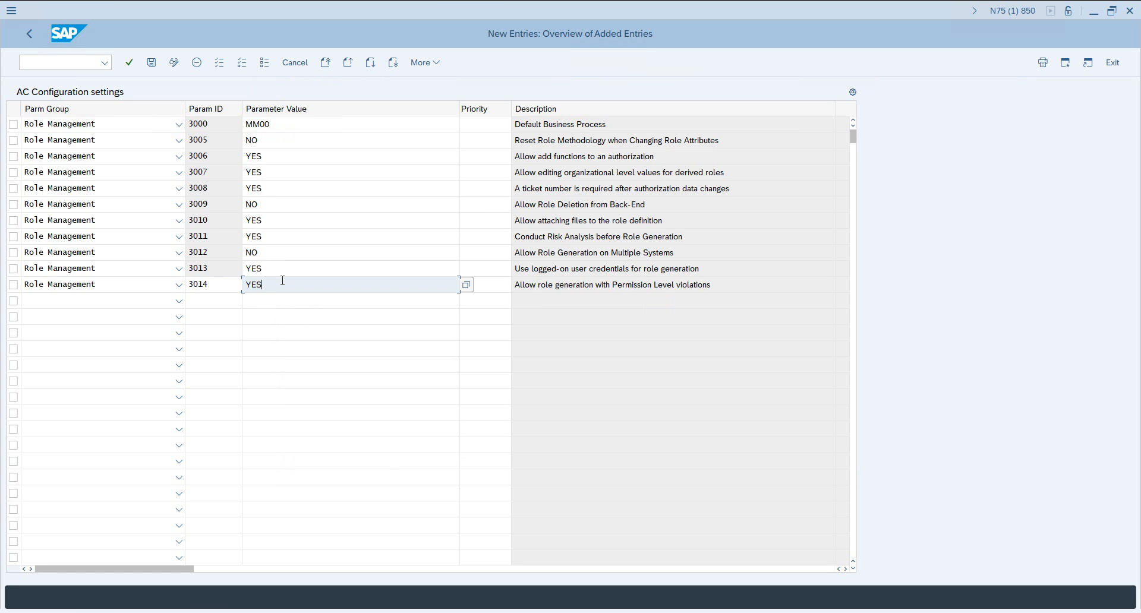
key(Return)
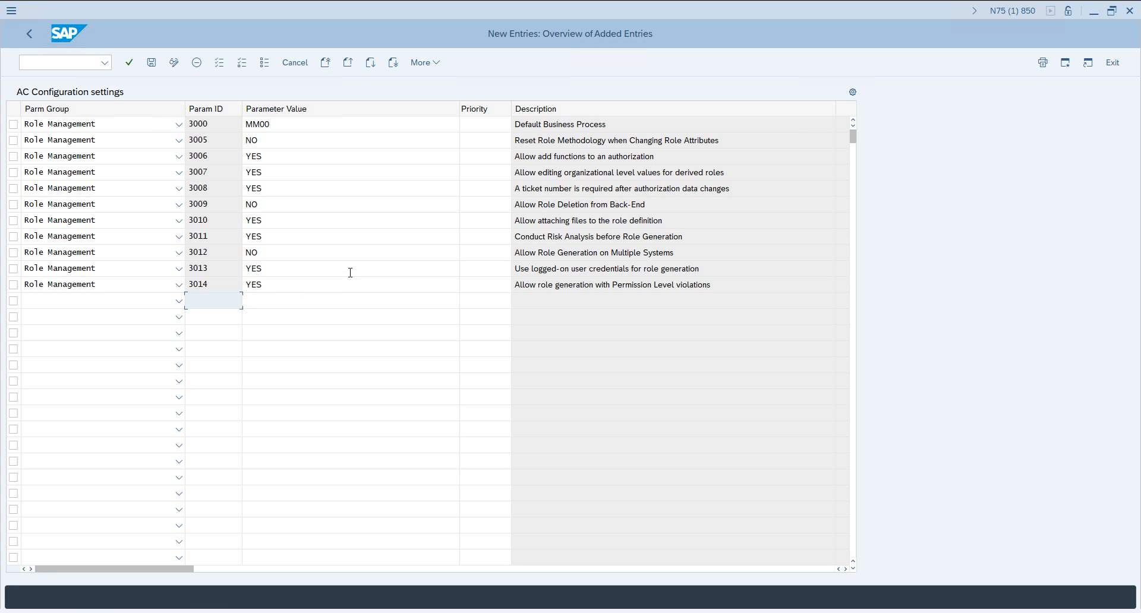
drag(283, 283, 239, 282)
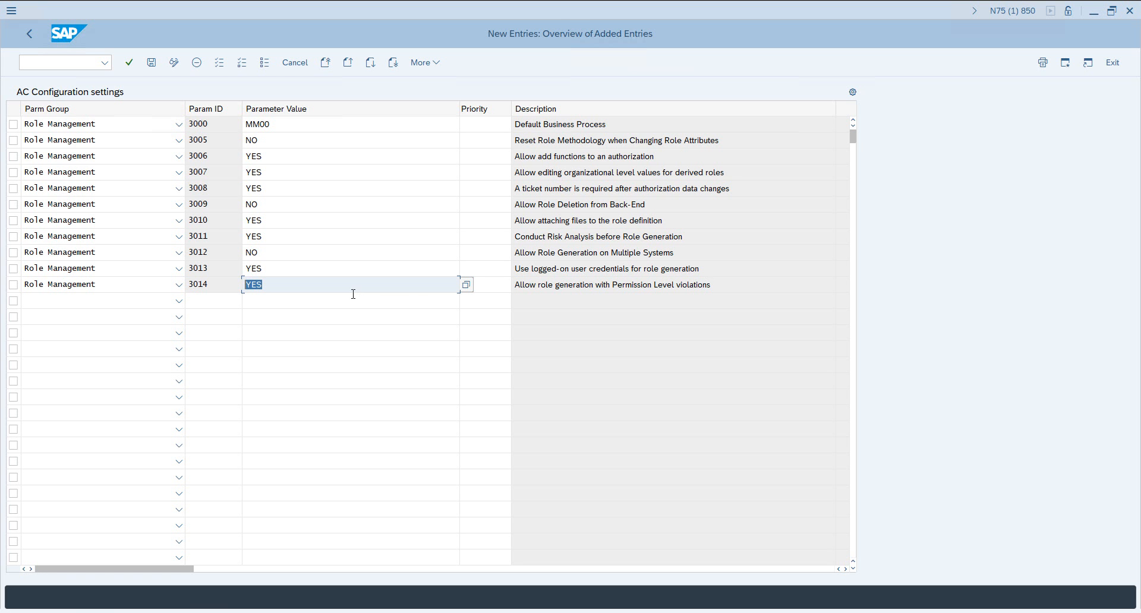
Add a Role Management entry below 3014 with parameter ID 3015 (Allow role generation with Critical Permission violations)
click(107, 301)
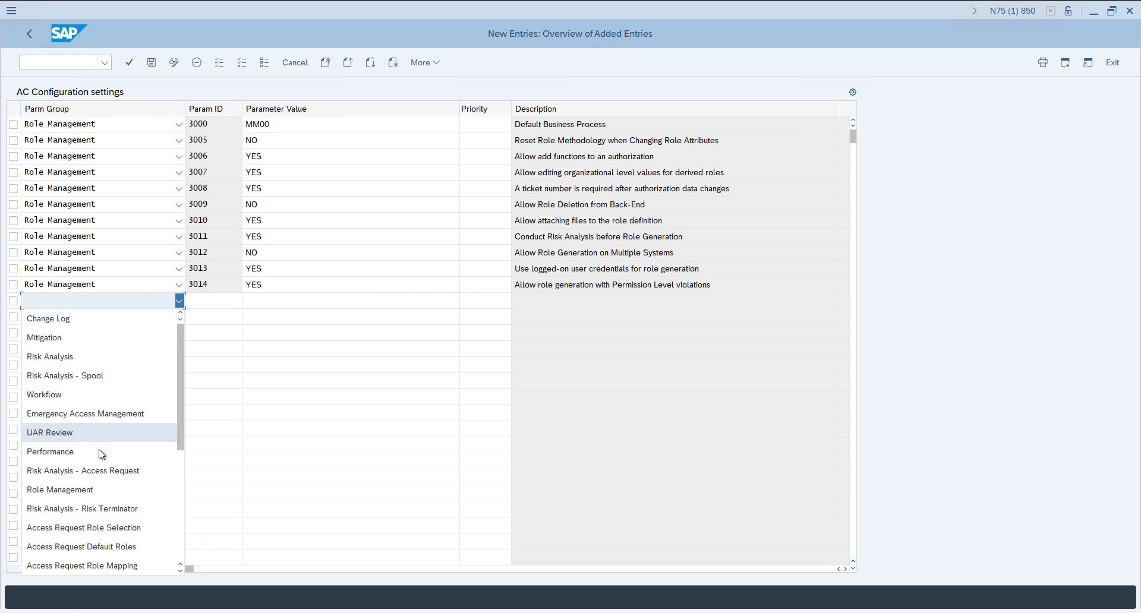
click(93, 490)
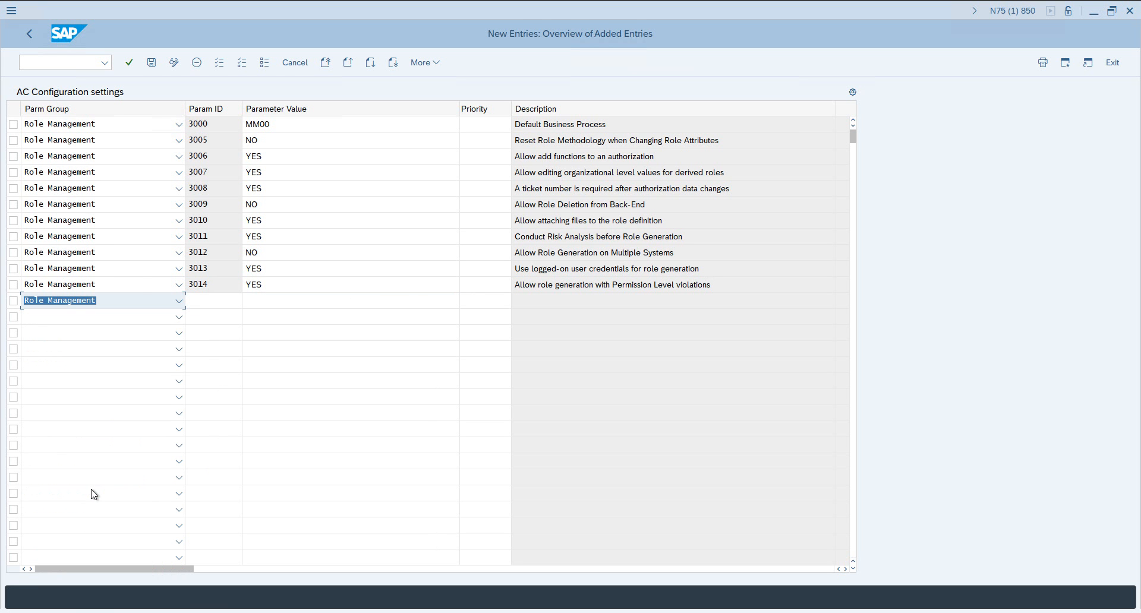
click(202, 303)
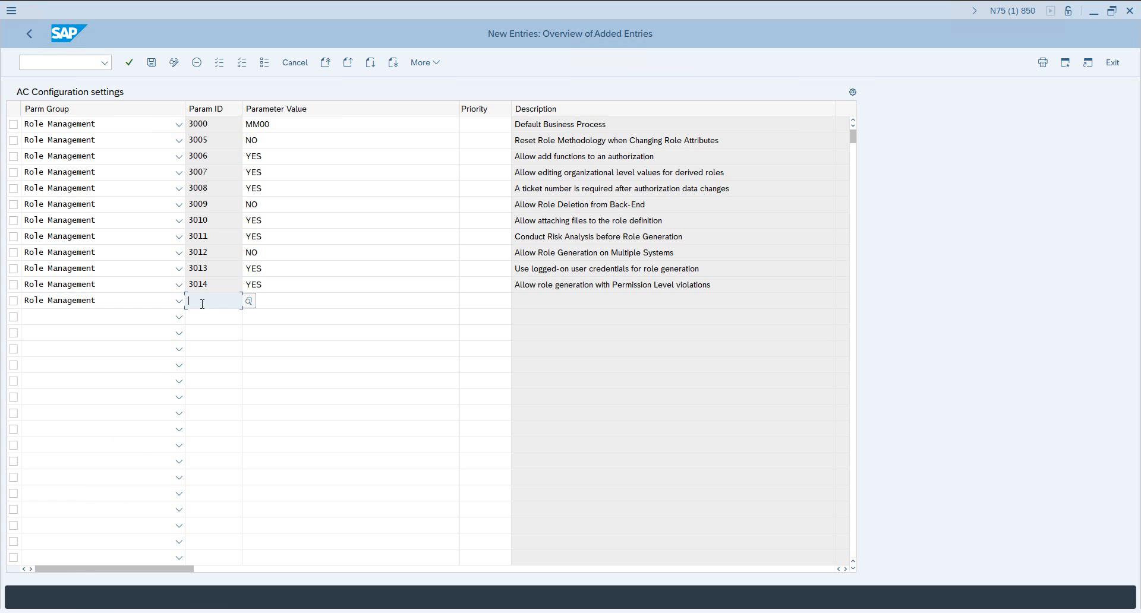
click(250, 301)
scroll(476, 188, down, 4)
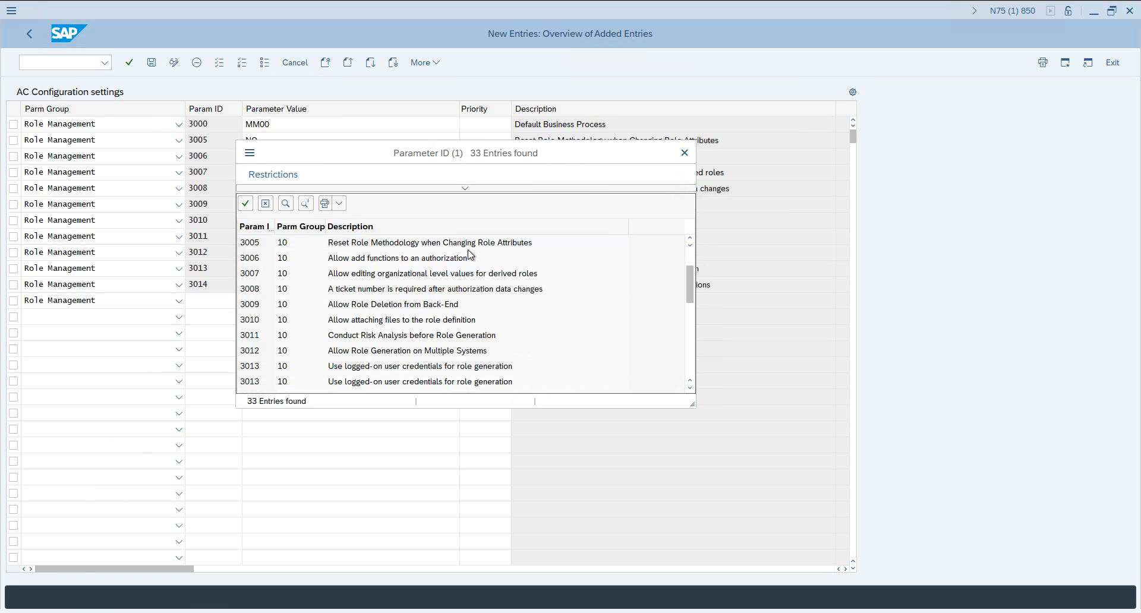
drag(634, 154, 680, 65)
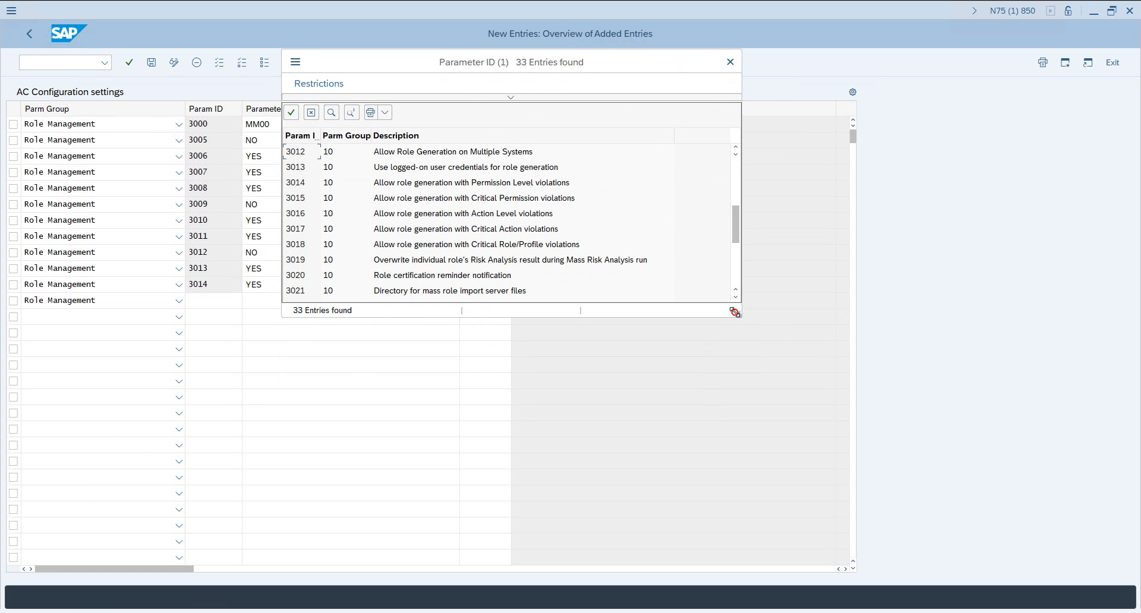
drag(734, 312, 840, 402)
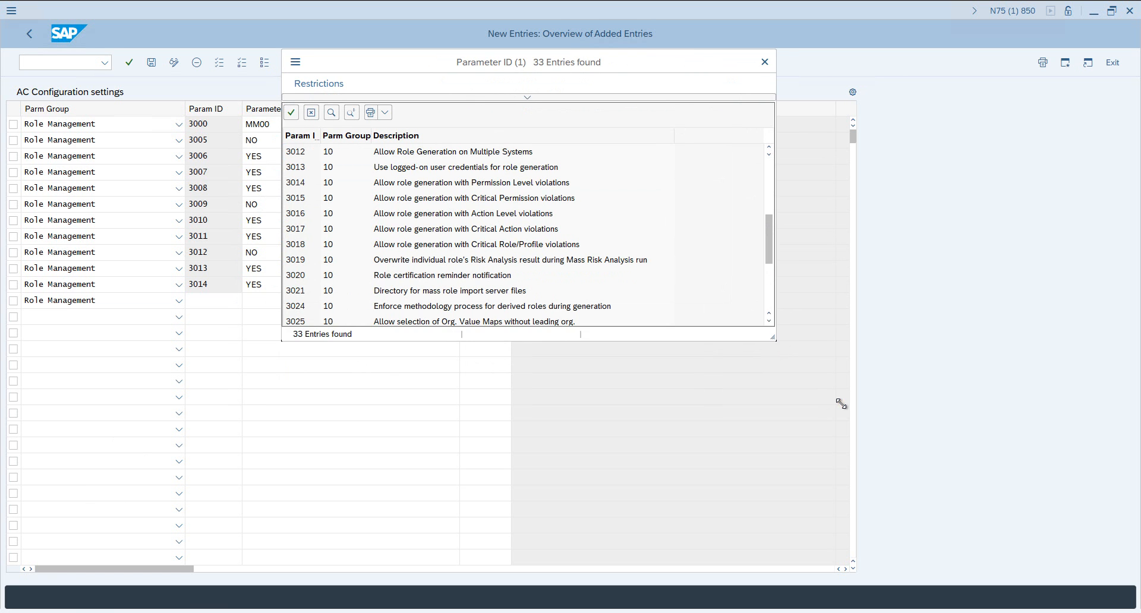
click(443, 199)
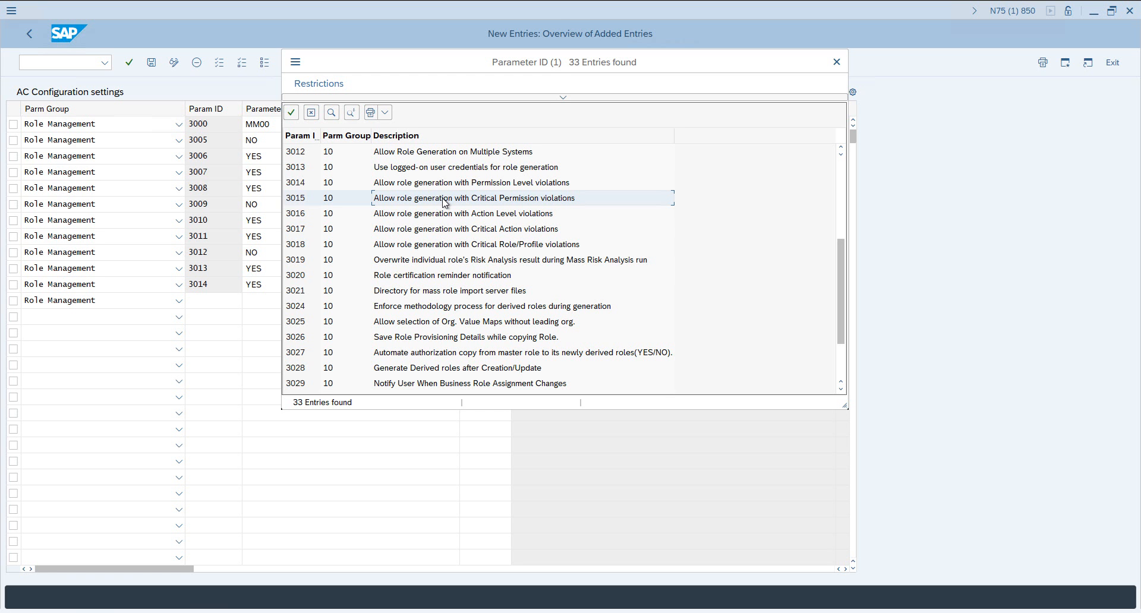
double_click(445, 201)
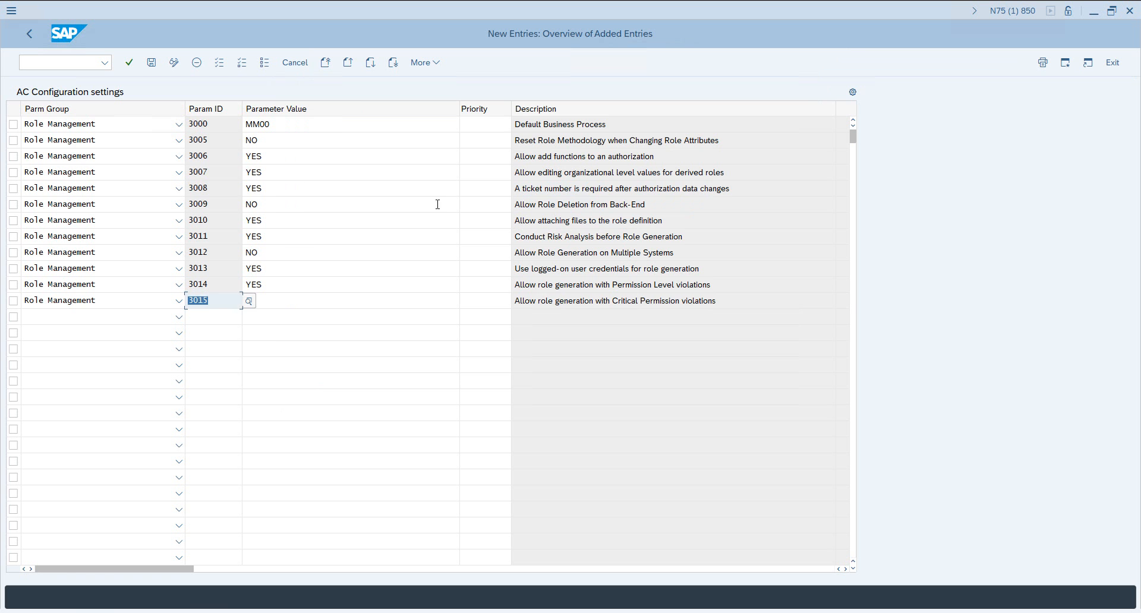
Set the parameter value of the 3015 entry to YES
click(273, 301)
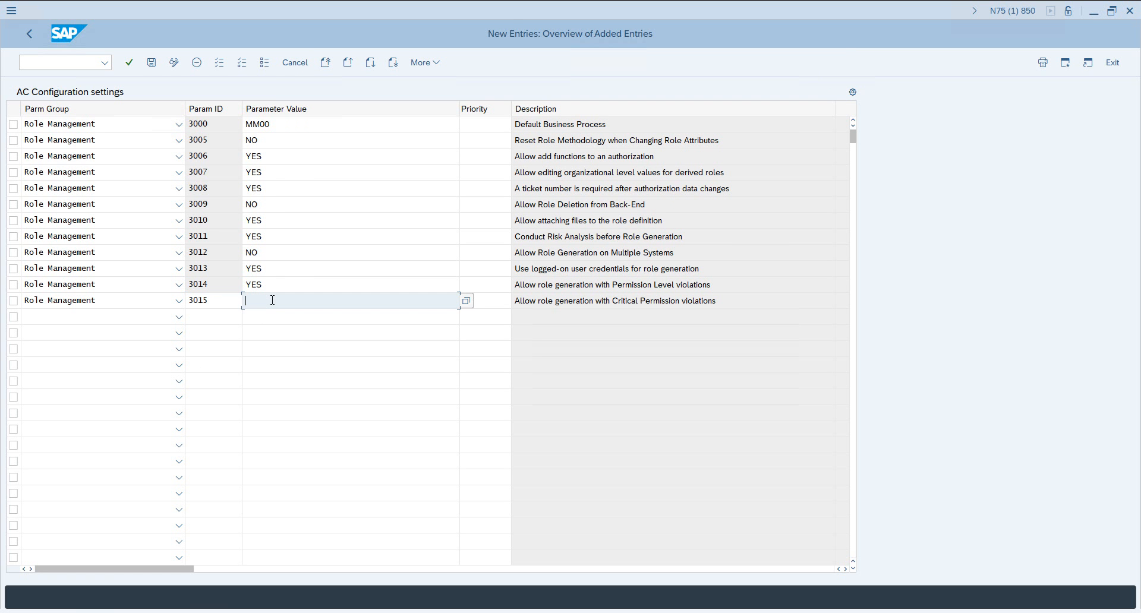
text(YES)
key(Return)
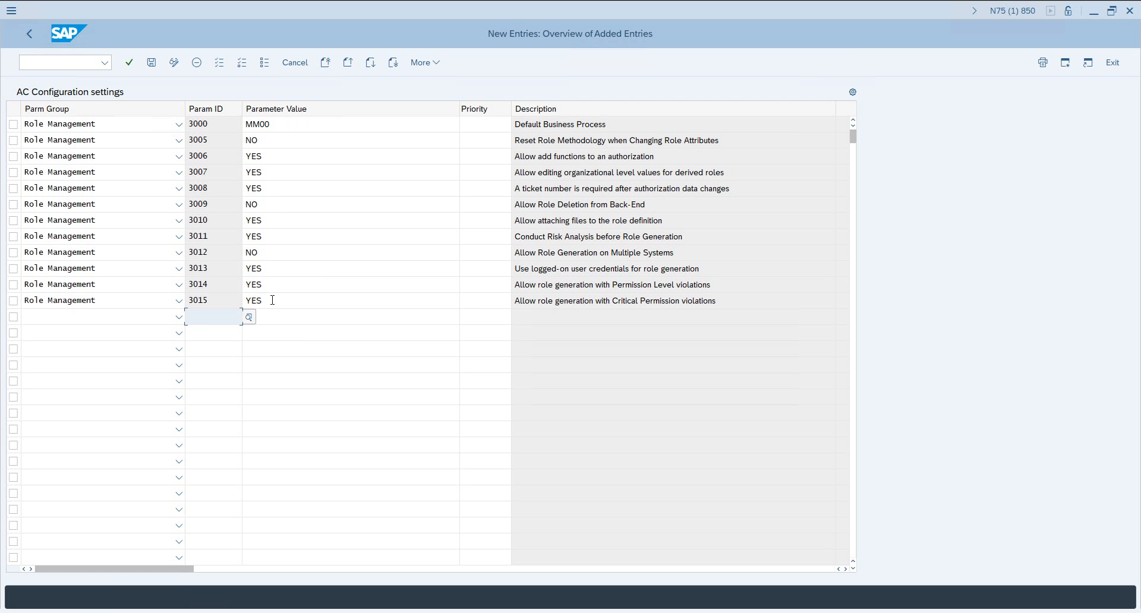
Add a Role Management entry below 3015 with parameter ID 3016 (Allow role generation with Action Level violations)
click(152, 315)
click(152, 315)
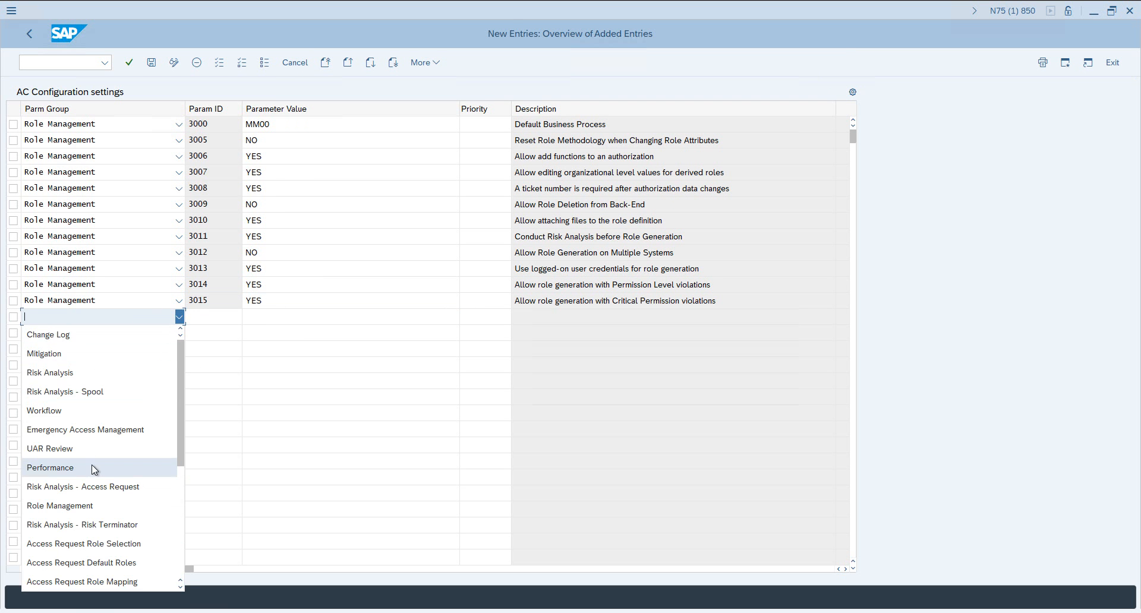
click(92, 506)
click(217, 322)
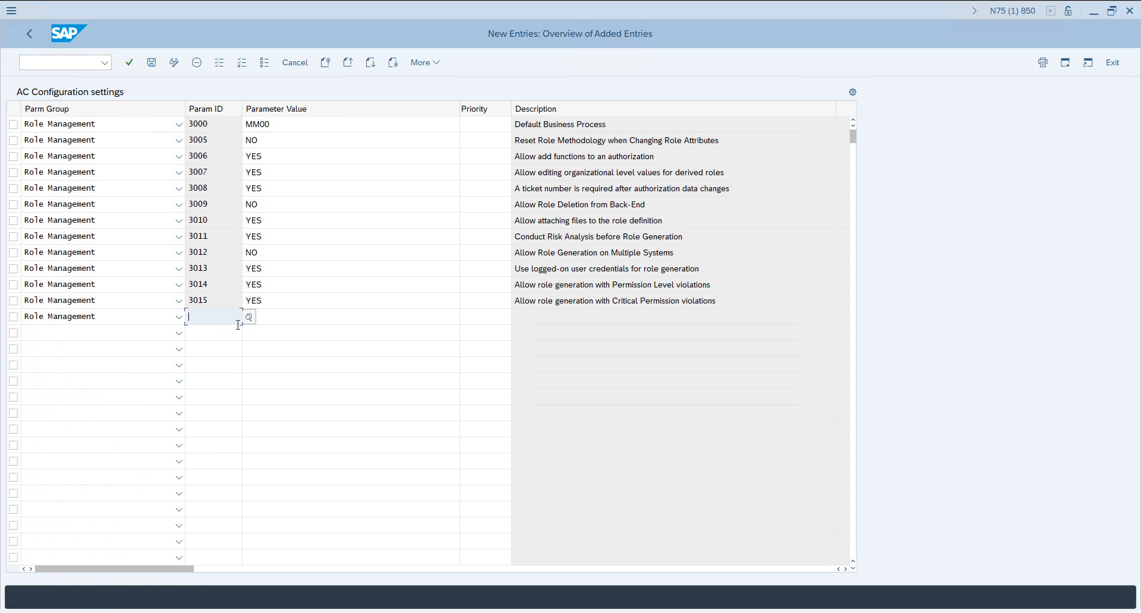
click(248, 317)
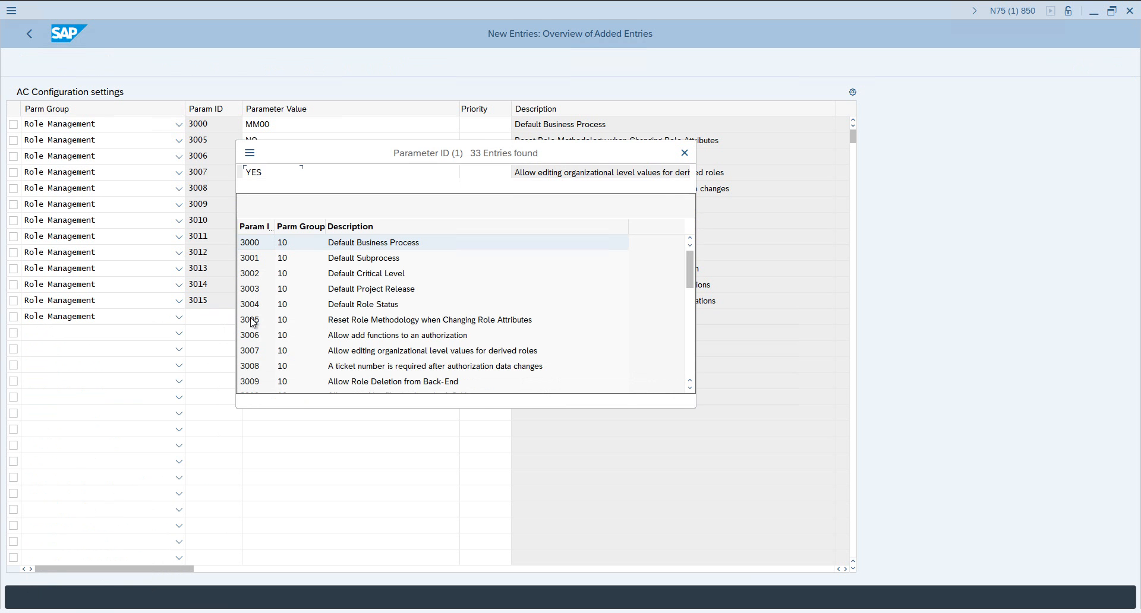
scroll(340, 344, down, 1)
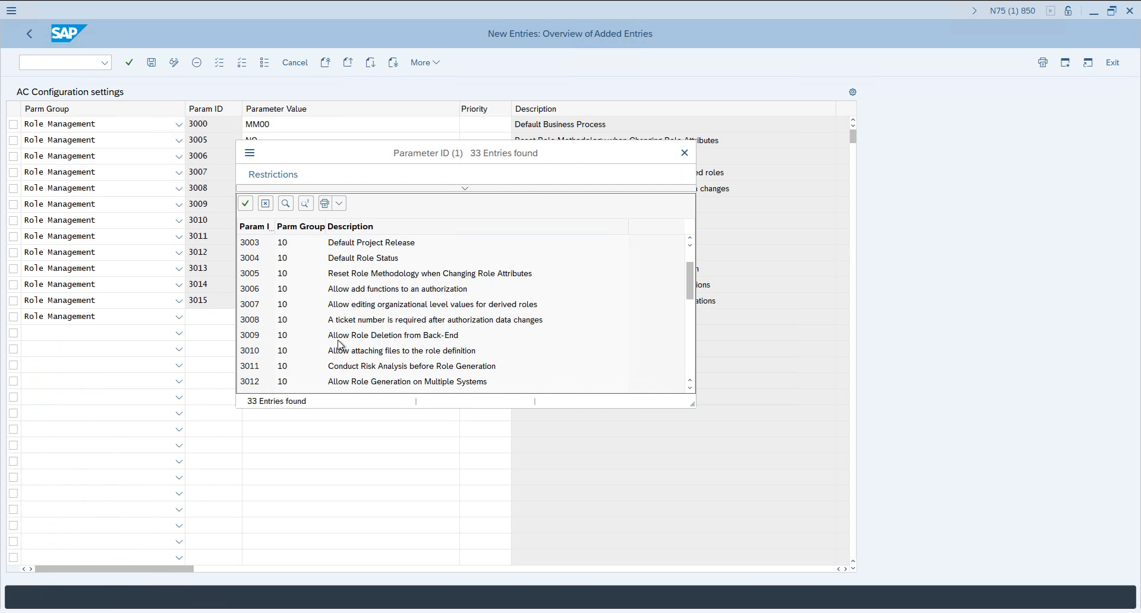
scroll(340, 344, down, 4)
click(350, 258)
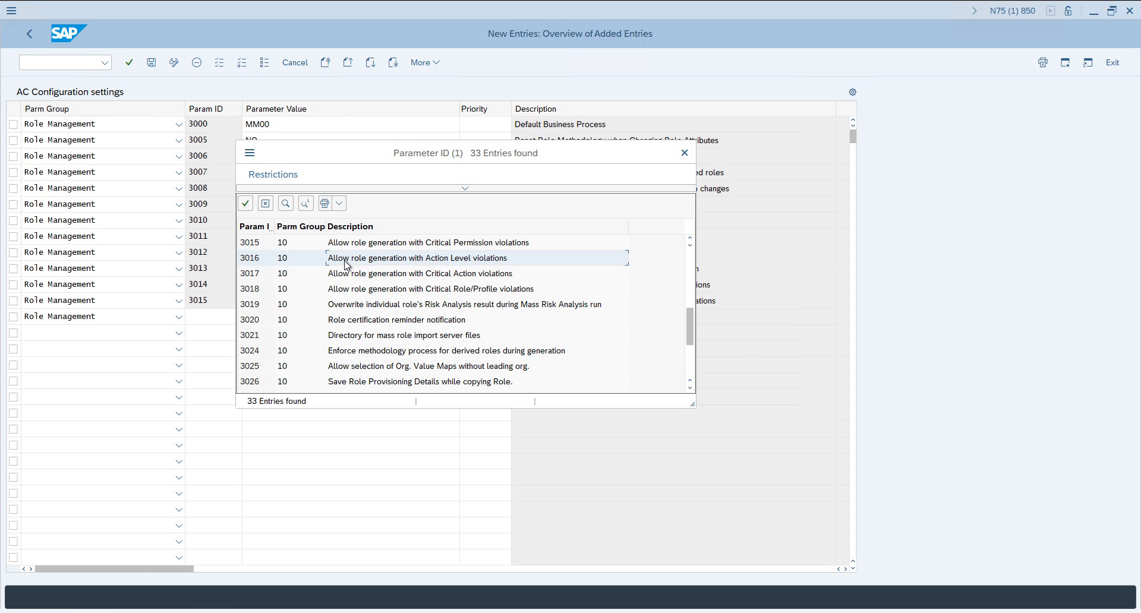
double_click(456, 261)
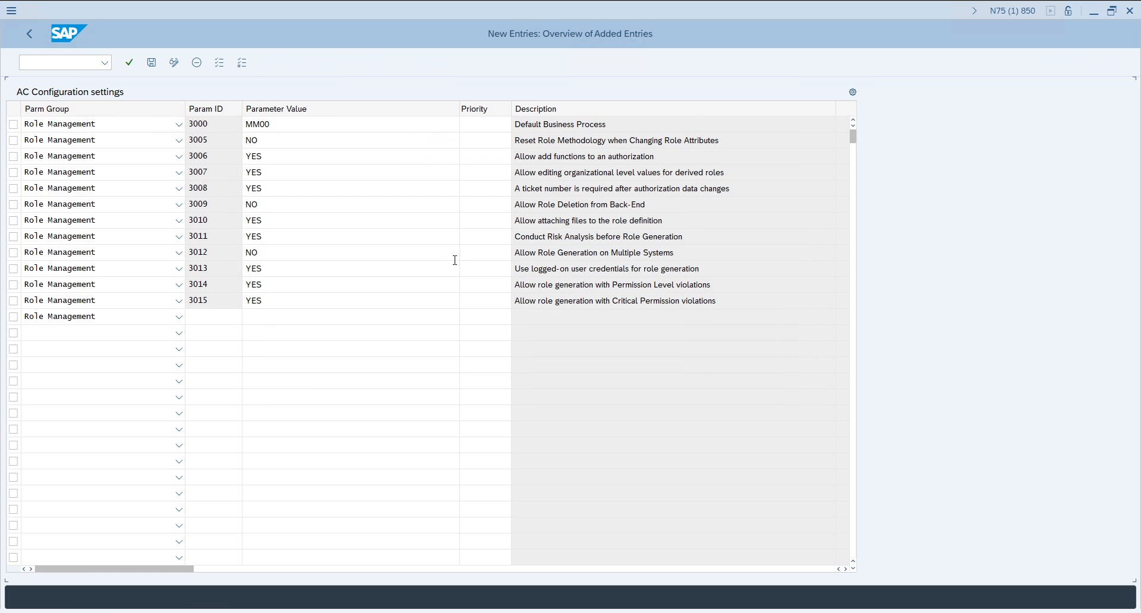
Set the parameter value of the 3016 entry to YES
click(284, 314)
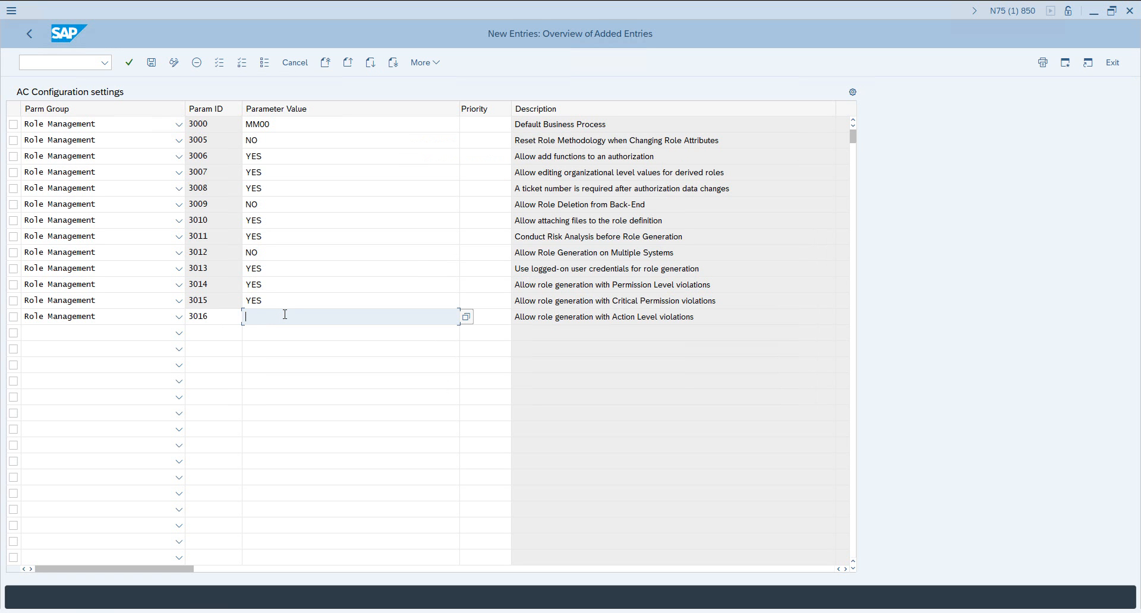
text(YES)
key(Return)
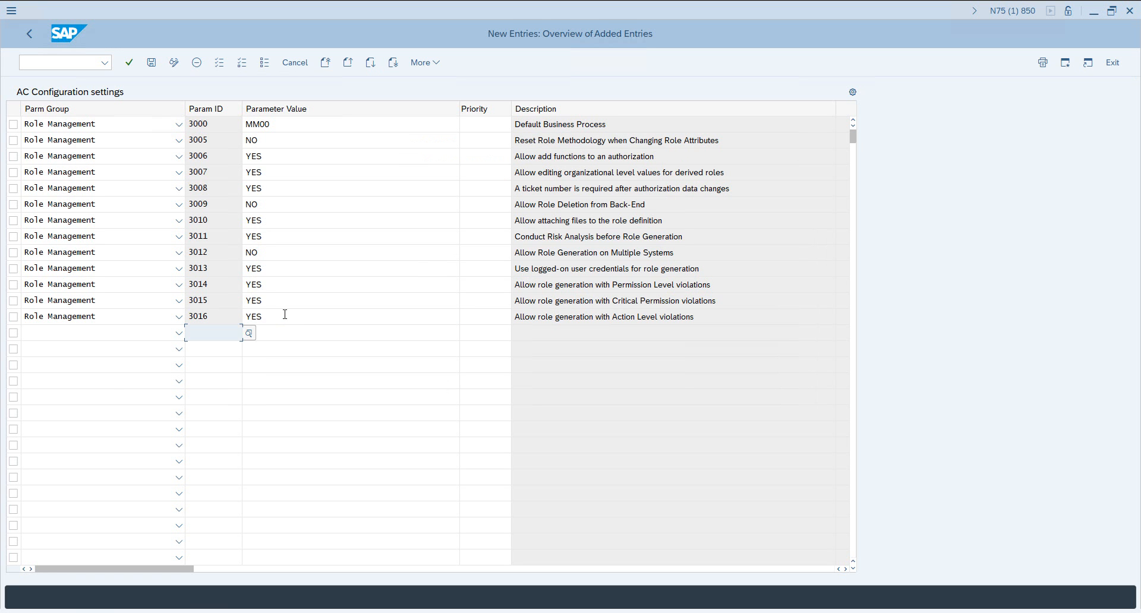
double_click(254, 316)
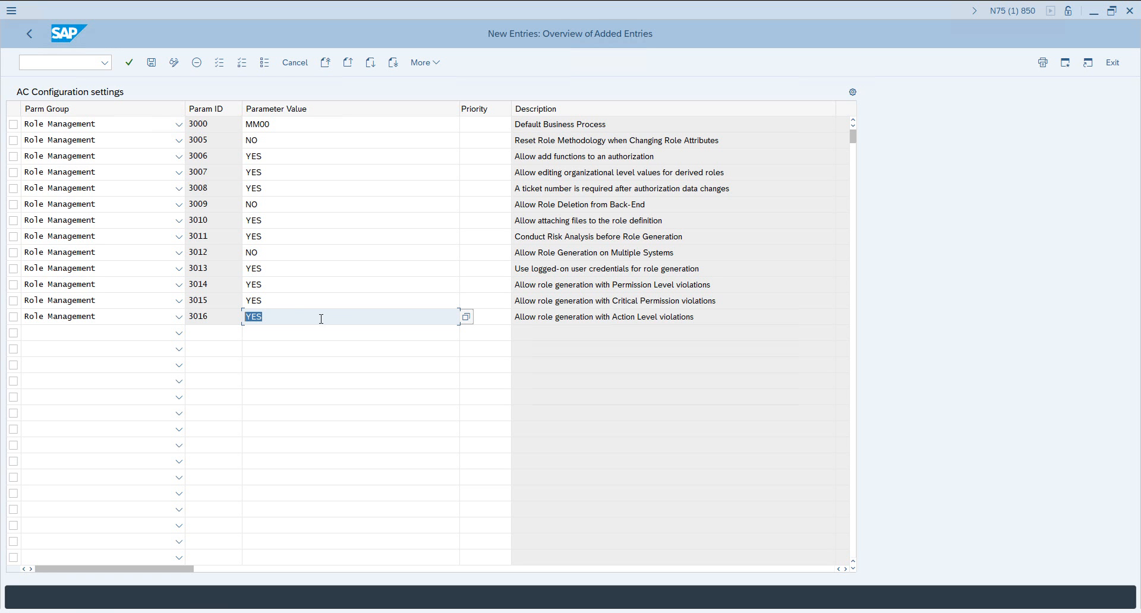
click(288, 316)
drag(287, 316, 247, 308)
drag(268, 289, 210, 291)
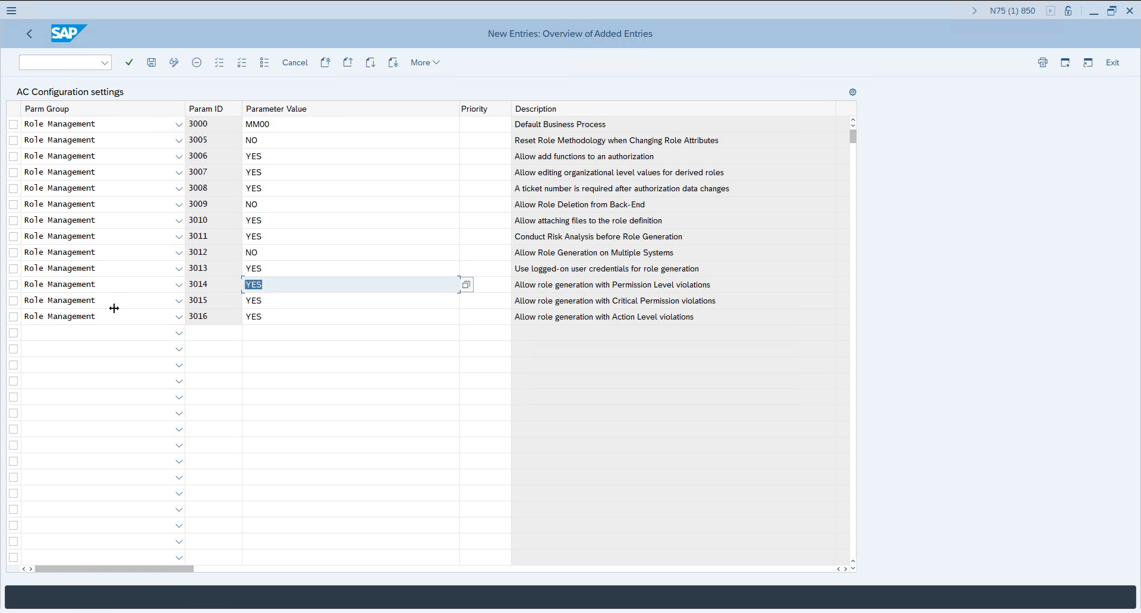
Add a Role Management entry below 3016 with parameter ID 3017 (Allow role generation with Critical Action violations)
click(71, 335)
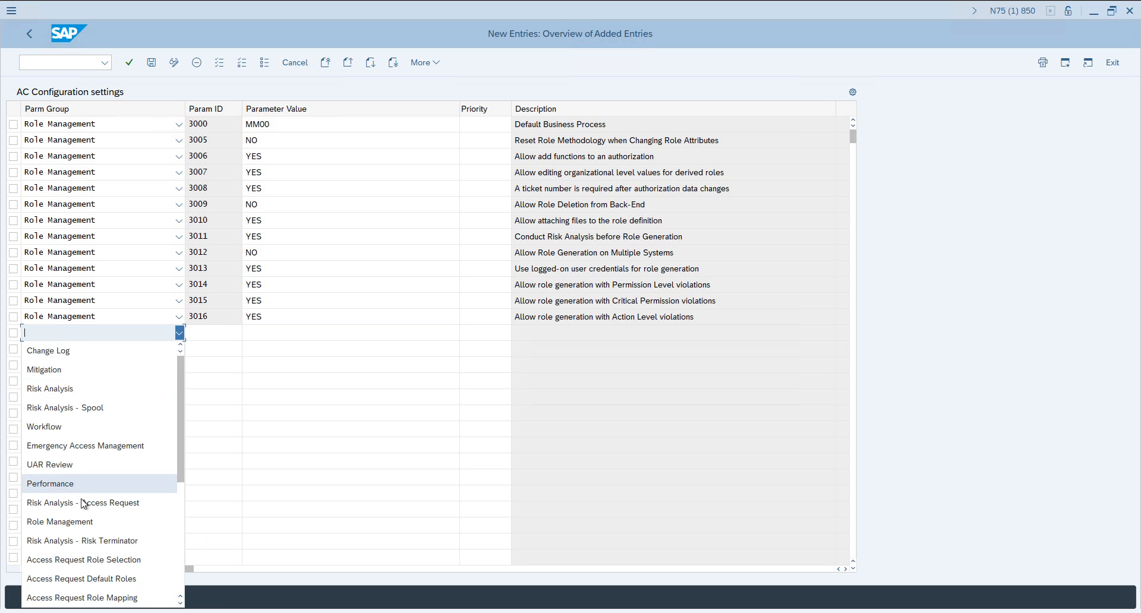
click(76, 522)
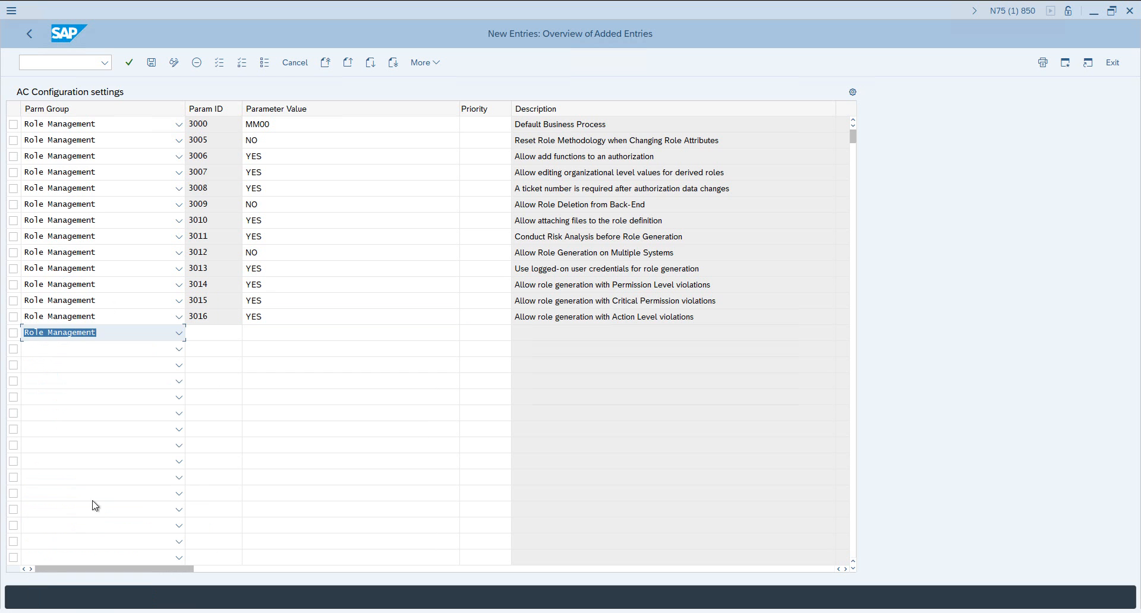
click(212, 333)
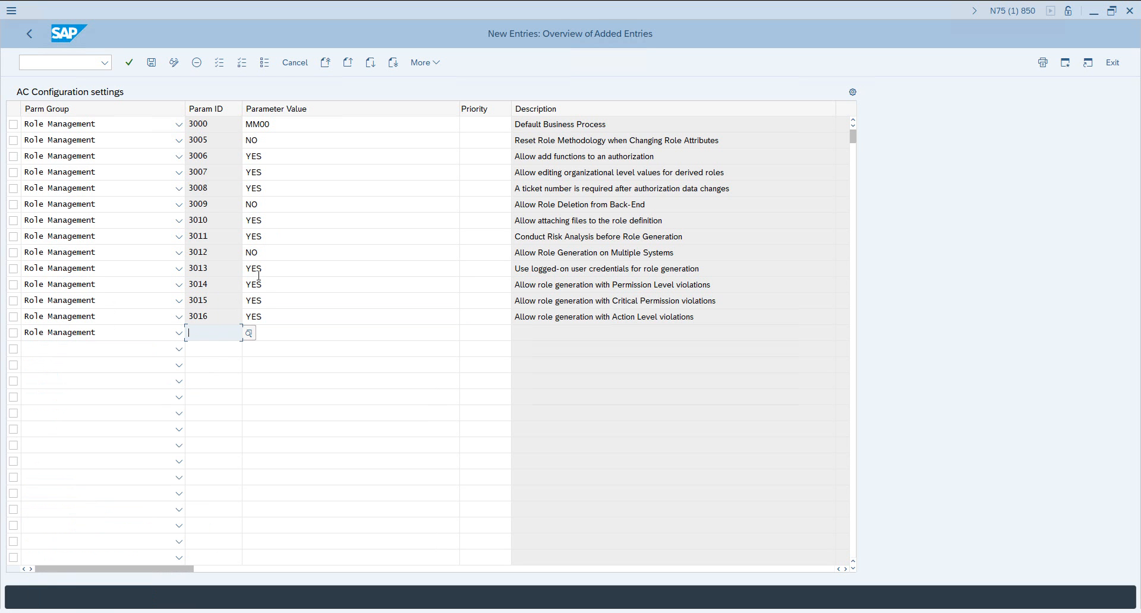
click(250, 334)
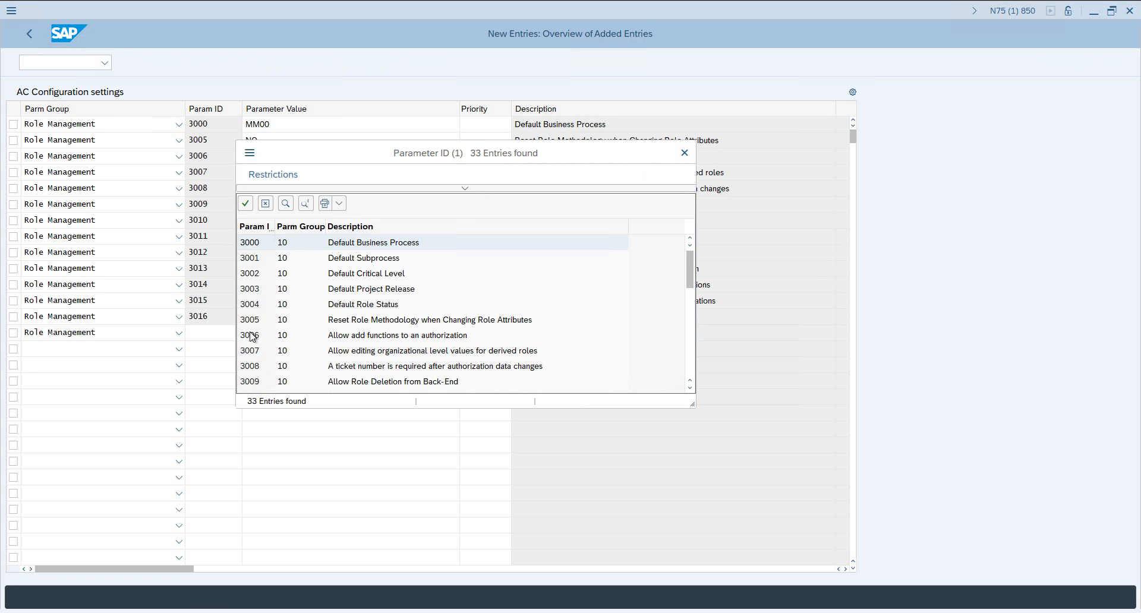
scroll(383, 330, down, 2)
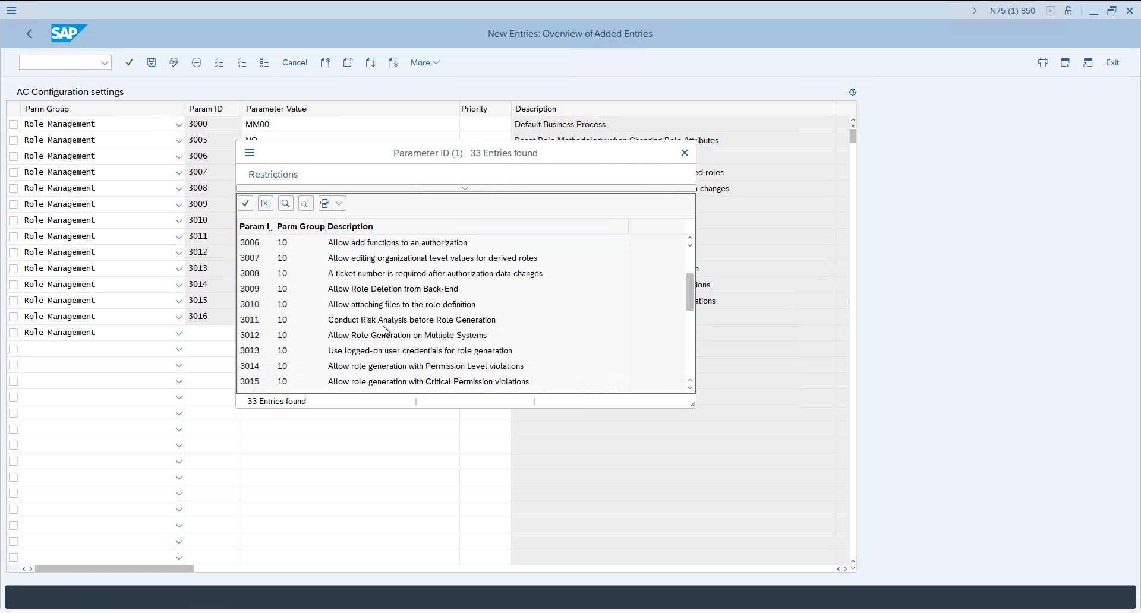
scroll(384, 330, down, 2)
click(373, 325)
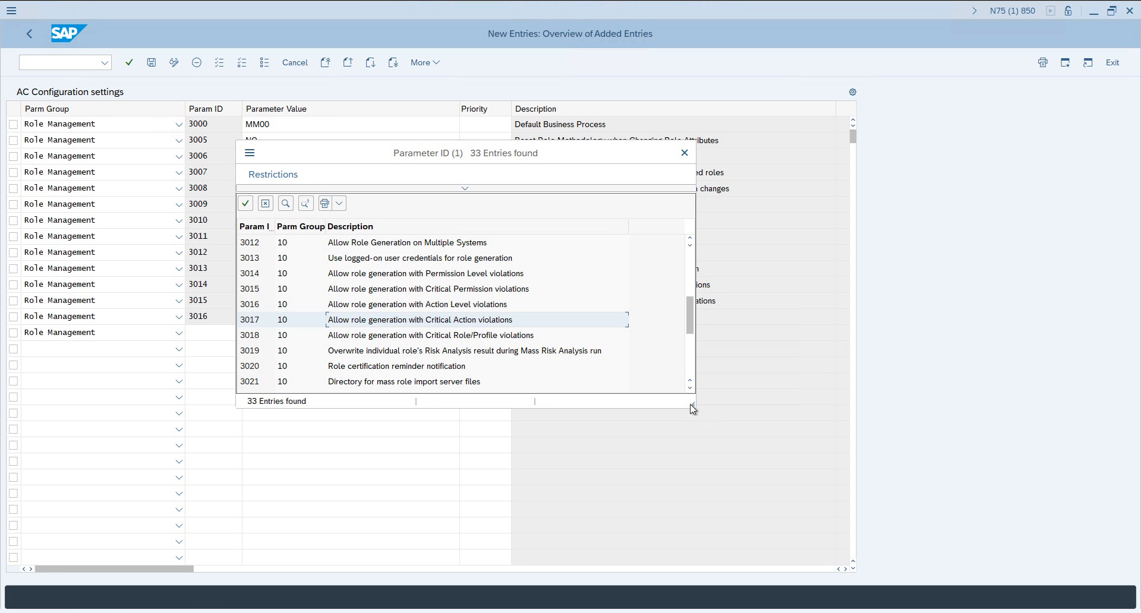
drag(692, 403, 779, 494)
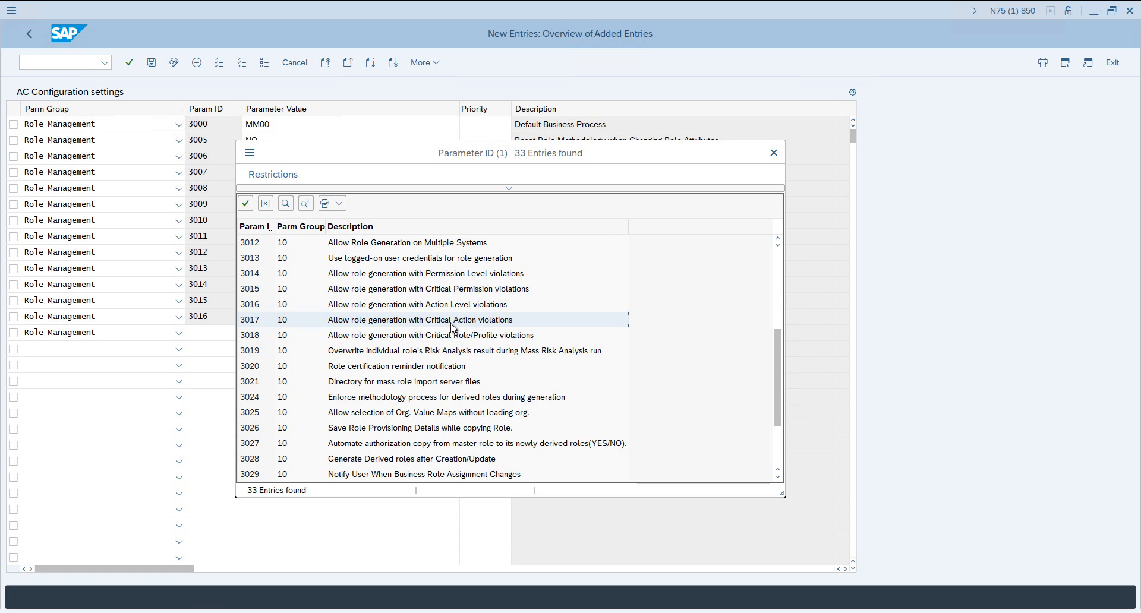
double_click(453, 328)
Set the parameter value of the 3017 entry to YES
click(284, 330)
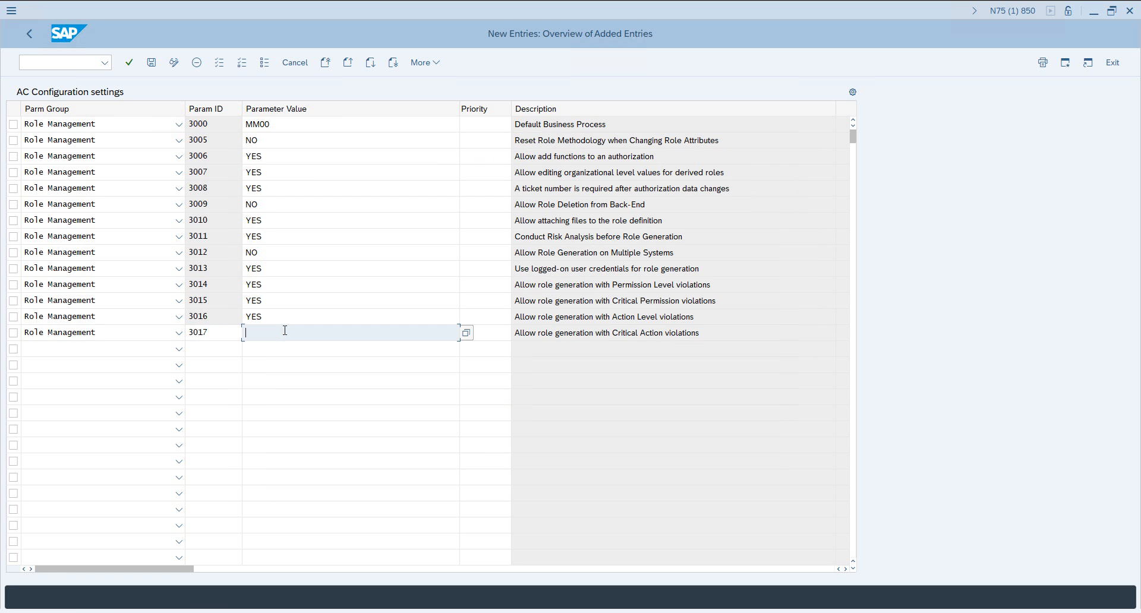
text(YES)
key(Tab)
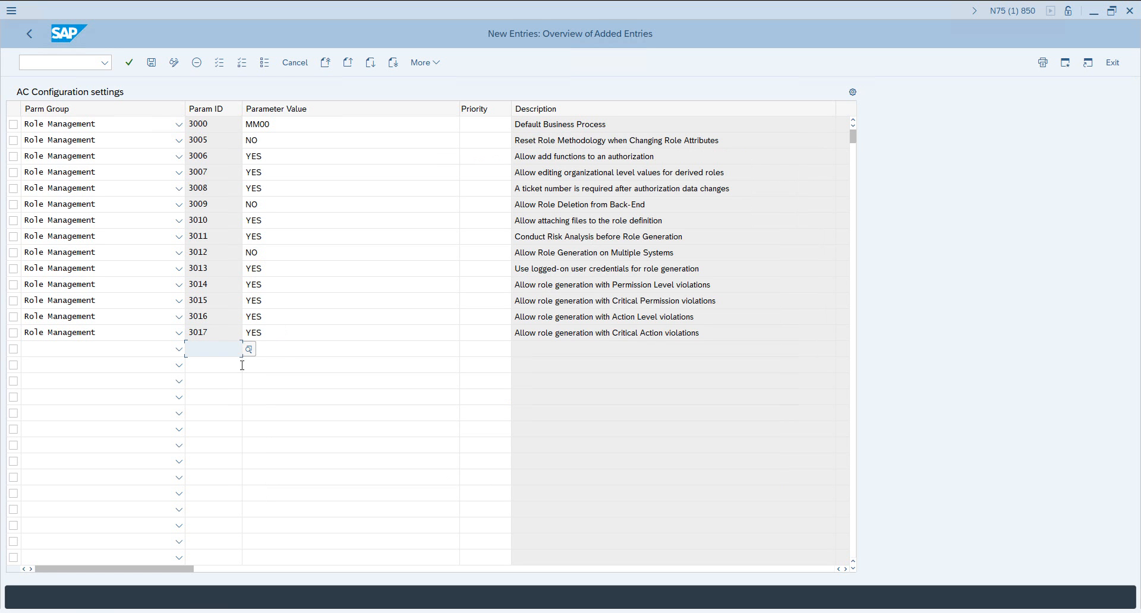
click(295, 331)
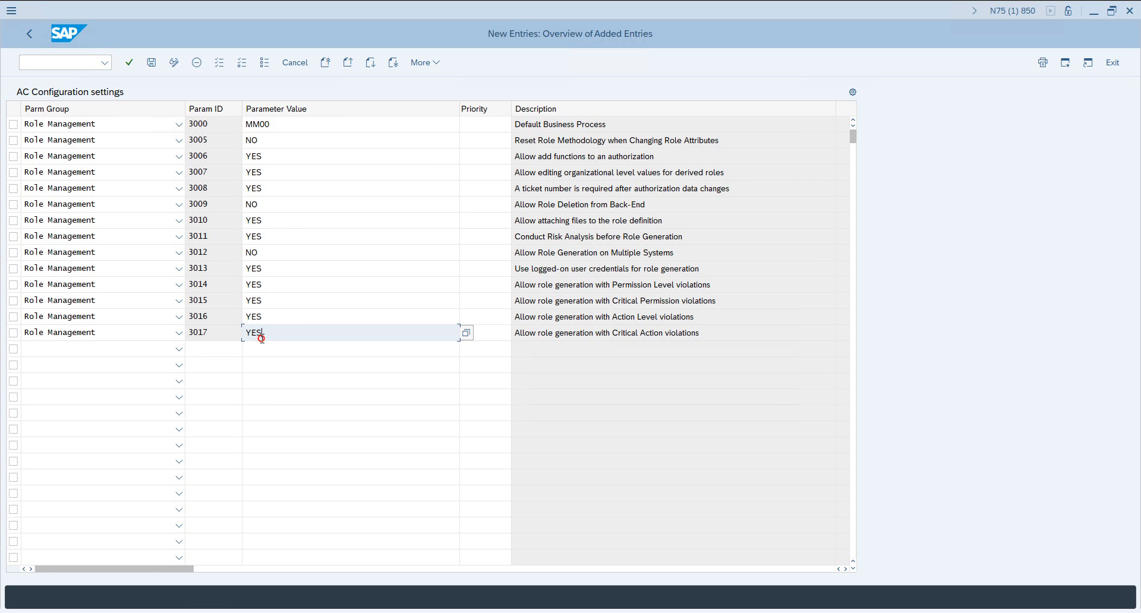
key(Down)
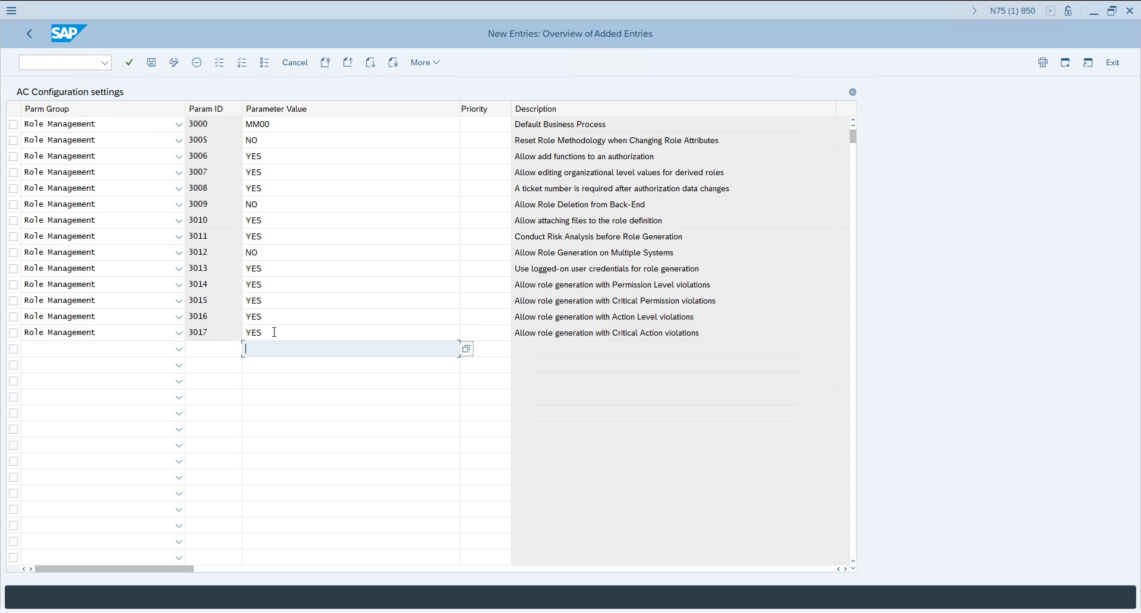
key(Up)
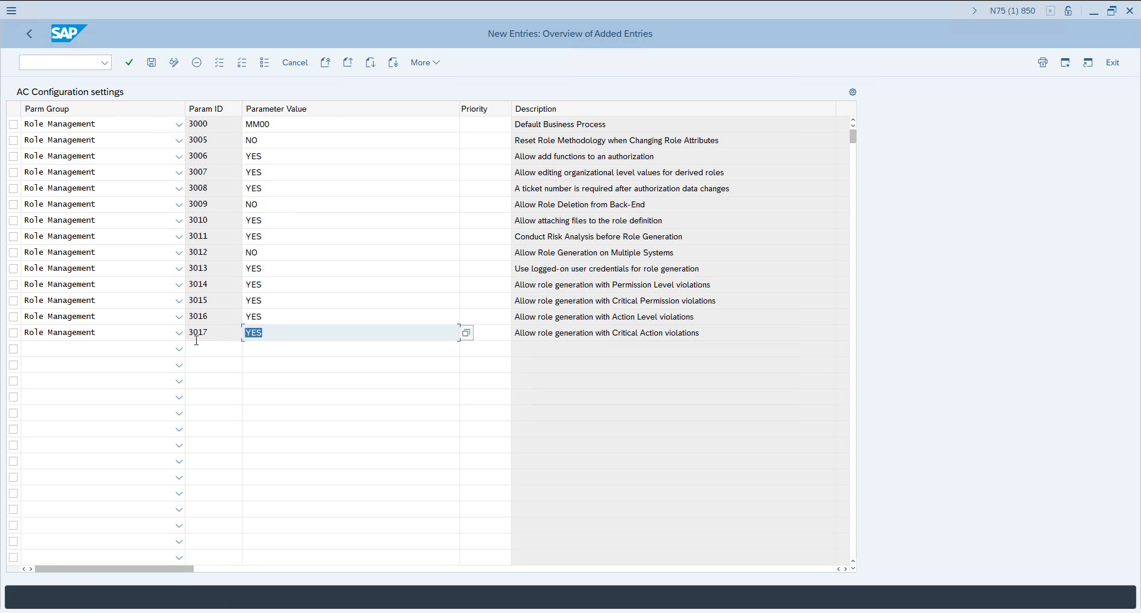
Add a Role Management entry below 3017 with parameter ID 3018 (Allow role generation with Critical Role/Profile violations)
click(144, 353)
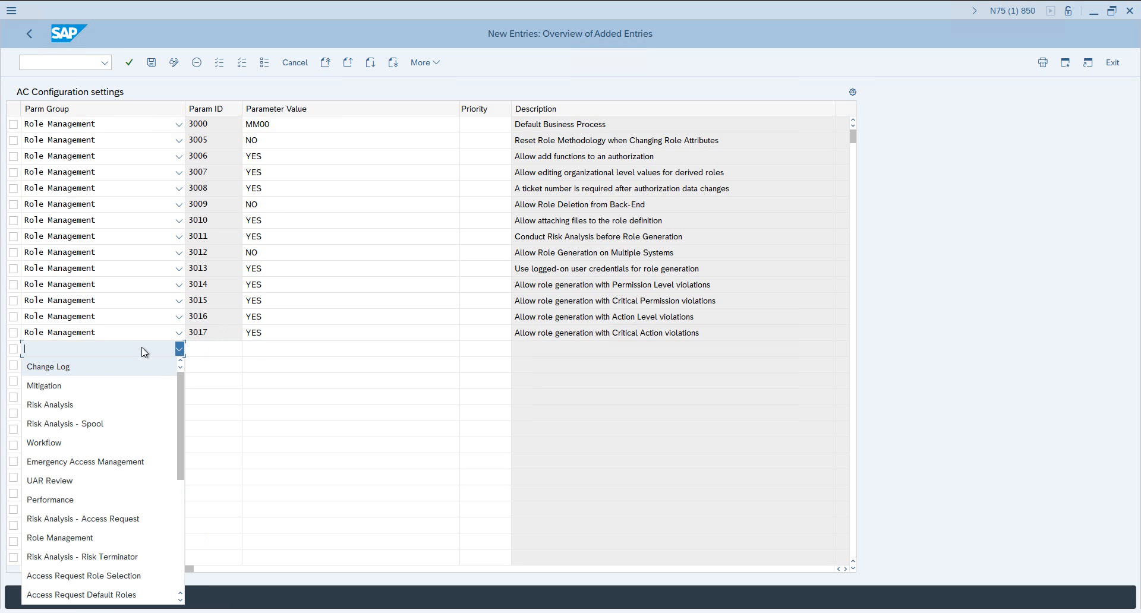
click(60, 539)
click(229, 350)
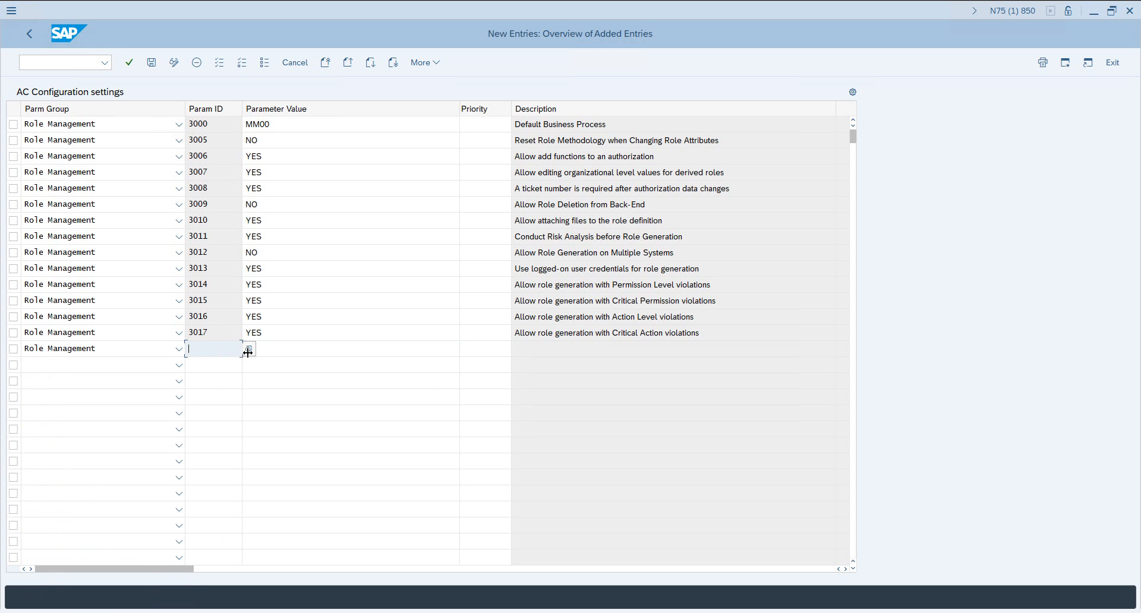
click(248, 353)
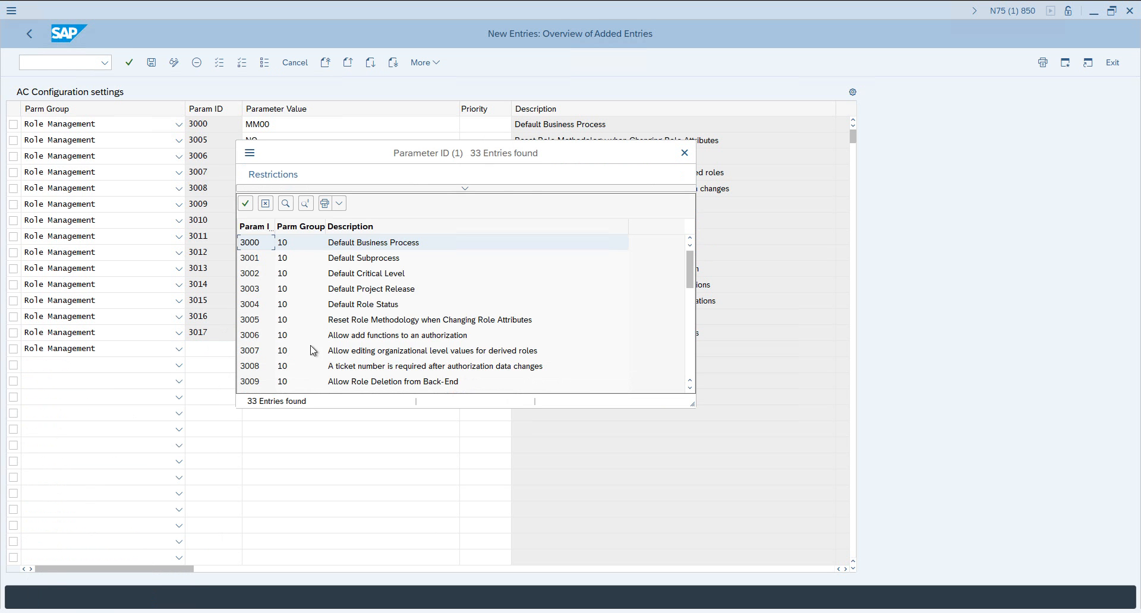
scroll(377, 315, down, 4)
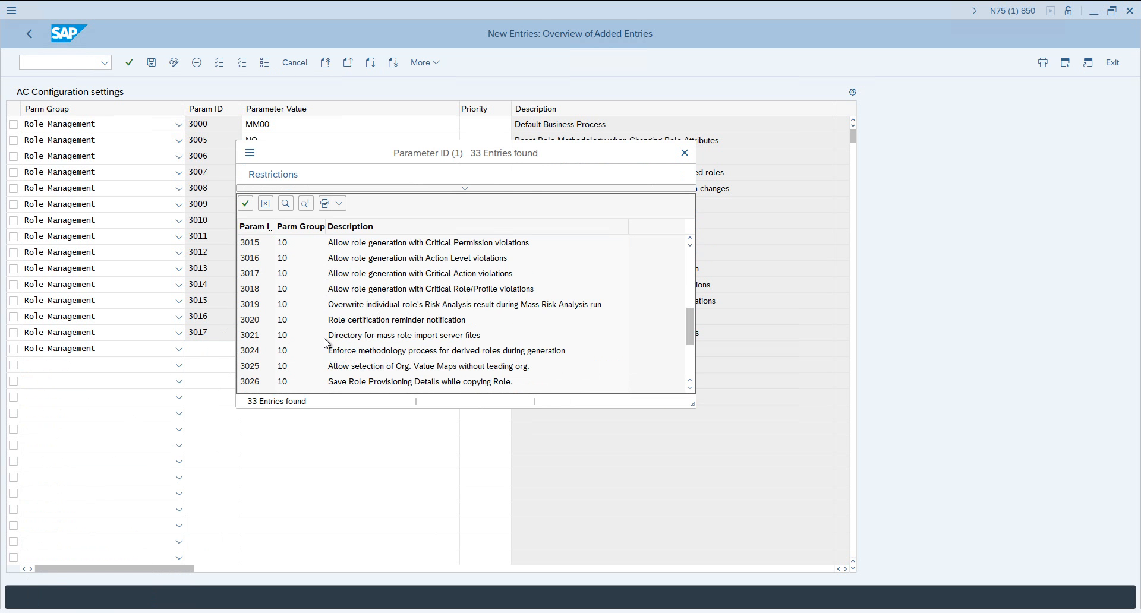
click(351, 301)
click(351, 292)
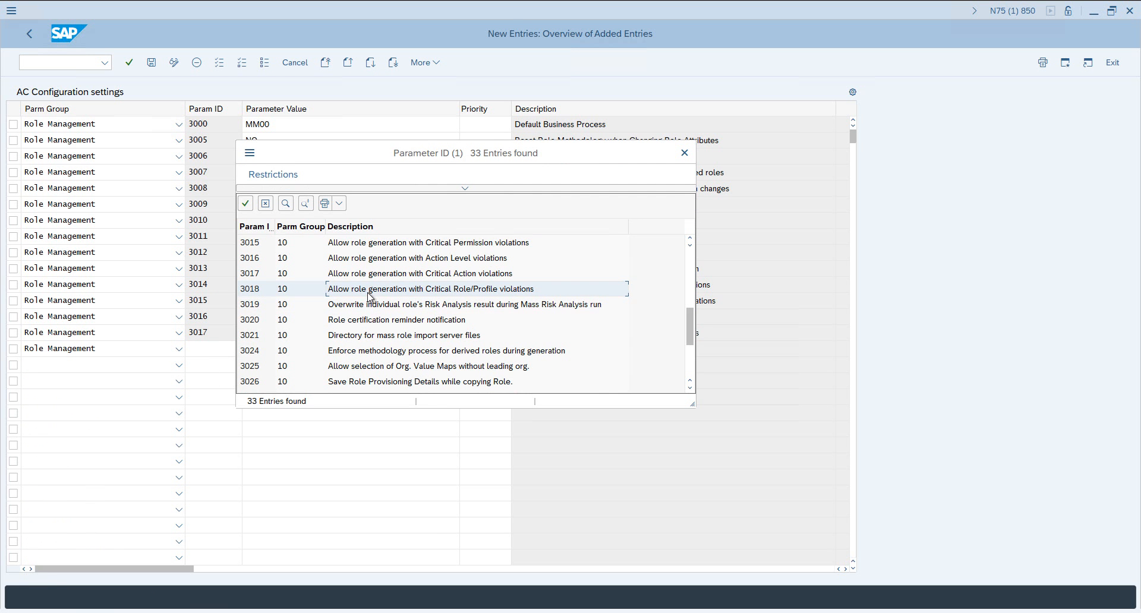
double_click(369, 295)
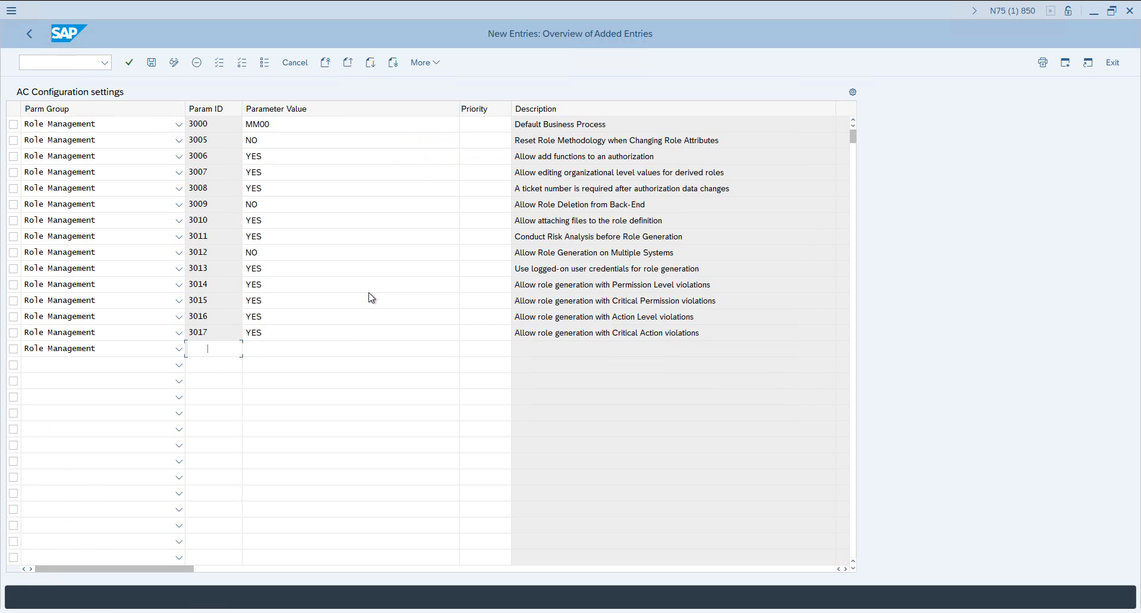
Set the parameter value of the 3018 entry to YES
click(319, 346)
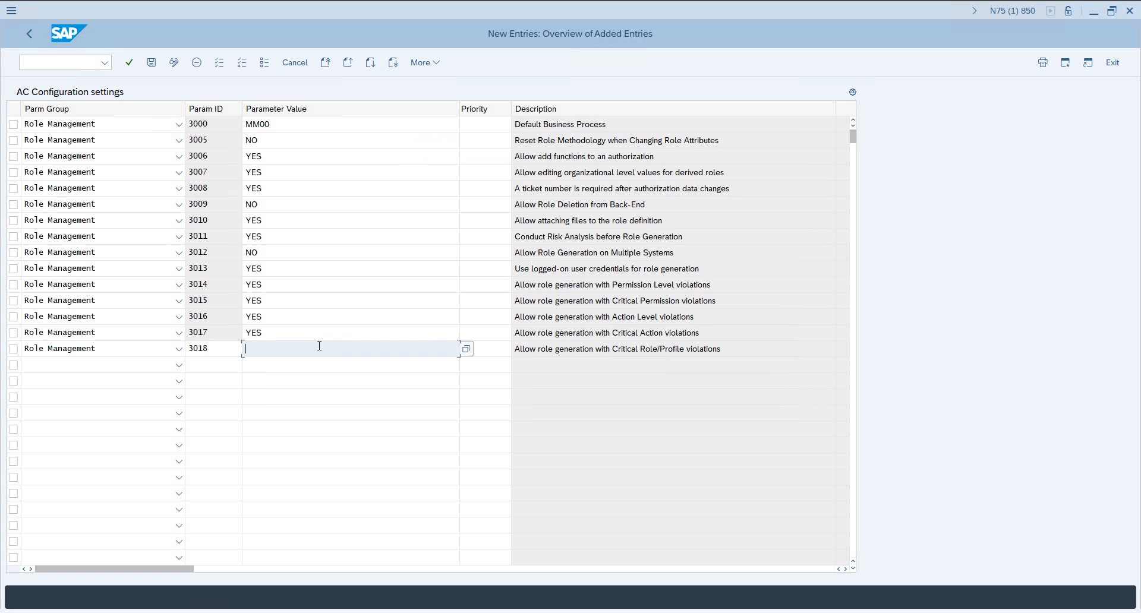
text(YES)
key(Return)
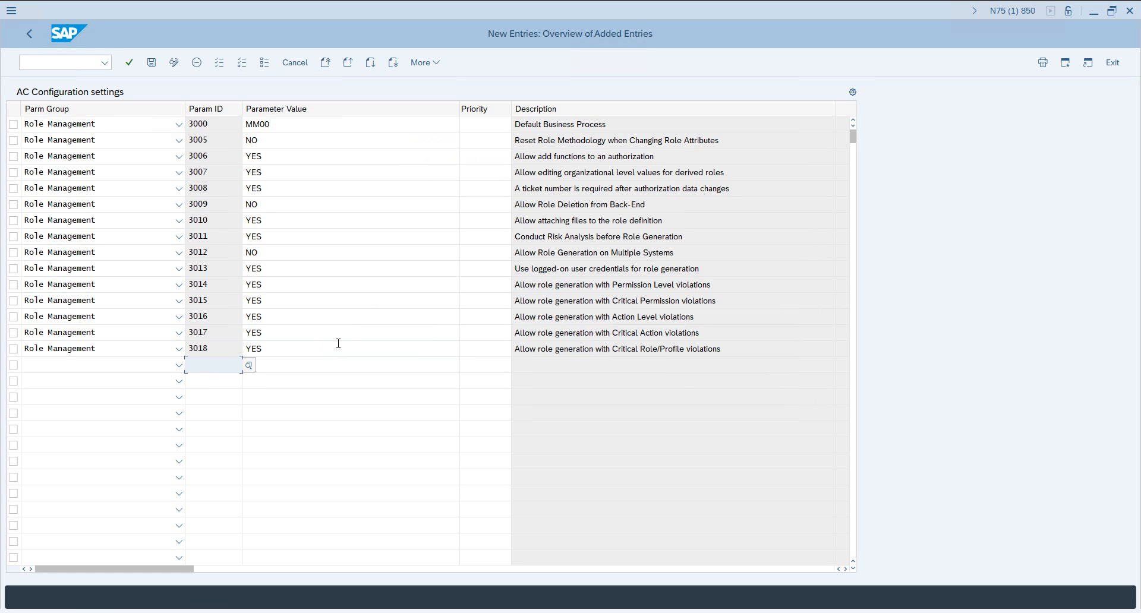
View the permitted parameter values for the 3017 entry and close the value list
click(338, 339)
click(466, 332)
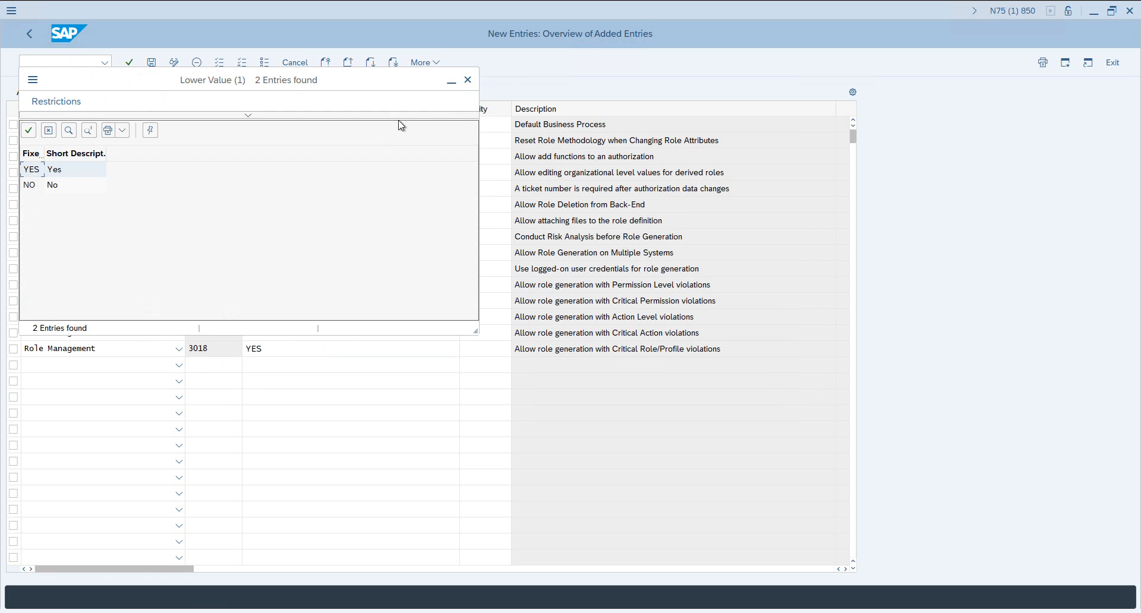
click(468, 82)
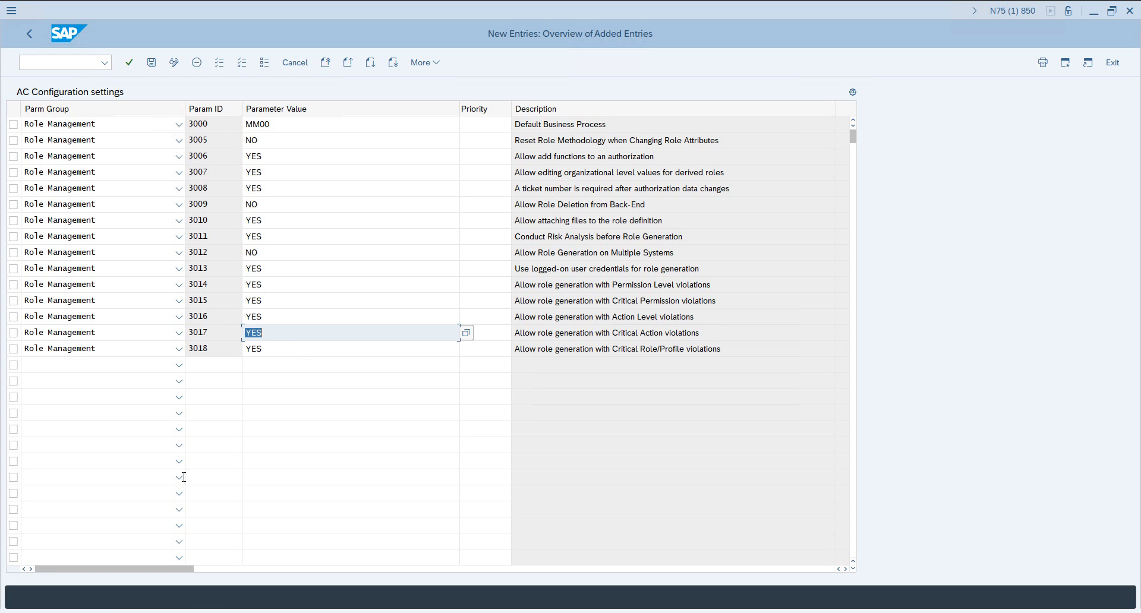
click(289, 346)
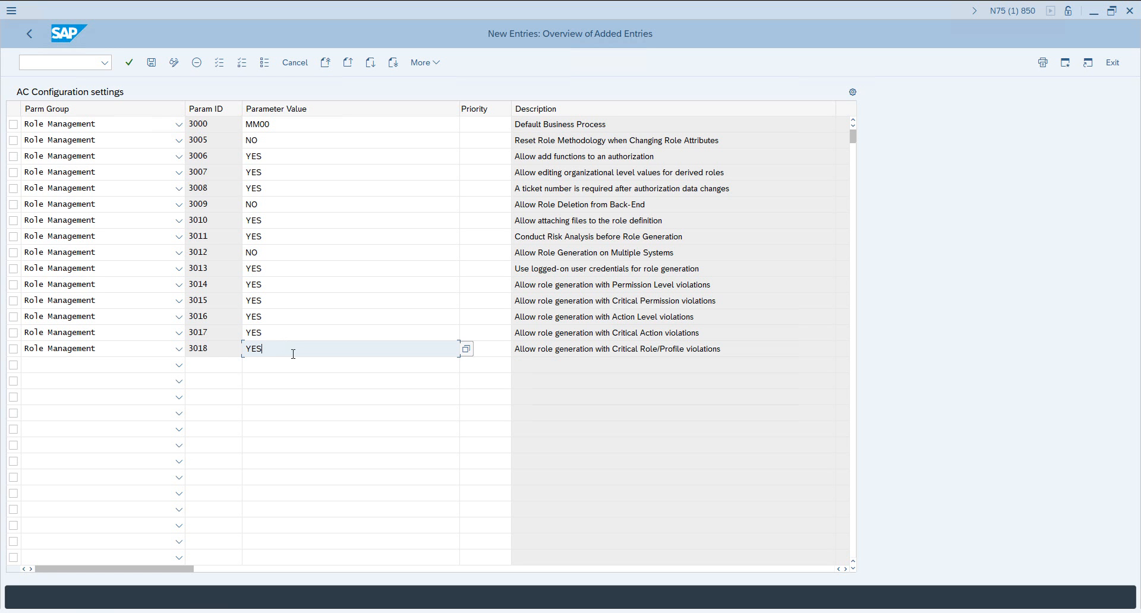
drag(293, 351, 212, 355)
click(261, 352)
drag(263, 349, 209, 352)
Start a new entry below 3018 with the Role Management parameter group and open its list of parameter IDs
click(165, 365)
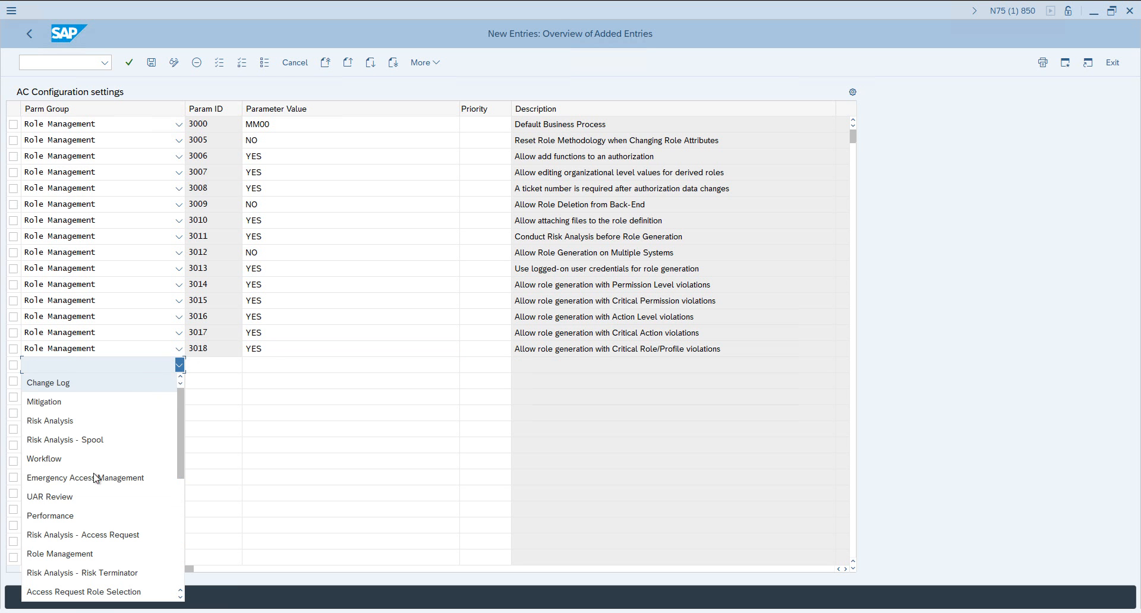
click(65, 554)
click(213, 364)
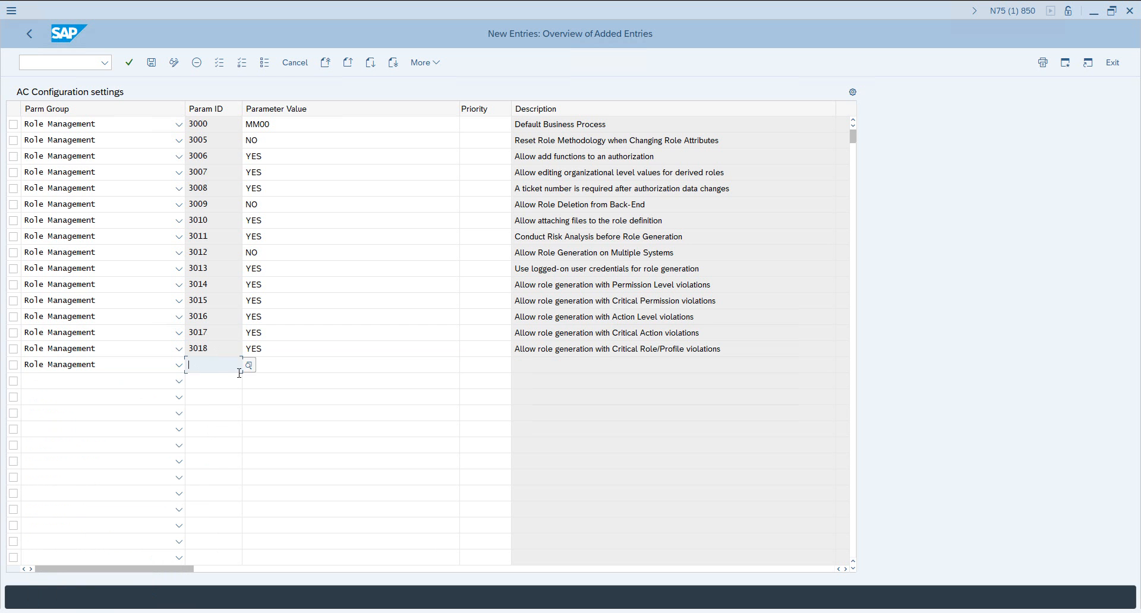
click(249, 366)
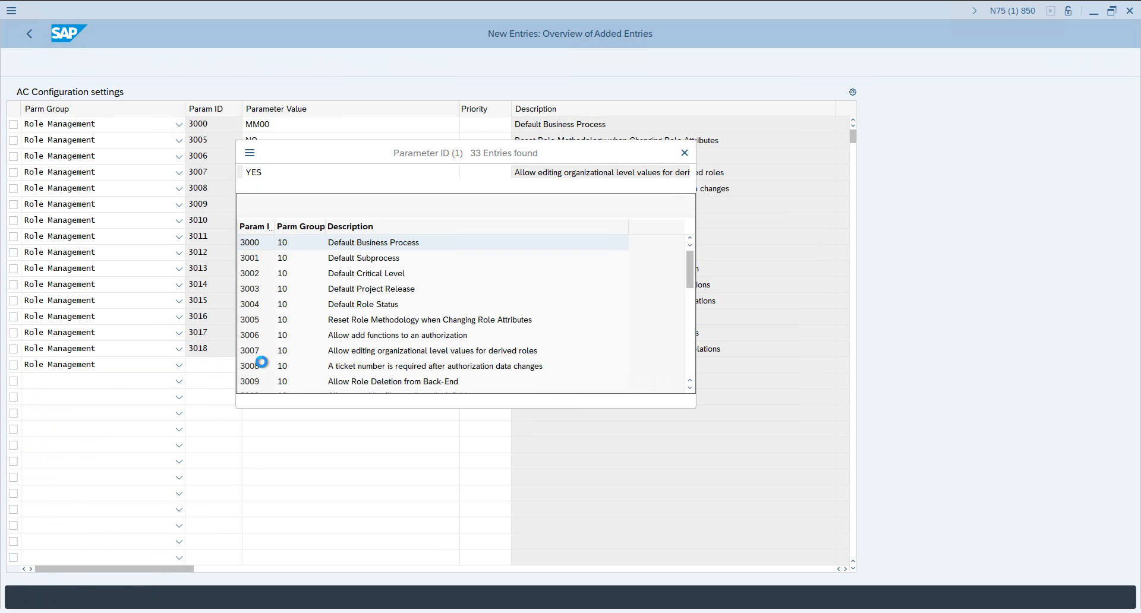
Examine parameters 3019, 3020 and 3021 in the parameter ID list, covering mass risk analysis, certification reminders and the import directory
scroll(309, 313, down, 6)
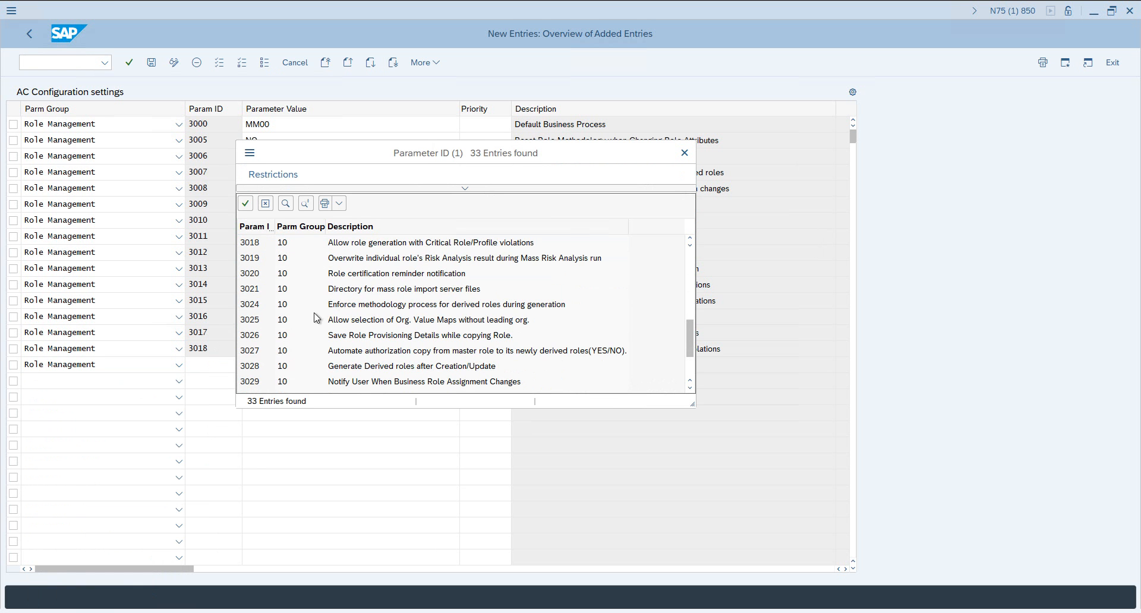
click(271, 264)
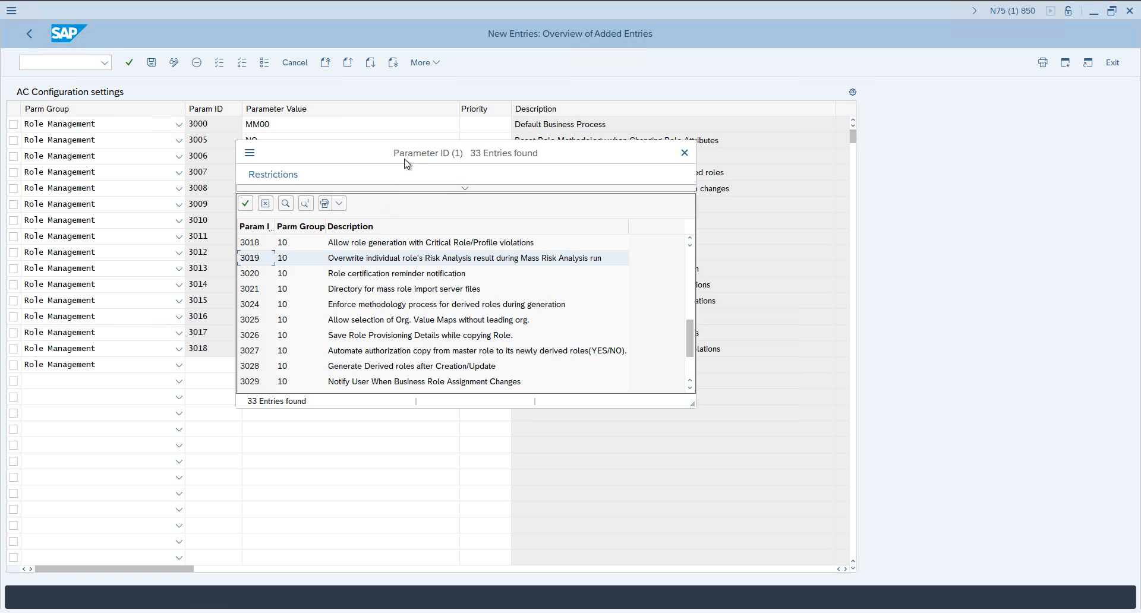
drag(414, 154, 501, 140)
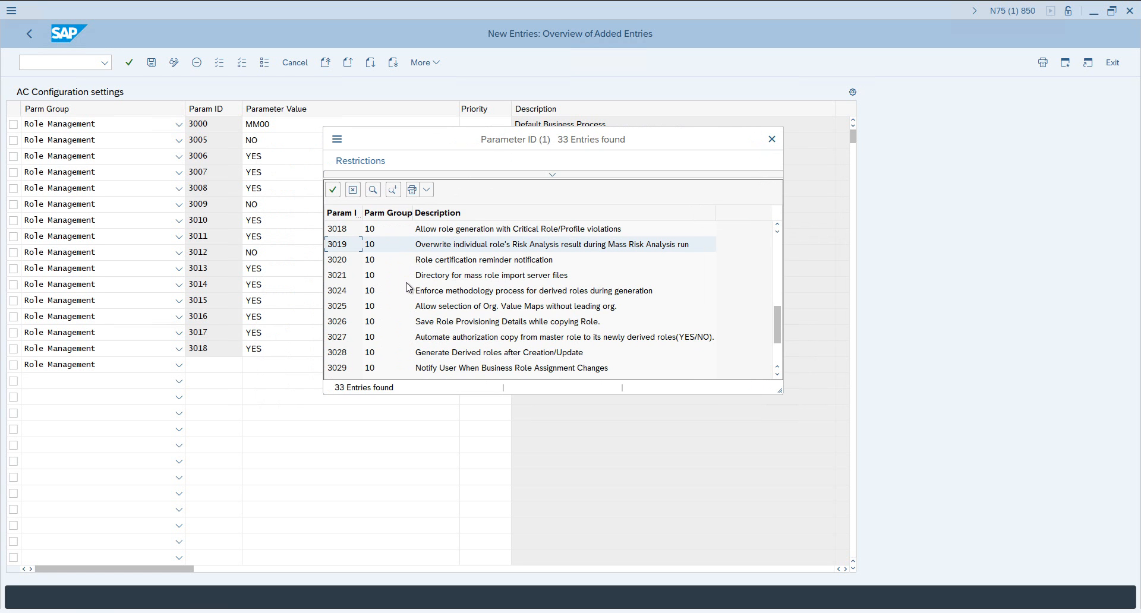
click(346, 265)
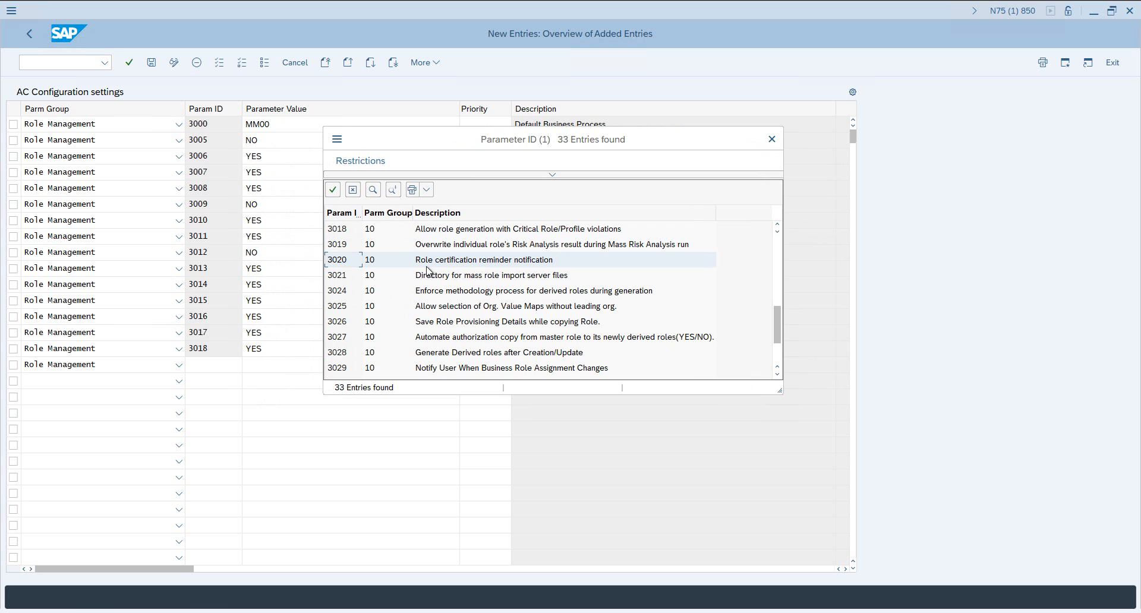
click(458, 265)
click(488, 284)
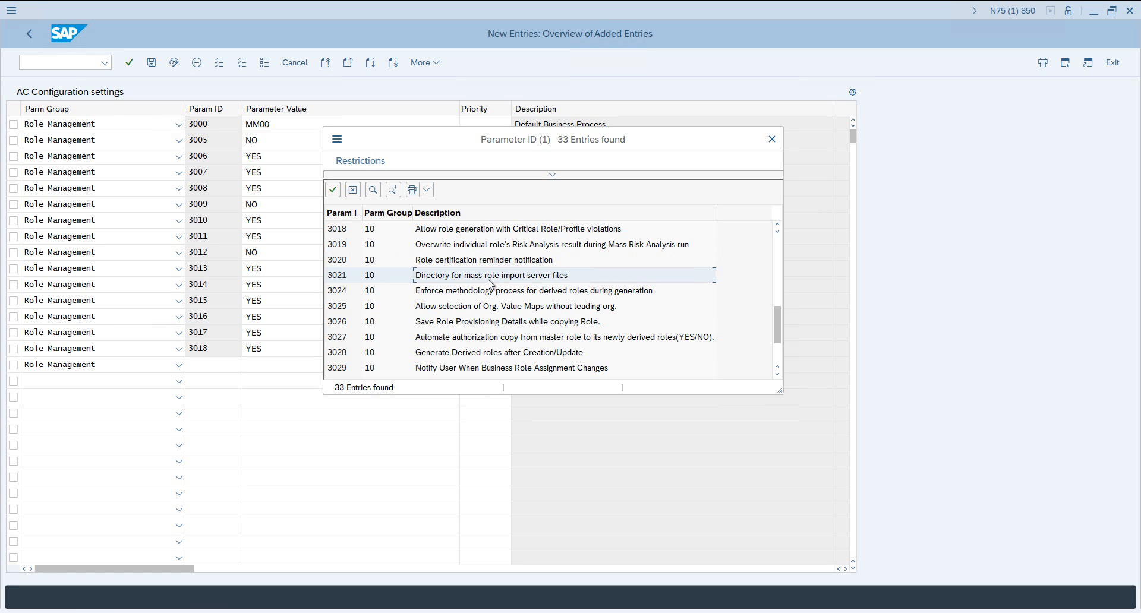
click(485, 265)
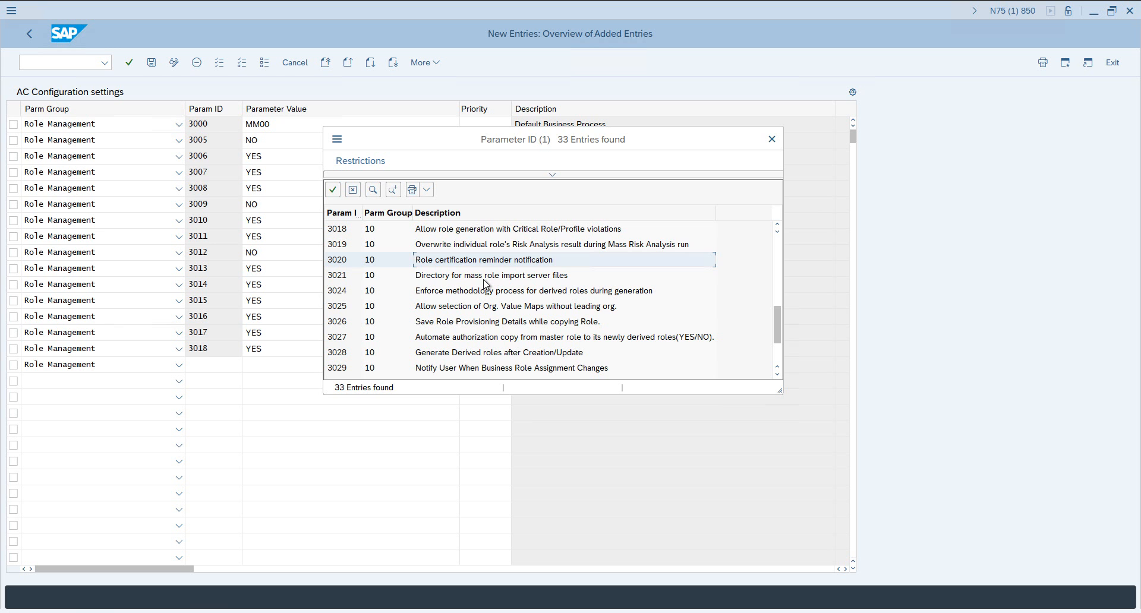
click(483, 280)
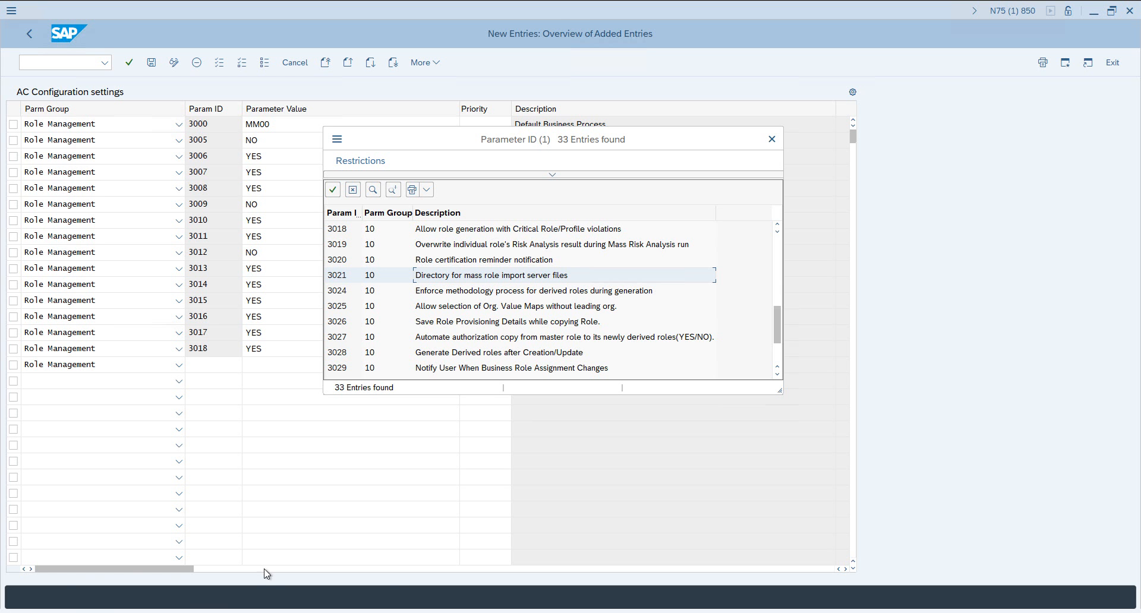
Switch to the Access Management page in Internet Explorer to view the Role Mass Maintenance links
mouse_move(101, 612)
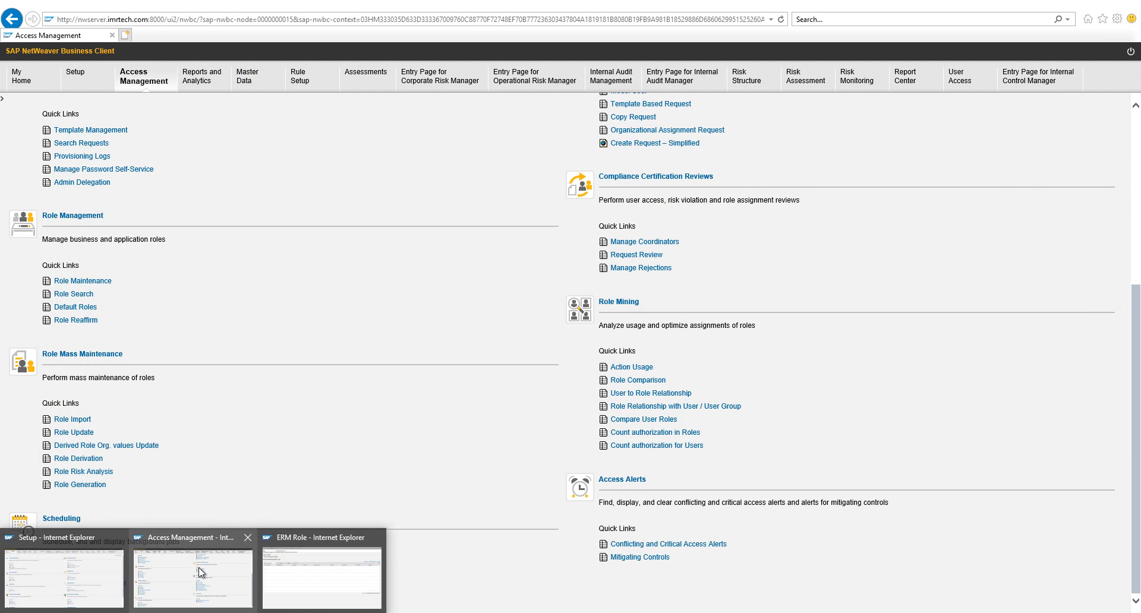
click(196, 571)
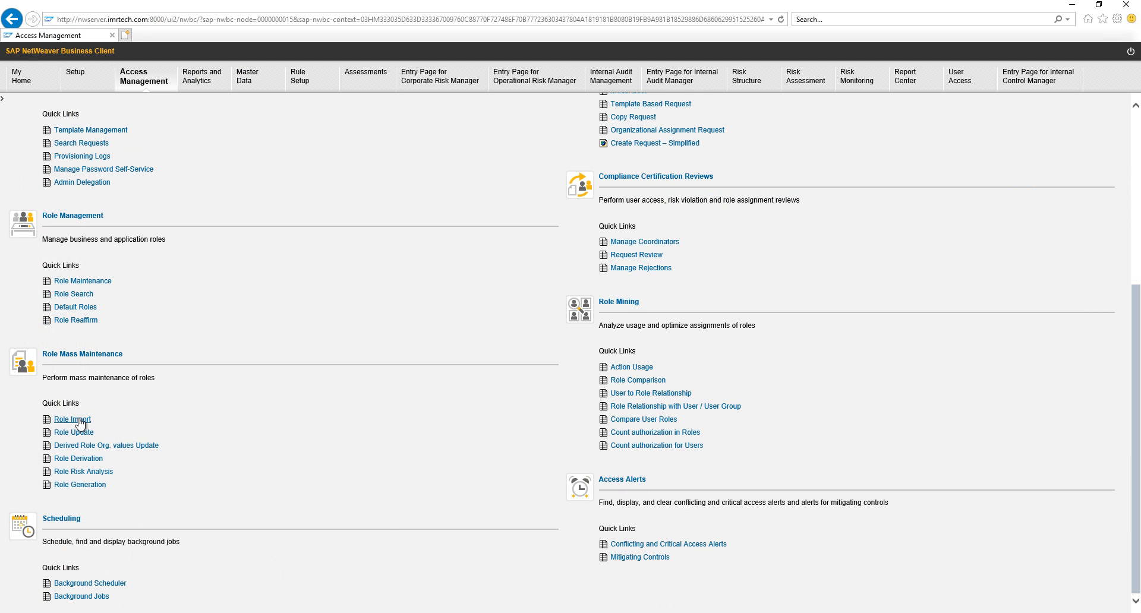
View the Role Import criteria page, close it, and switch back to the SAP window with the new configuration entries
click(80, 420)
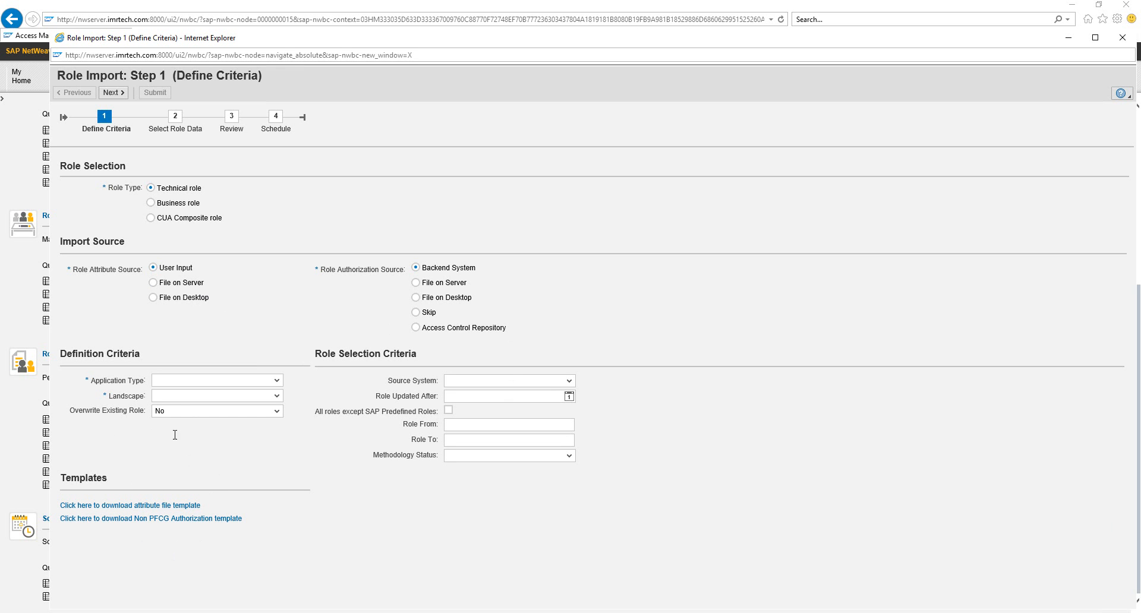
click(1123, 40)
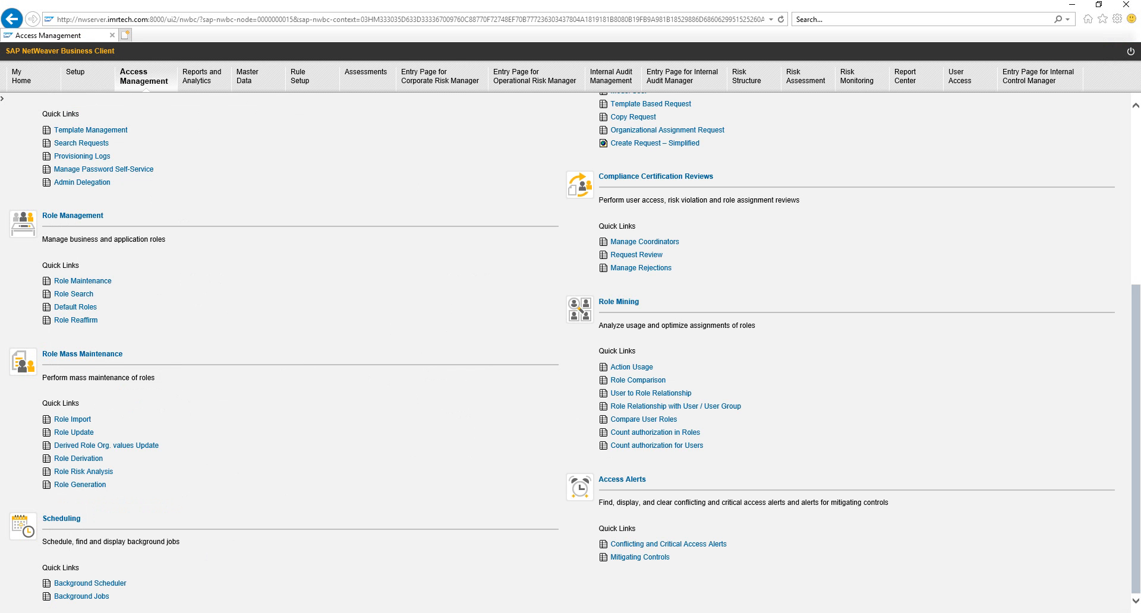
mouse_move(208, 612)
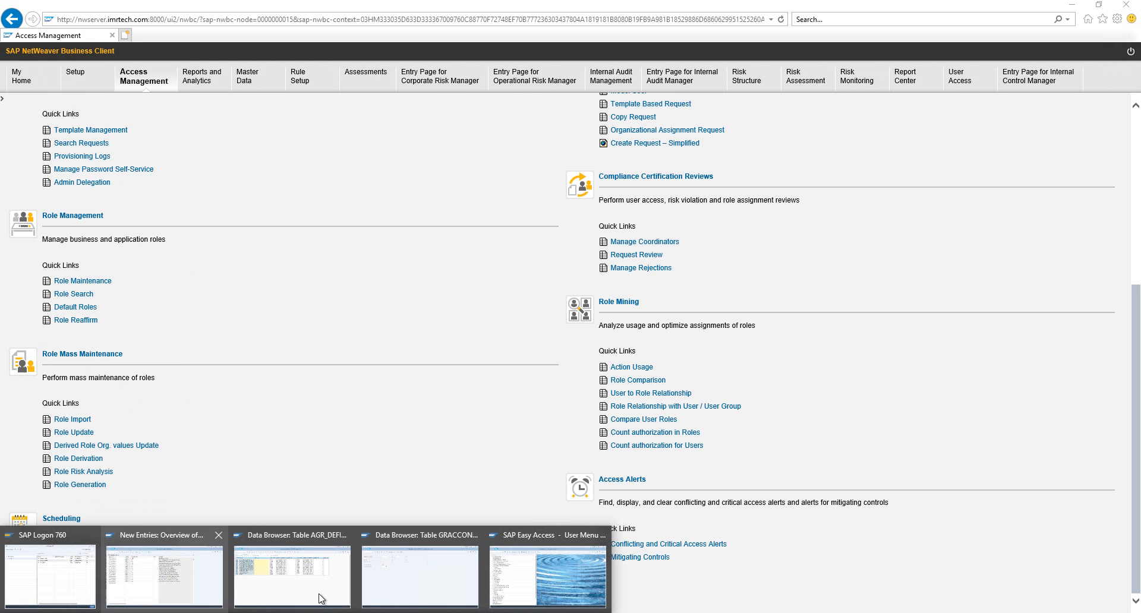
click(213, 581)
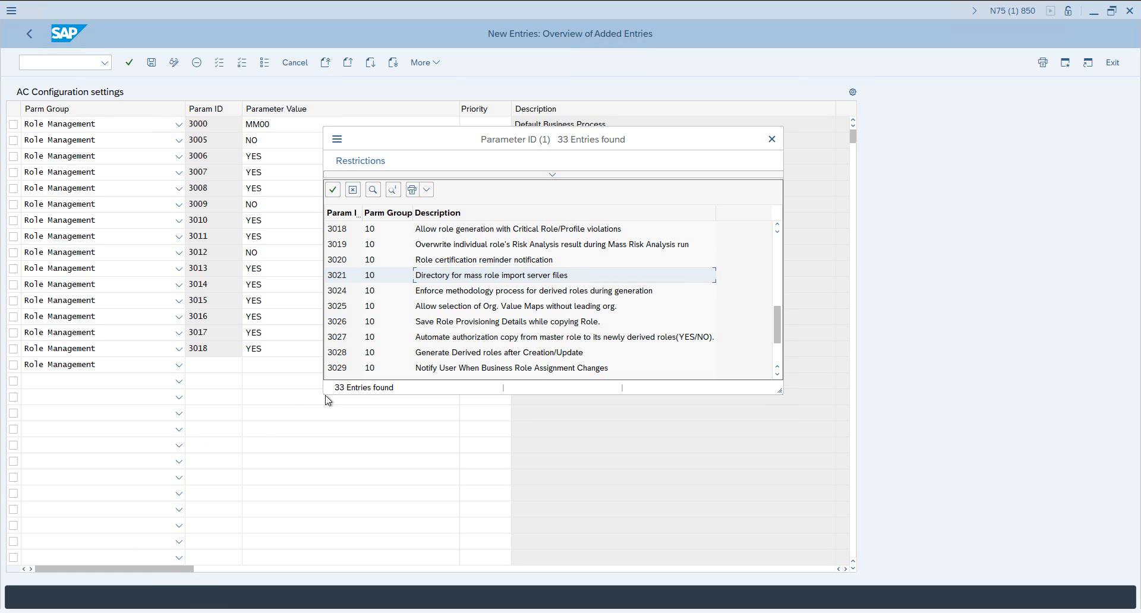
Choose parameter ID 3024, enforcing the methodology process for derived roles, for the new entry and set its value to YES
click(352, 294)
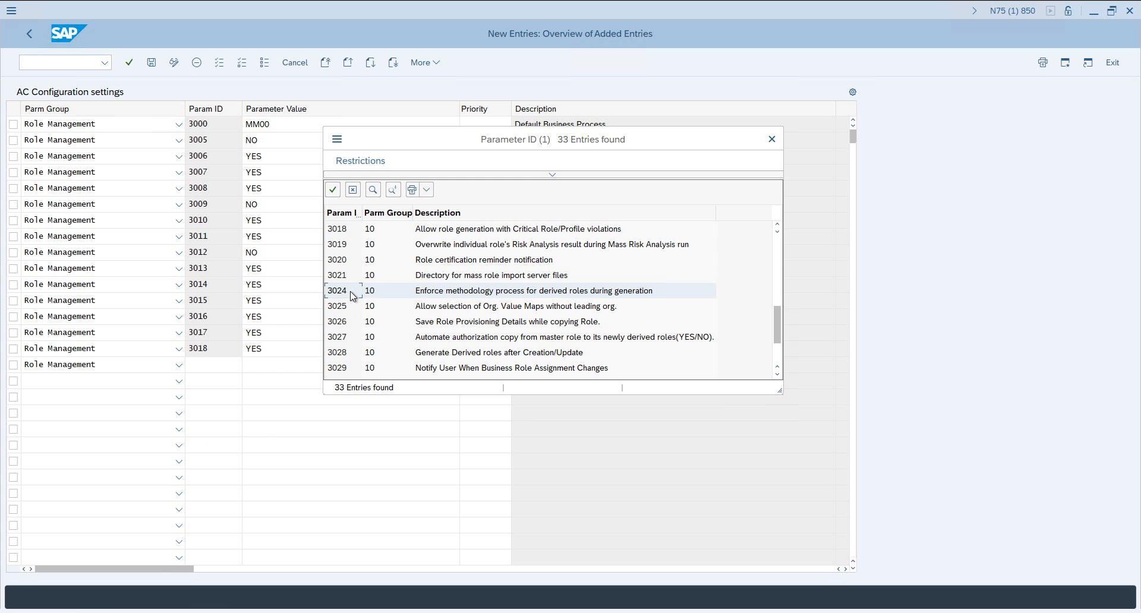
double_click(353, 290)
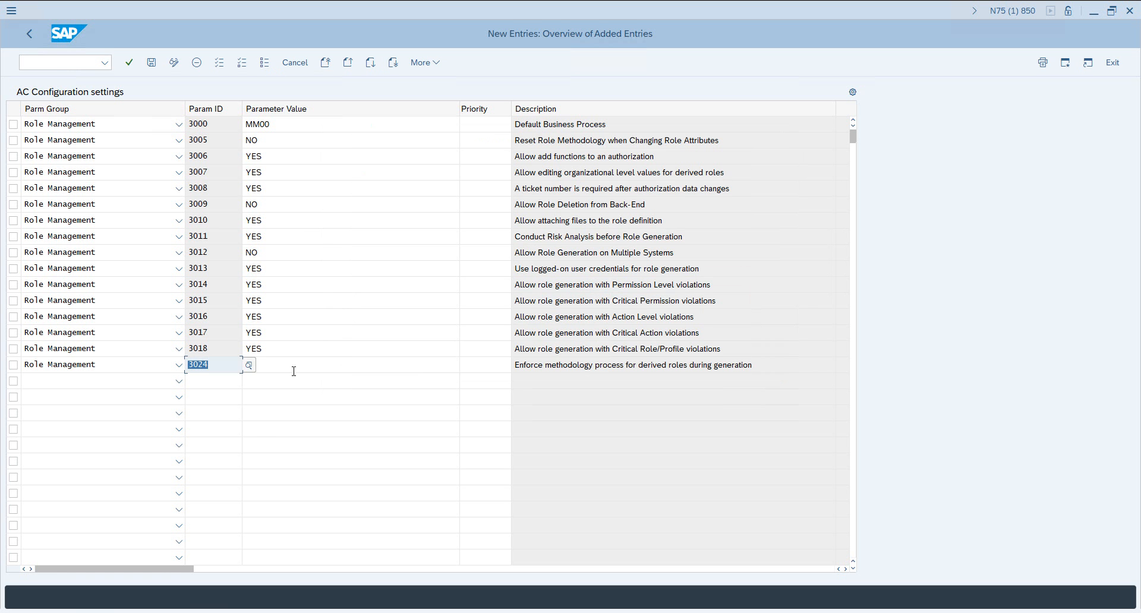
click(288, 365)
text(YES)
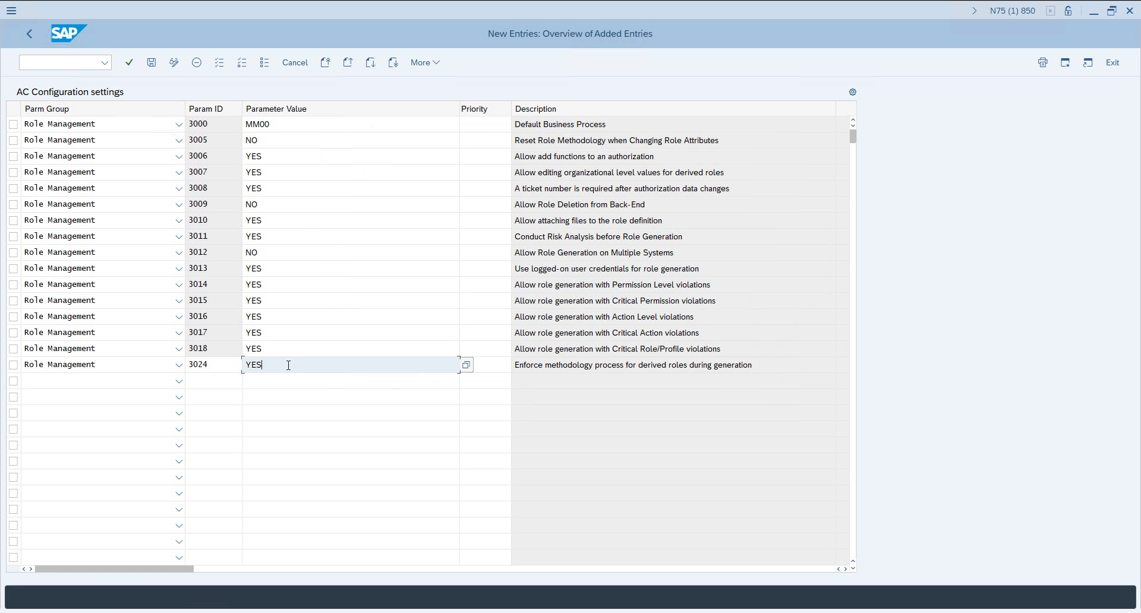
key(Return)
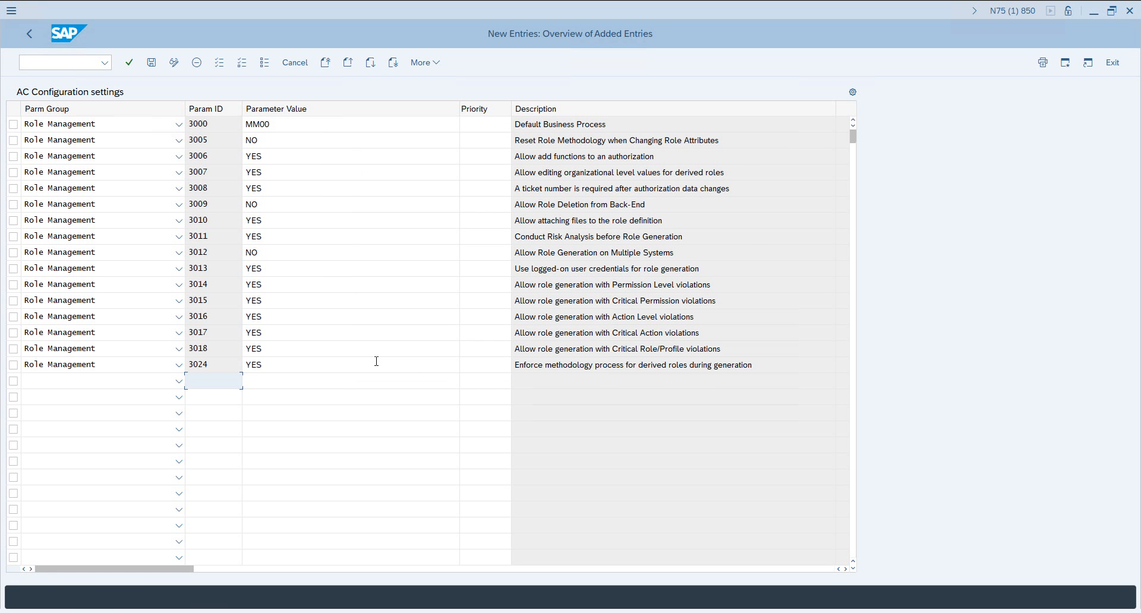
Change the parameter value of the 3024 entry to NO
click(375, 361)
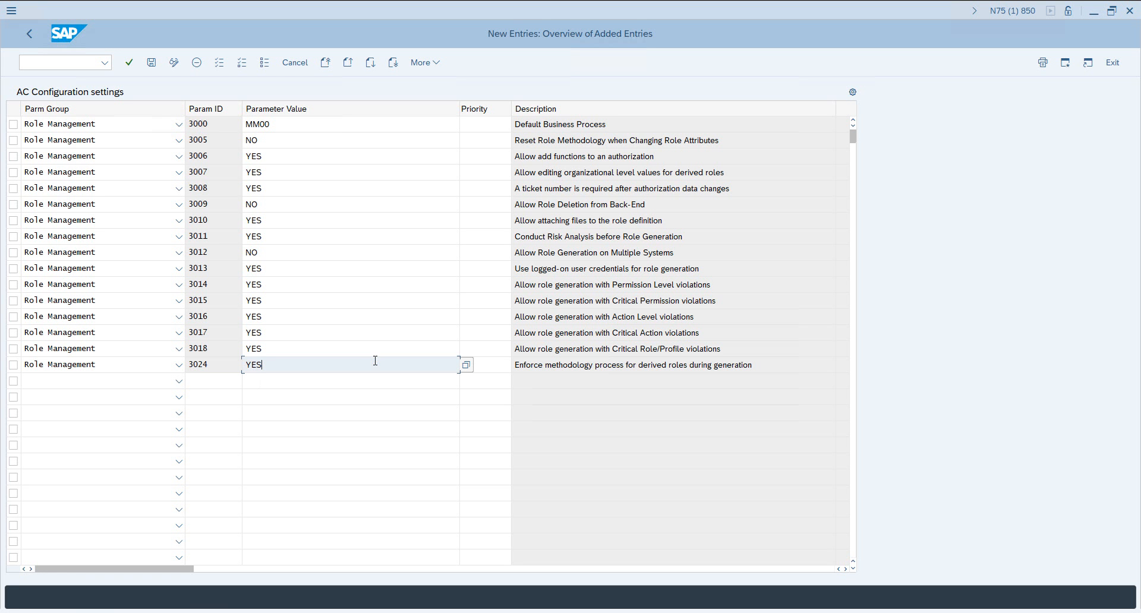
double_click(241, 367)
drag(289, 365, 240, 367)
text(NO)
key(Return)
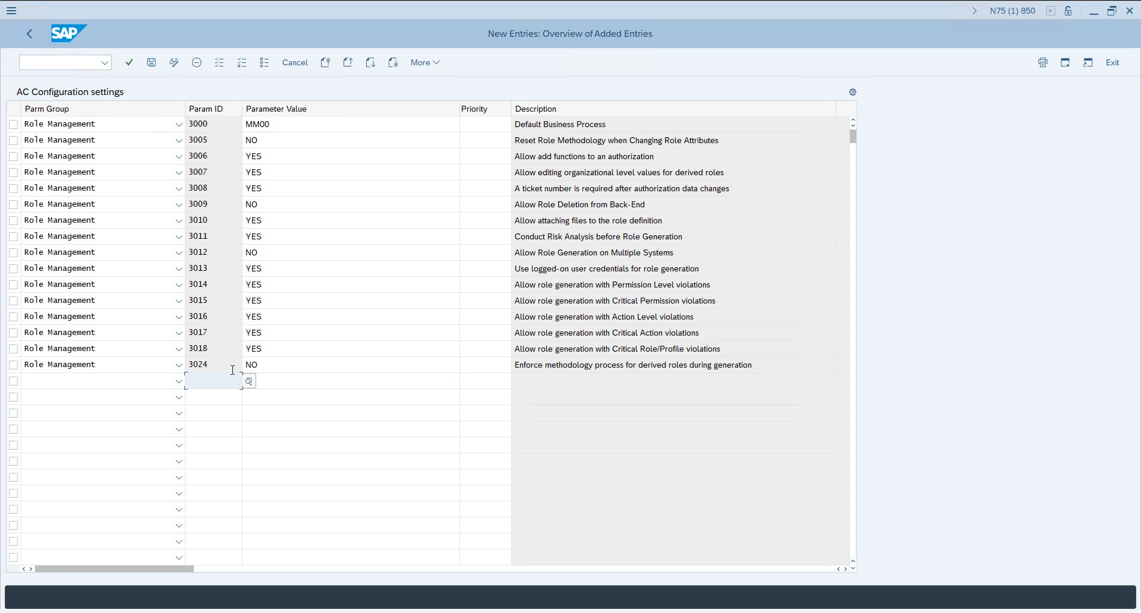
click(270, 364)
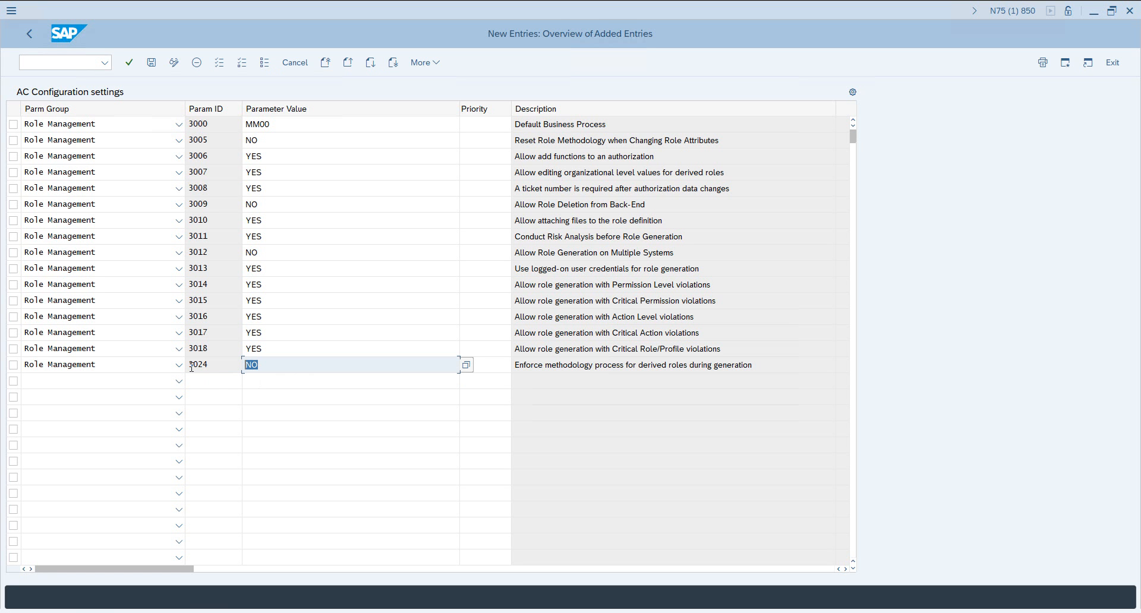
Add a Role Management entry below 3024 with parameter ID 3025, allowing selection of Org. Value Maps without leading org
click(126, 383)
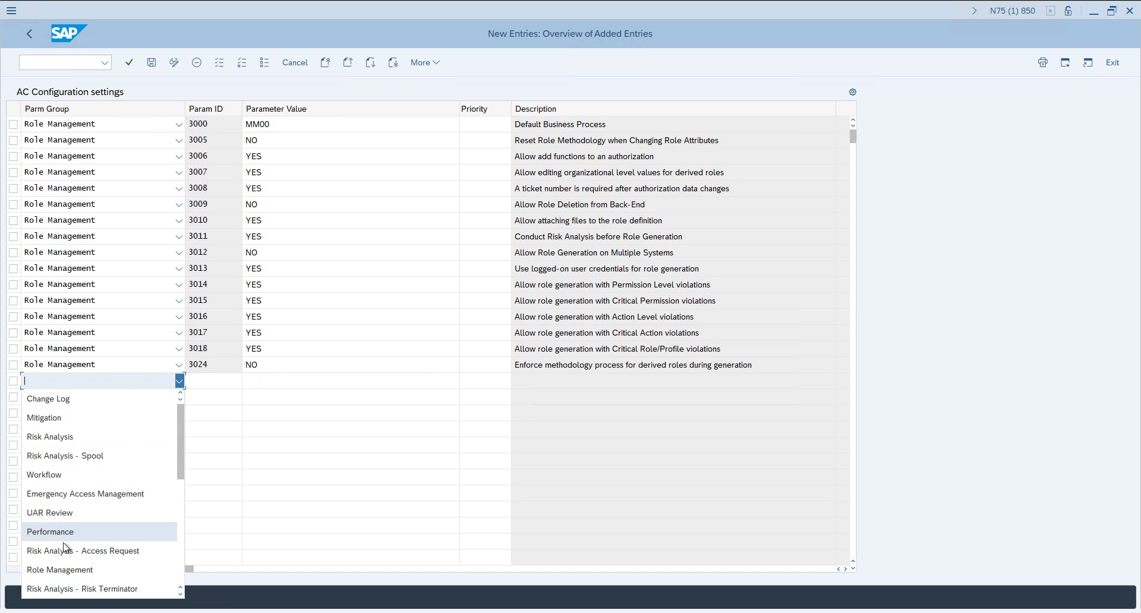
click(72, 570)
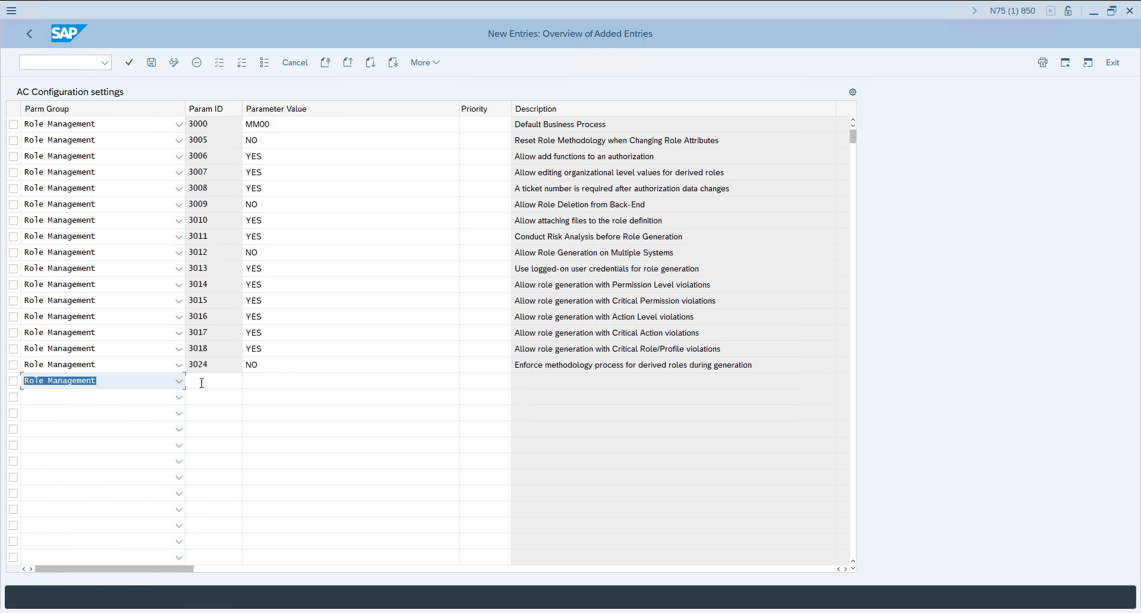
click(198, 386)
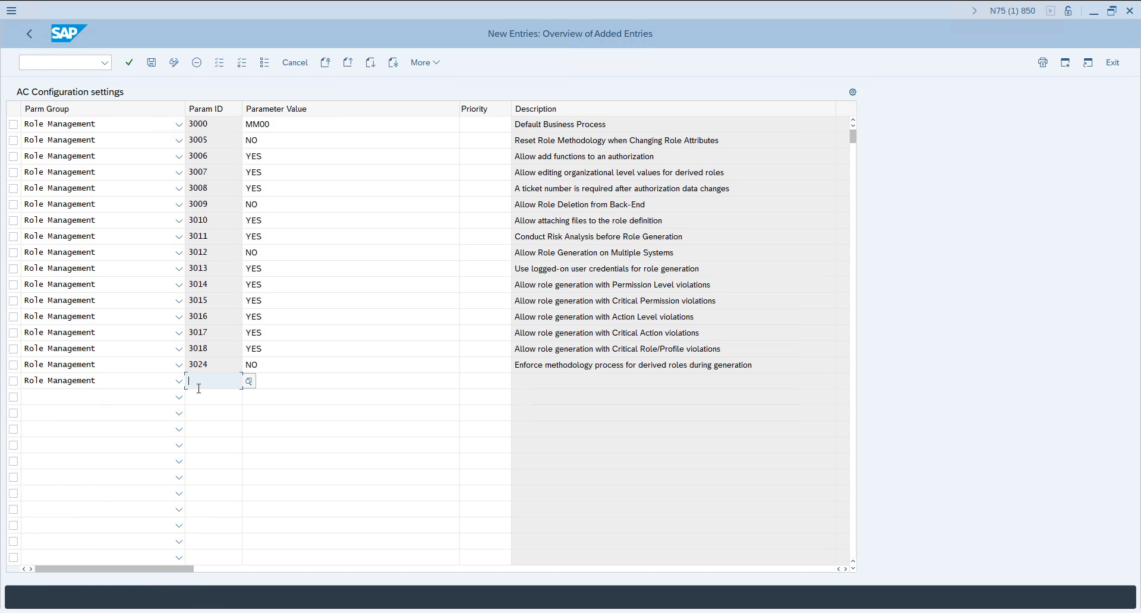
click(249, 381)
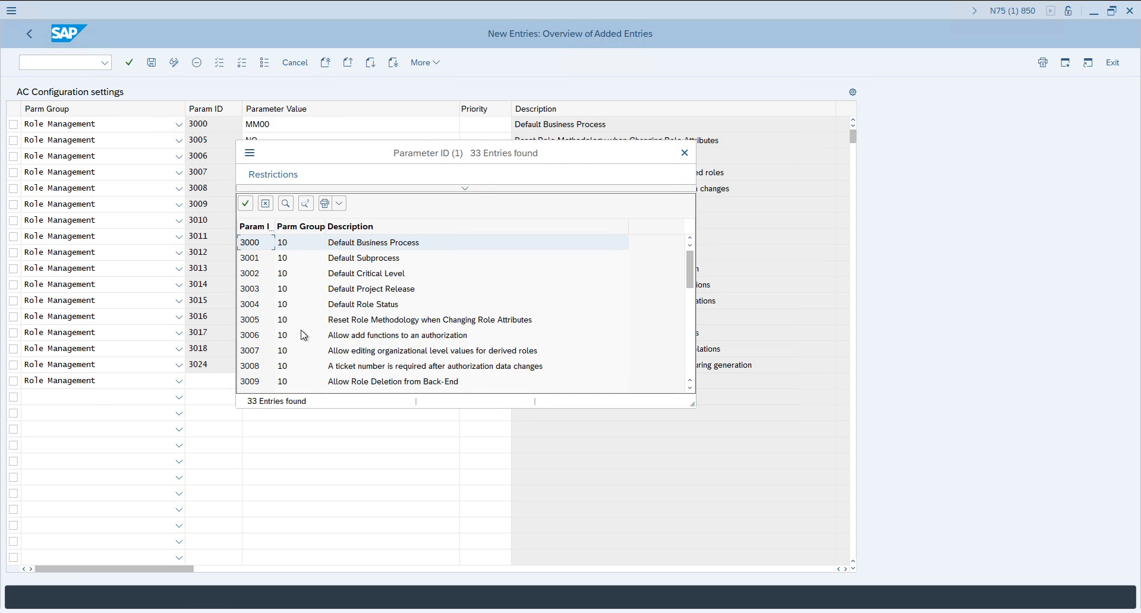
scroll(365, 321, down, 2)
scroll(365, 321, down, 2)
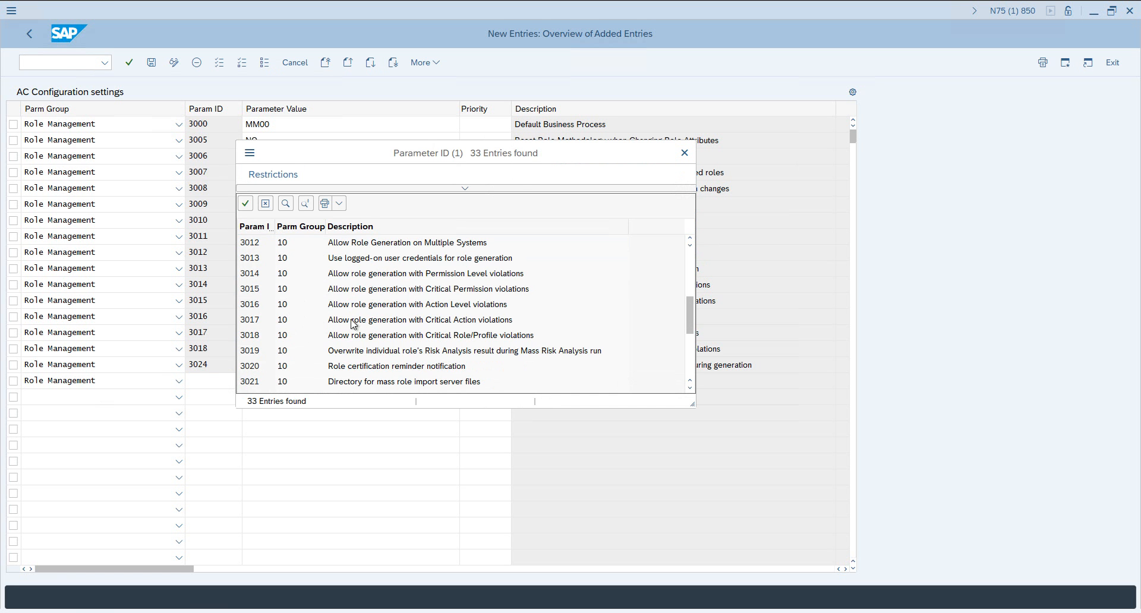
scroll(276, 332, down, 2)
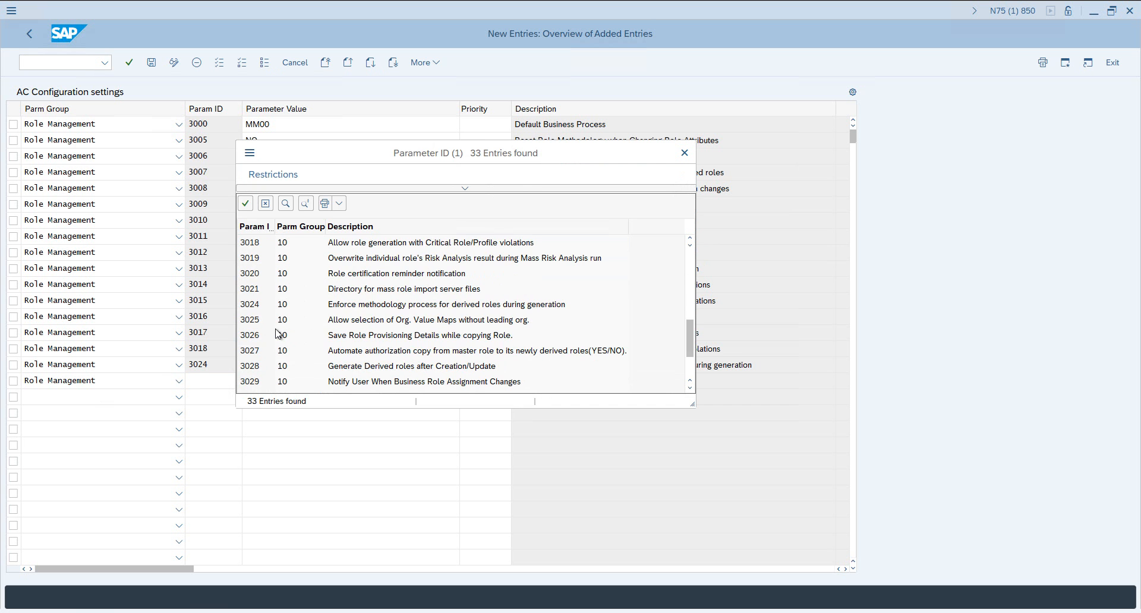
click(268, 324)
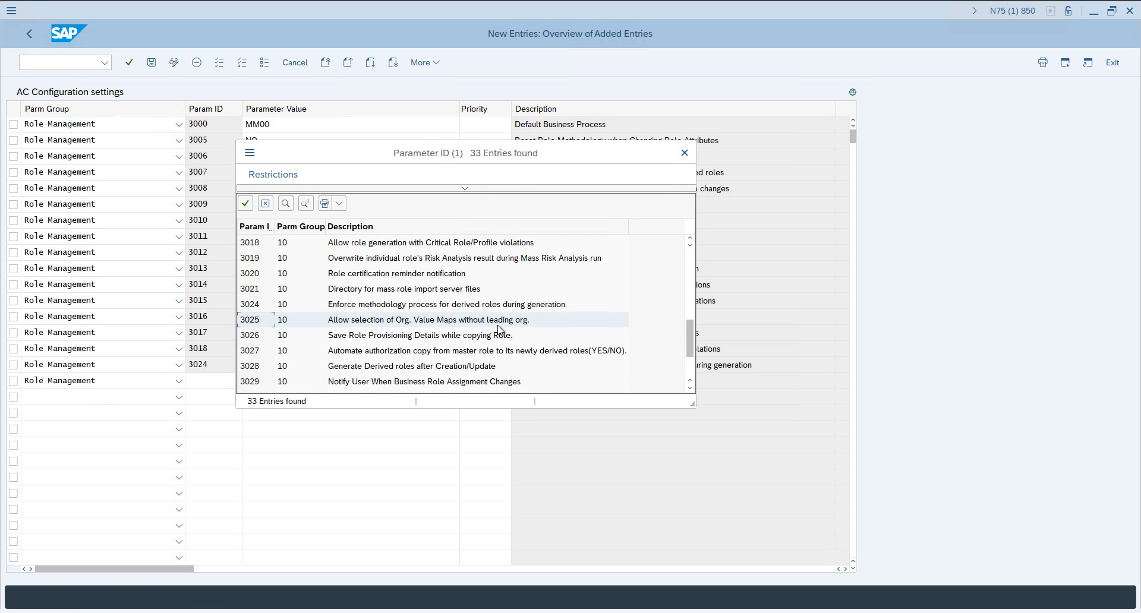
click(478, 323)
double_click(480, 323)
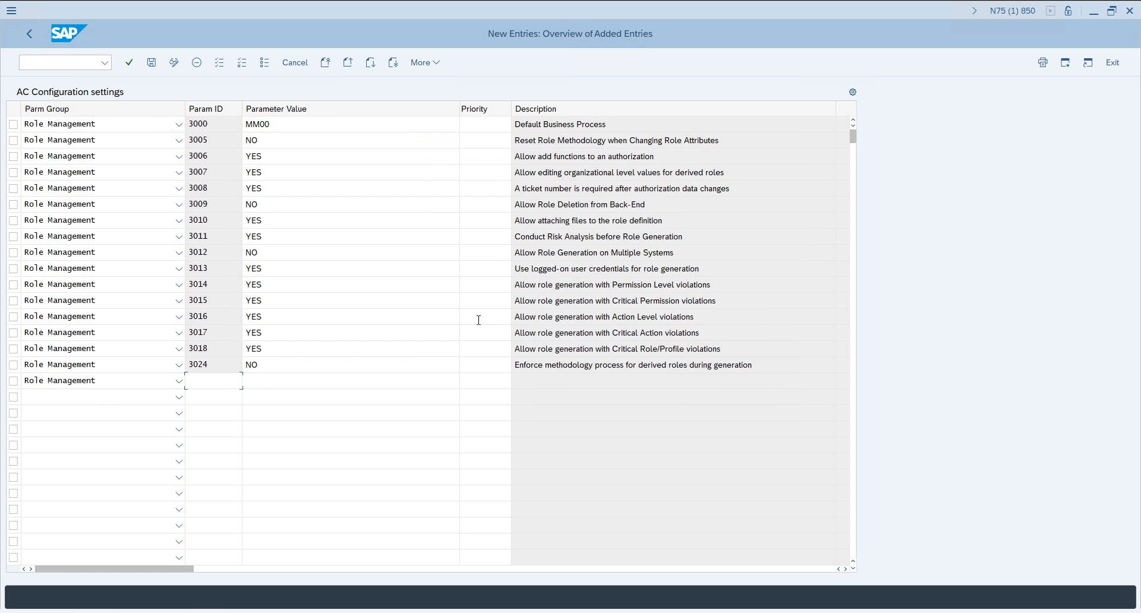
Set the parameter value of the 3025 entry to YES
click(346, 378)
text(YES)
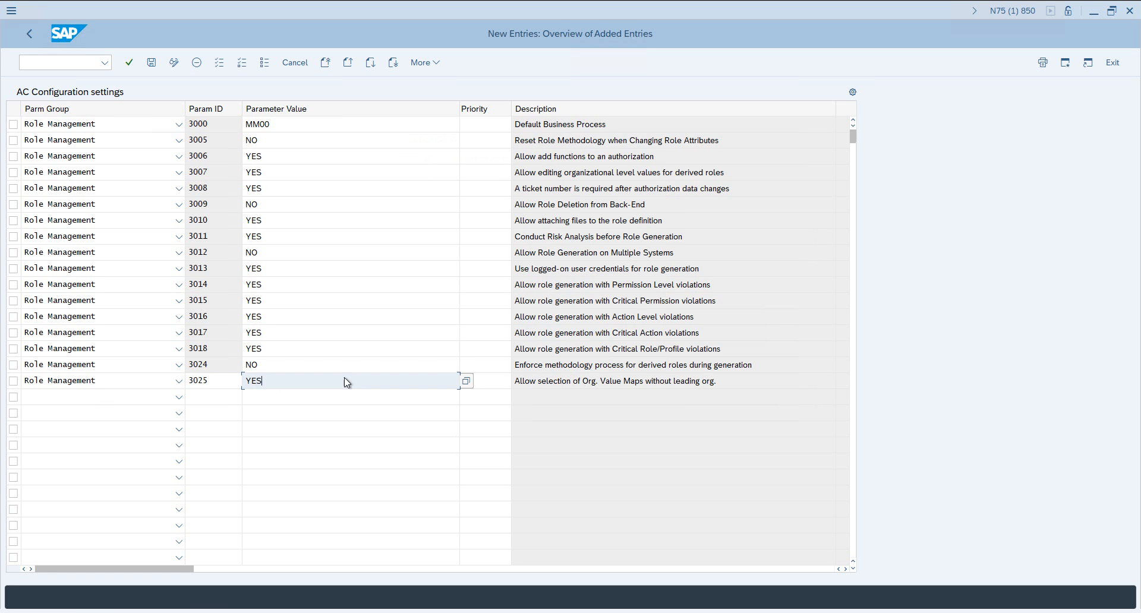
key(Return)
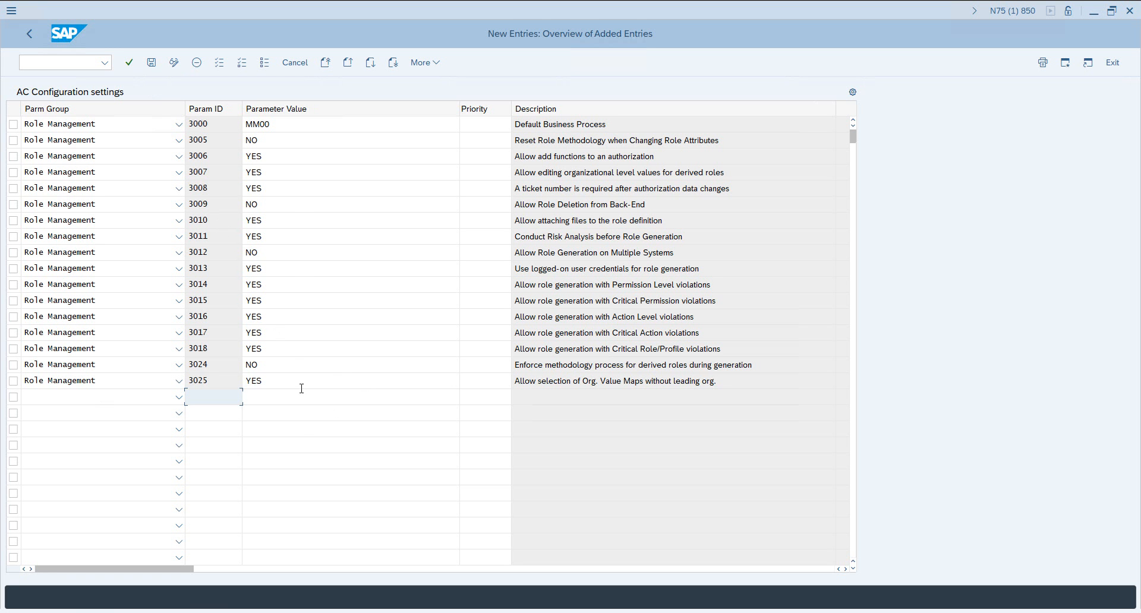
drag(285, 383, 198, 373)
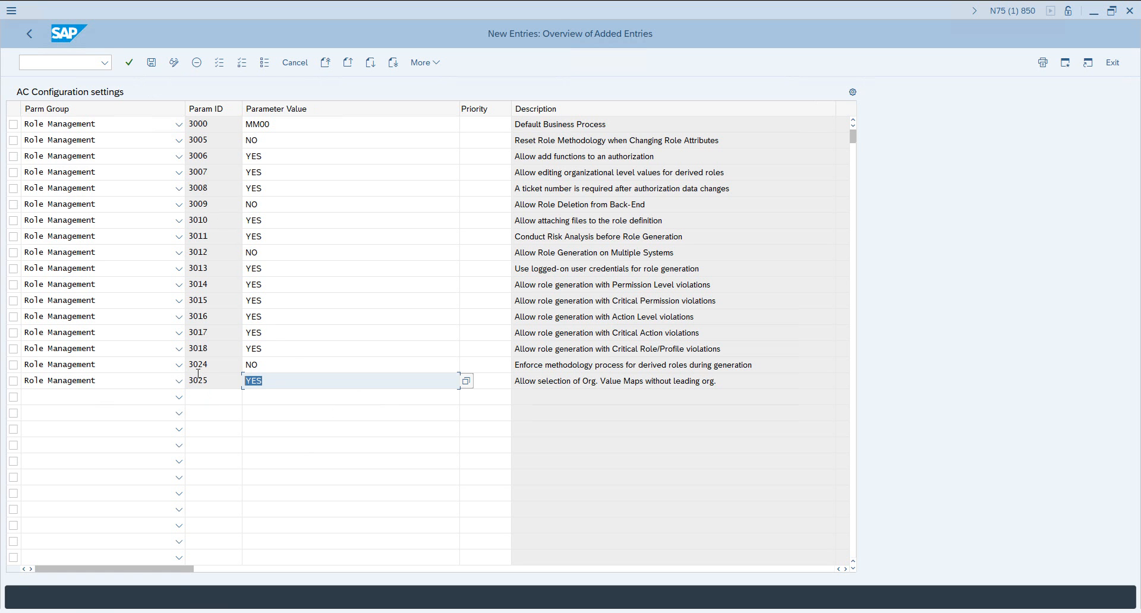
Add a Role Management entry below 3025 with parameter ID 3027, automating the authorization copy from master to newly derived roles
click(140, 396)
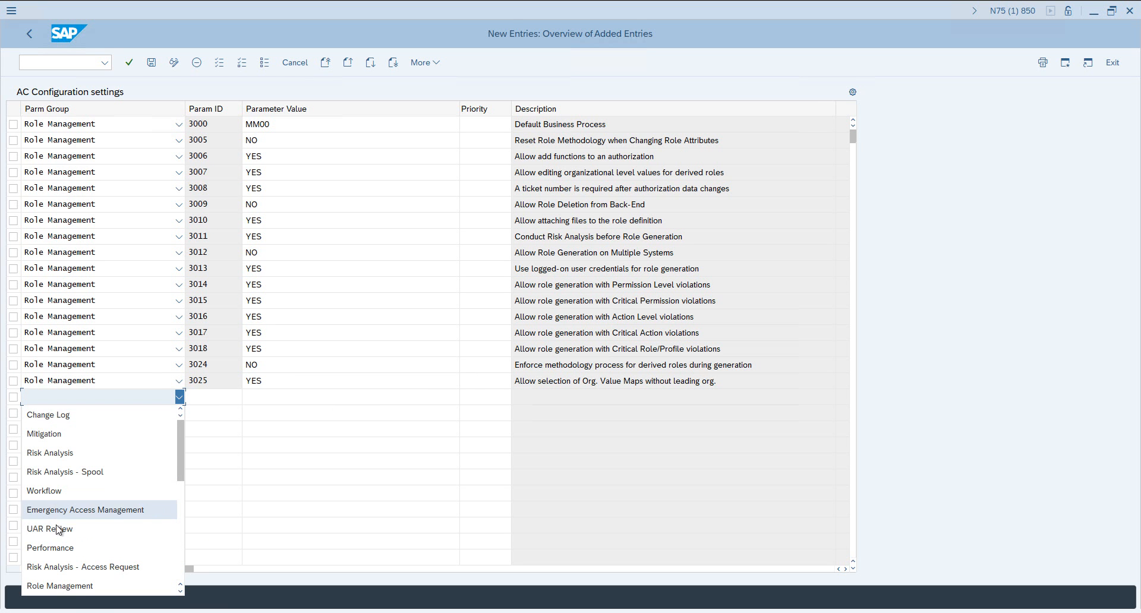
click(56, 587)
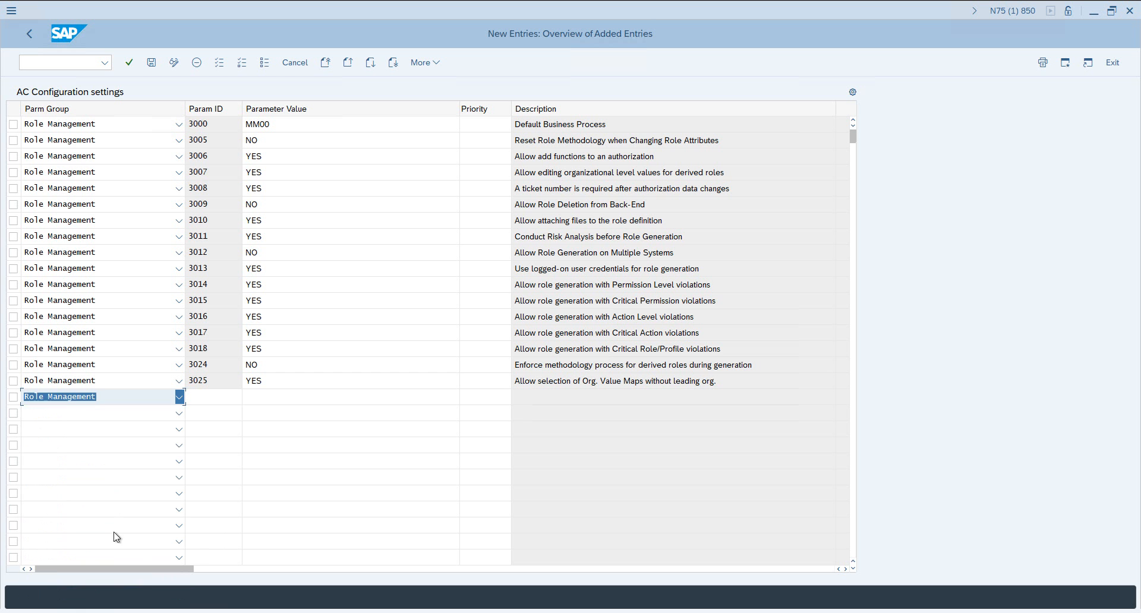
click(233, 399)
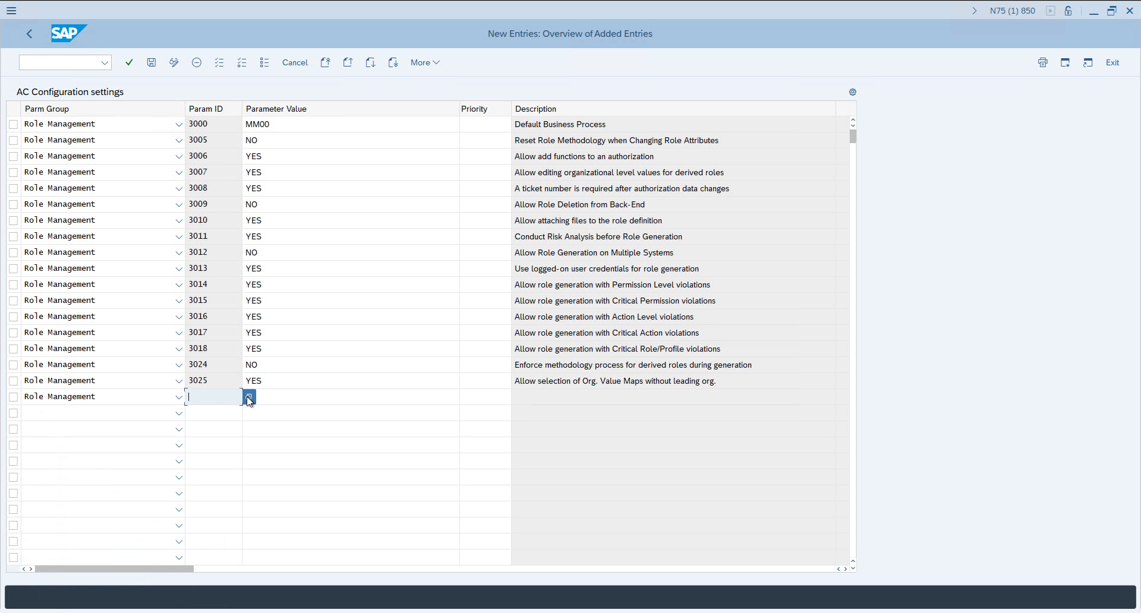
key(F4)
scroll(283, 345, down, 5)
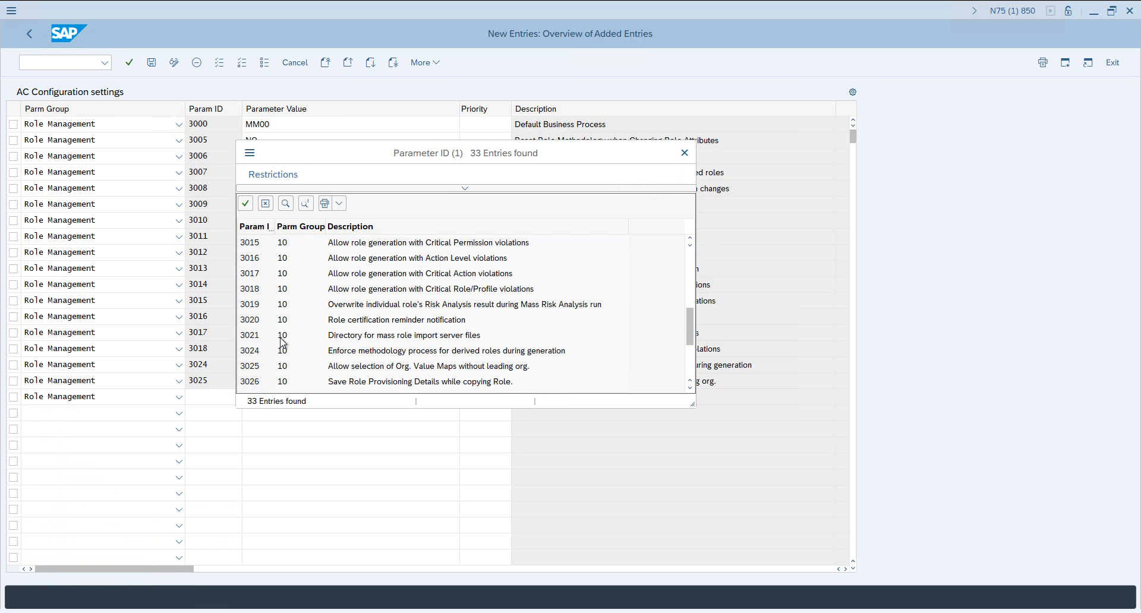
click(251, 262)
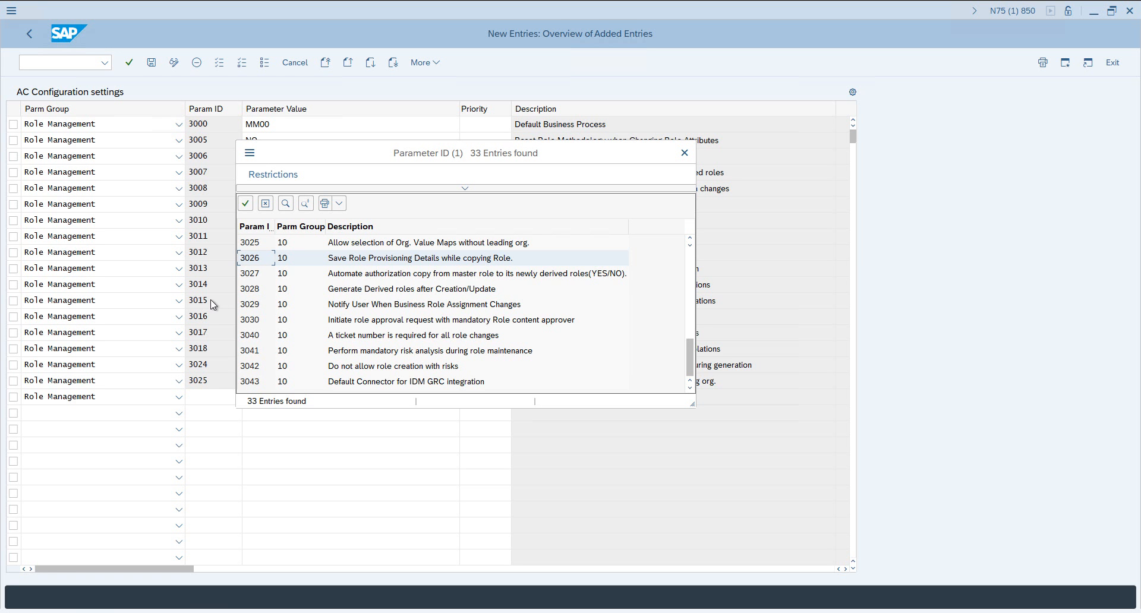
click(257, 273)
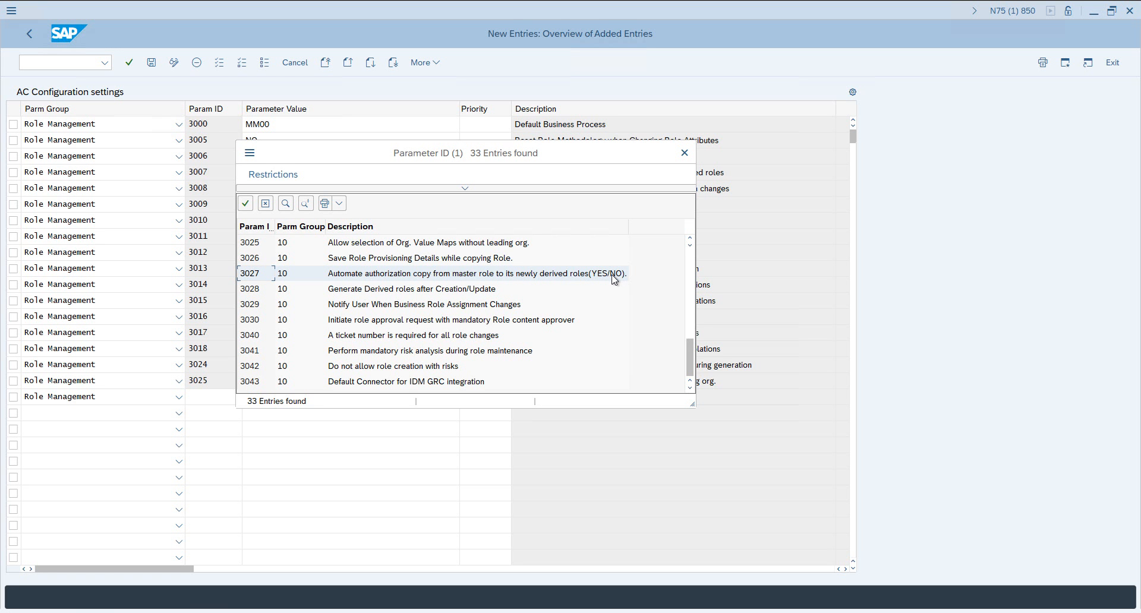
double_click(263, 273)
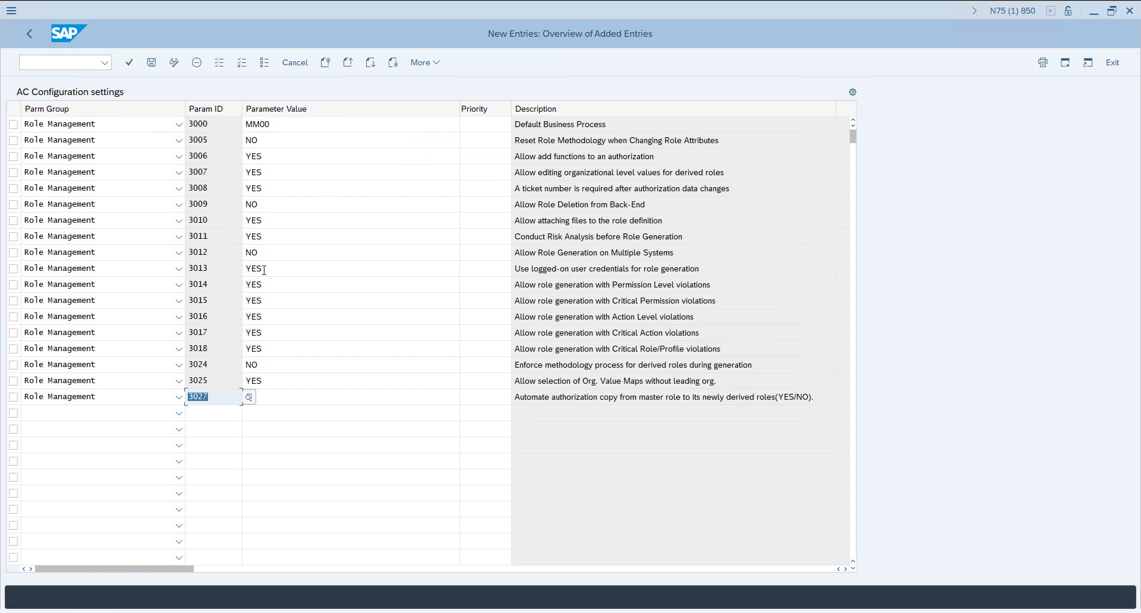
Set the parameter value of the 3027 entry to YES
click(282, 397)
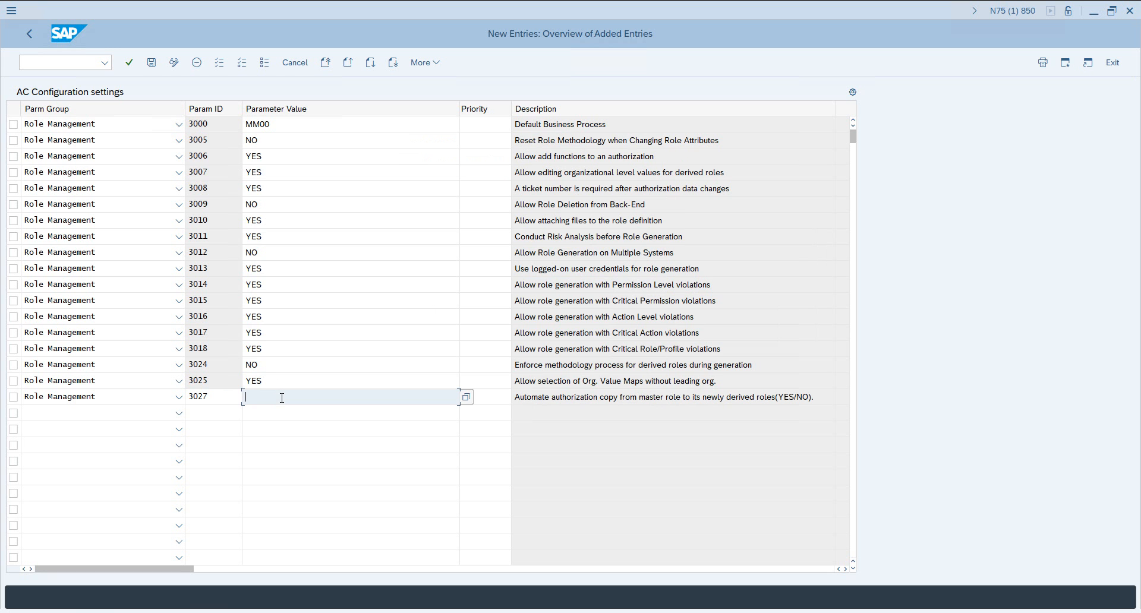
text(YES)
key(Return)
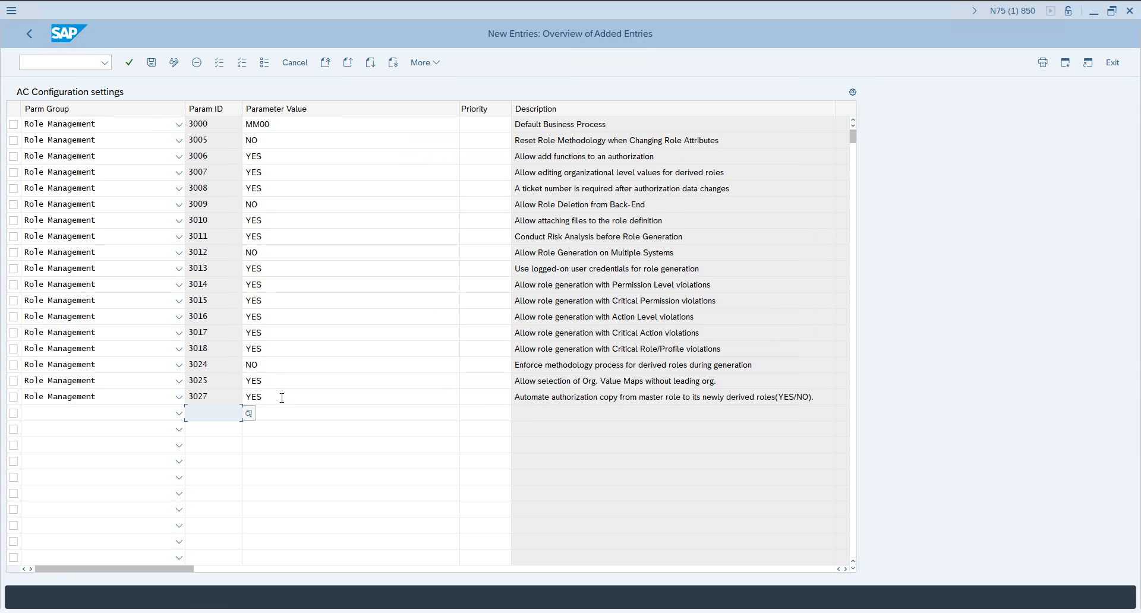
click(282, 397)
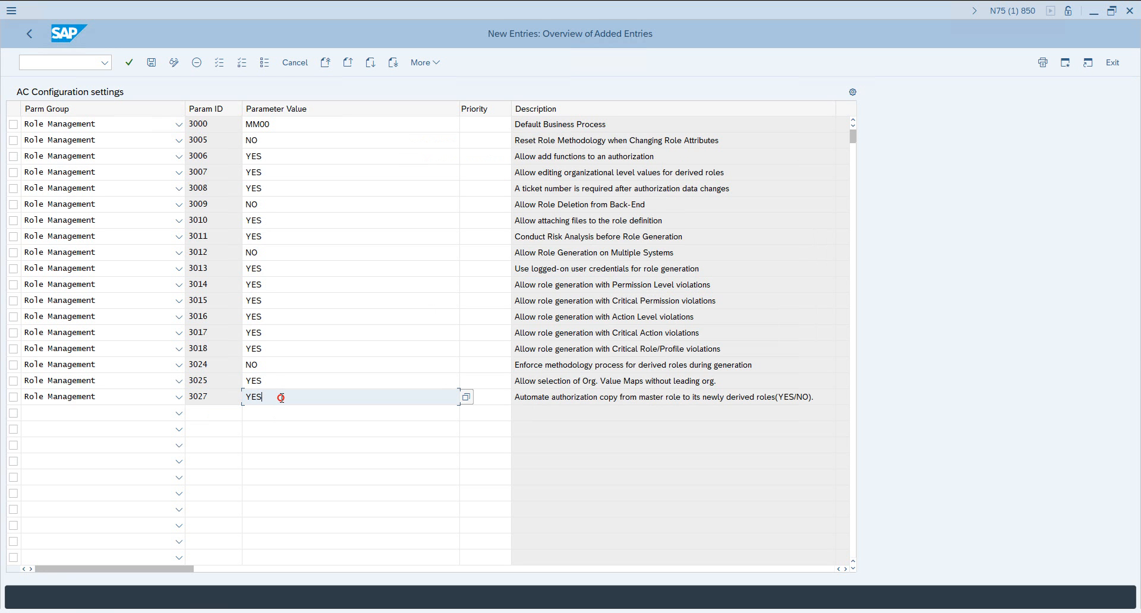
drag(281, 398, 223, 401)
click(303, 402)
Add a Role Management entry below 3027 with parameter ID 3028, generating derived roles after creation or update
click(110, 414)
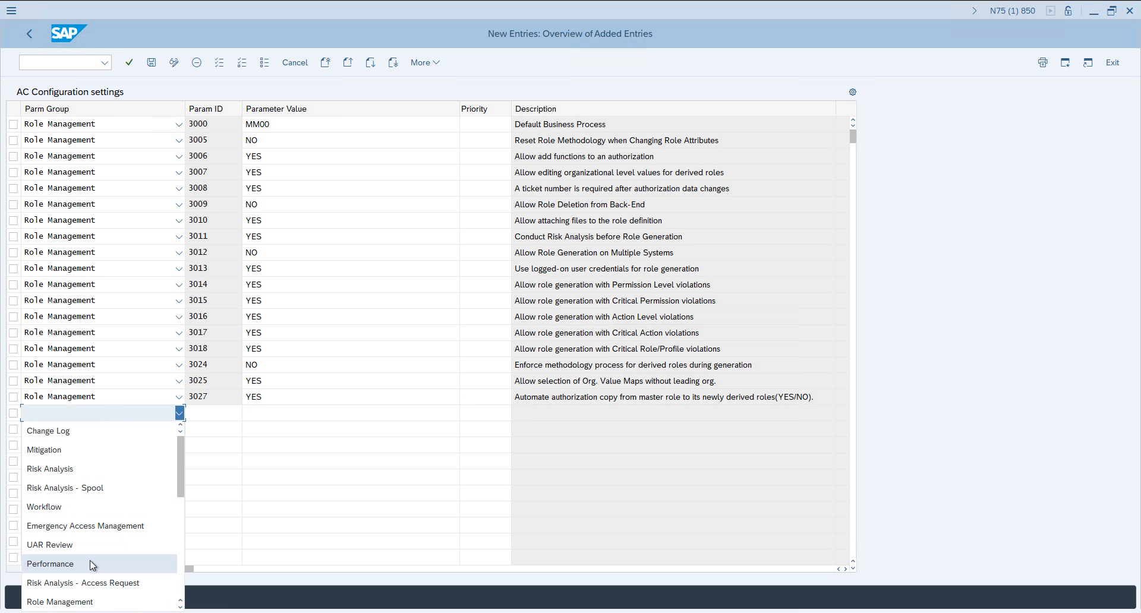
click(83, 602)
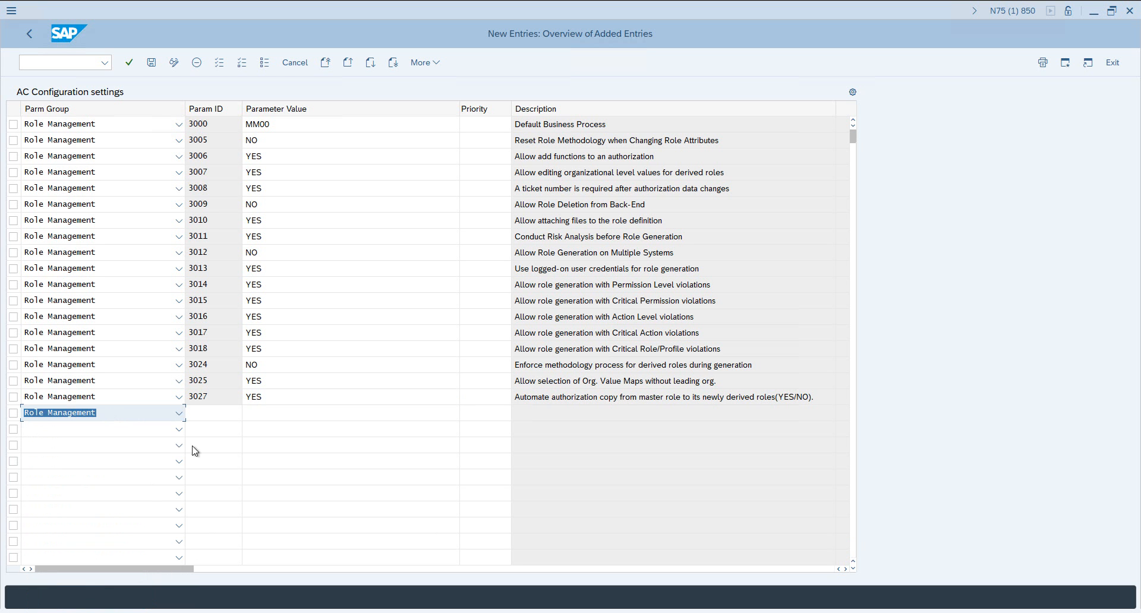
click(218, 414)
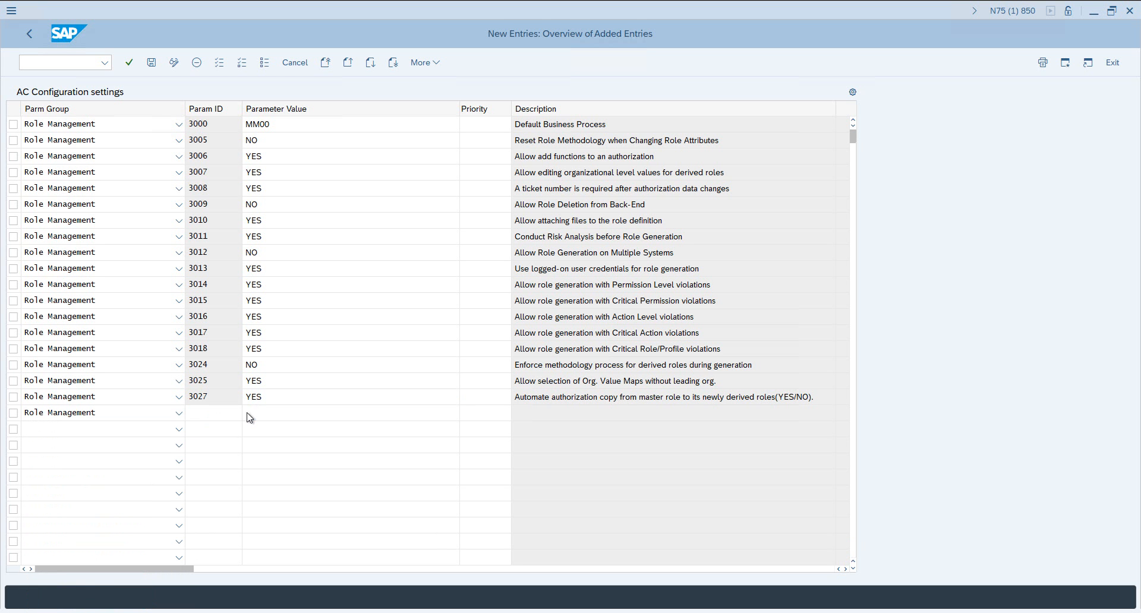
key(F4)
scroll(409, 340, down, 5)
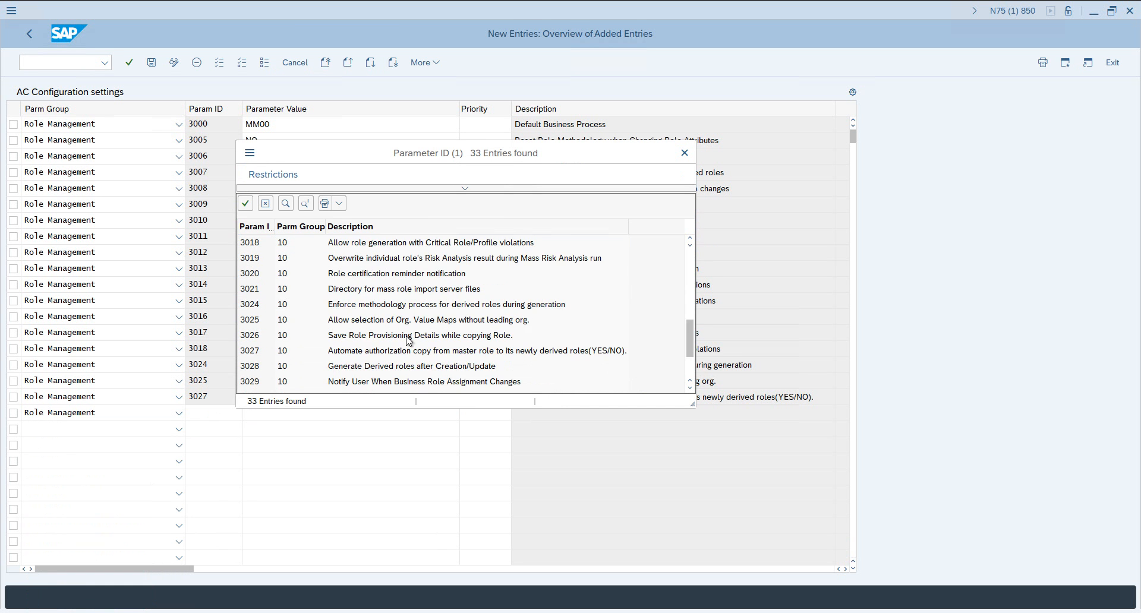
scroll(408, 341, down, 2)
click(250, 292)
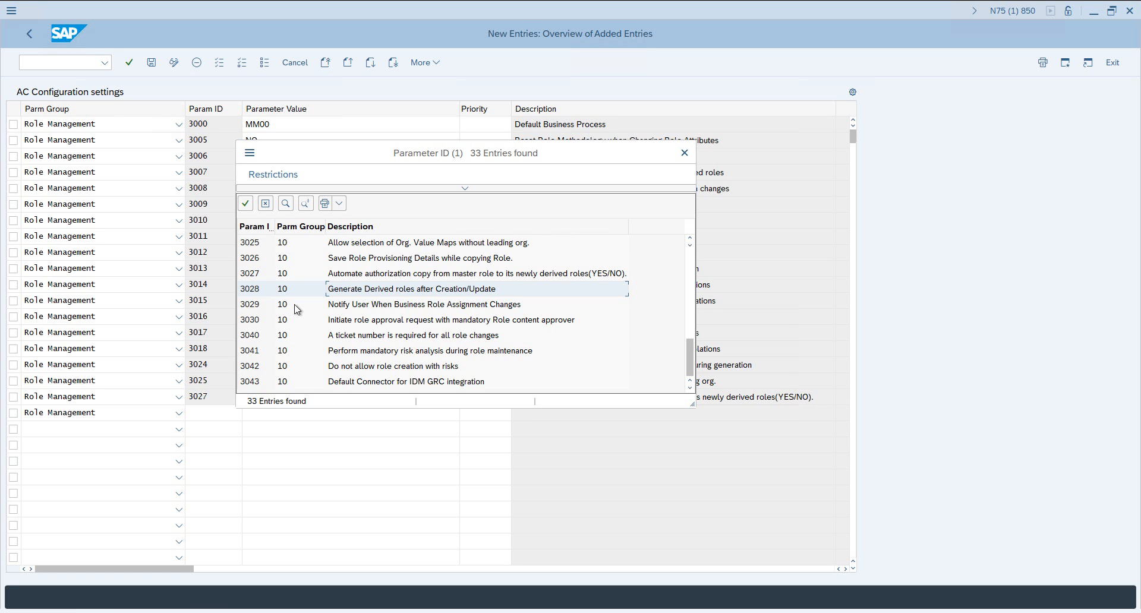
double_click(249, 289)
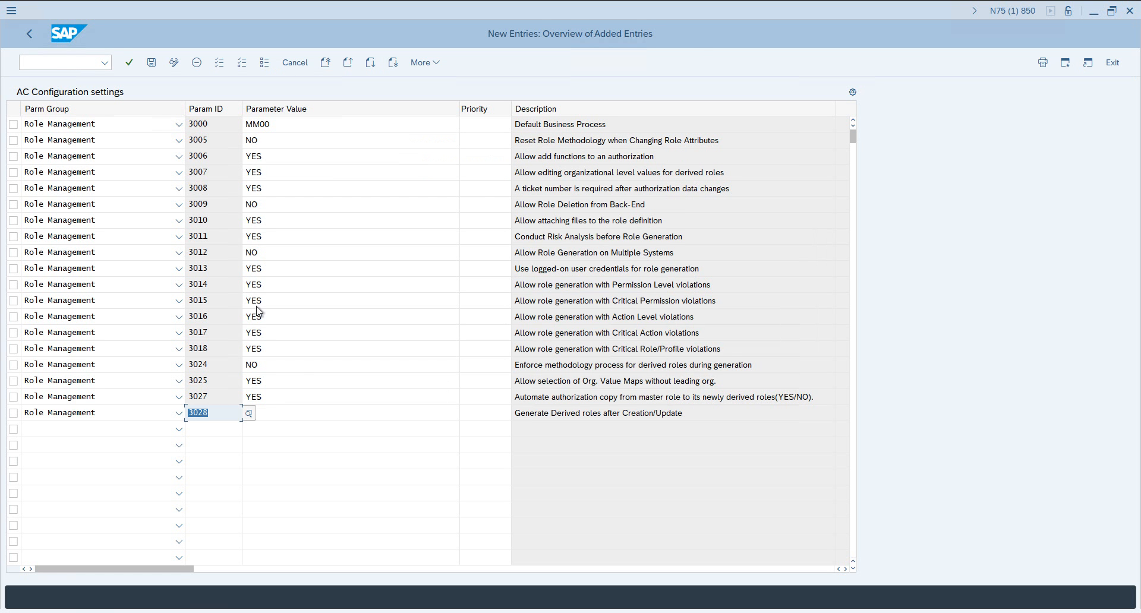
Set the parameter value of the 3028 entry to YES
click(274, 419)
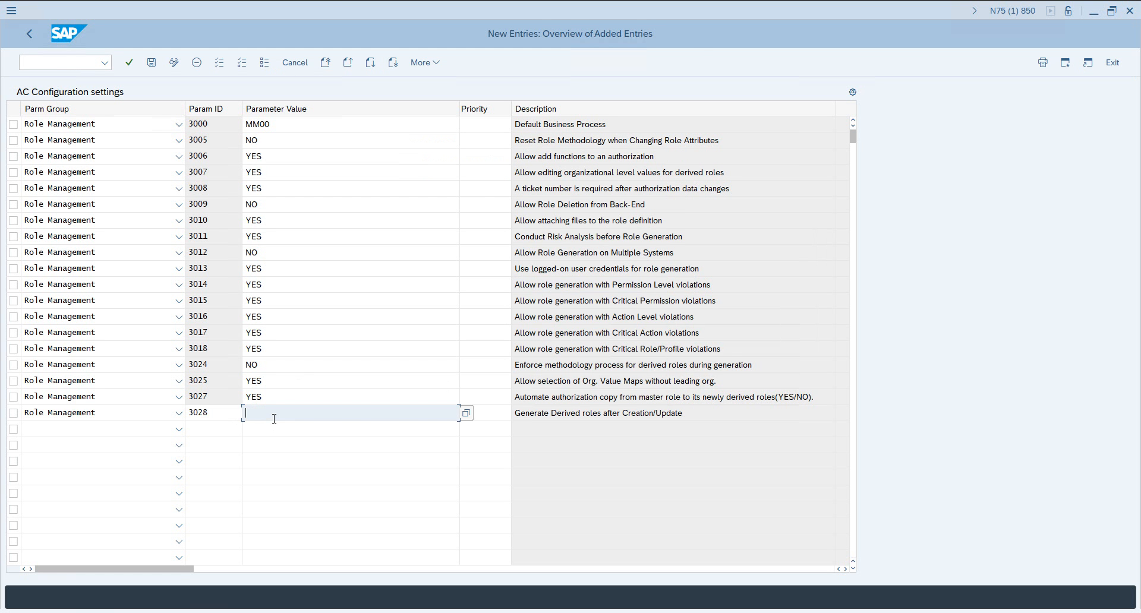
text(y)
key(BackSpace)
text(YES)
key(Return)
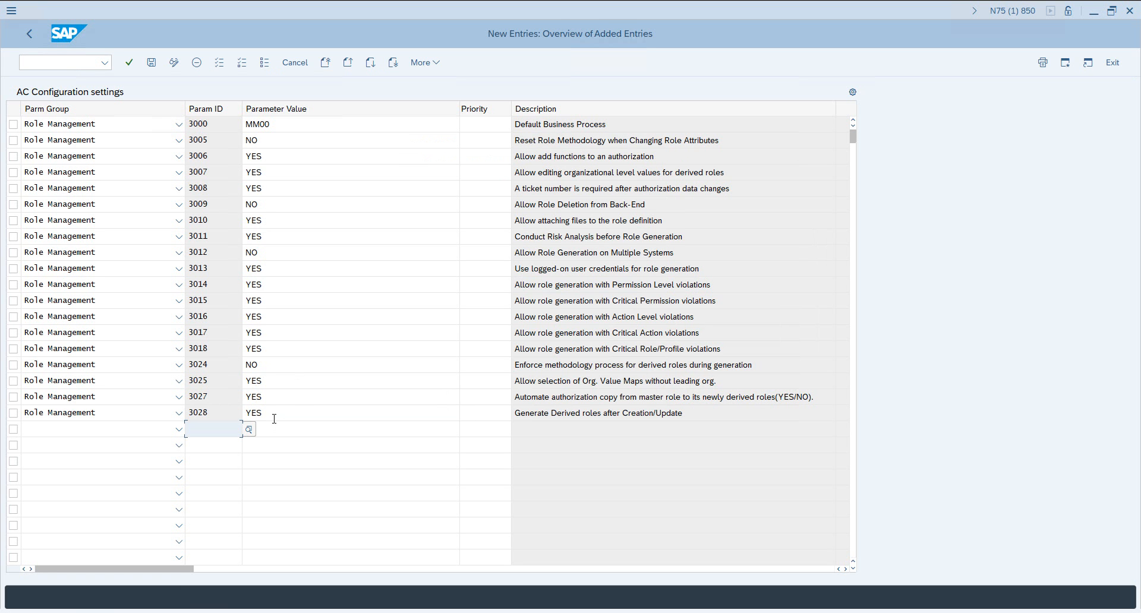
Start a new entry below 3028 with Role Management as its parameter group
click(90, 428)
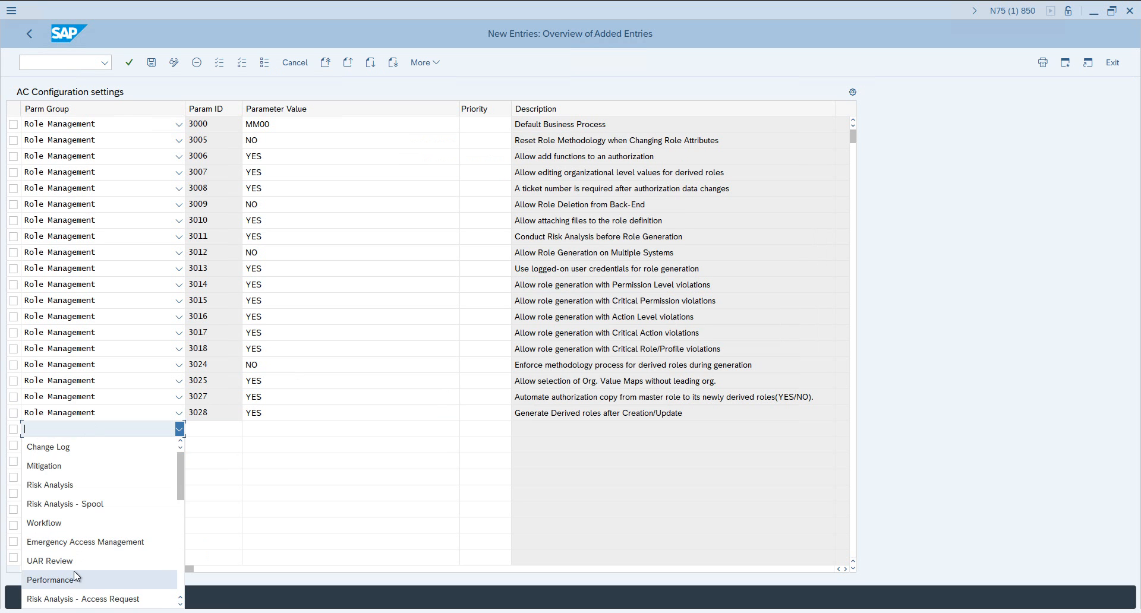
scroll(74, 576, down, 2)
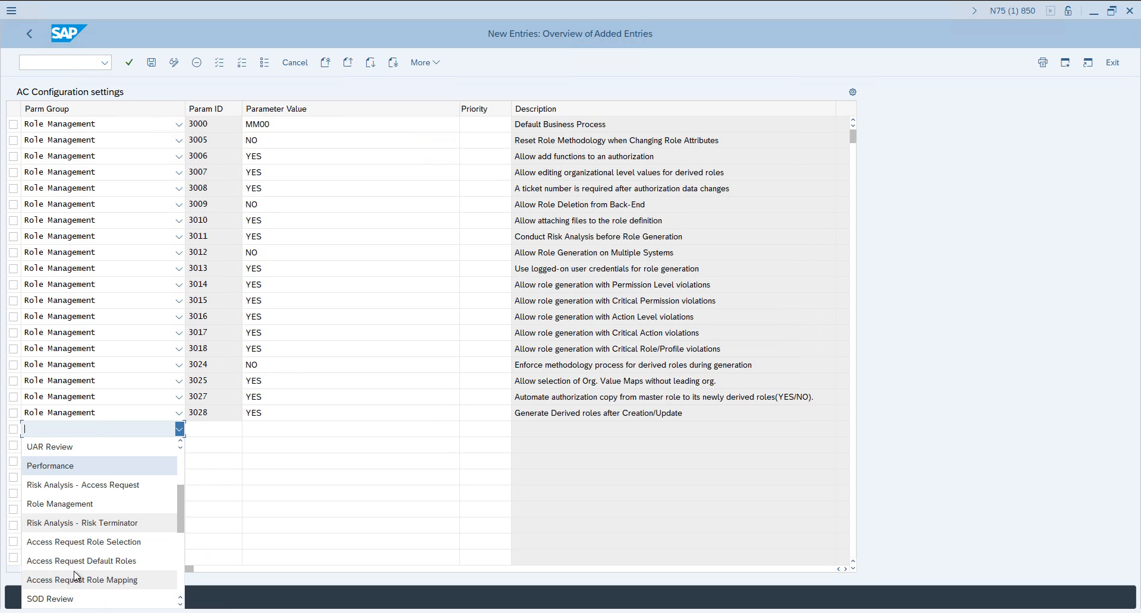
click(84, 505)
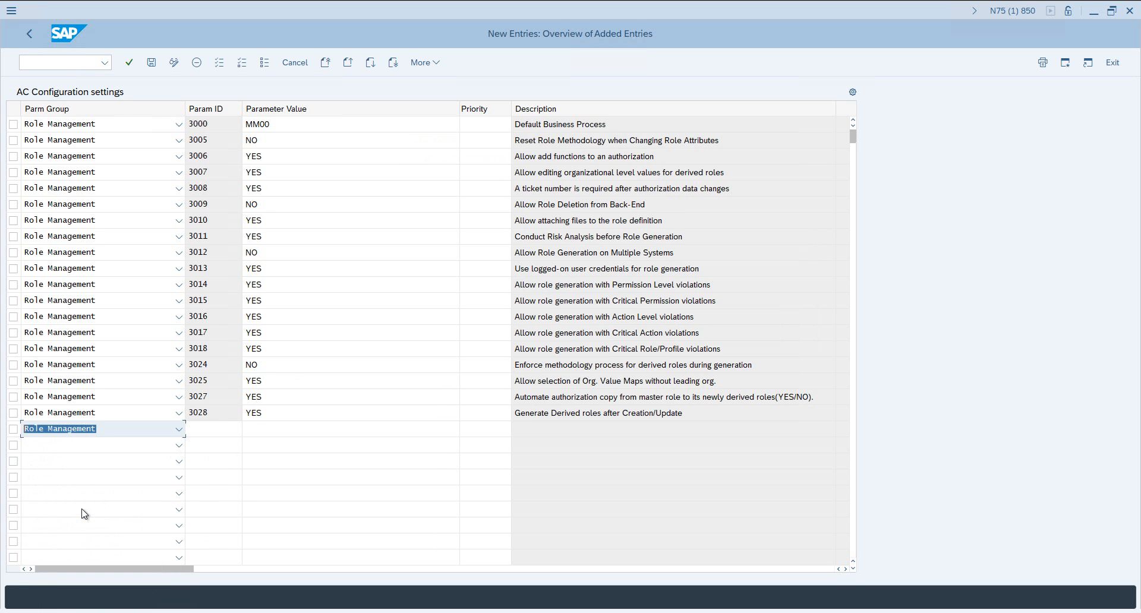
Assign parameter ID 3030, initiating role approval requests with mandatory role content approver, to the new entry below 3028
click(218, 428)
key(F4)
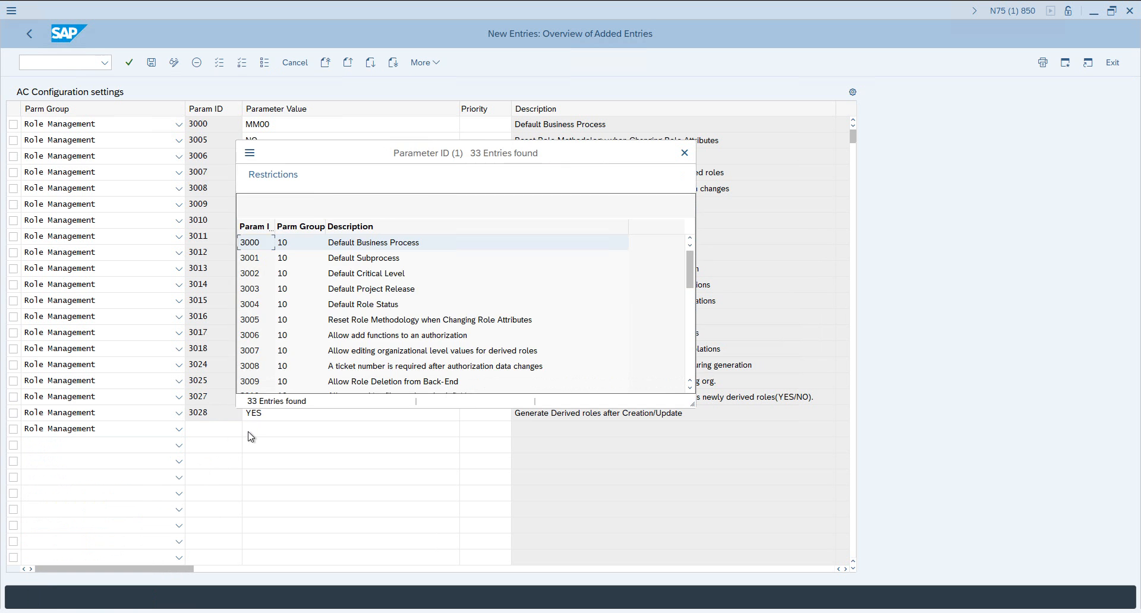
scroll(289, 367, down, 5)
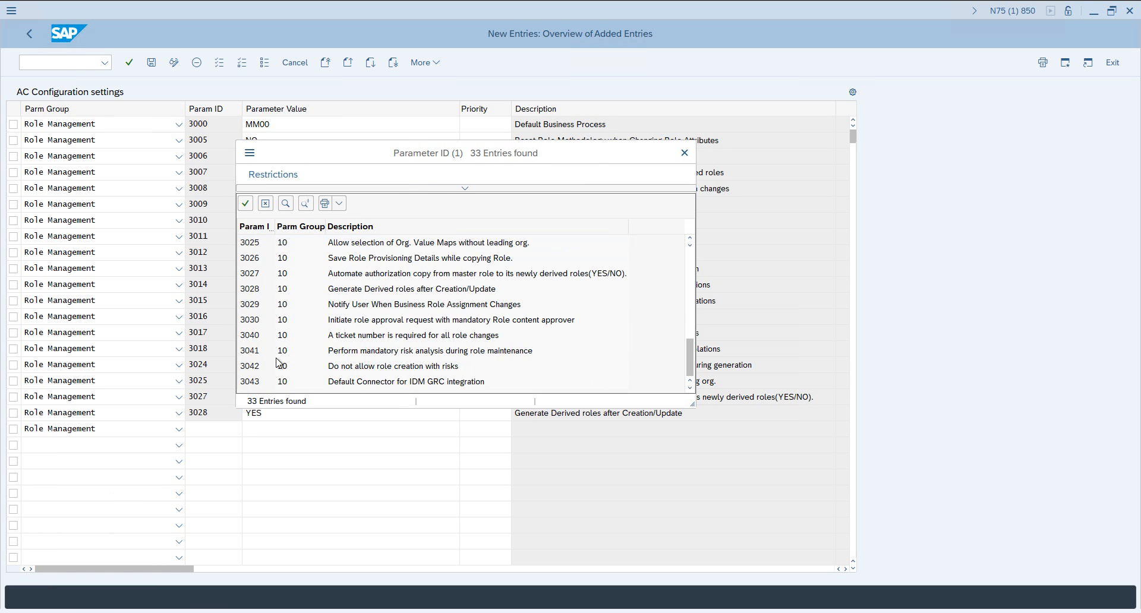
click(250, 309)
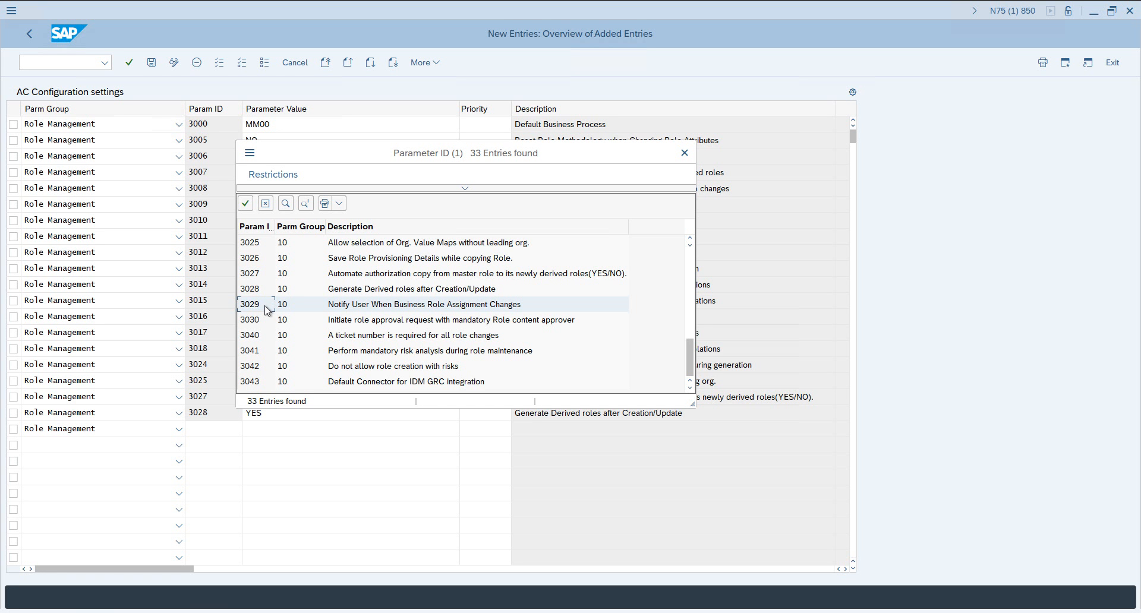
click(267, 326)
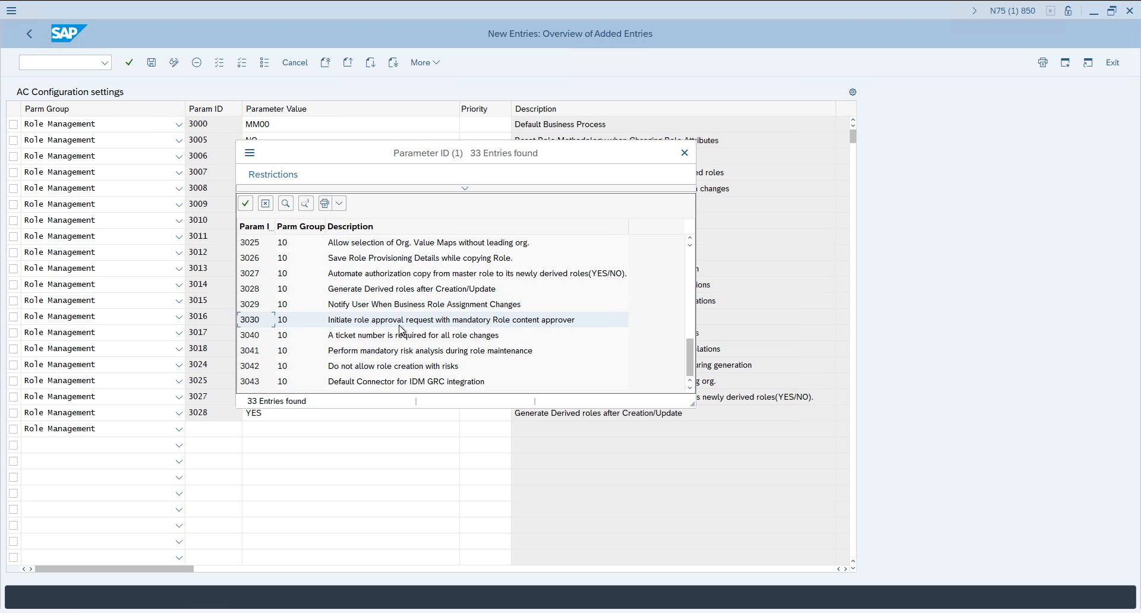
double_click(485, 322)
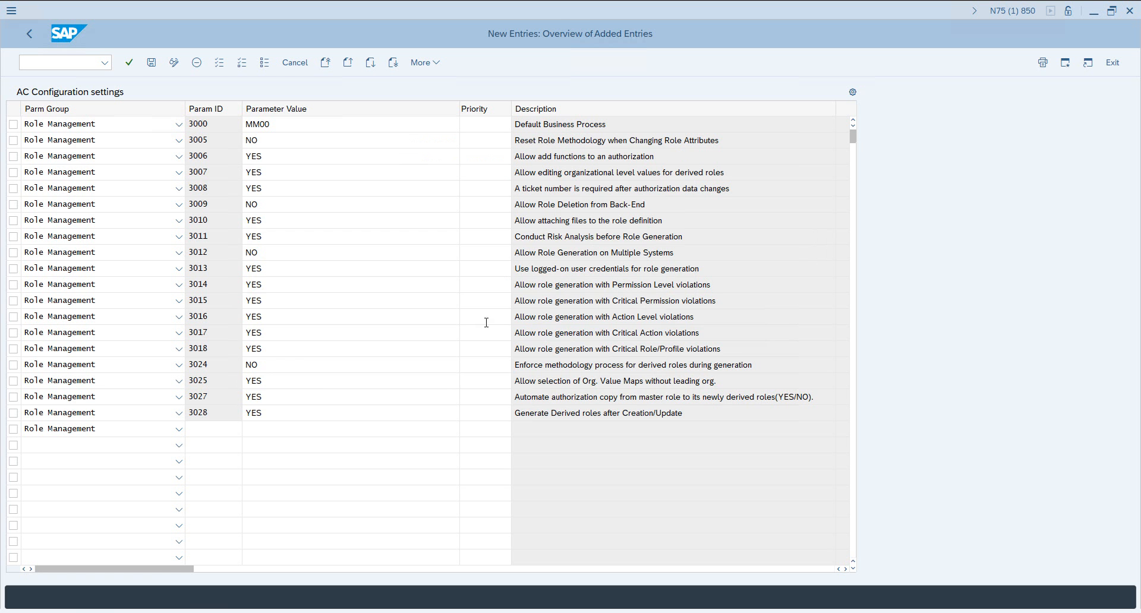
Set the parameter value of the 3030 entry to NO
click(412, 430)
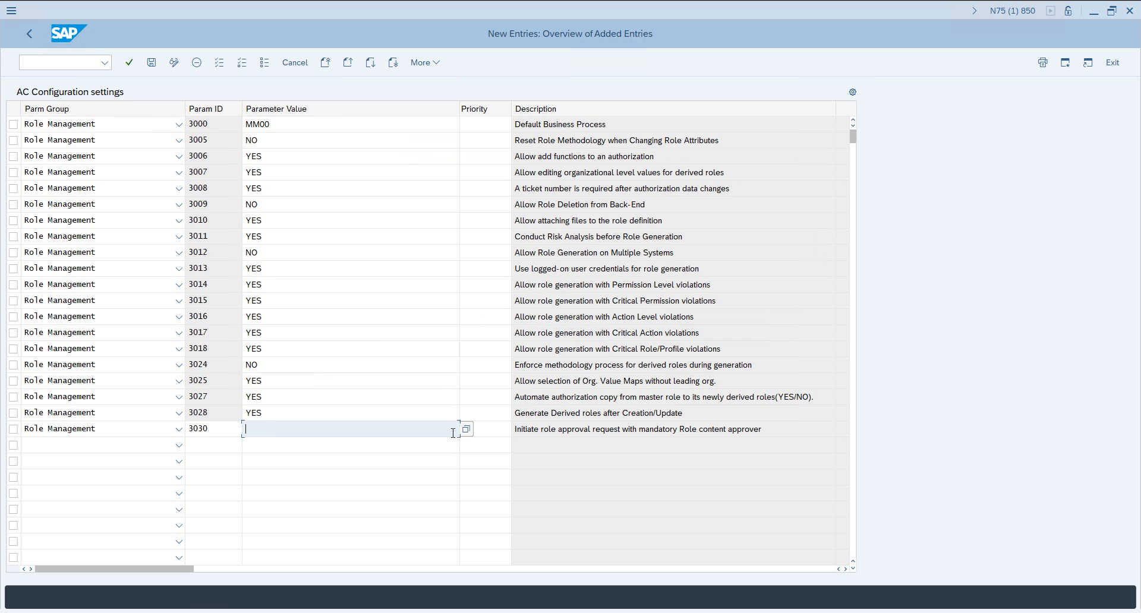
key(F4)
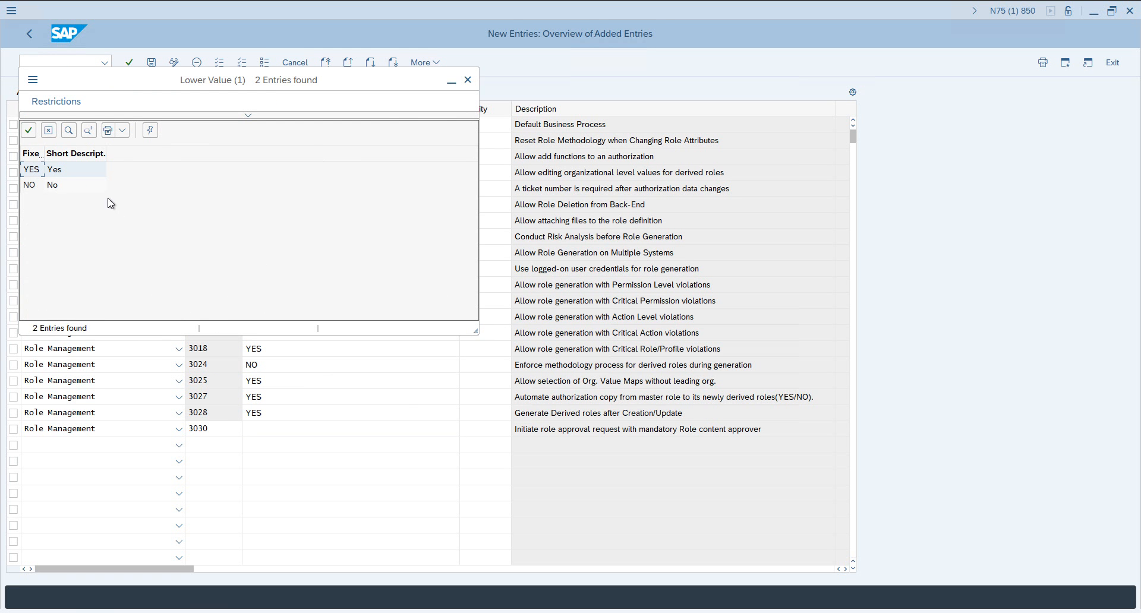
click(63, 183)
double_click(66, 185)
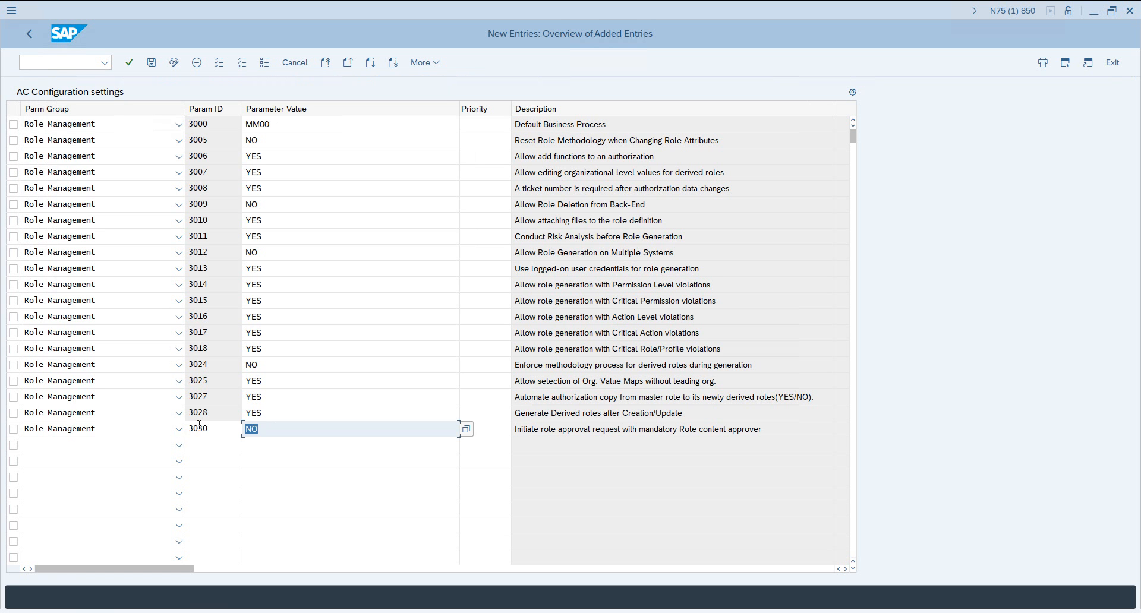
Change the parameter ID of the last entry to 3040, requiring a ticket number for all role changes
click(228, 428)
click(249, 429)
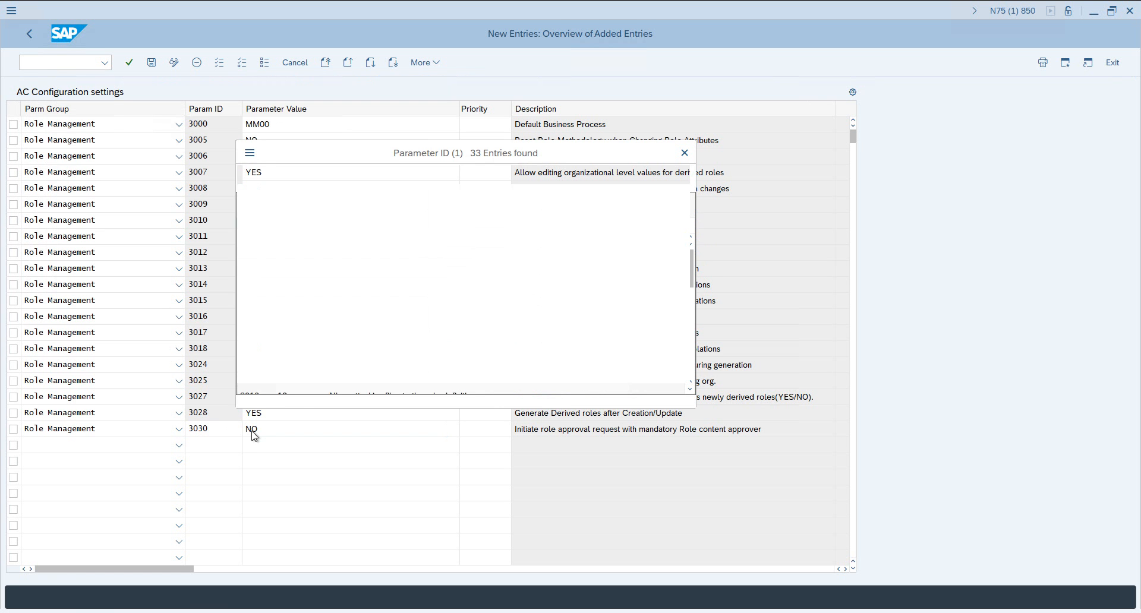
scroll(326, 343, down, 8)
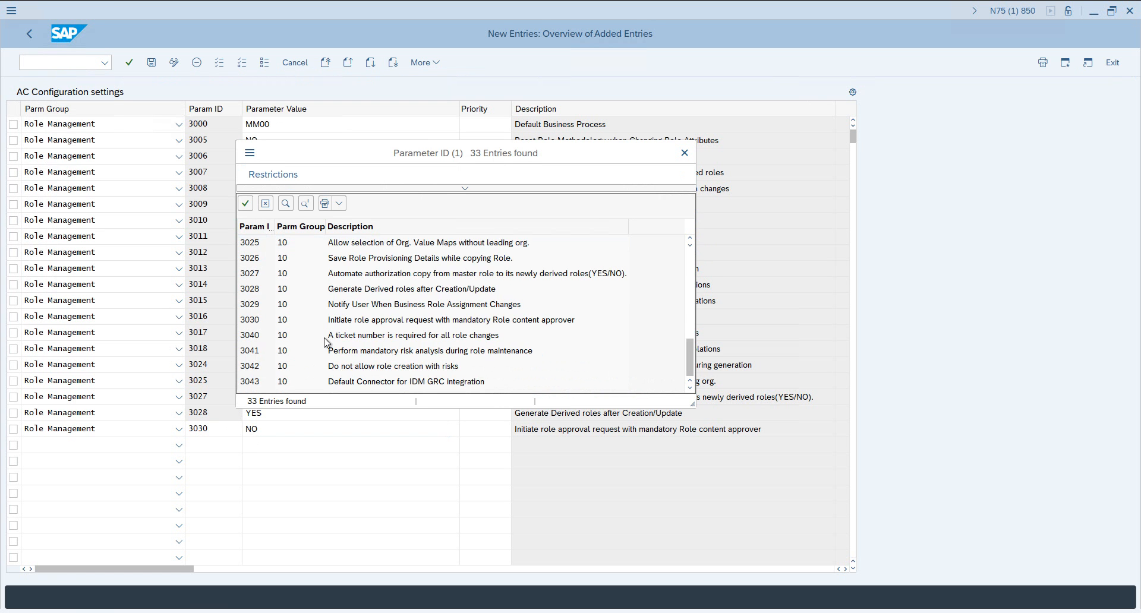
click(271, 342)
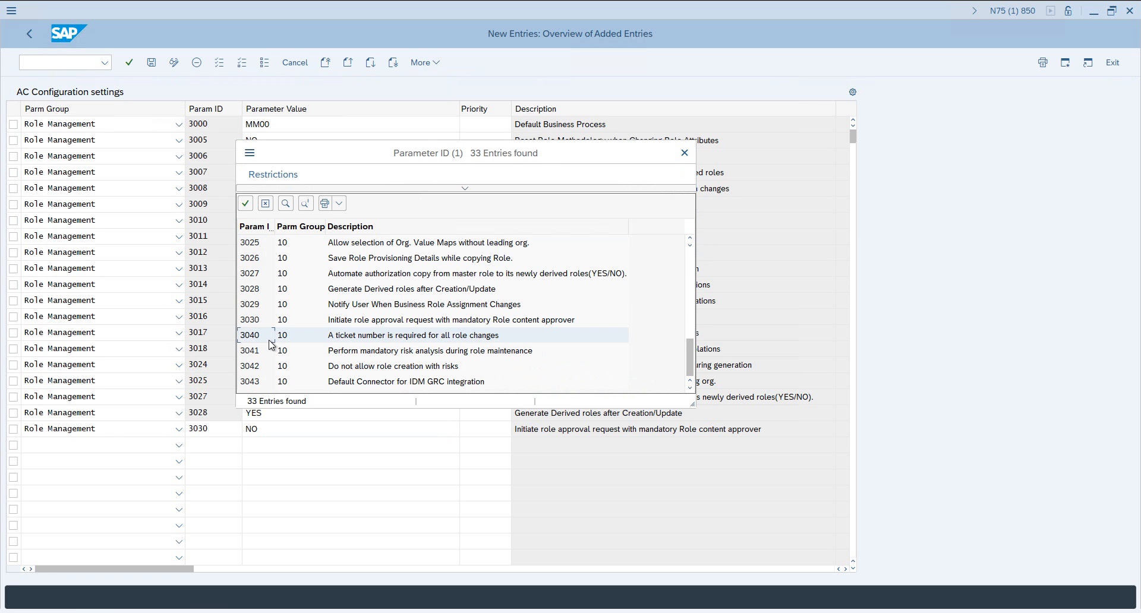
double_click(353, 337)
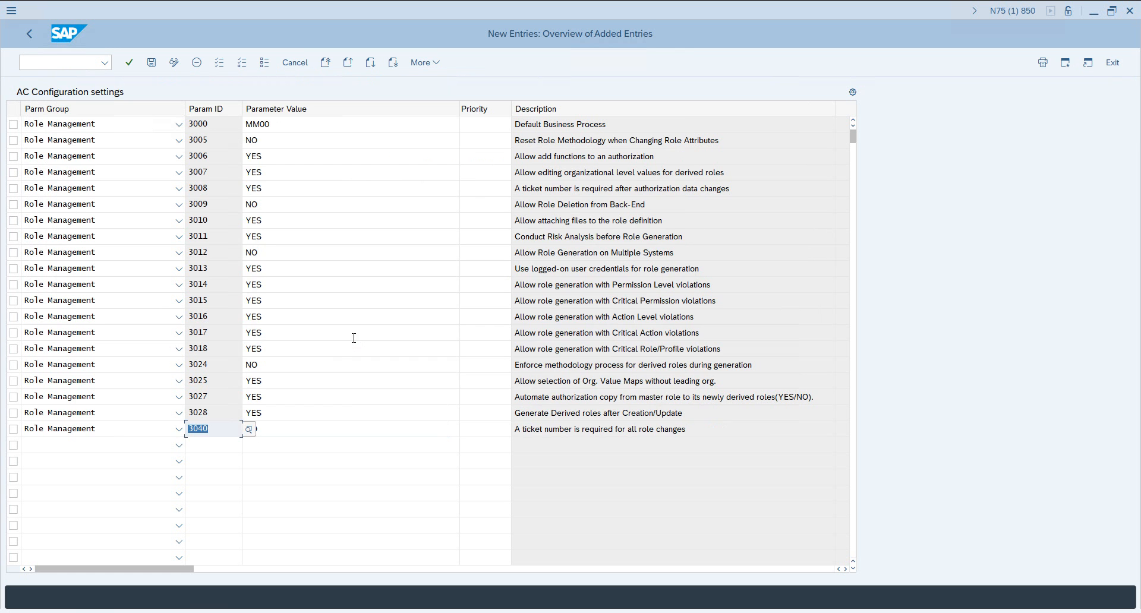
Set the parameter value of the 3040 entry to YES
key(Tab)
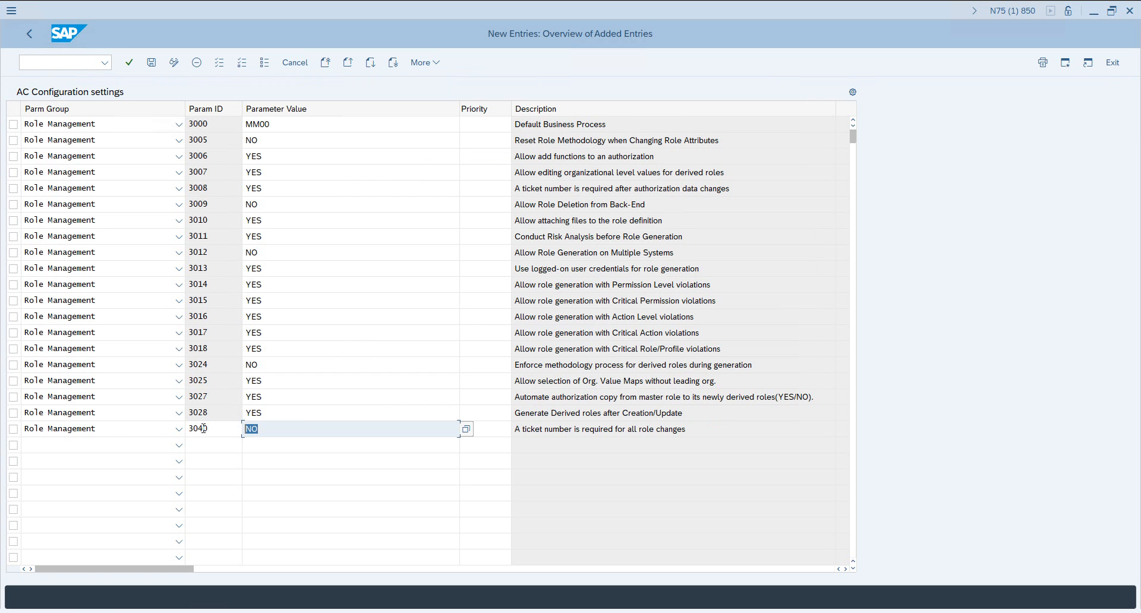
text(YES)
key(Return)
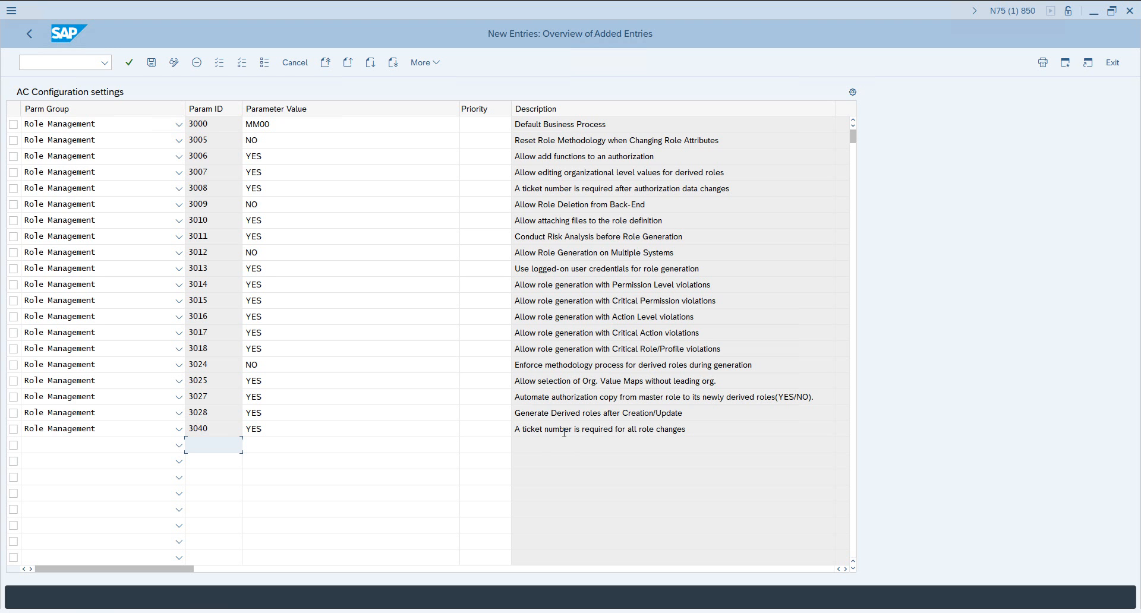
drag(563, 429, 518, 428)
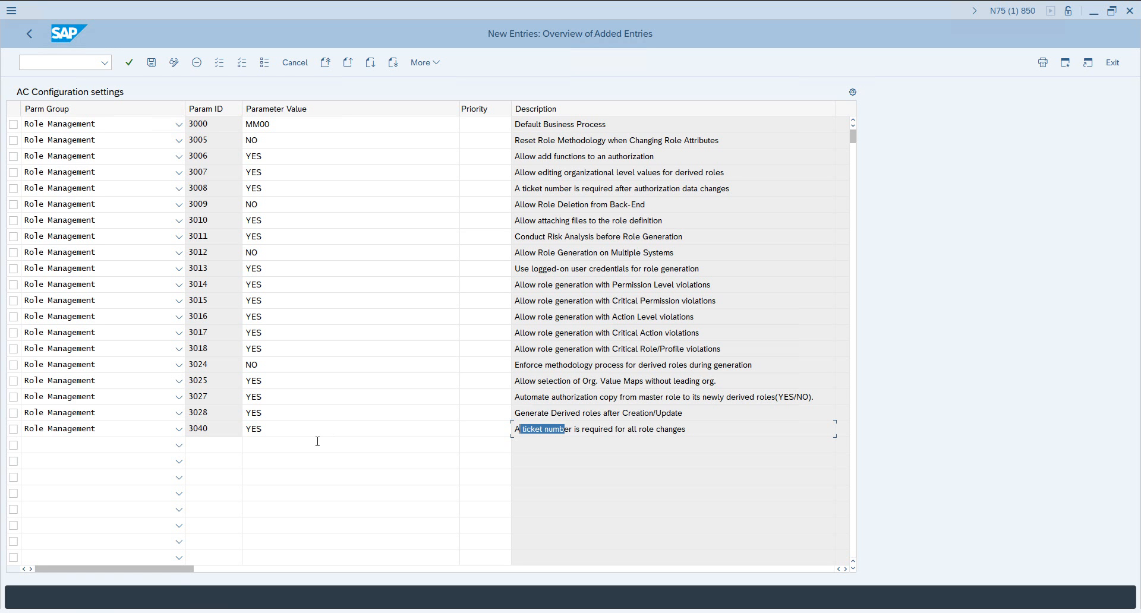
Assign the Role Management parameter group to the first empty row below the 3040 entry
click(152, 446)
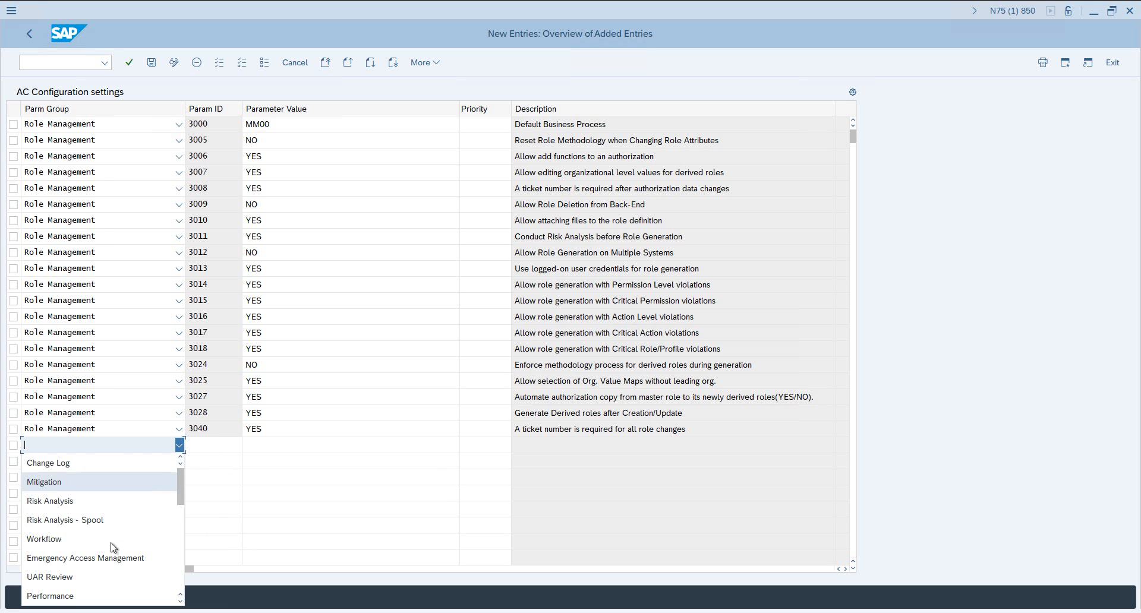
scroll(111, 548, down, 5)
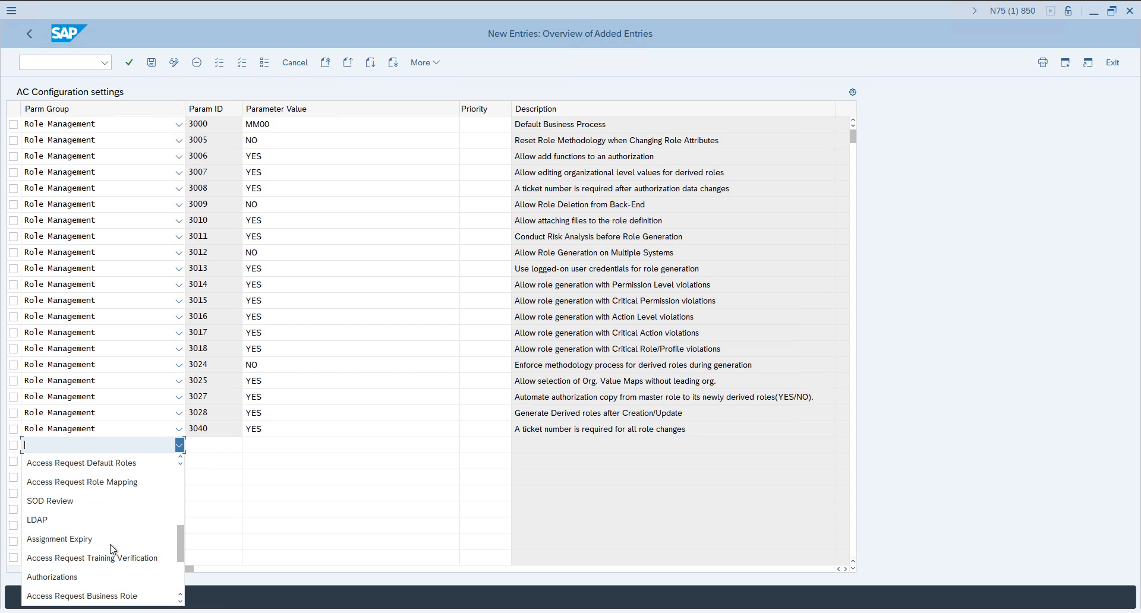
scroll(113, 546, down, 3)
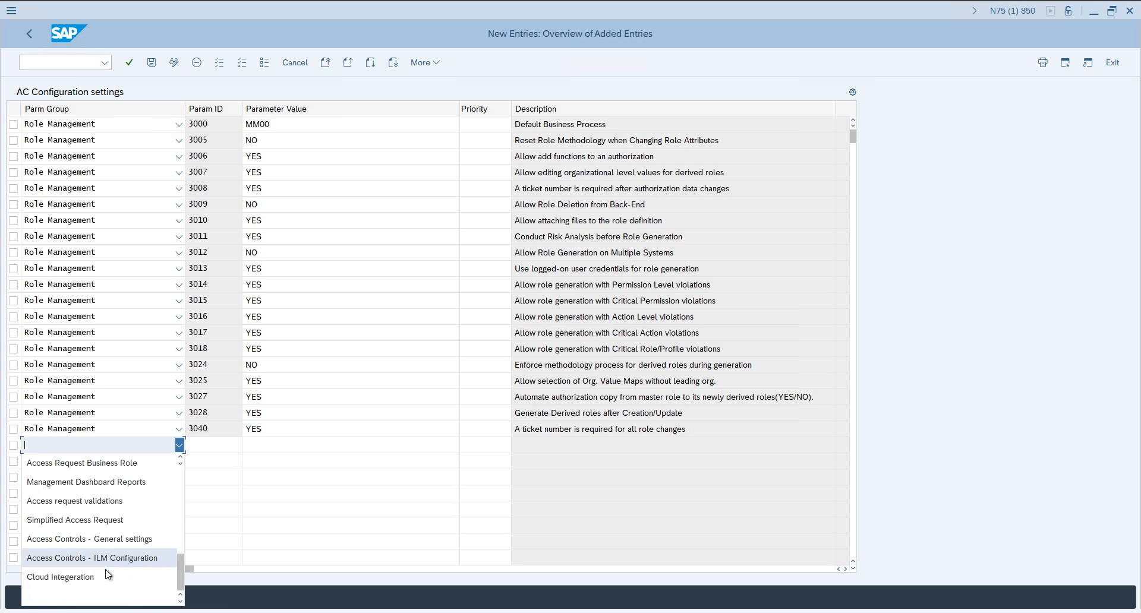
scroll(113, 538, up, 8)
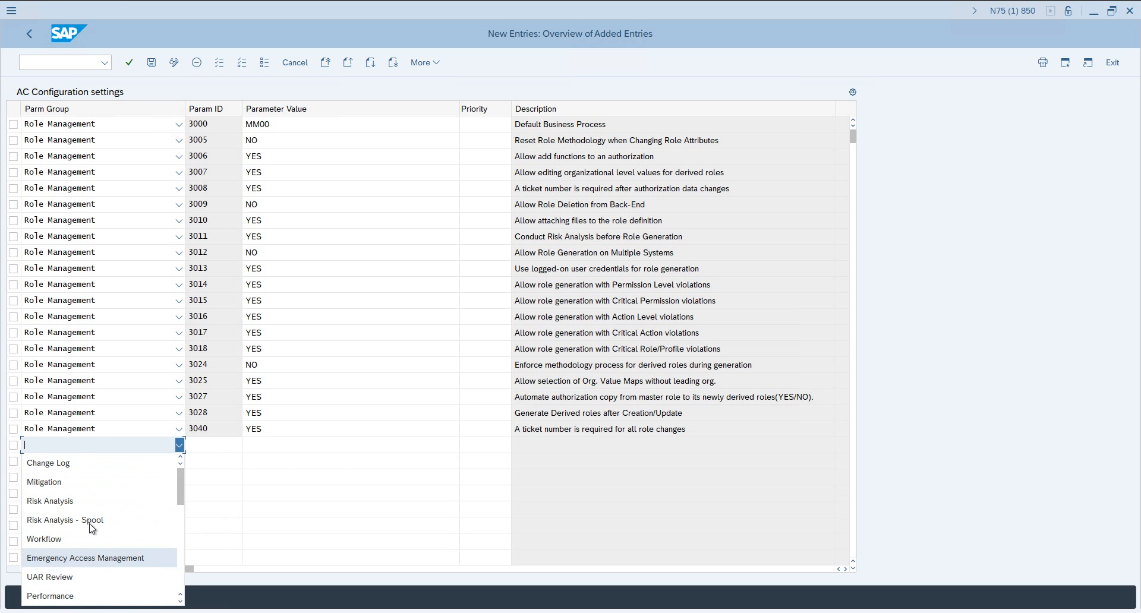
scroll(93, 511, down, 2)
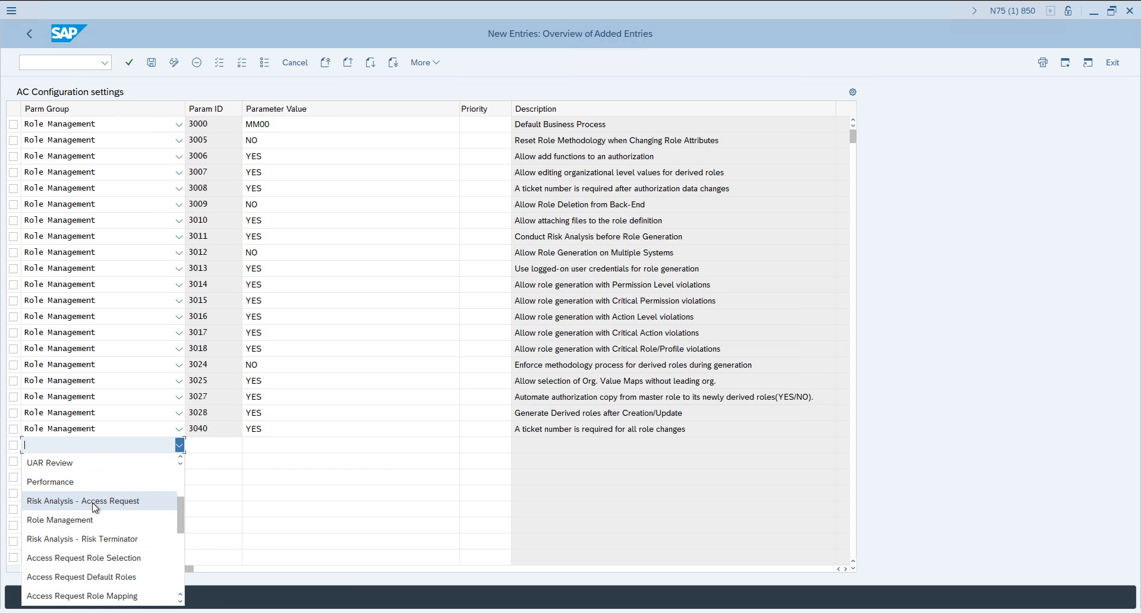
click(94, 519)
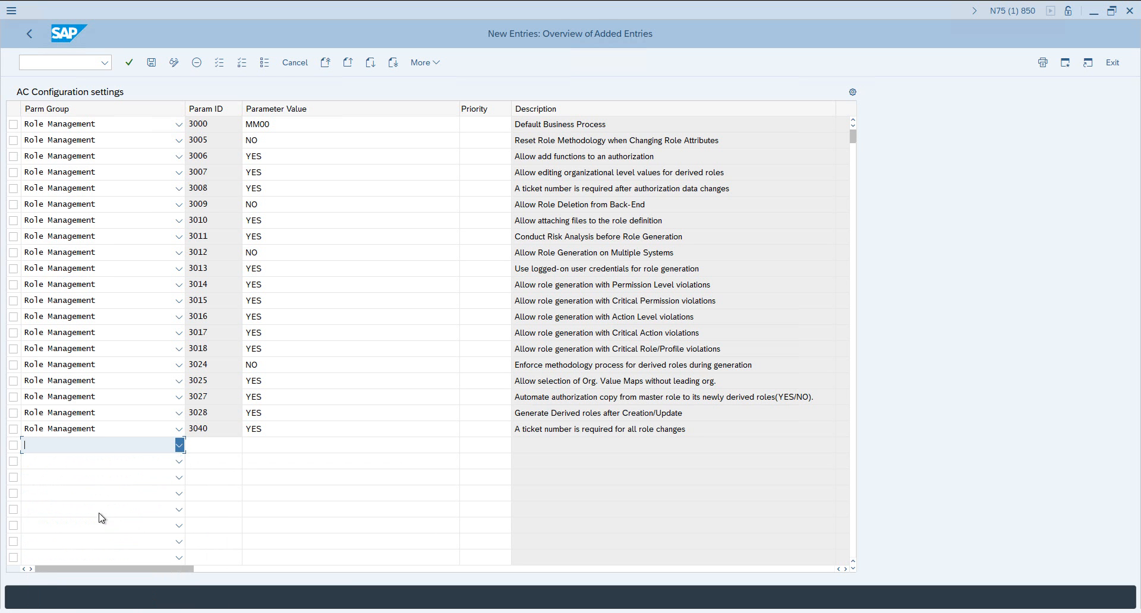
Assign parameter ID 3041, performing mandatory risk analysis during role maintenance, to the new Role Management entry
click(202, 449)
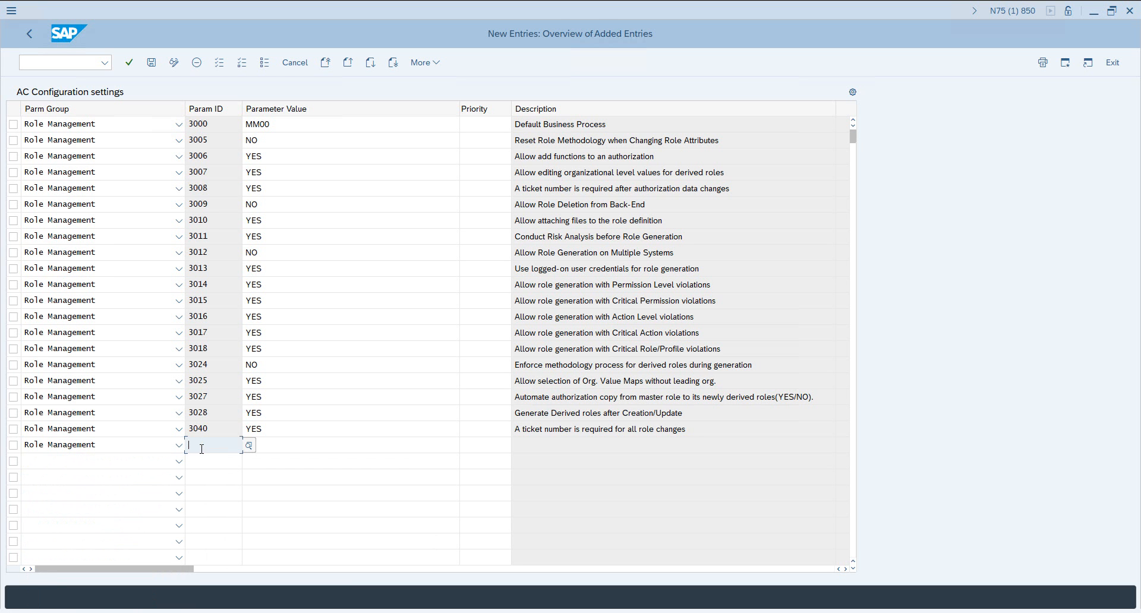
click(248, 451)
scroll(300, 344, down, 8)
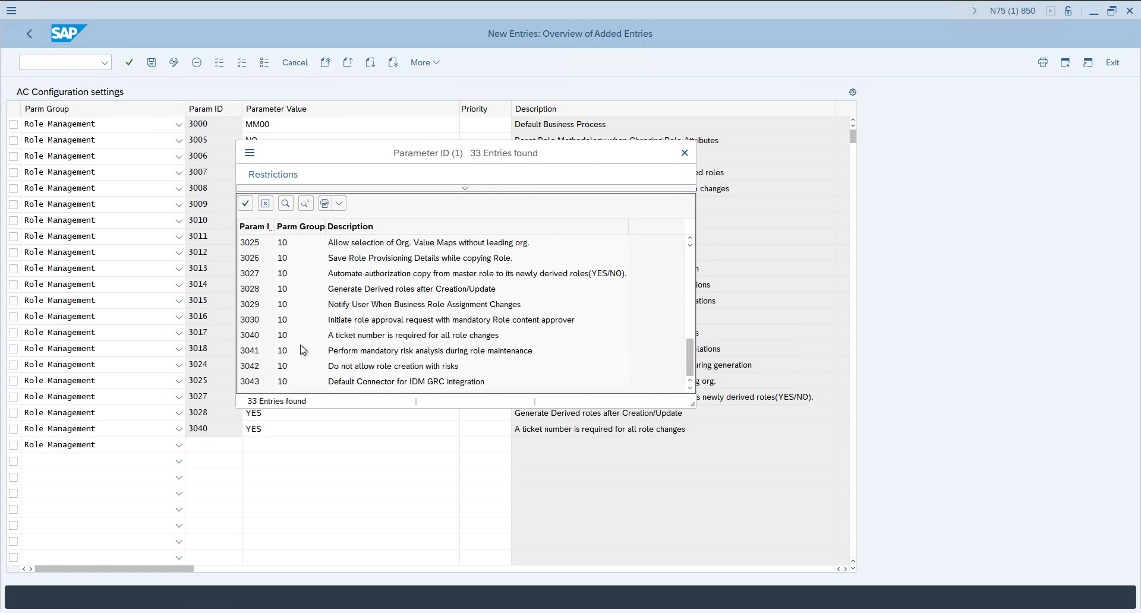
click(257, 356)
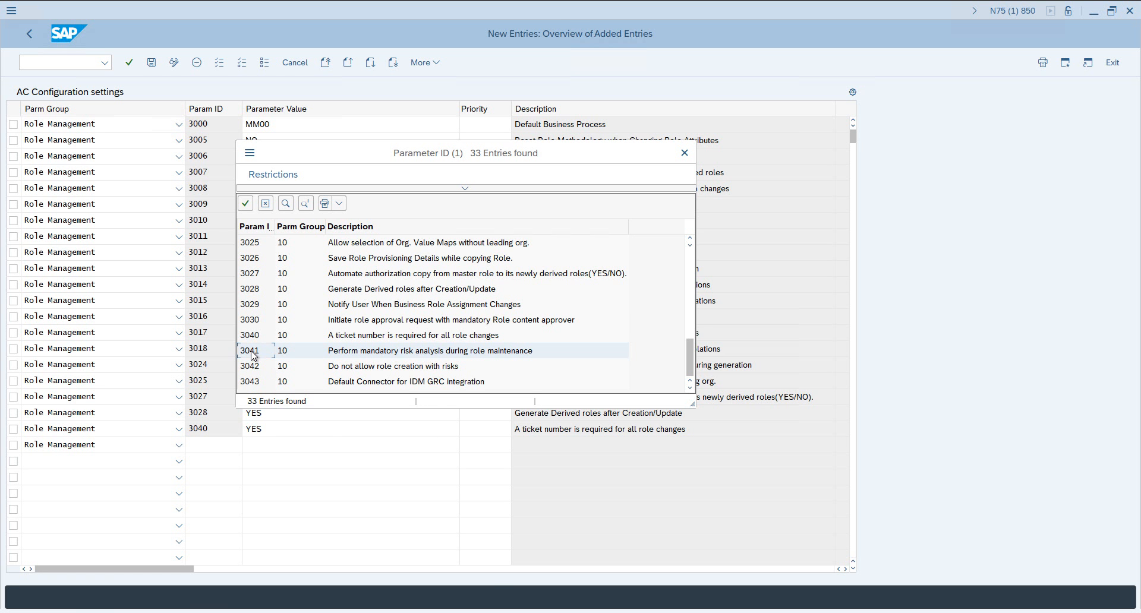
key(Return)
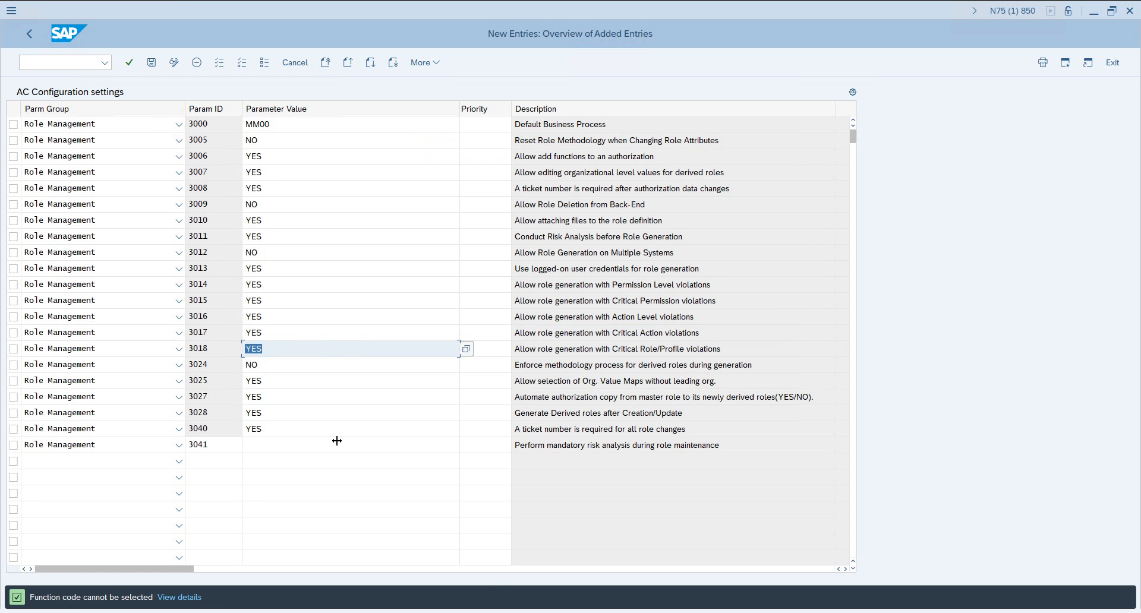
Set the parameter value of the 3041 entry to YES
click(323, 446)
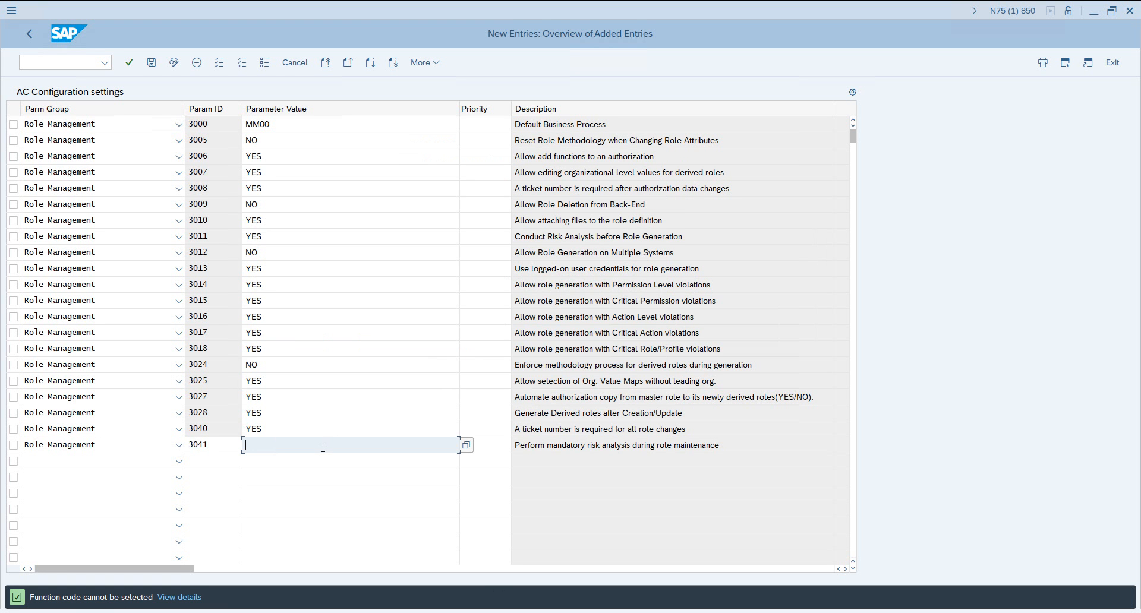
text(YES)
key(Return)
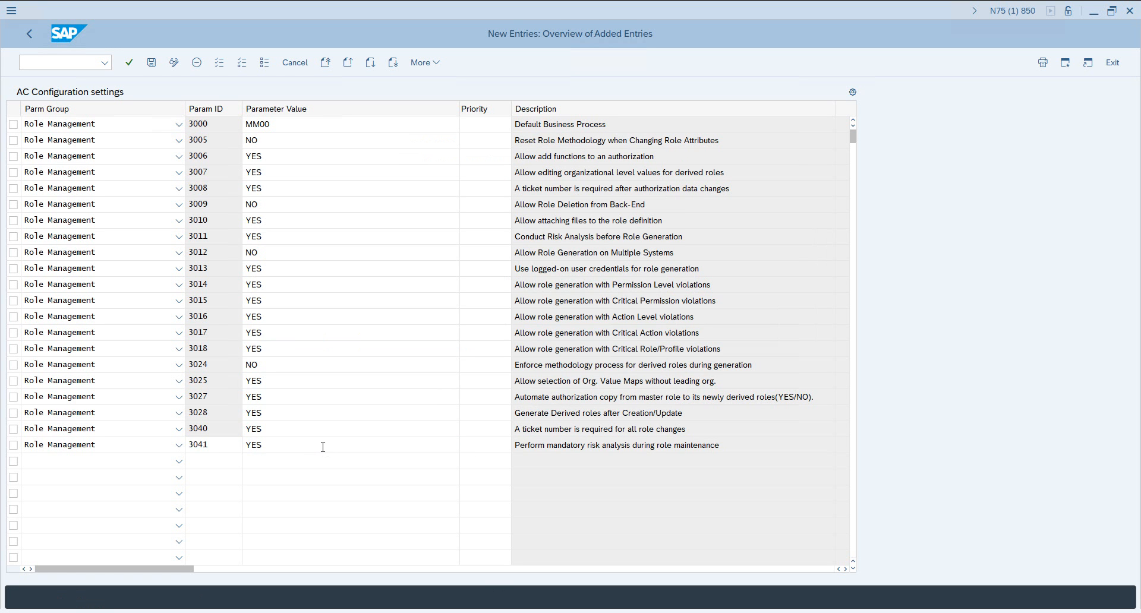
click(354, 446)
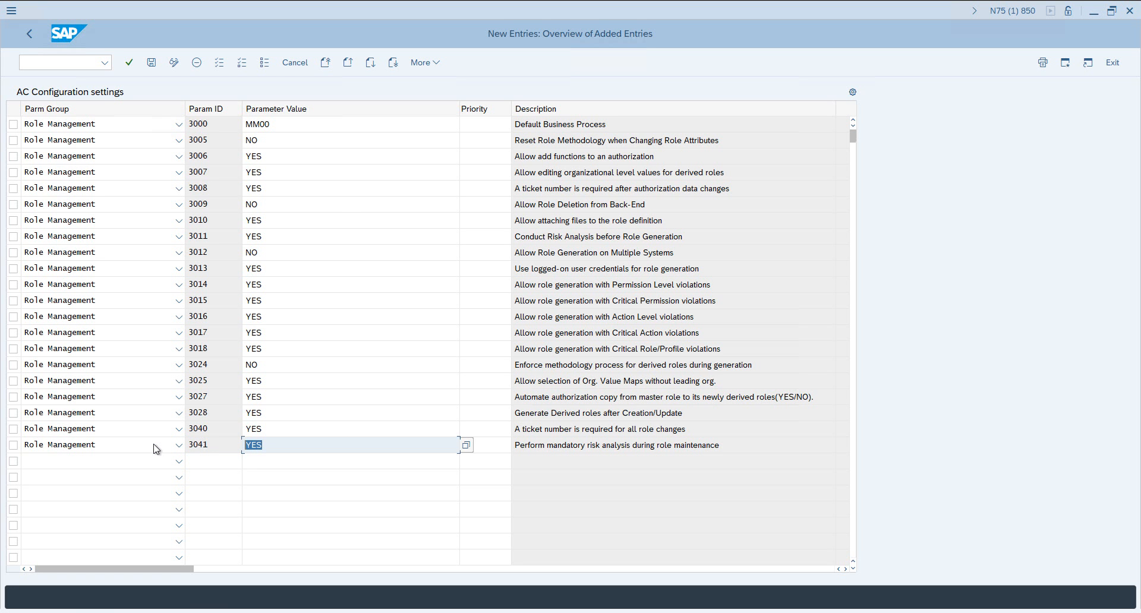
Add a Role Management entry below 3041 with parameter ID 3042, disallowing role creation with risks
click(117, 461)
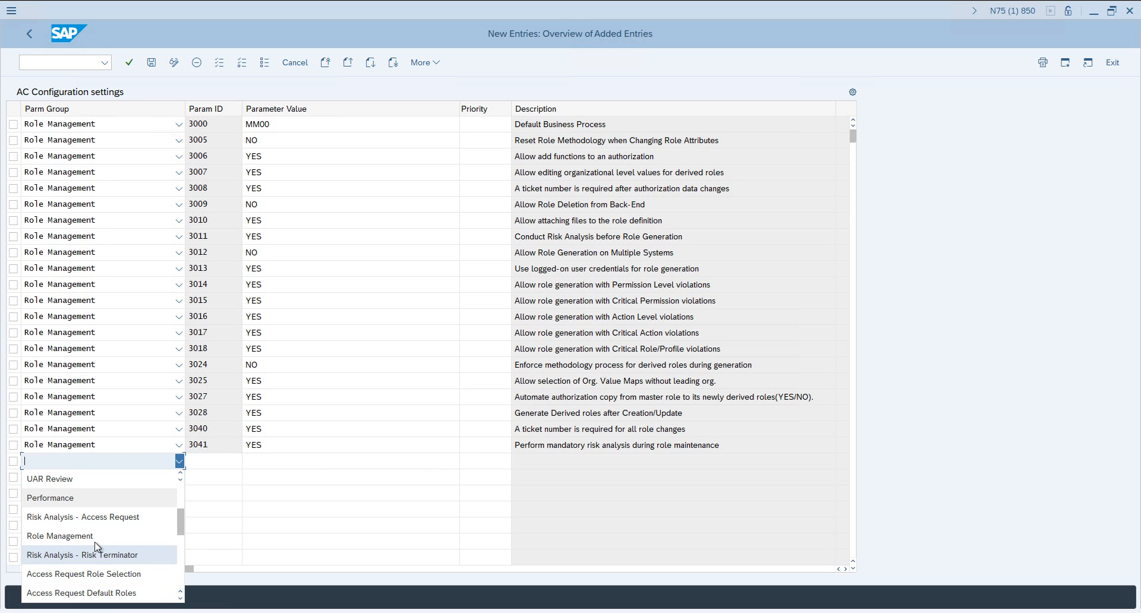
click(94, 536)
click(223, 459)
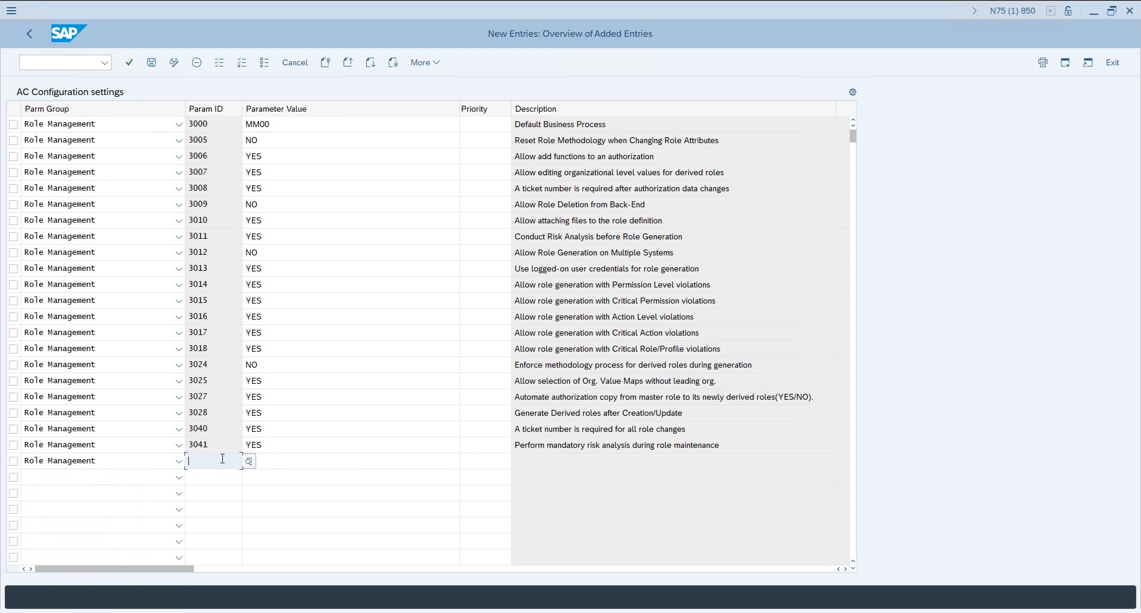
click(249, 461)
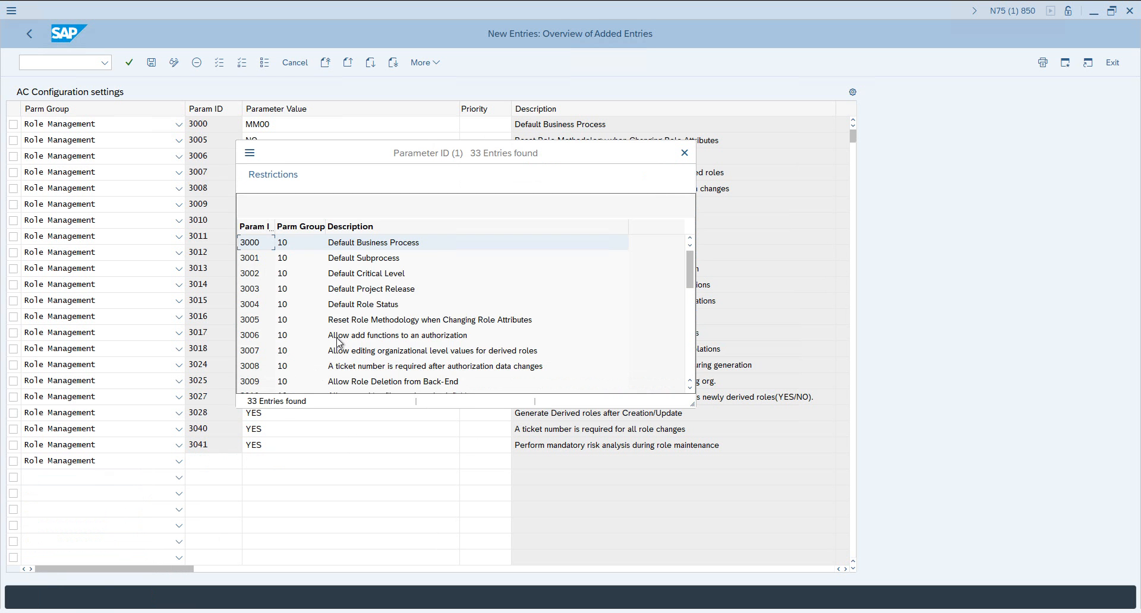
scroll(331, 327, down, 8)
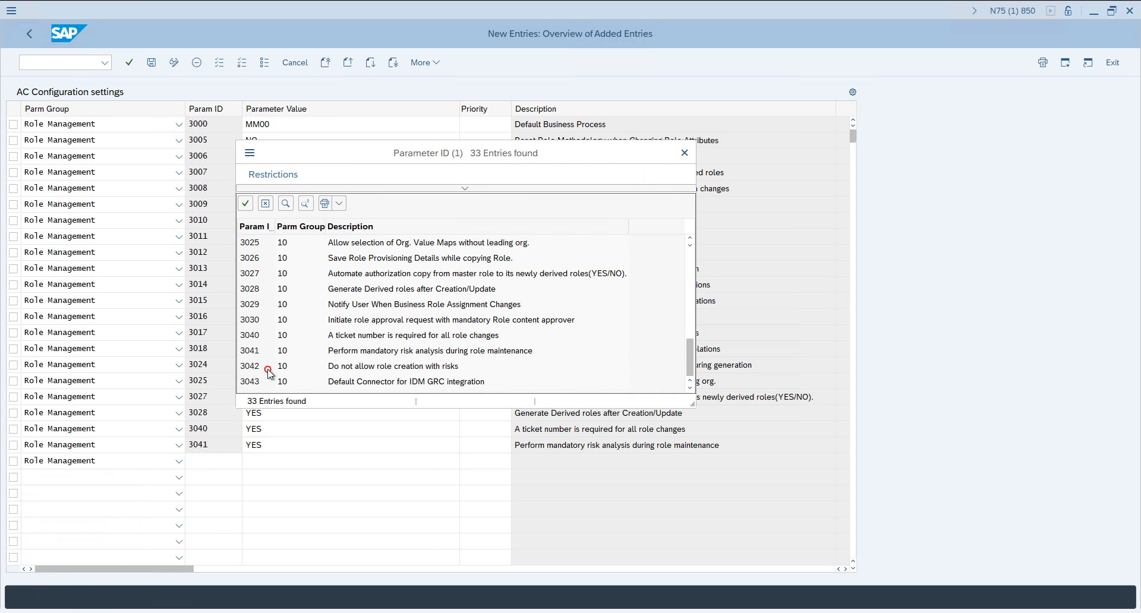
click(270, 372)
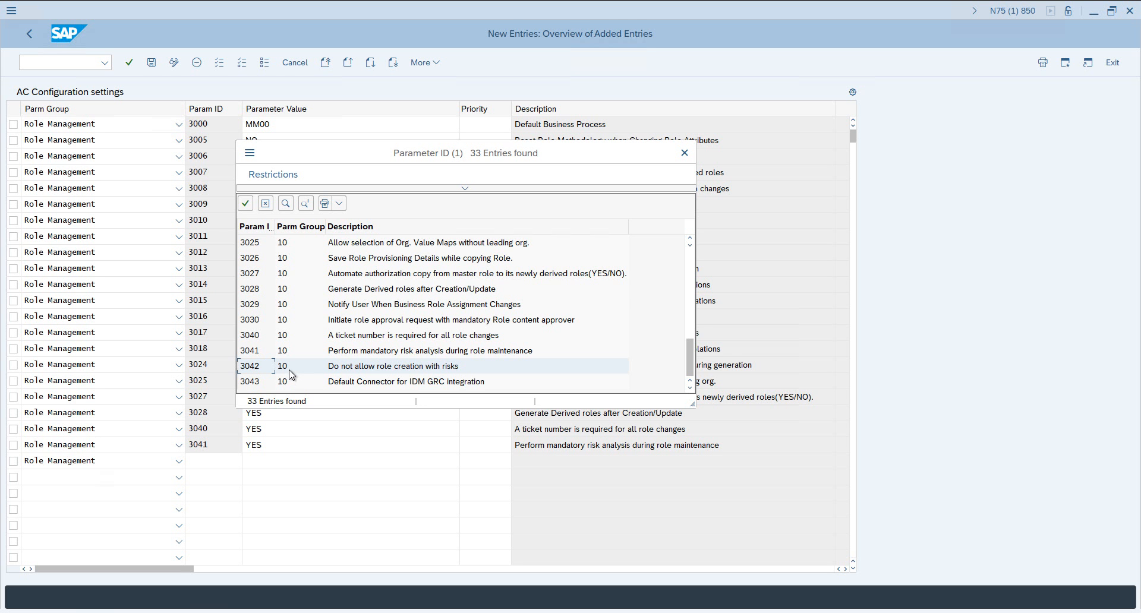
double_click(290, 373)
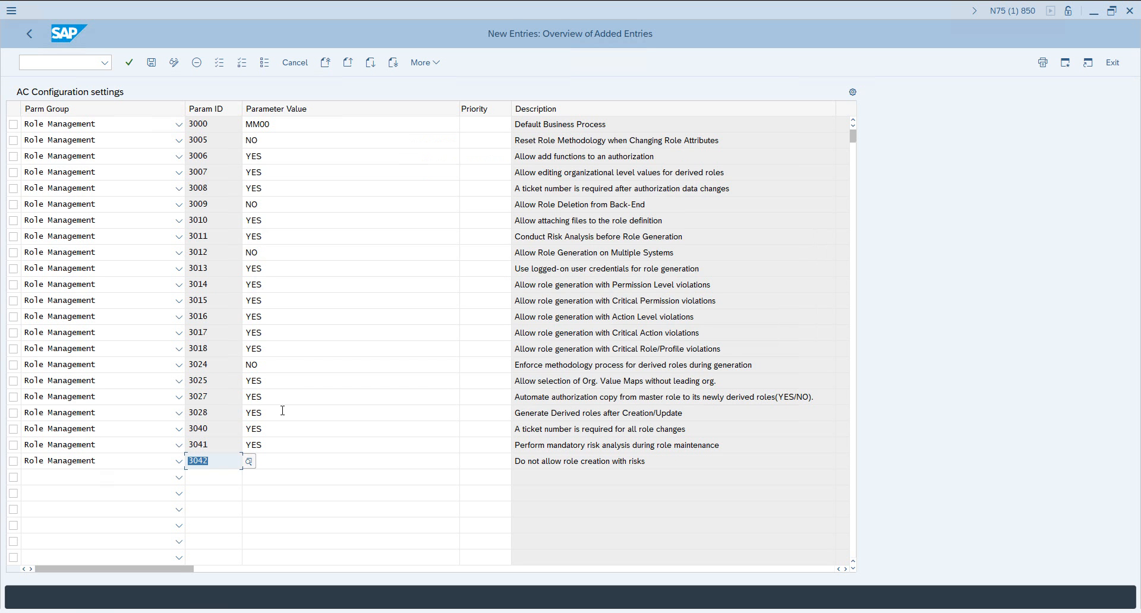
Set the parameter value of the 3042 entry to NO and save the configuration entries
click(292, 462)
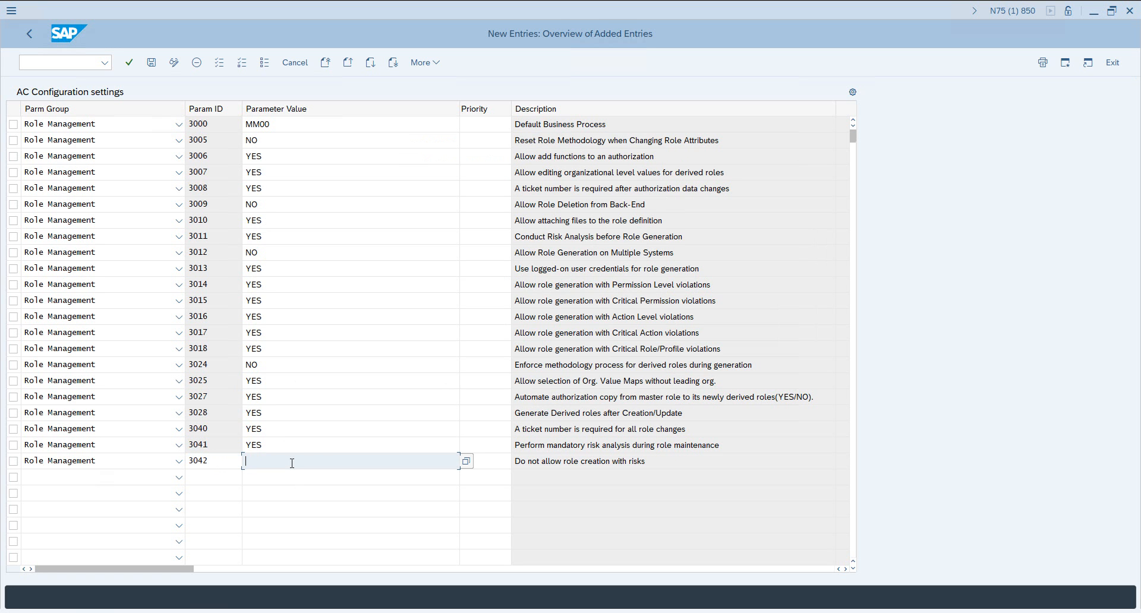
text(NO)
key(Return)
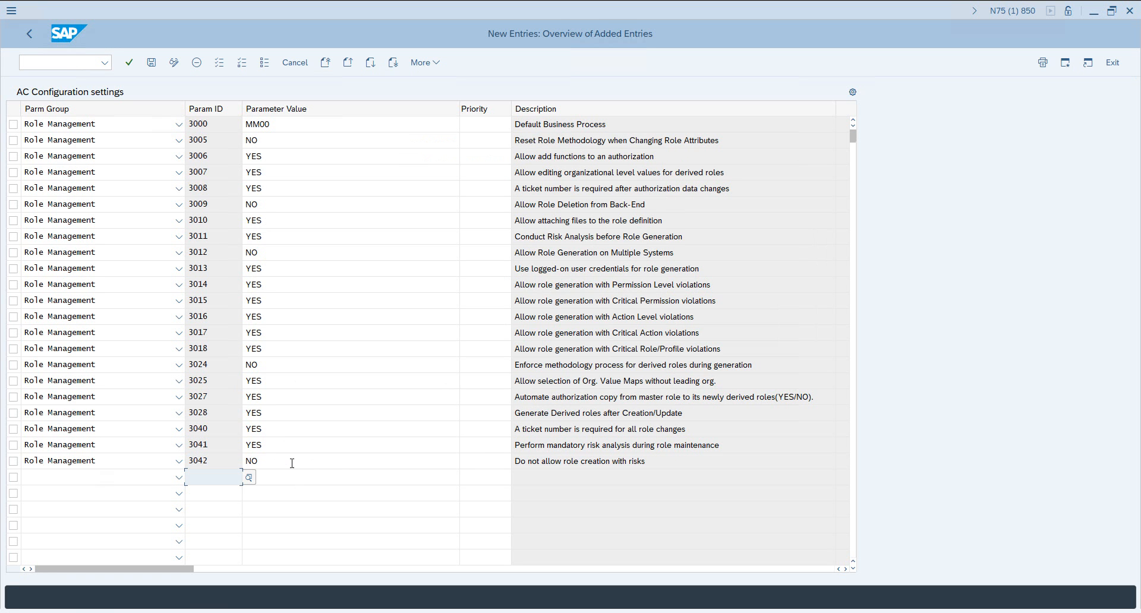
click(151, 63)
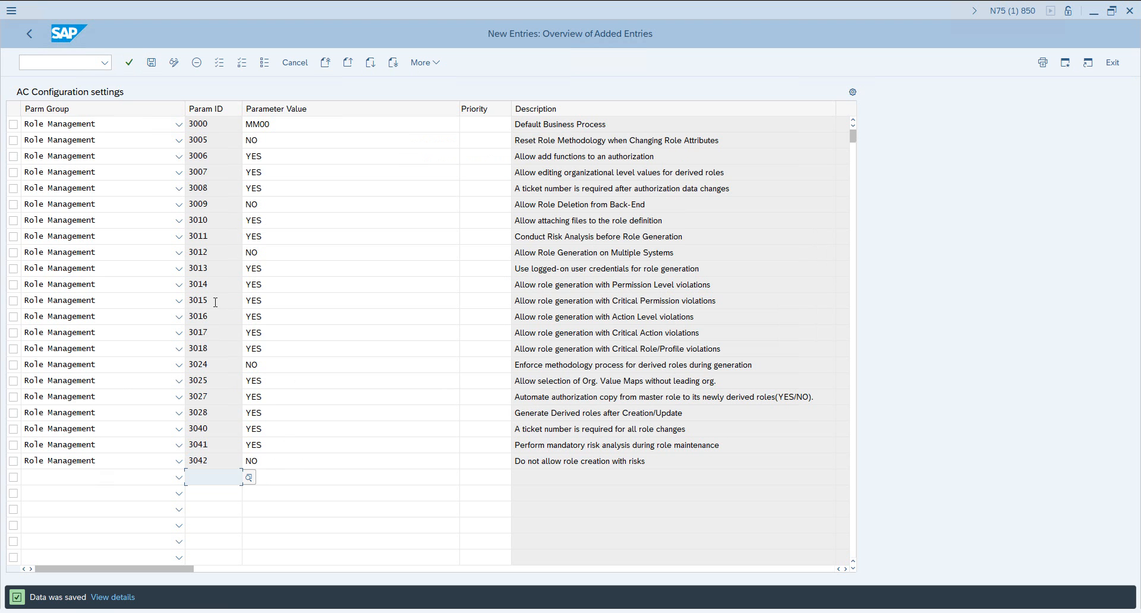
drag(294, 457, 192, 444)
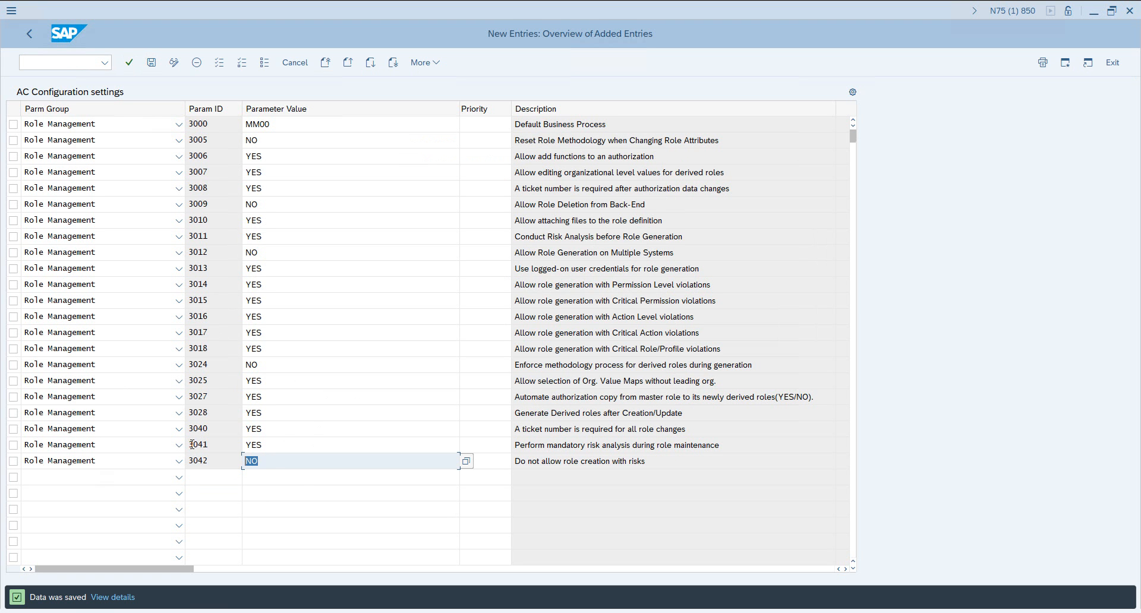
Assign the Role Management parameter group to the first empty row below the 3042 entry
click(149, 478)
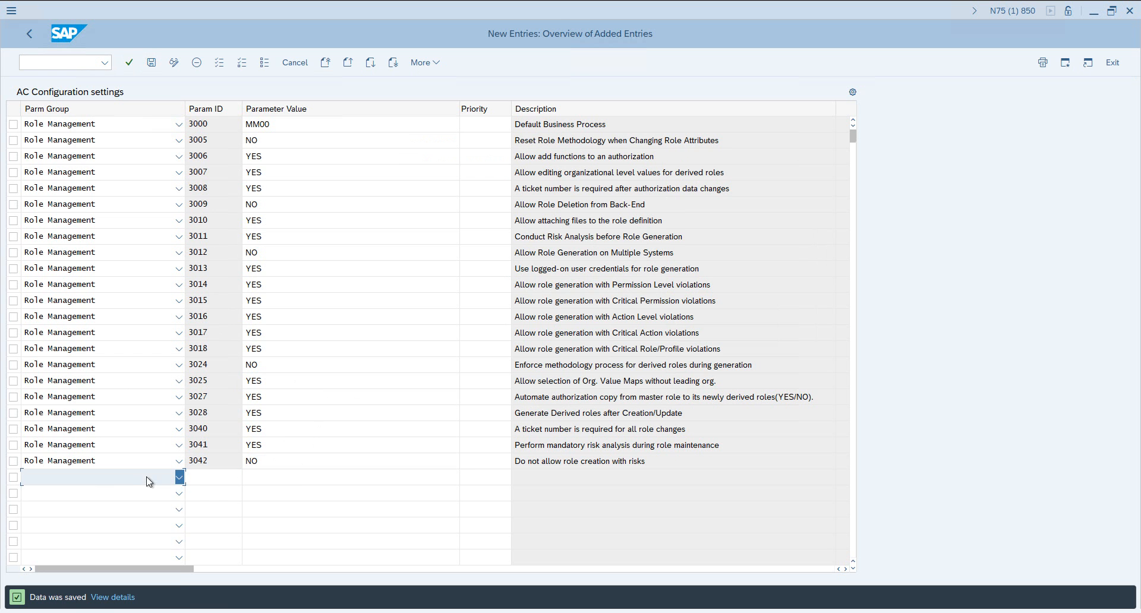
scroll(86, 555, down, 3)
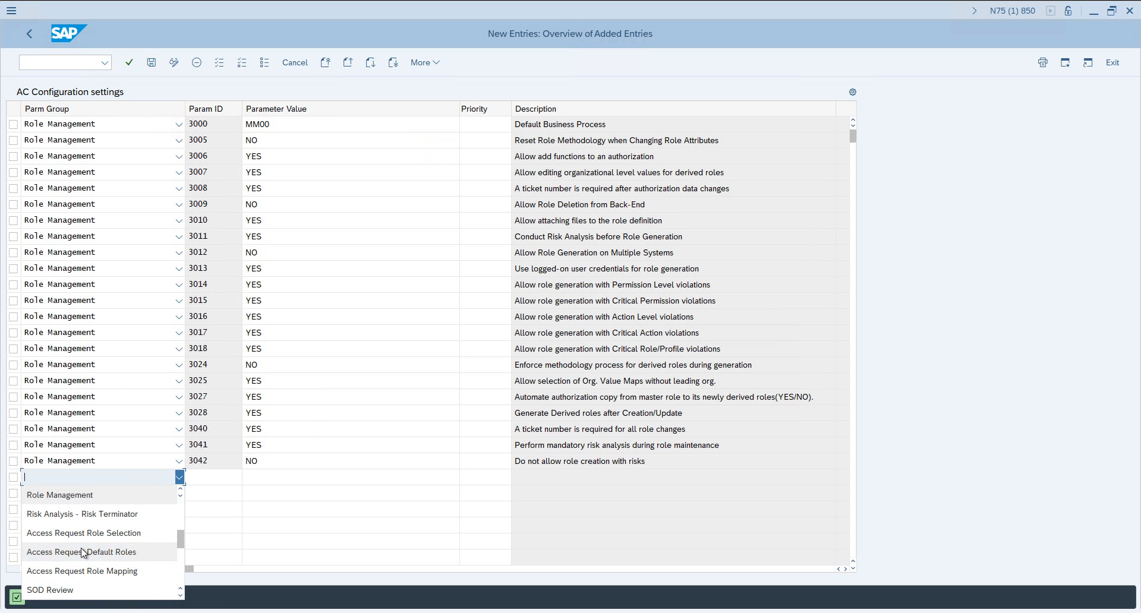
scroll(86, 559, down, 1)
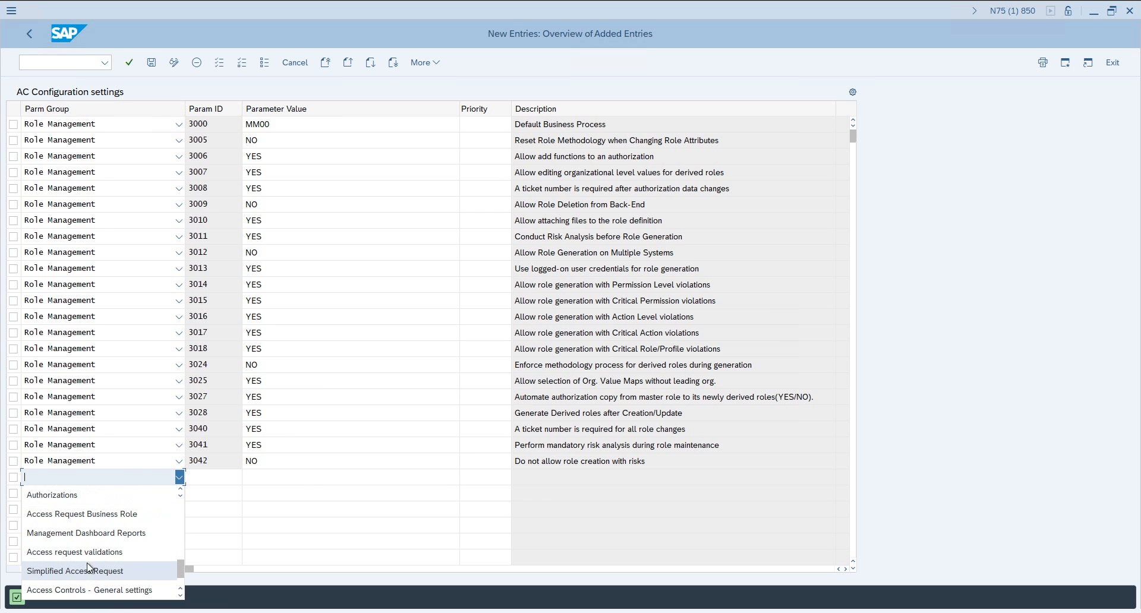
scroll(95, 554, down, 1)
scroll(94, 550, up, 3)
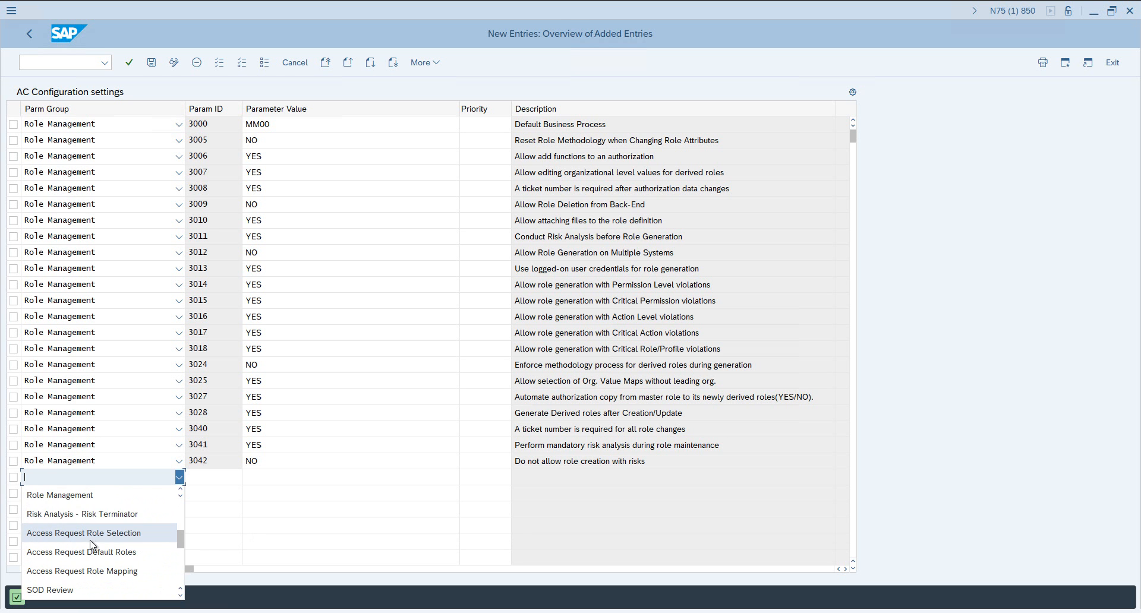
click(83, 496)
Assign parameter ID 3043, the default connector for IDM GRC integration, to the new Role Management entry
click(211, 484)
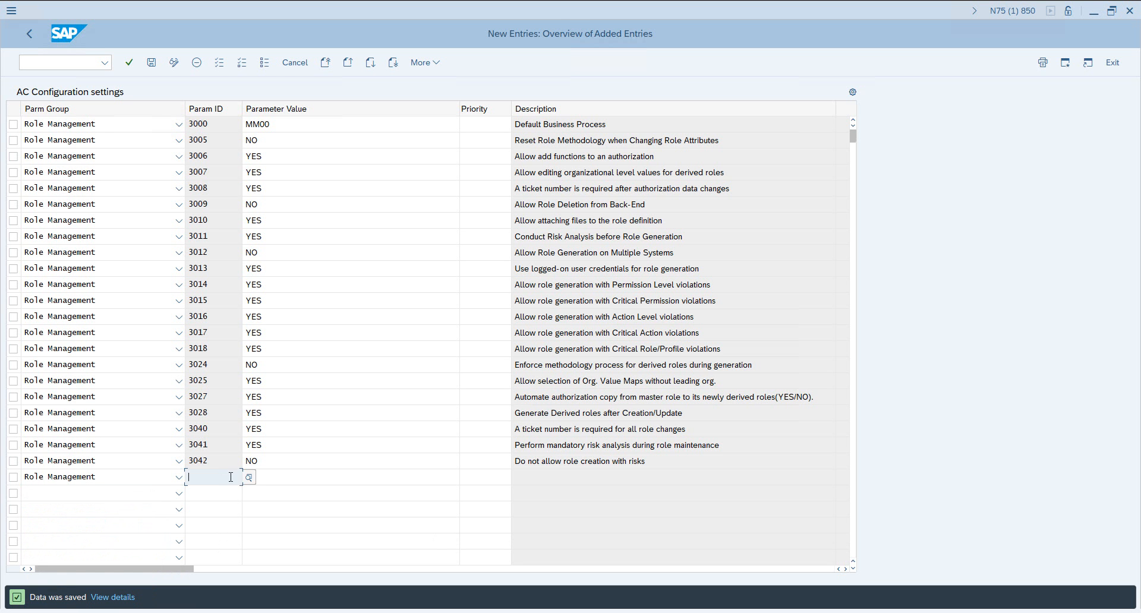
click(244, 483)
key(F4)
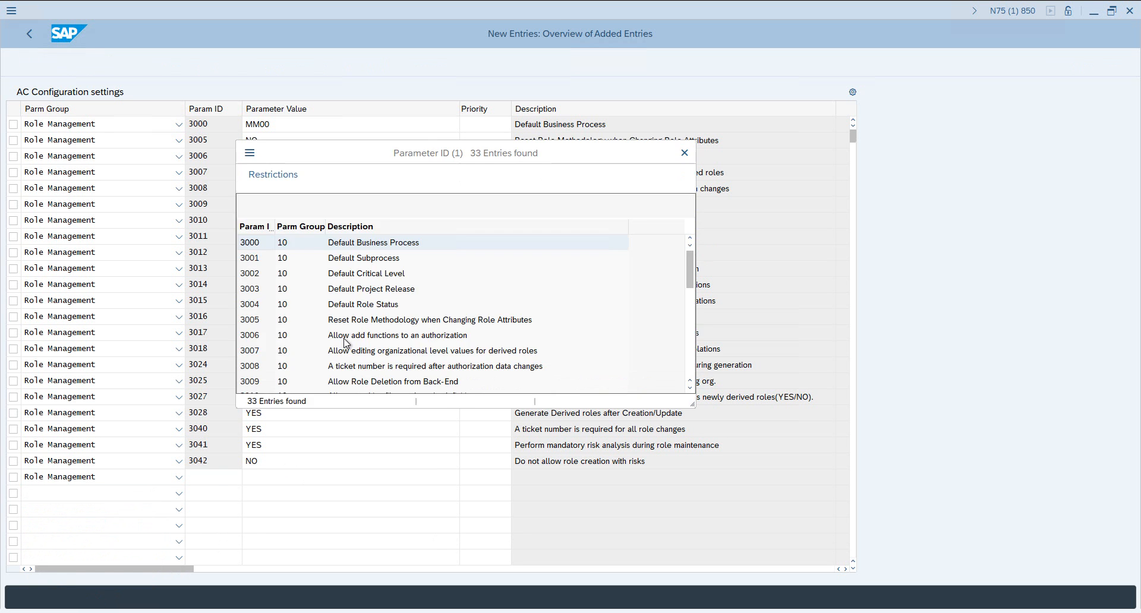
scroll(357, 315, down, 5)
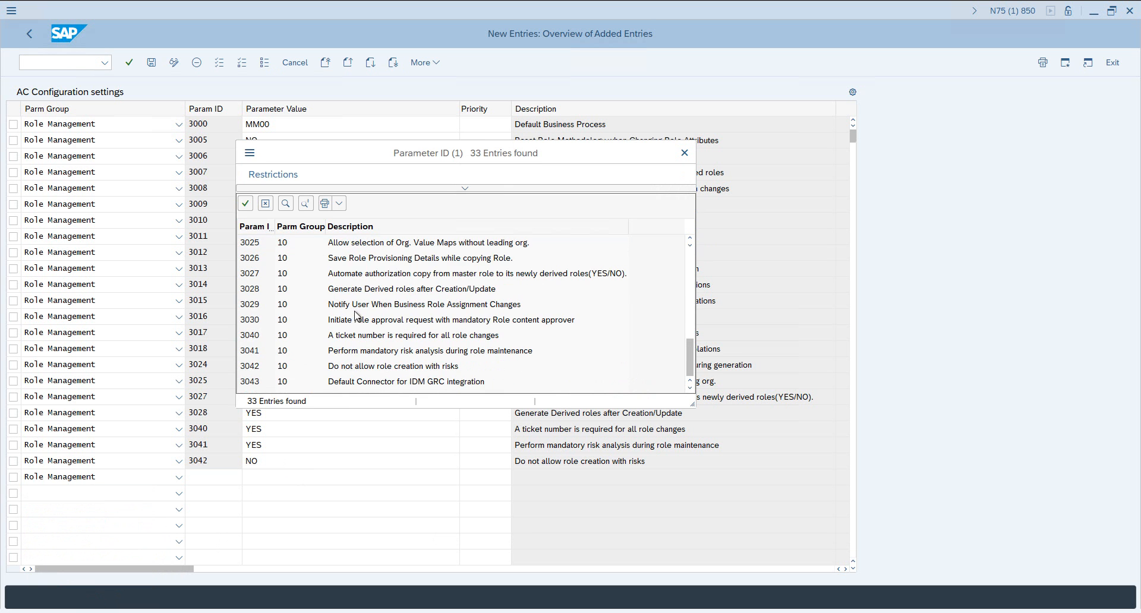
click(260, 382)
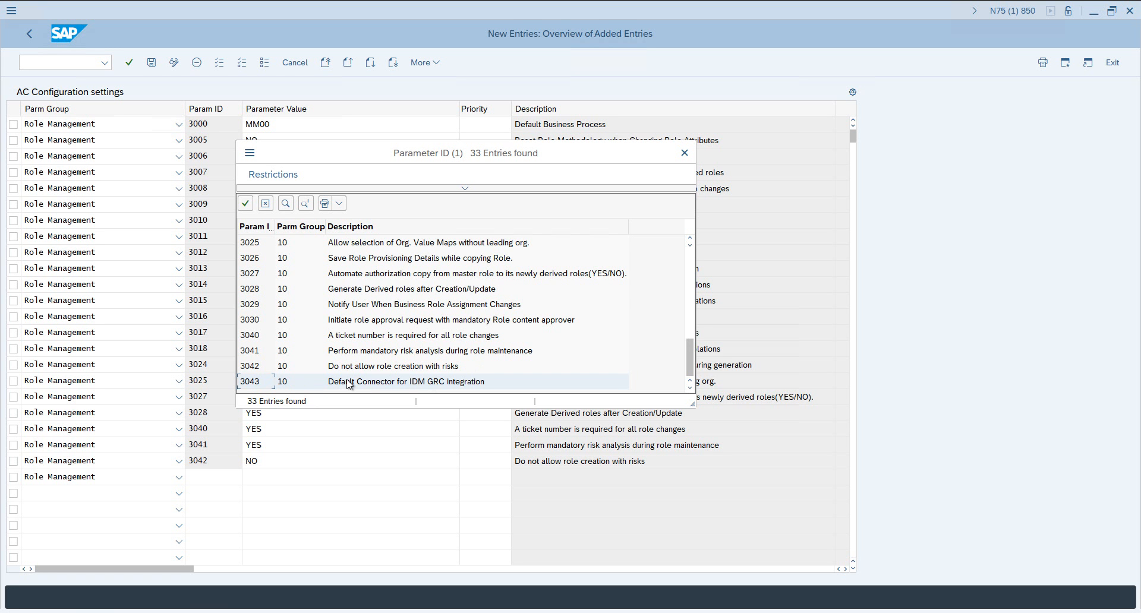
click(249, 209)
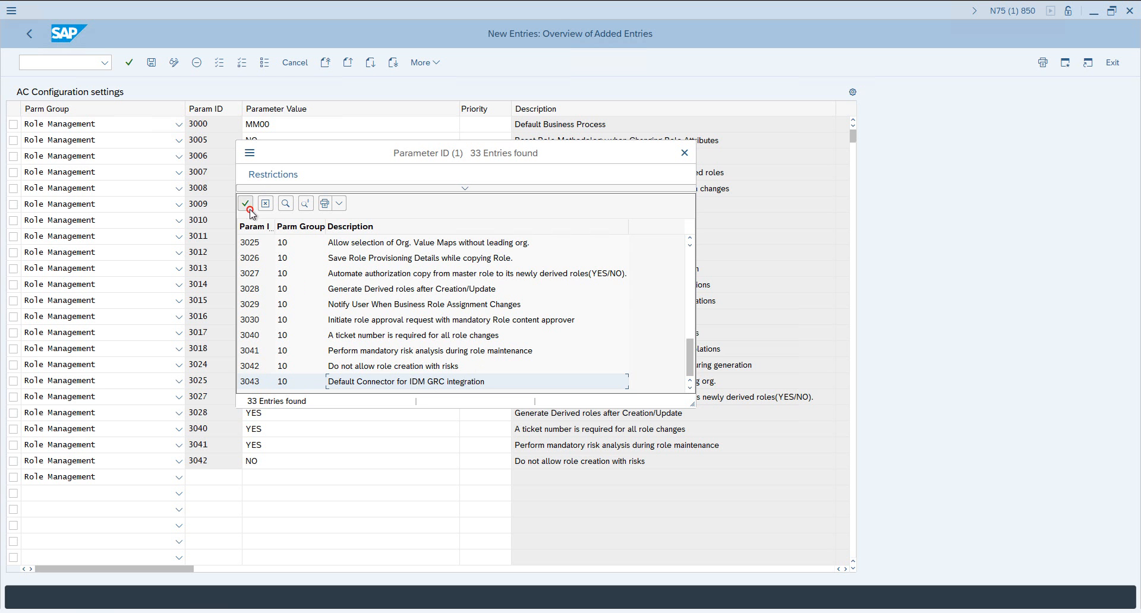
click(683, 156)
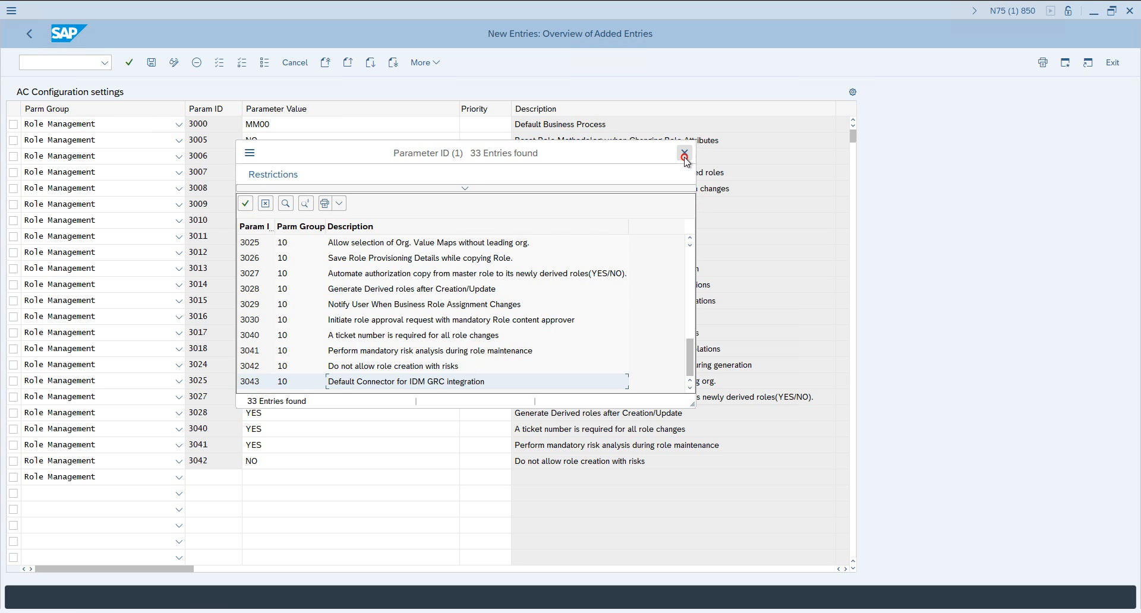
click(260, 386)
double_click(261, 384)
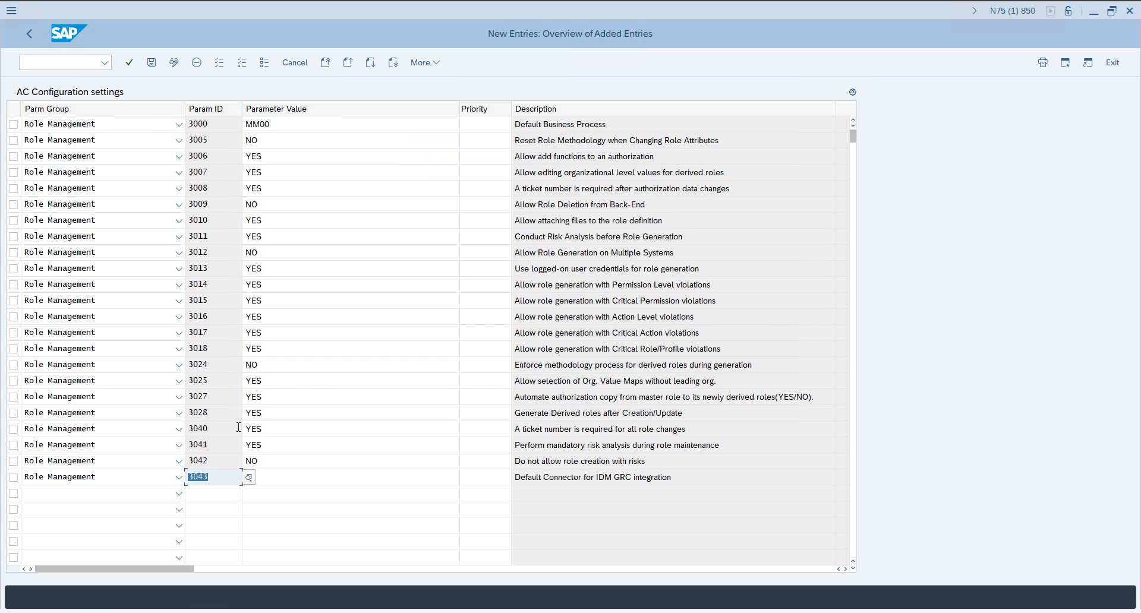
Set the parameter value of the 3043 entry to the target connector EHPCLNT100
click(285, 465)
click(285, 476)
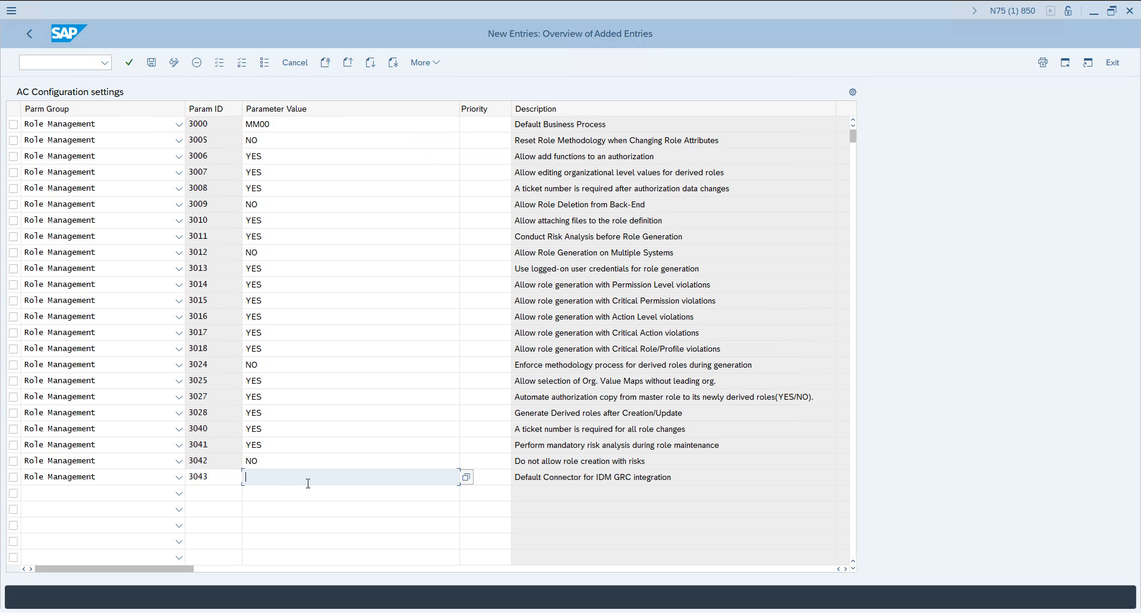
click(461, 478)
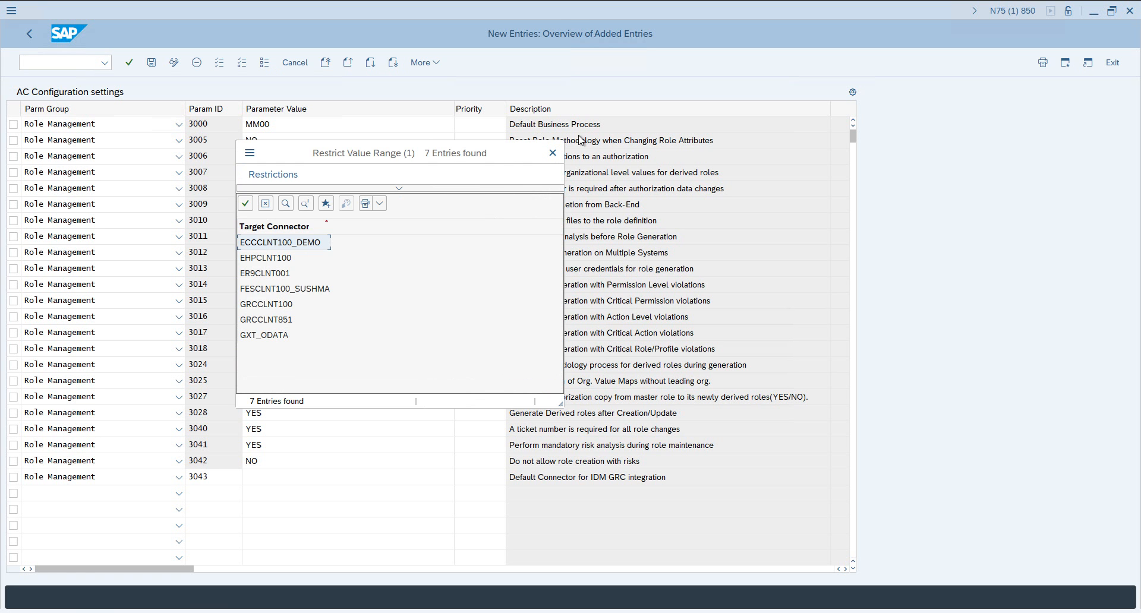
click(554, 153)
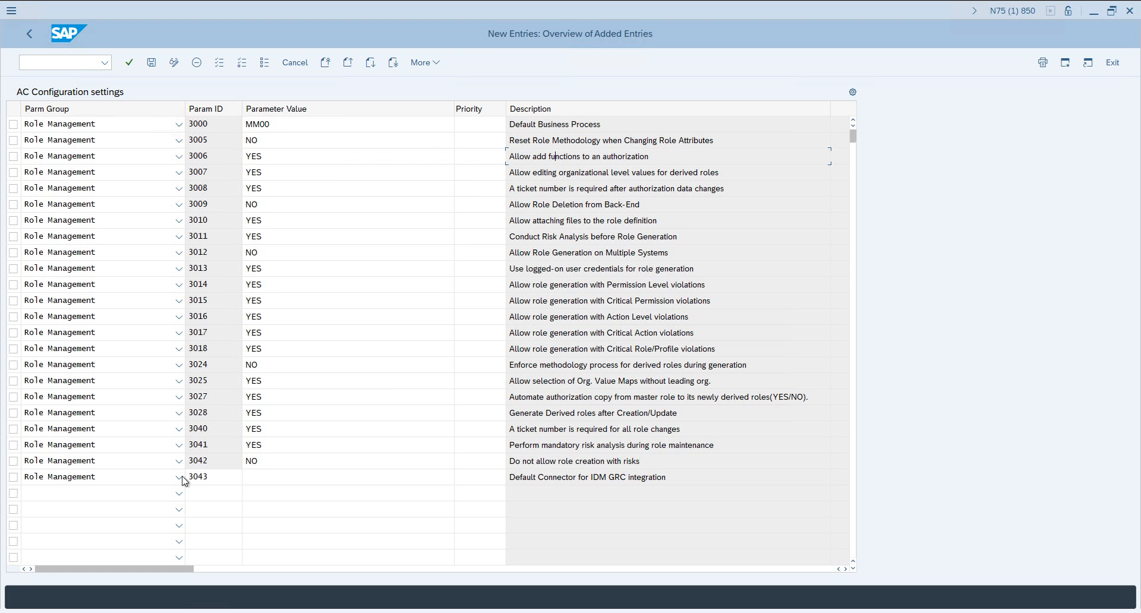
click(275, 478)
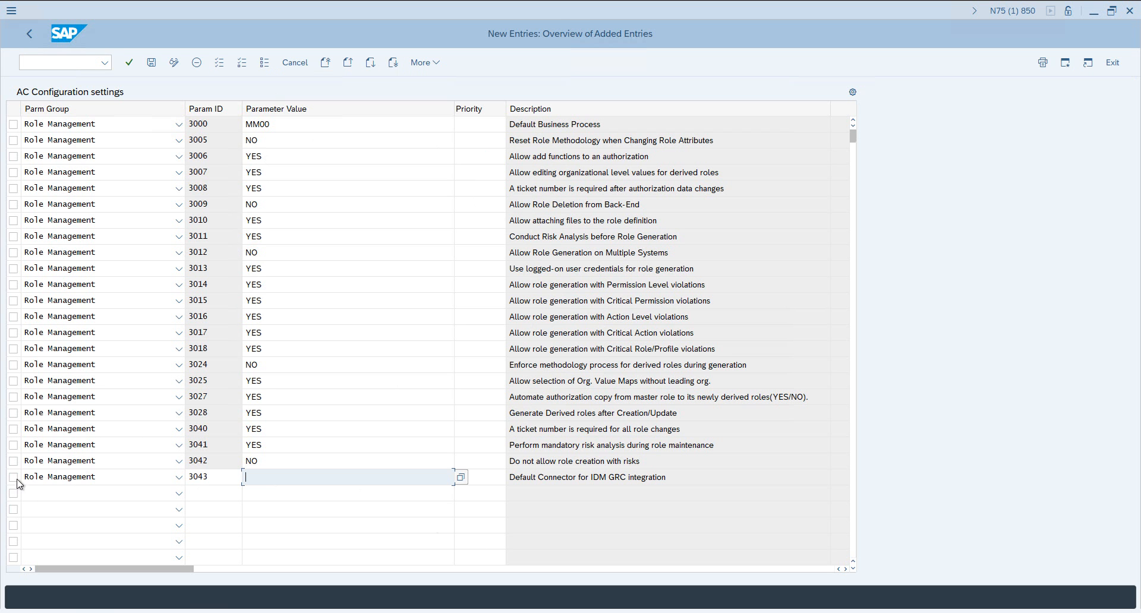
click(461, 477)
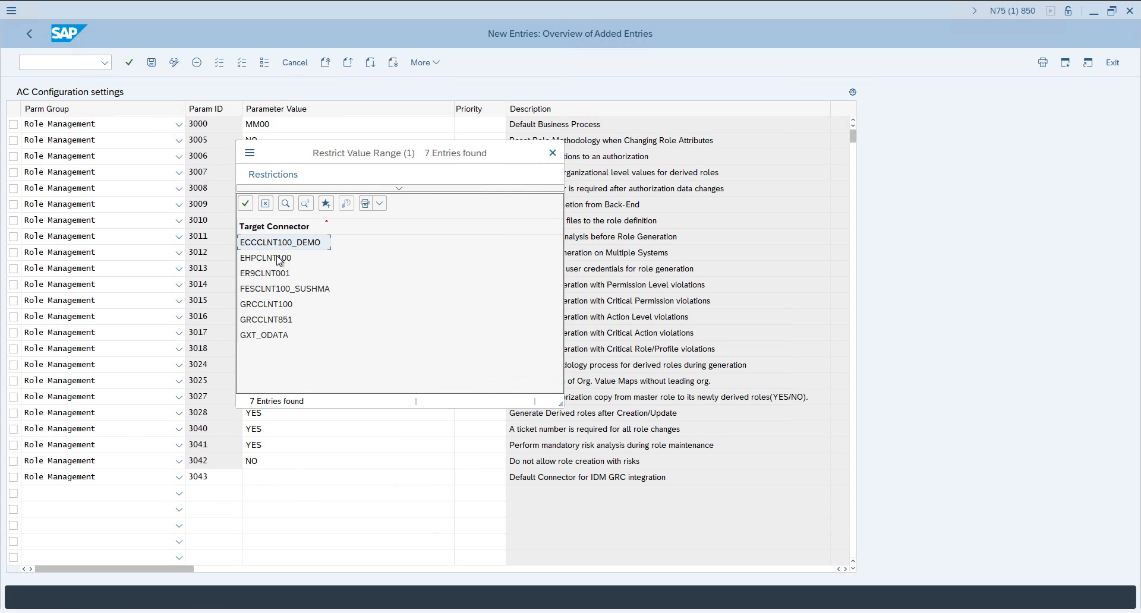
double_click(280, 258)
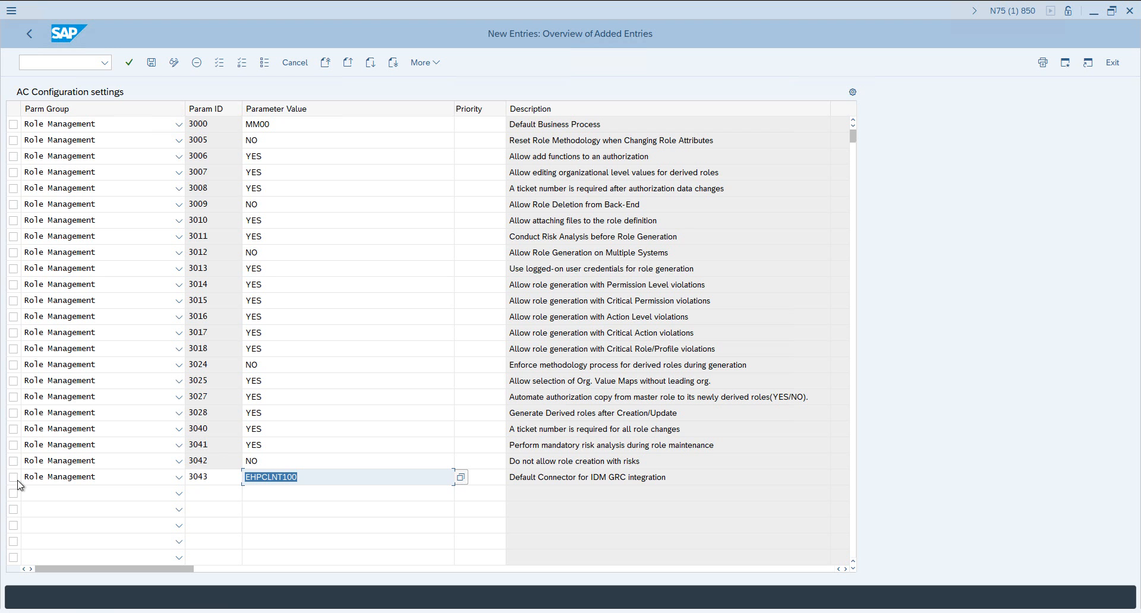
click(320, 478)
key(Tab)
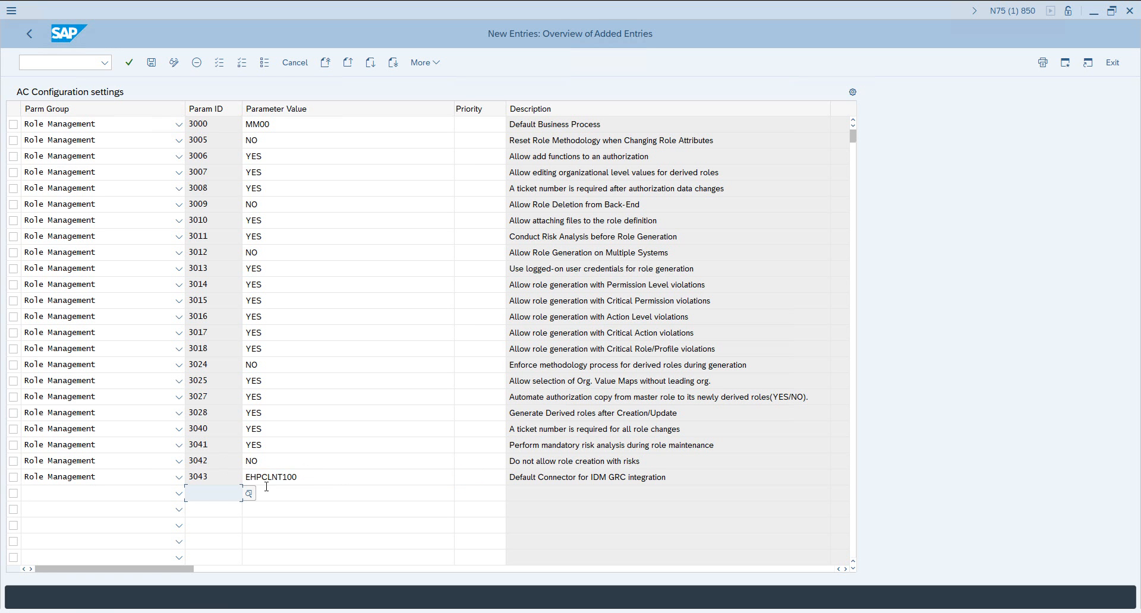
Delete the 3043 default connector entry and save the remaining Role Management configuration entries
click(13, 479)
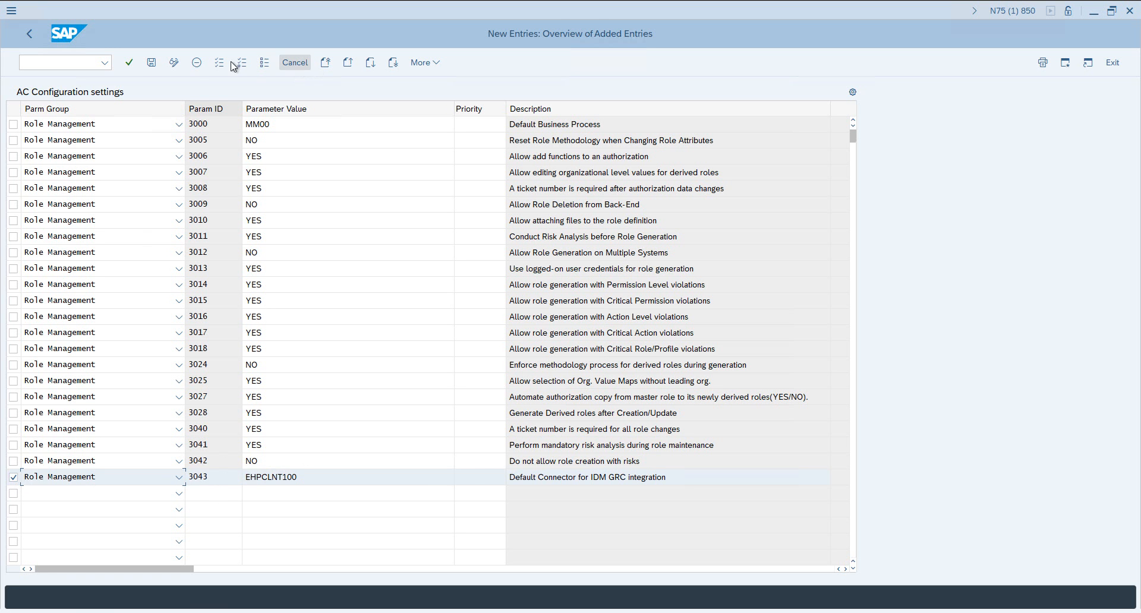
click(196, 63)
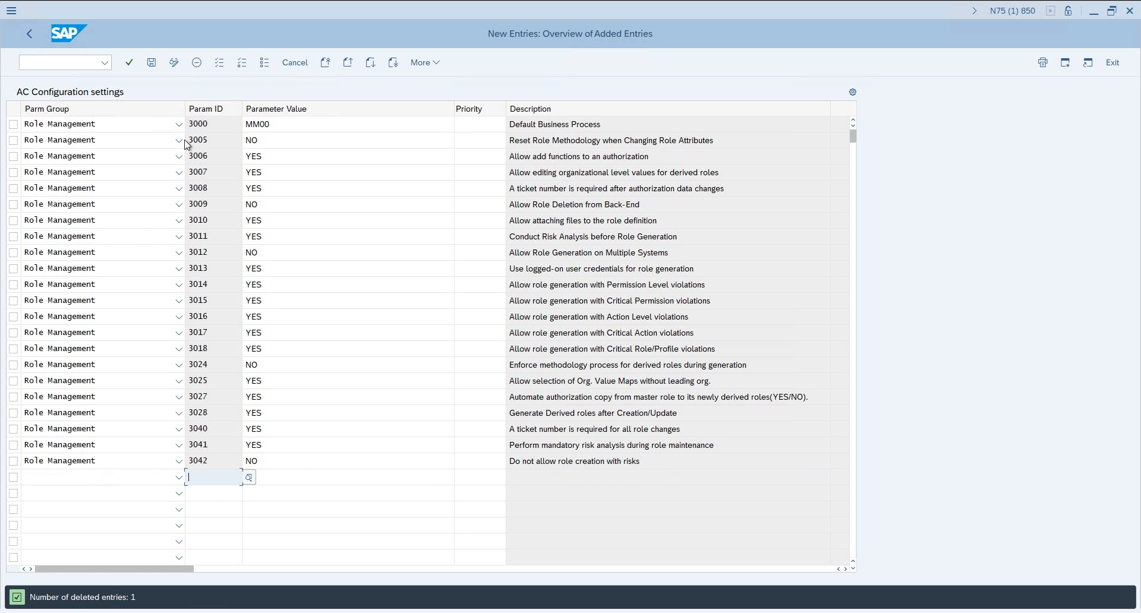
click(150, 64)
double_click(273, 124)
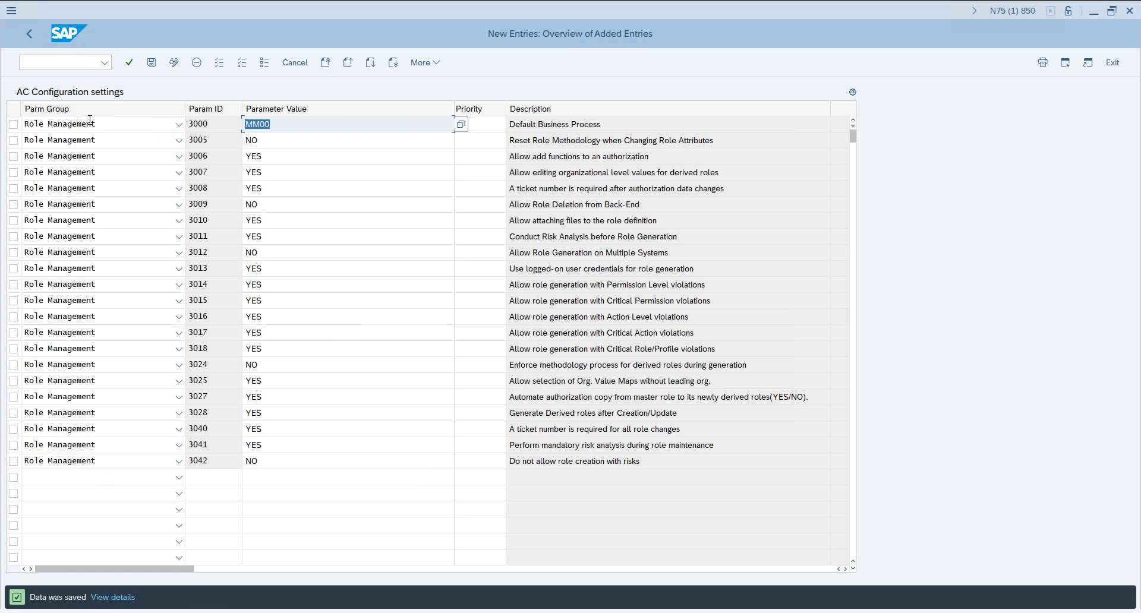
click(13, 124)
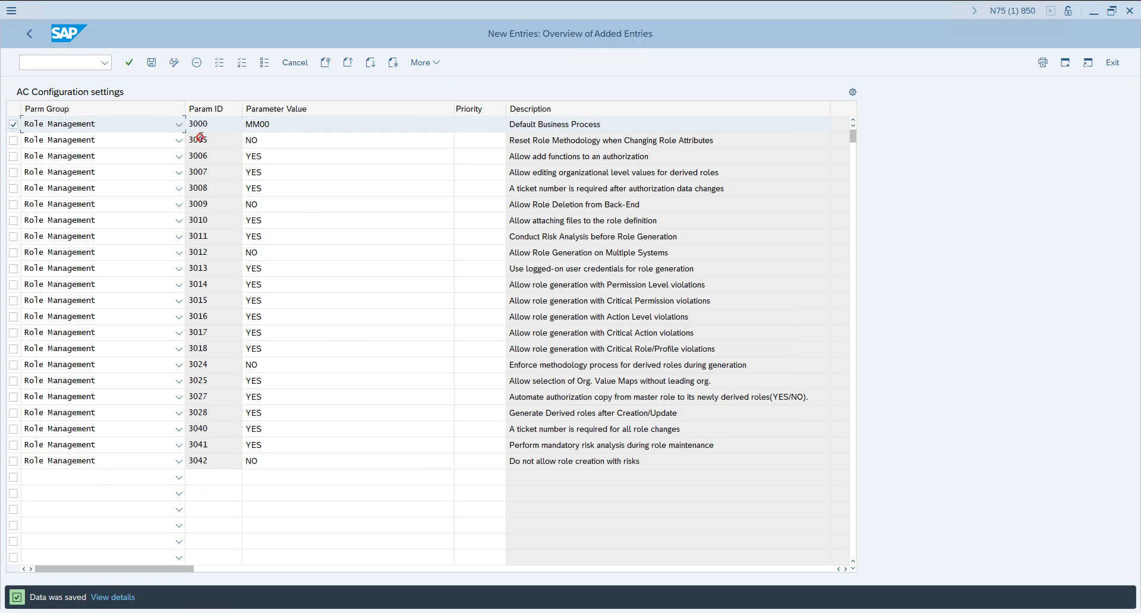
key(Tab)
click(212, 158)
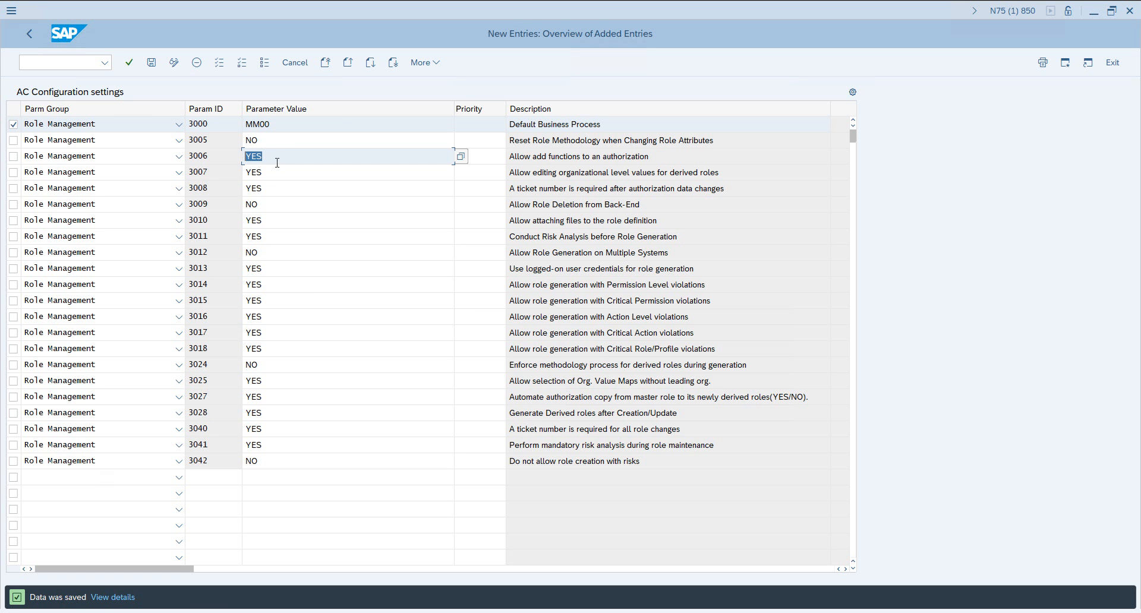
click(252, 224)
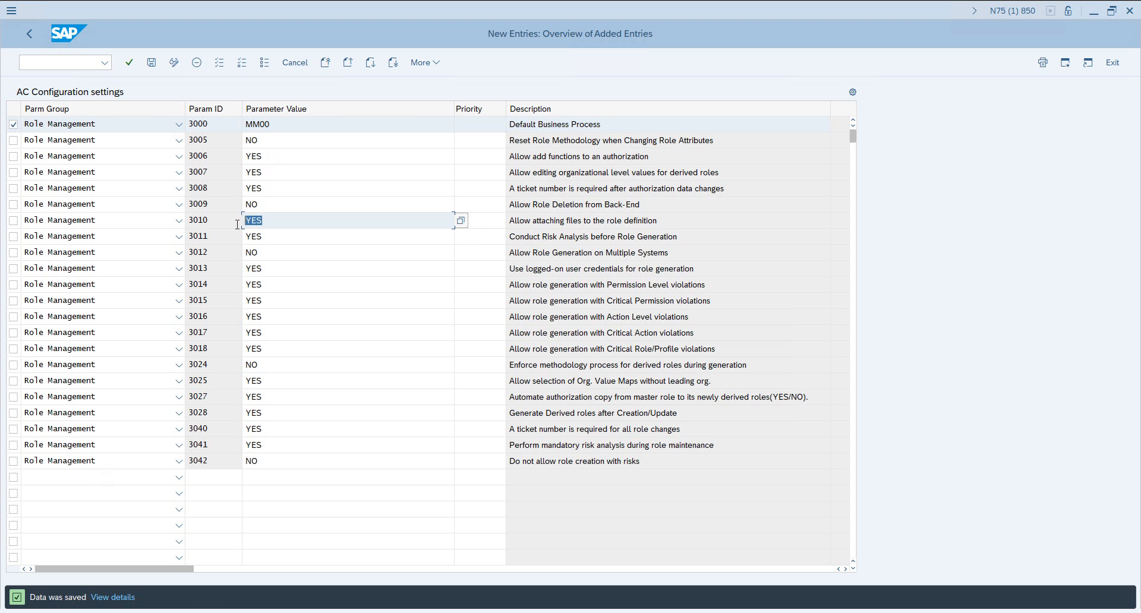